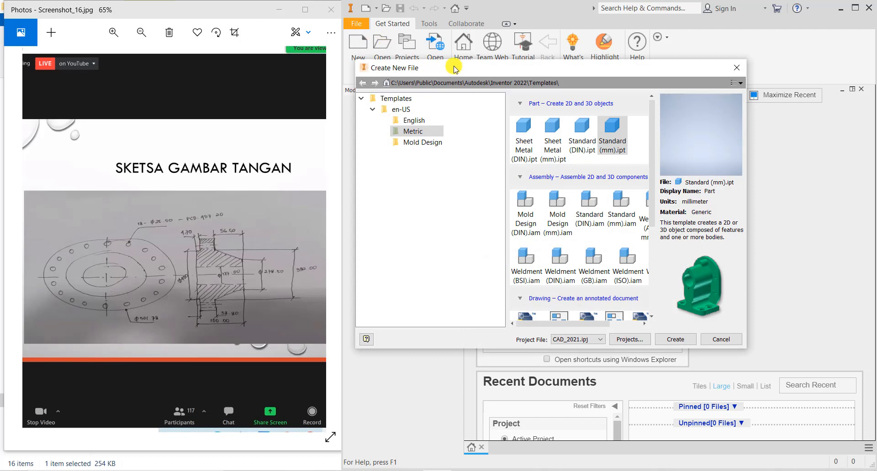
- Create a new part from the Standard (mm).ipt template and start a 2D sketch
click(611, 150)
double_click(609, 133)
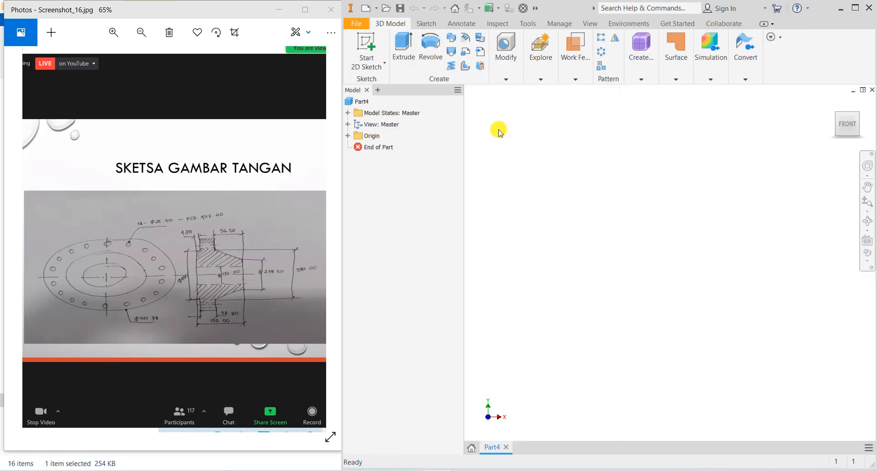
click(368, 42)
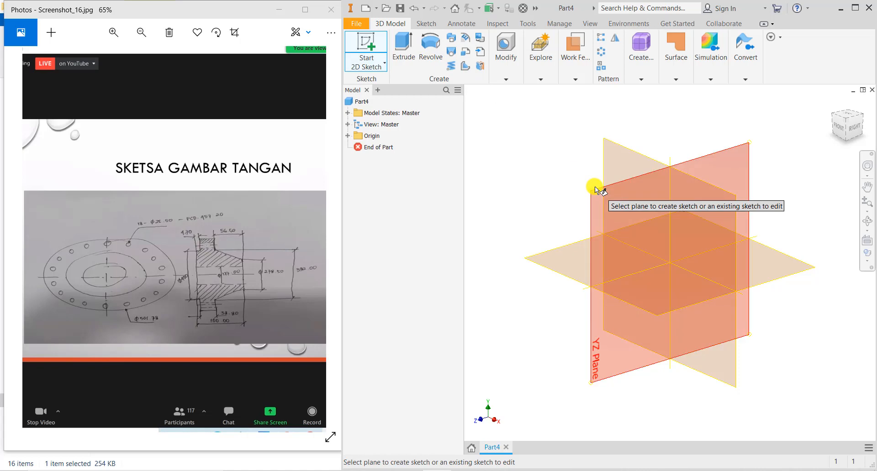
- Sketch on the XY plane and draw a horizontal line from the origin along the X axis
click(637, 165)
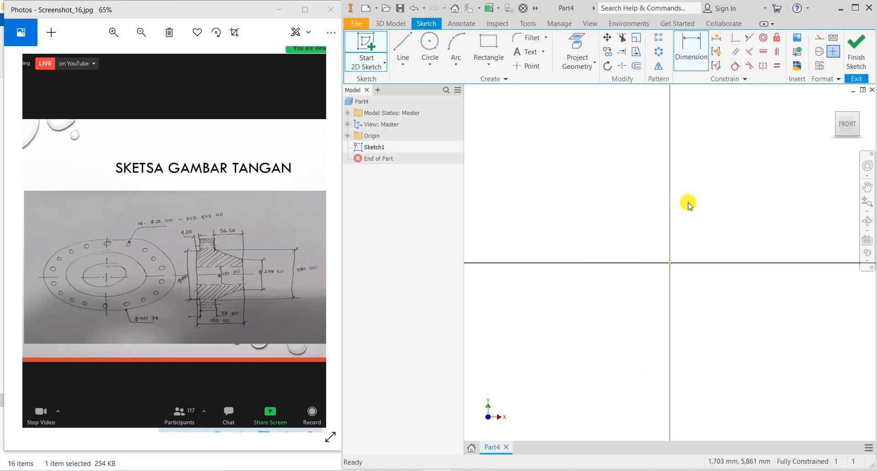
middle_drag(689, 202, 577, 217)
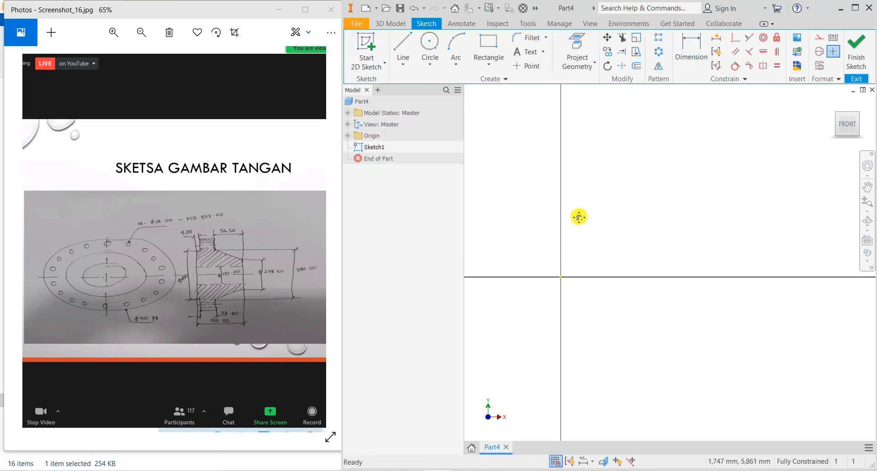
click(408, 41)
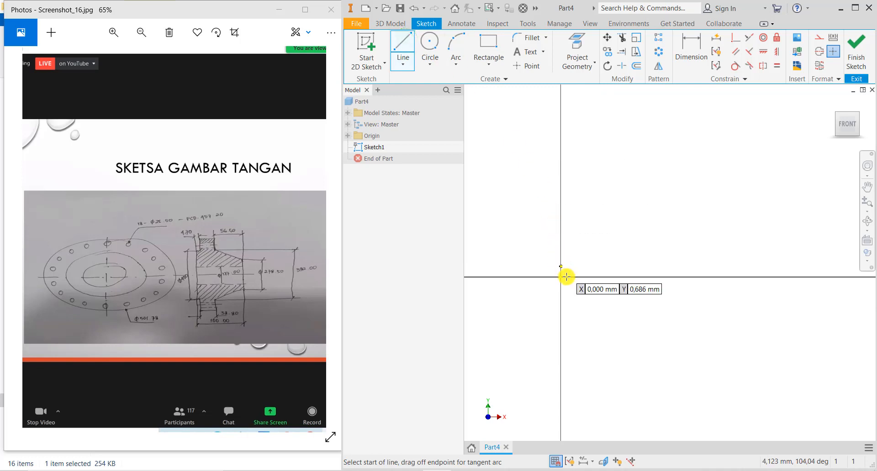
click(561, 277)
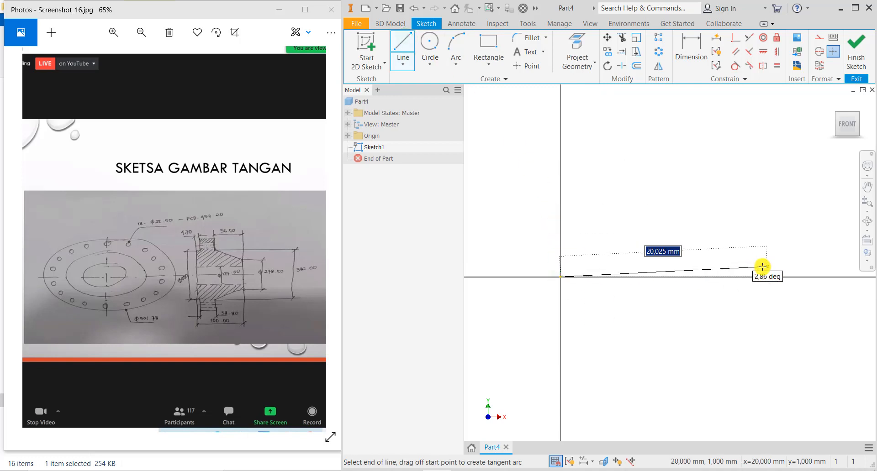
click(797, 276)
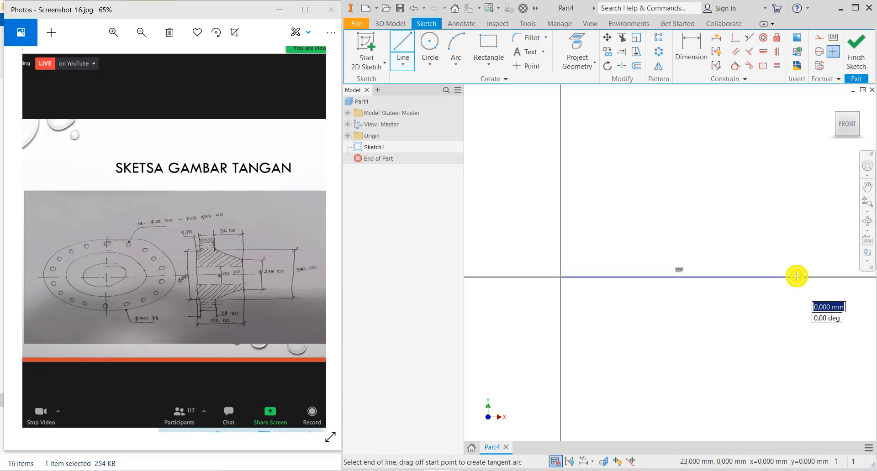
right_click(796, 276)
click(817, 276)
scroll(818, 276, down, 2)
middle_drag(818, 276, 724, 294)
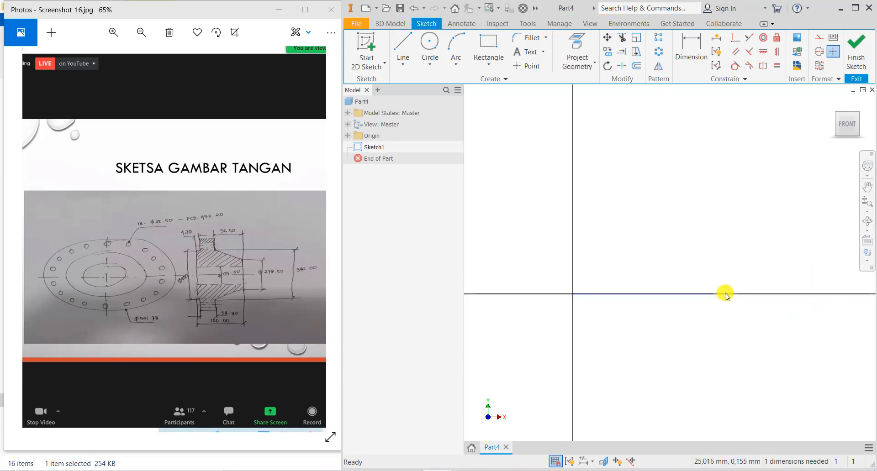
- Start the profile on the Y axis with the first horizontal edge, a short rise and the chamfer slope
click(411, 48)
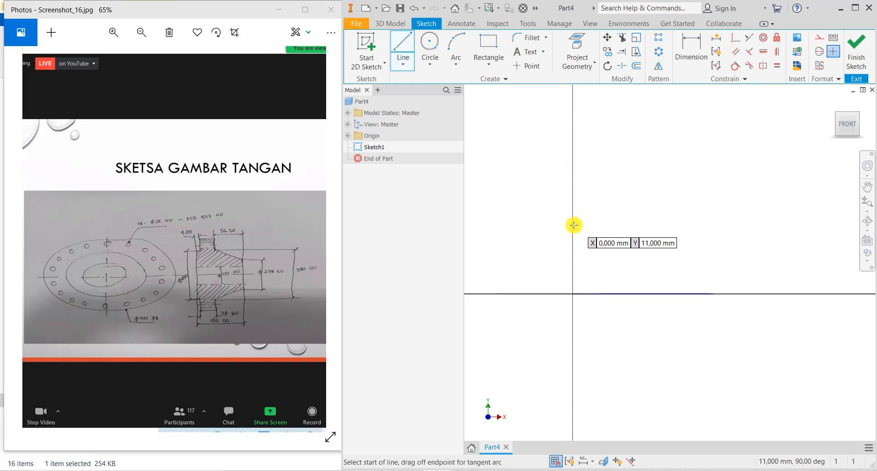
click(573, 226)
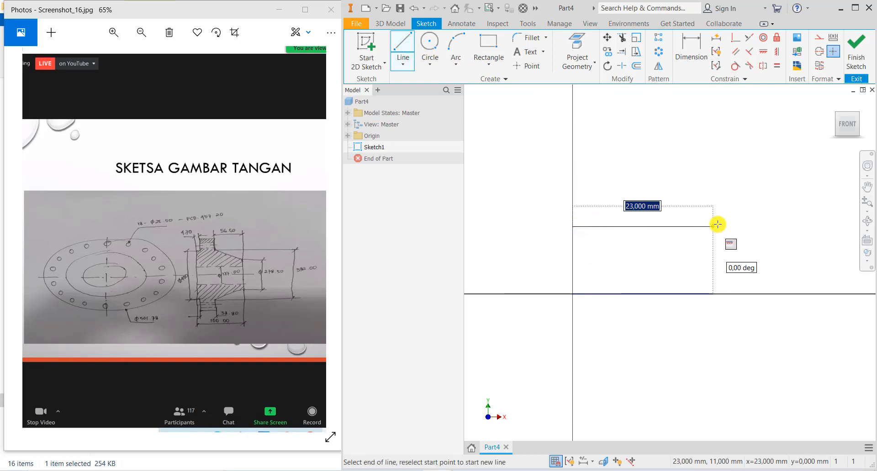
click(718, 224)
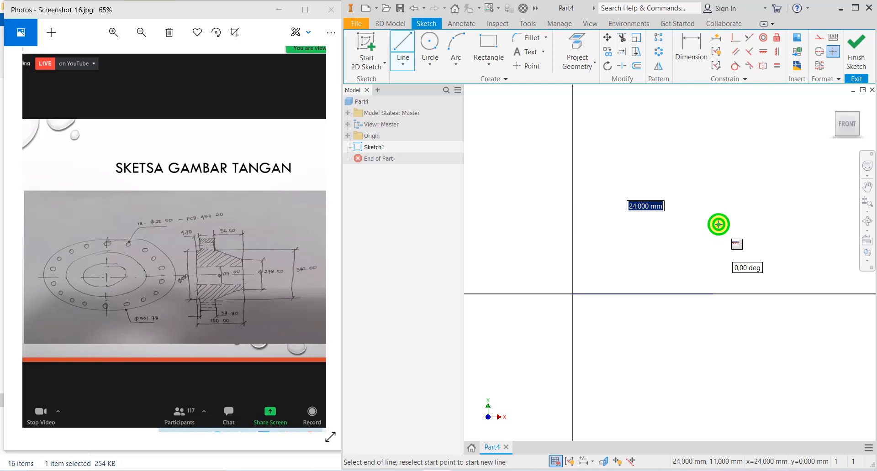
click(719, 185)
middle_drag(667, 130, 740, 225)
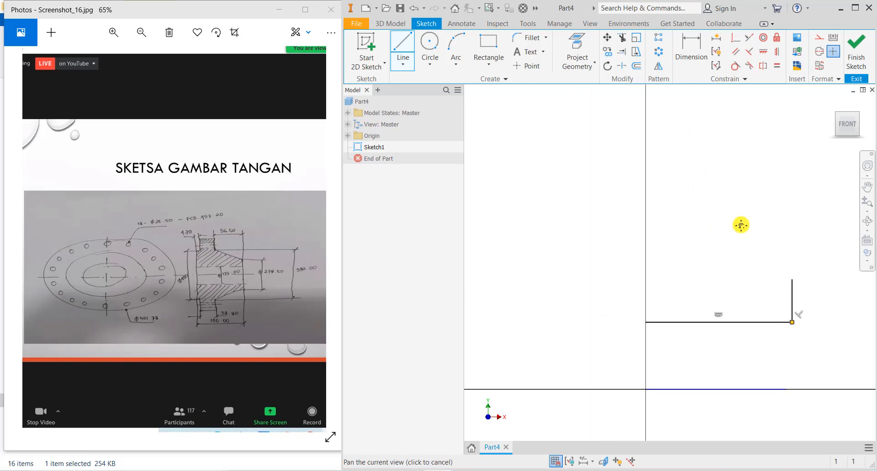
click(700, 195)
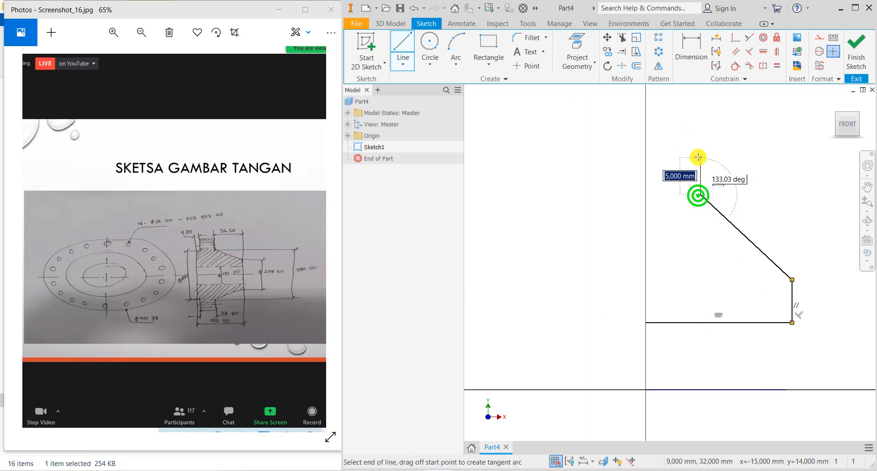
- Complete the outline with the top, step and return edges, closing it at the start point
click(700, 152)
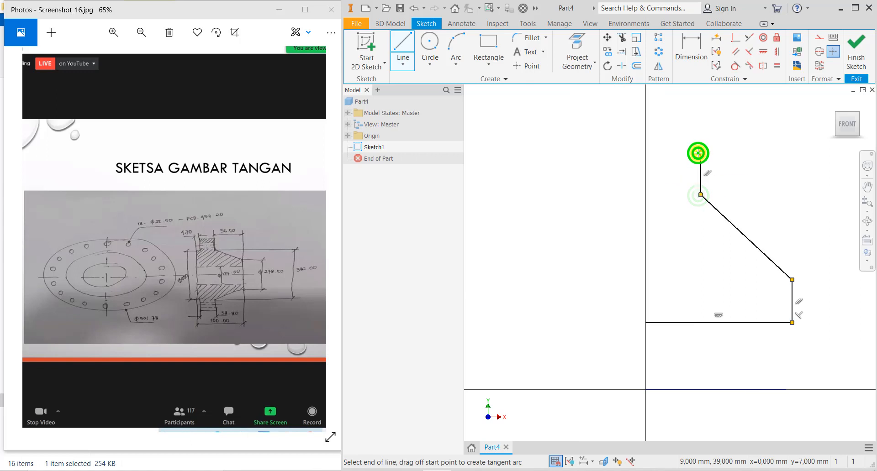
click(662, 152)
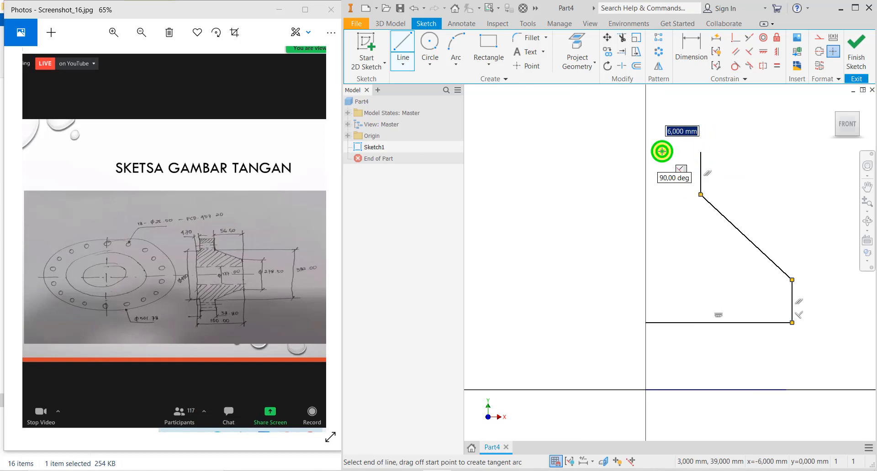
click(664, 210)
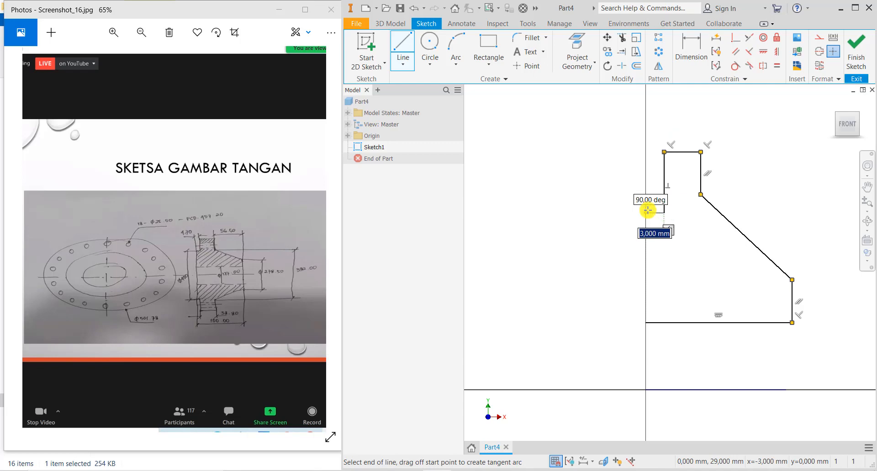
click(646, 213)
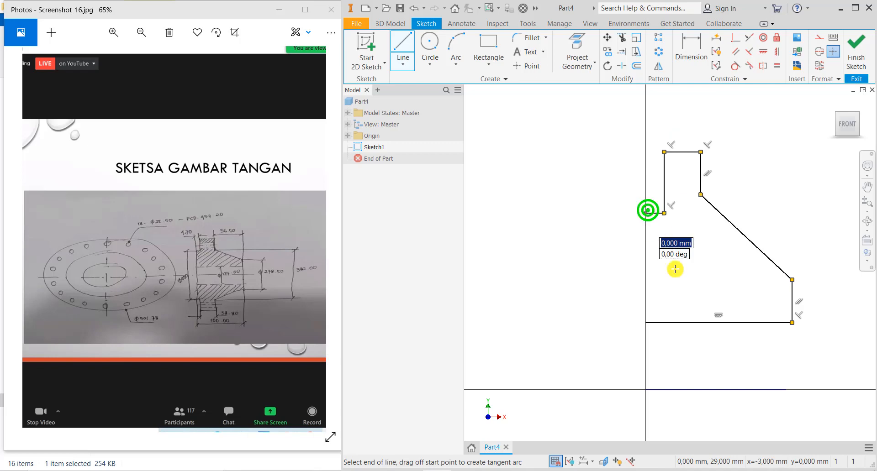
click(646, 322)
right_click(645, 323)
click(700, 324)
middle_drag(696, 331, 622, 299)
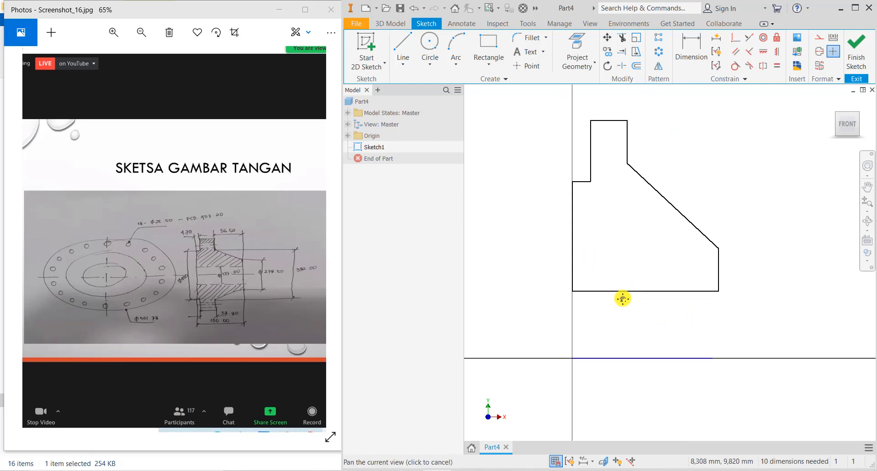
- Convert the X-axis line to a centreline and pick the profile's bottom edge to dimension
click(621, 358)
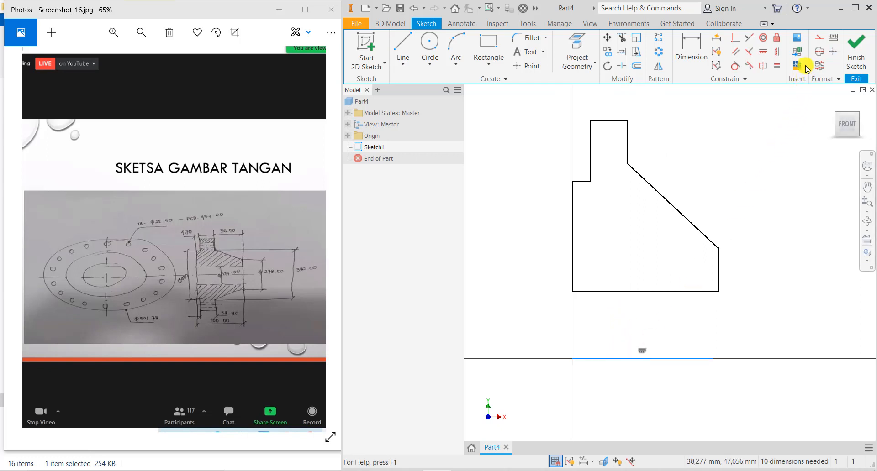
click(819, 51)
click(700, 60)
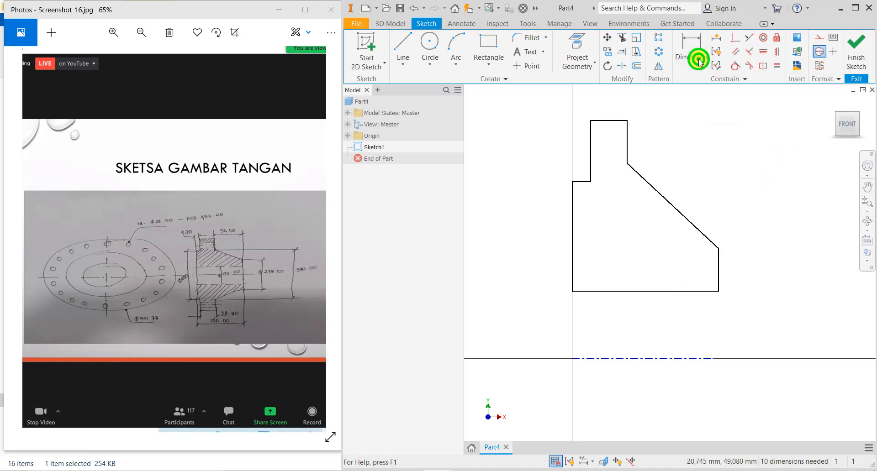
click(681, 292)
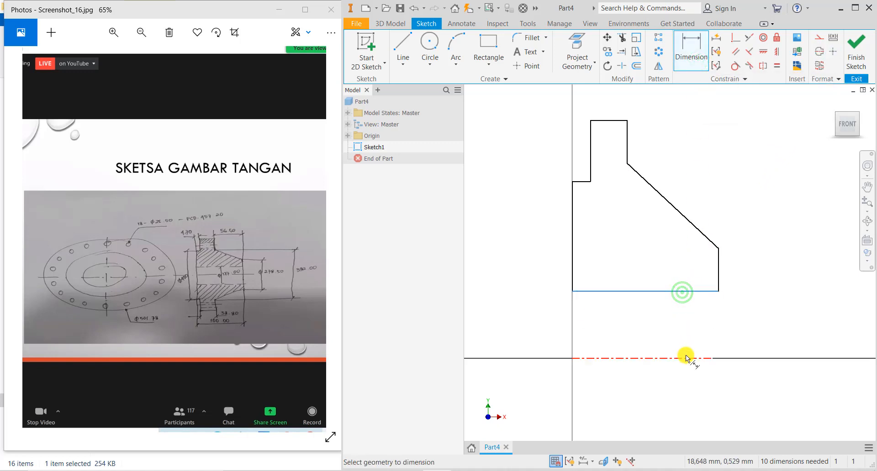
- Dimension the bottom edge as a Ø177 diameter about the centreline
click(686, 358)
click(689, 334)
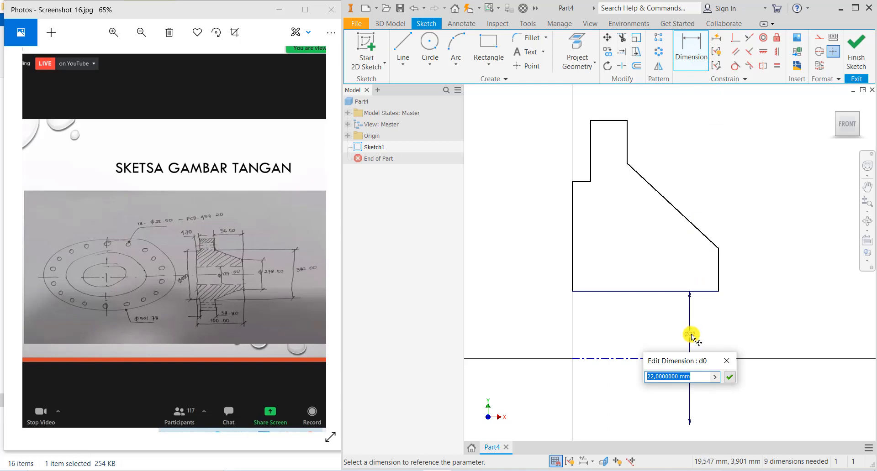
text(177)
key(Return)
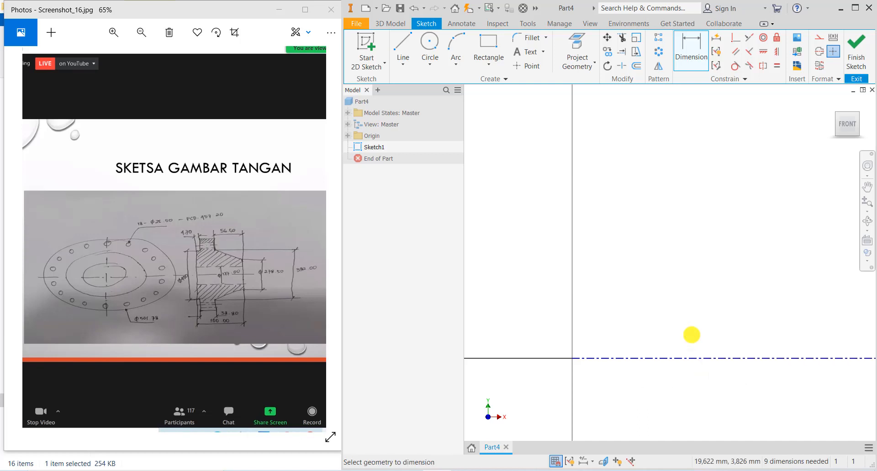
scroll(691, 328, up, 10)
scroll(742, 328, down, 4)
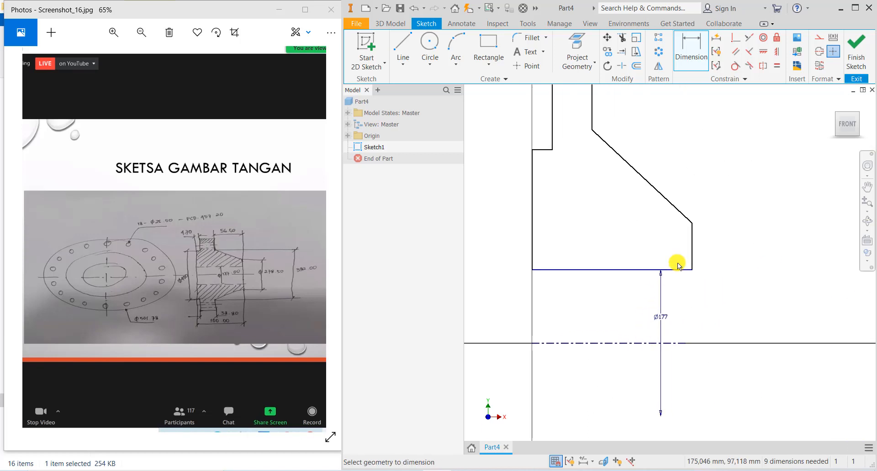
- Add the Ø278.5 and Ø392 diameter dimensions for the upper steps
click(689, 224)
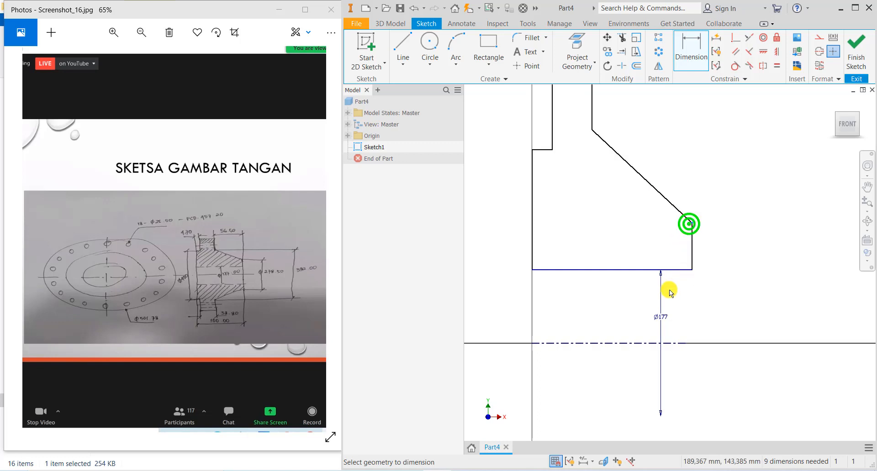
click(655, 343)
click(740, 319)
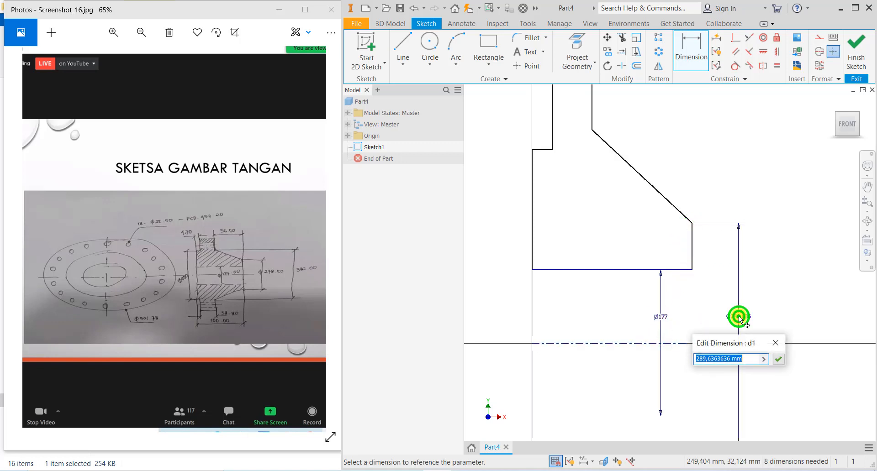
text(278.5)
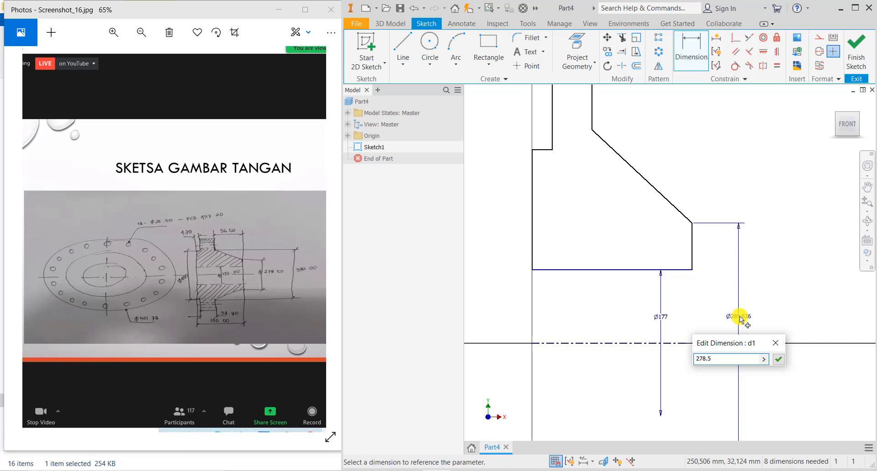
key(Return)
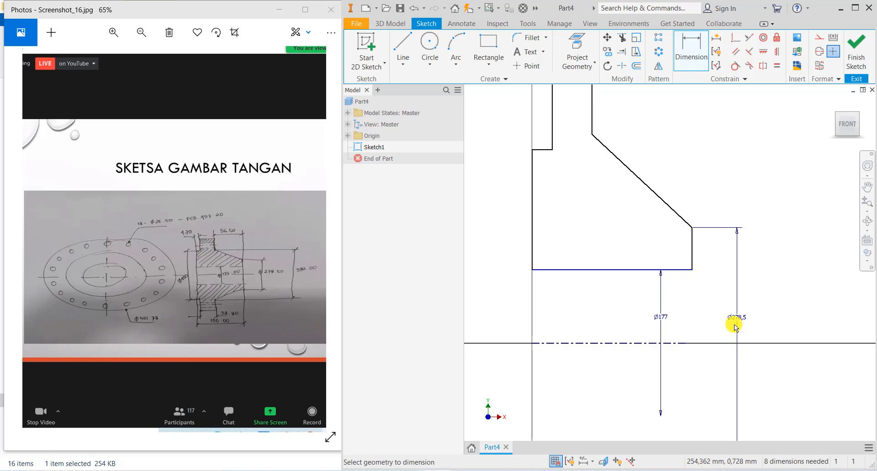
click(601, 344)
click(794, 317)
text(392)
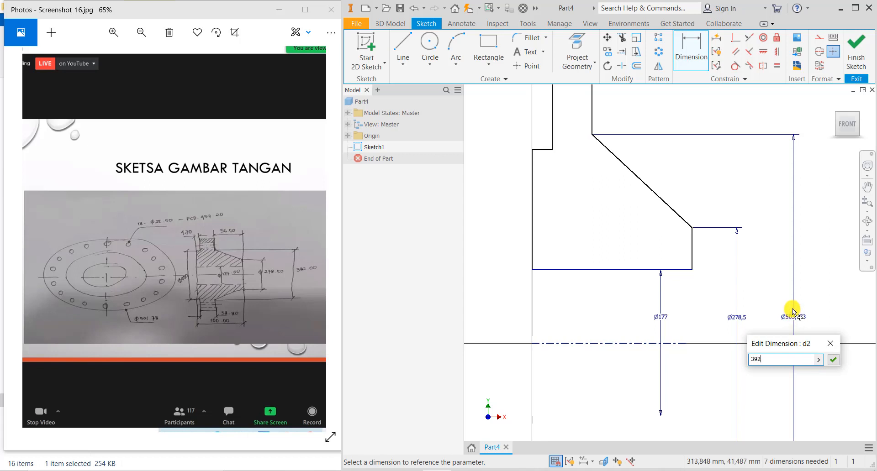
key(Return)
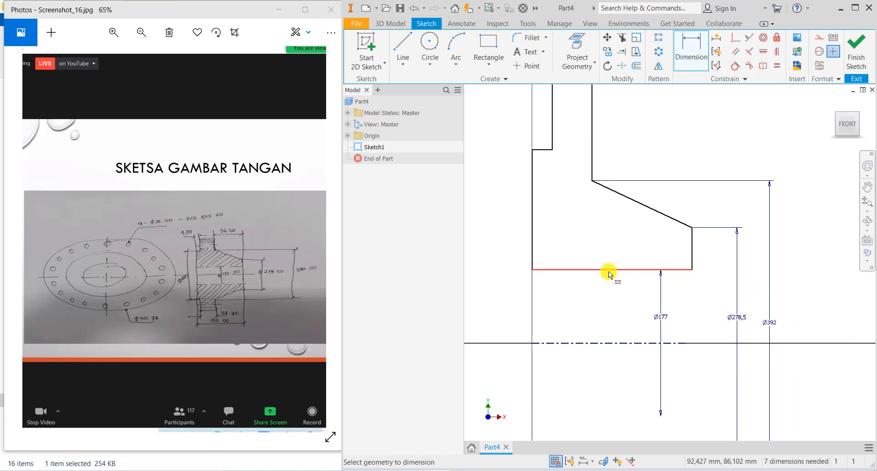
- Add Ø501.78 and Ø400 diameter dimensions against the centreline
scroll(594, 141, up, 3)
click(583, 107)
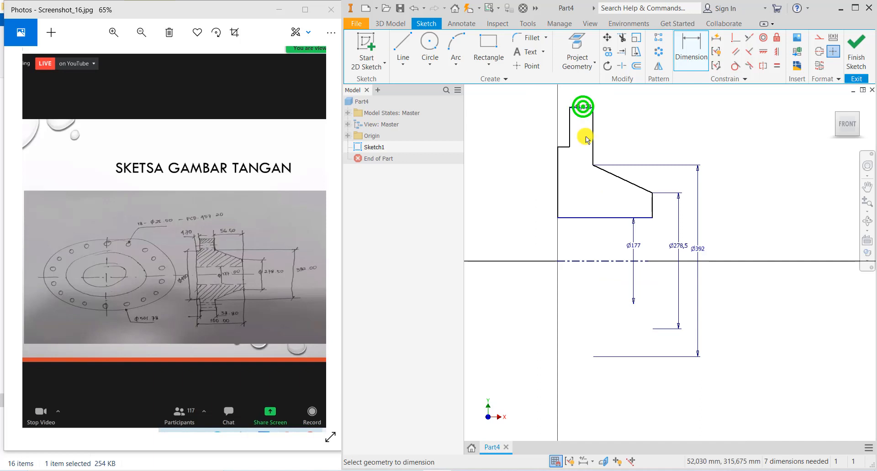
click(593, 261)
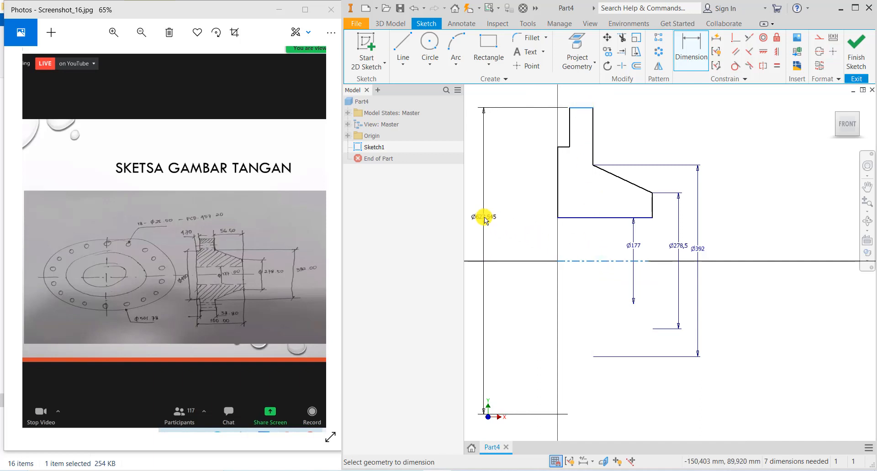
click(485, 219)
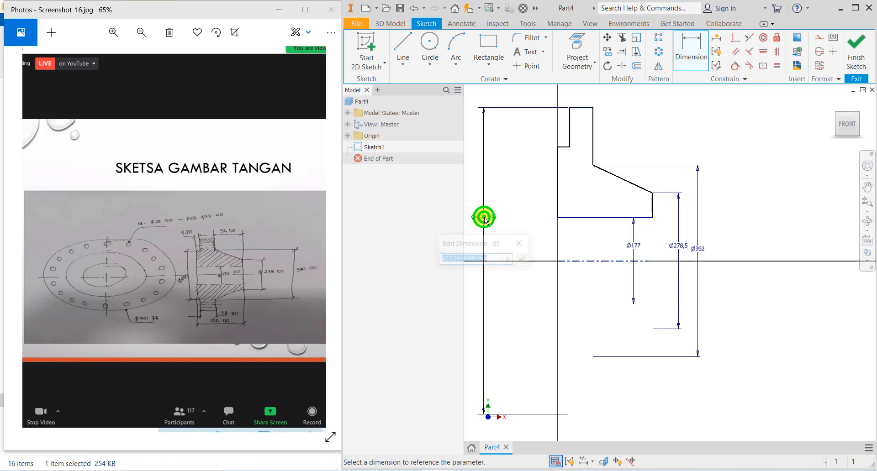
text(50)
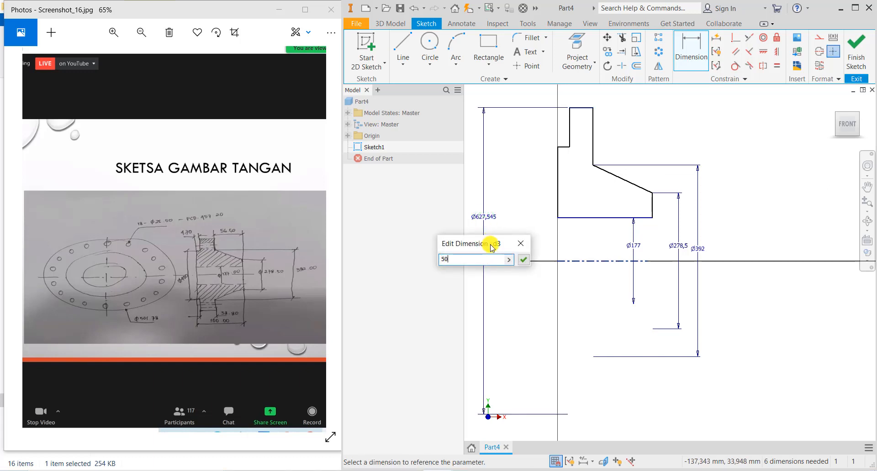
text(1.78)
key(Return)
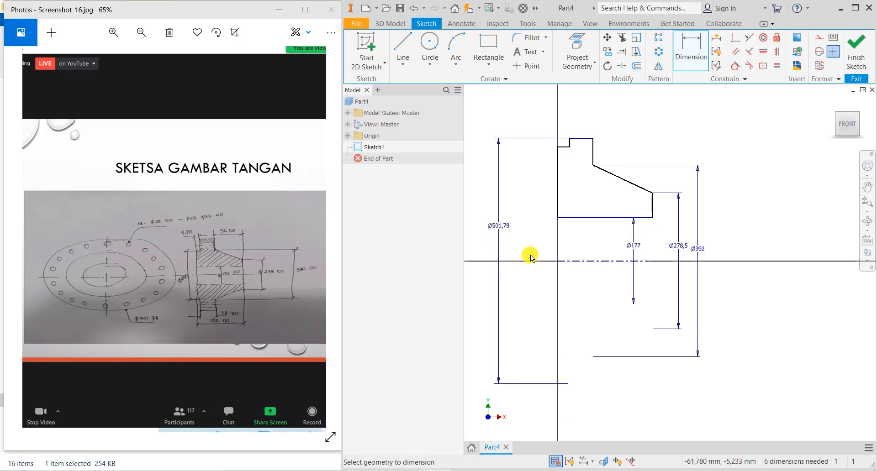
click(563, 145)
click(568, 265)
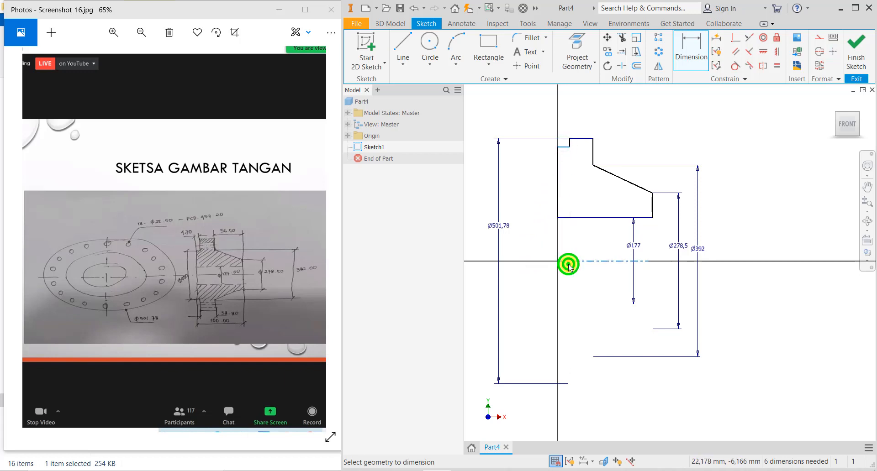
click(538, 248)
text(4)
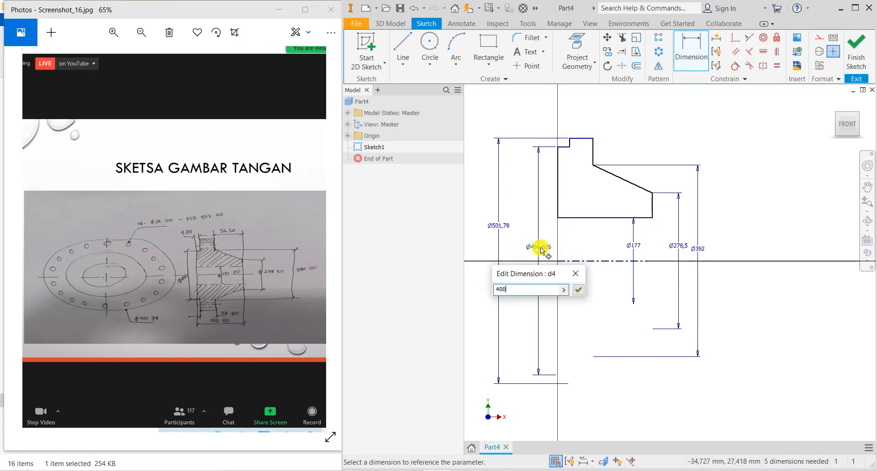
text(00)
key(Return)
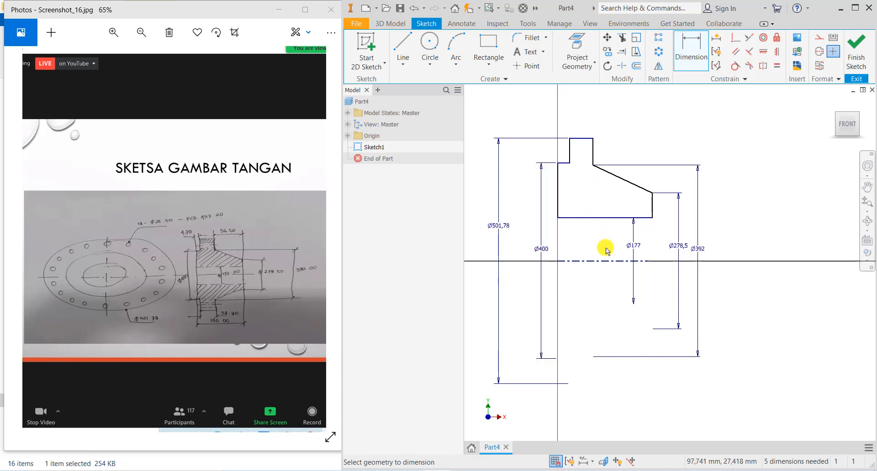
- Set the profile's bottom-edge width dimension to 100
click(587, 218)
click(590, 235)
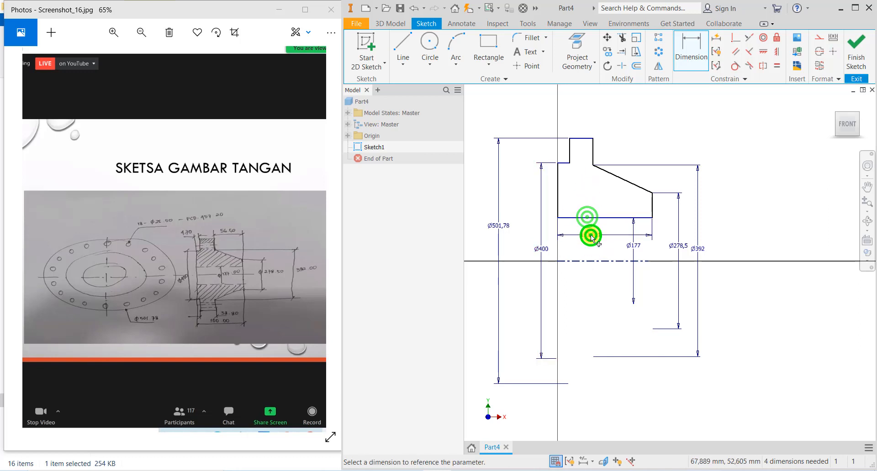
text(100)
key(Return)
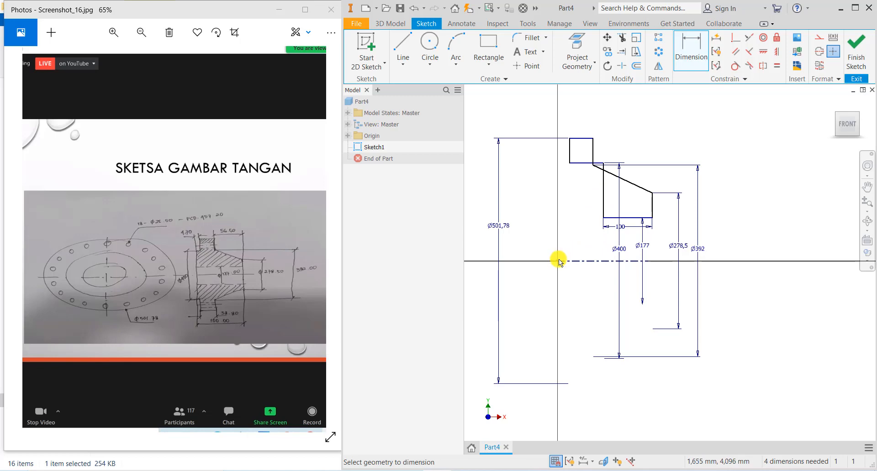
- Constrain the lower left edge's midpoint to line up with the axis point
click(770, 54)
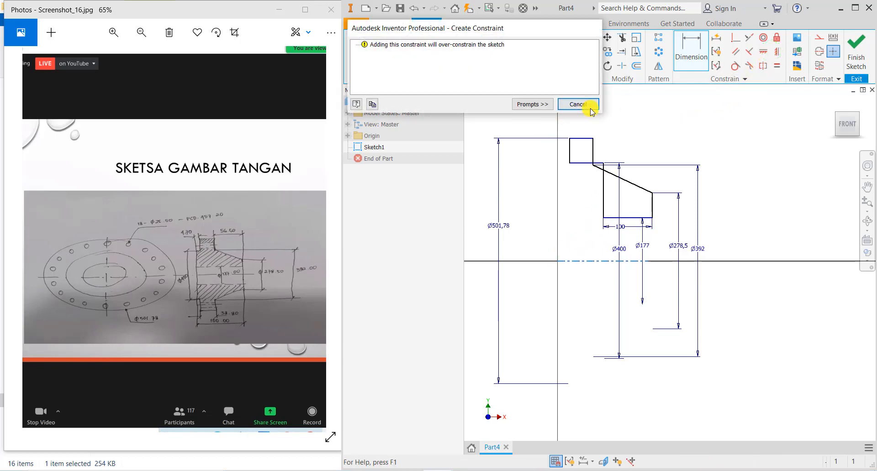
click(590, 108)
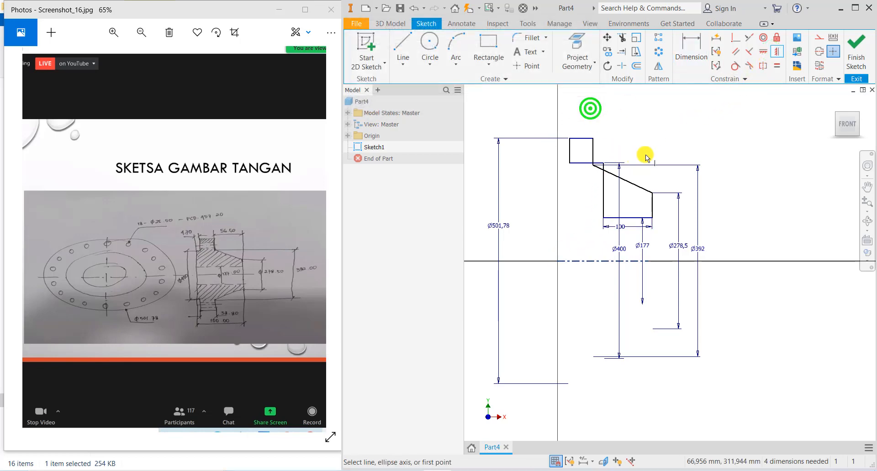
click(771, 54)
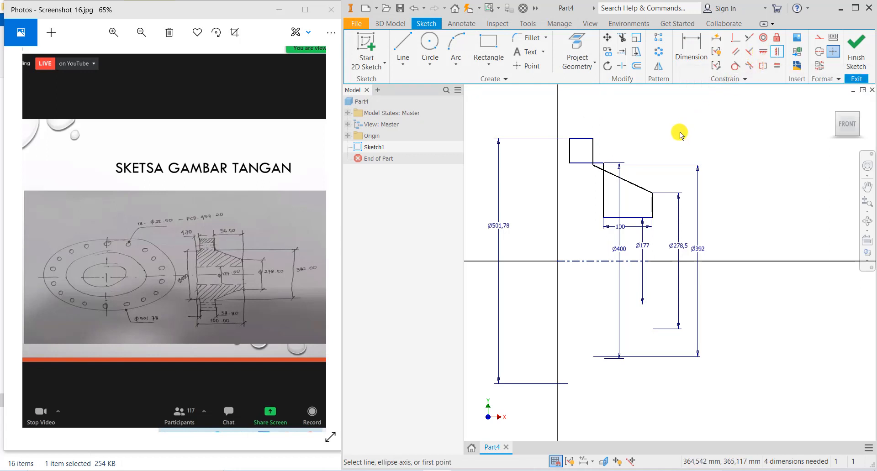
click(602, 190)
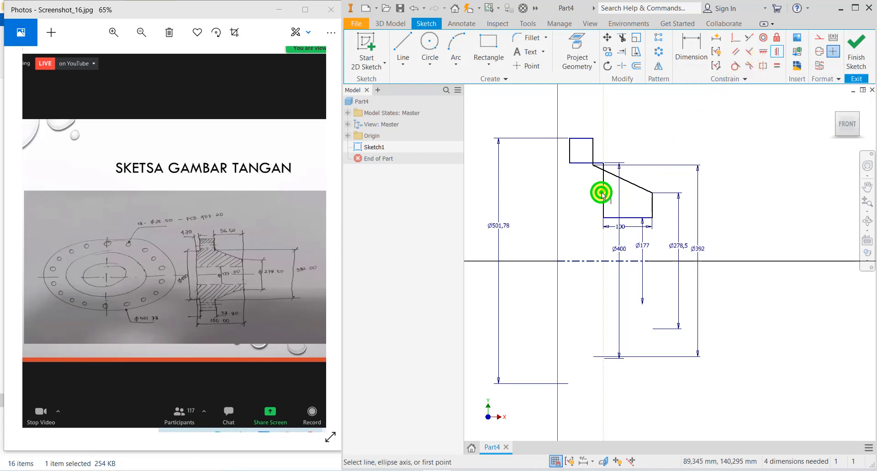
click(558, 259)
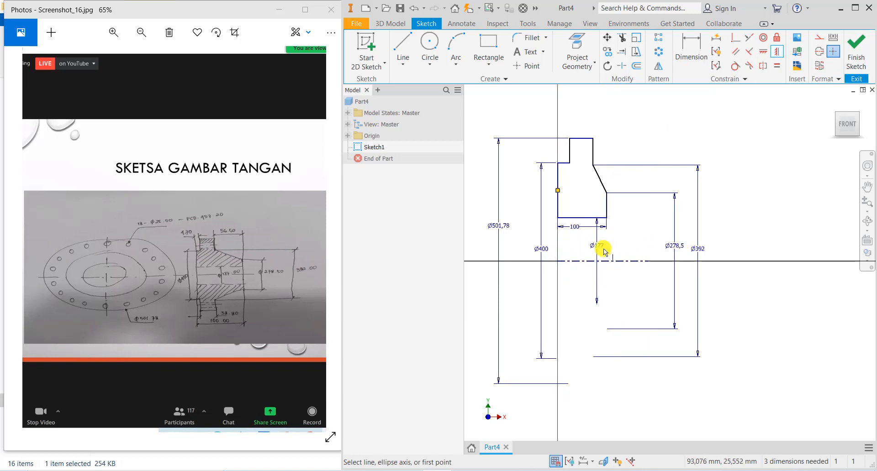
- Dimension the top step to 38.8 wide and 4.78 high
click(689, 45)
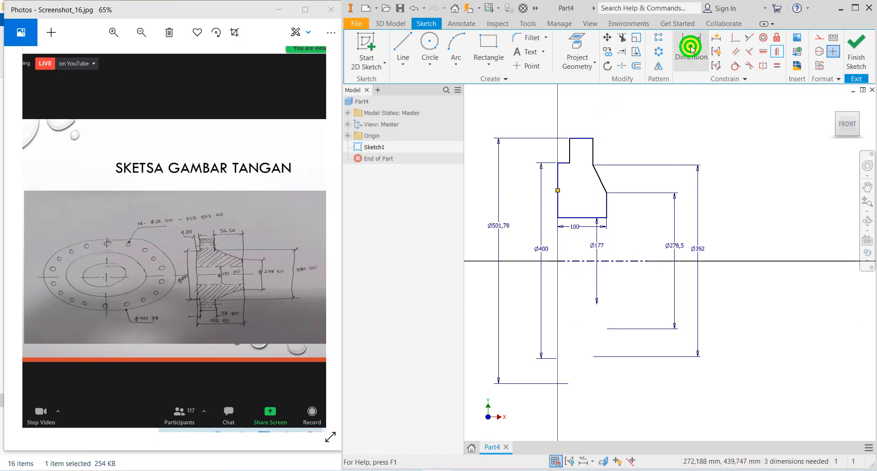
click(582, 137)
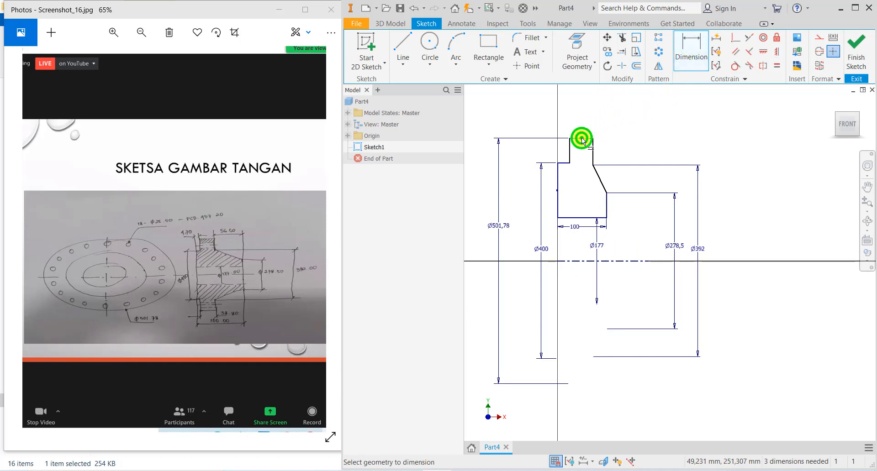
click(582, 119)
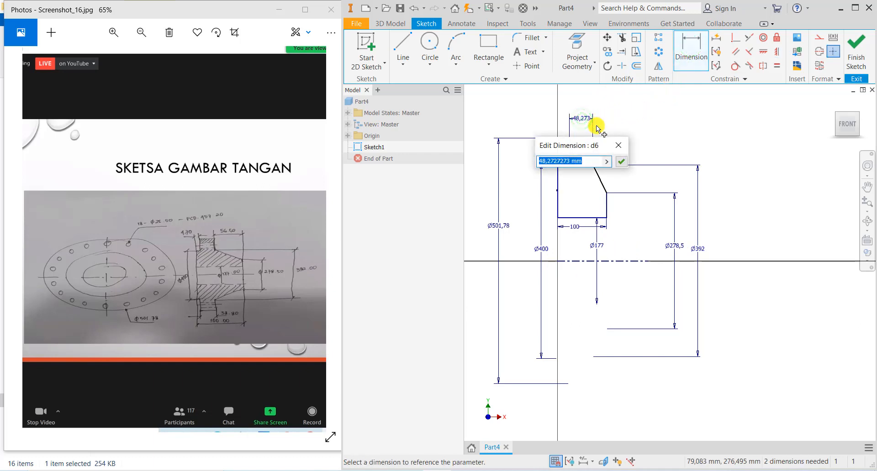
text(38.8)
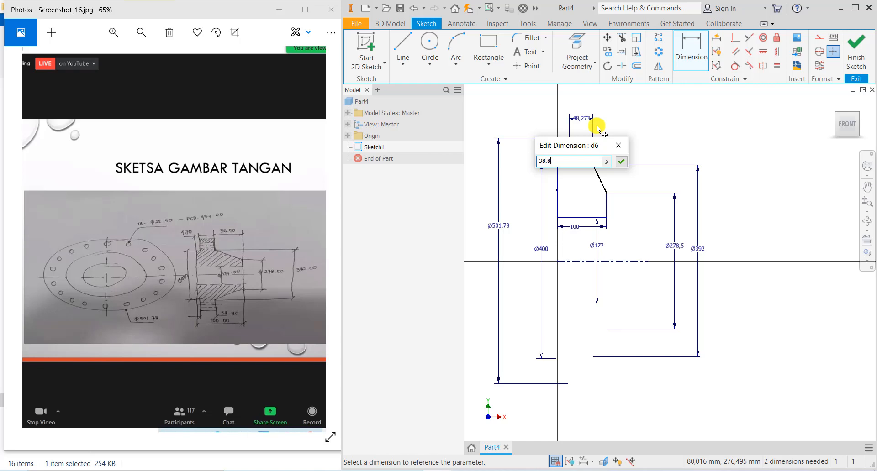
key(Return)
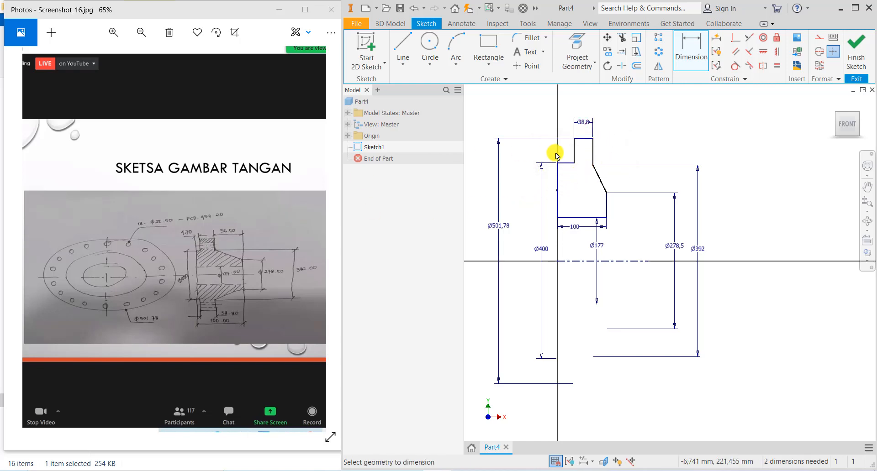
click(569, 164)
click(565, 98)
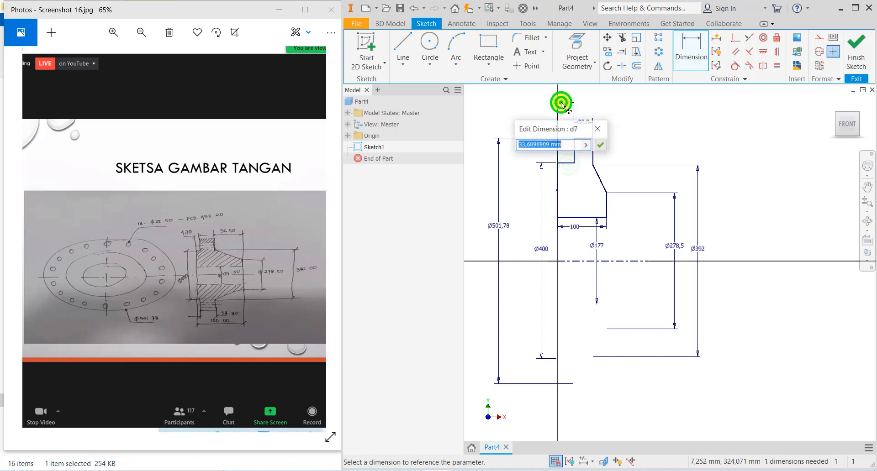
text(4.78)
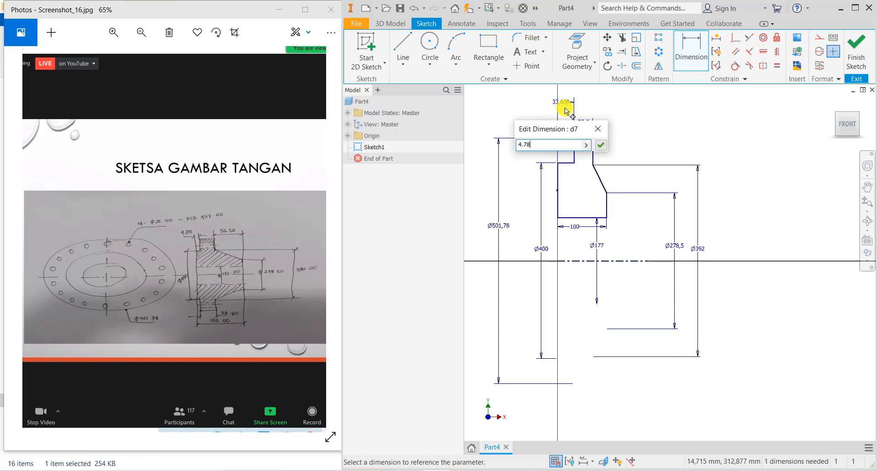
key(Return)
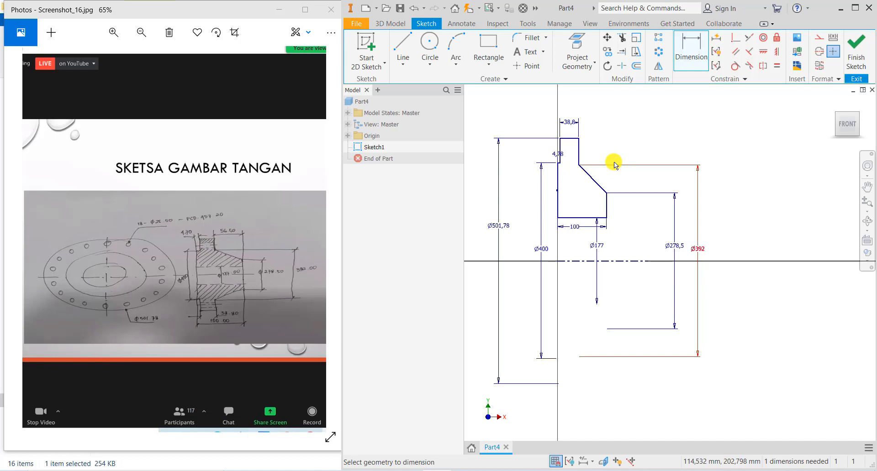
- Finish the sketch and revolve the profile 360° about the centreline into Revolution1
click(856, 51)
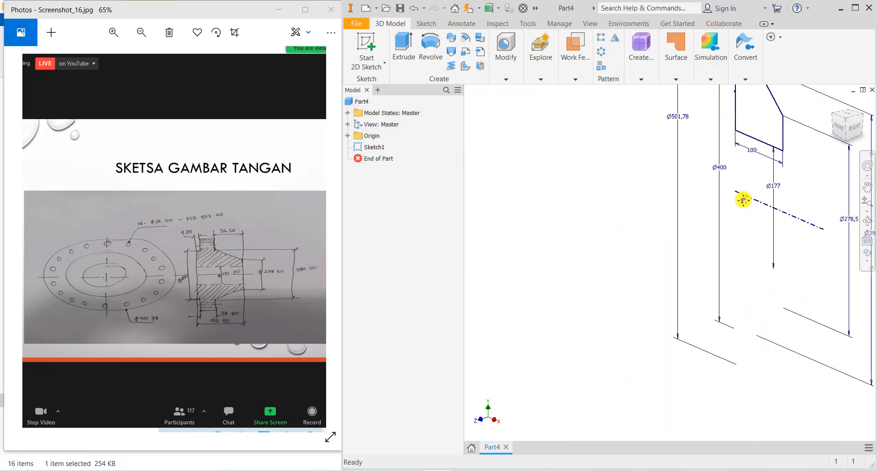
click(430, 46)
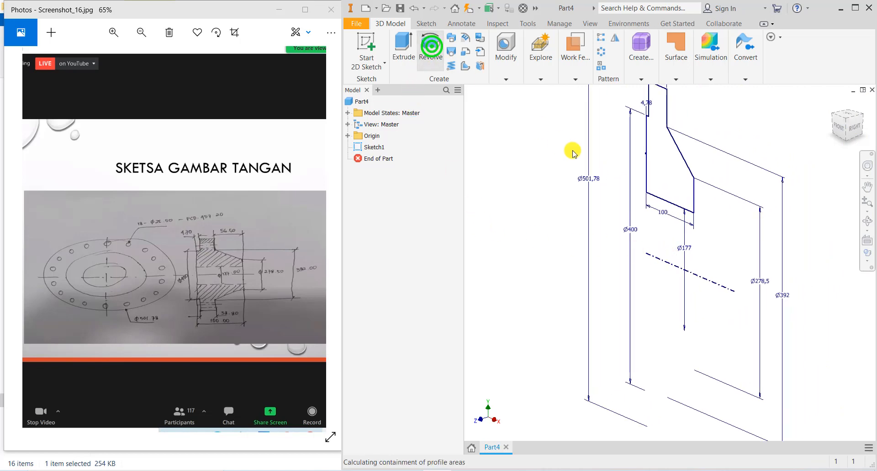
click(364, 234)
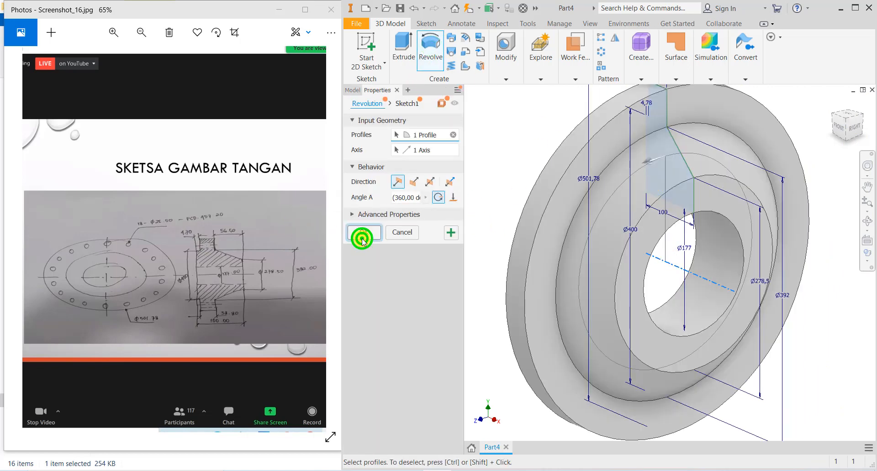
click(840, 128)
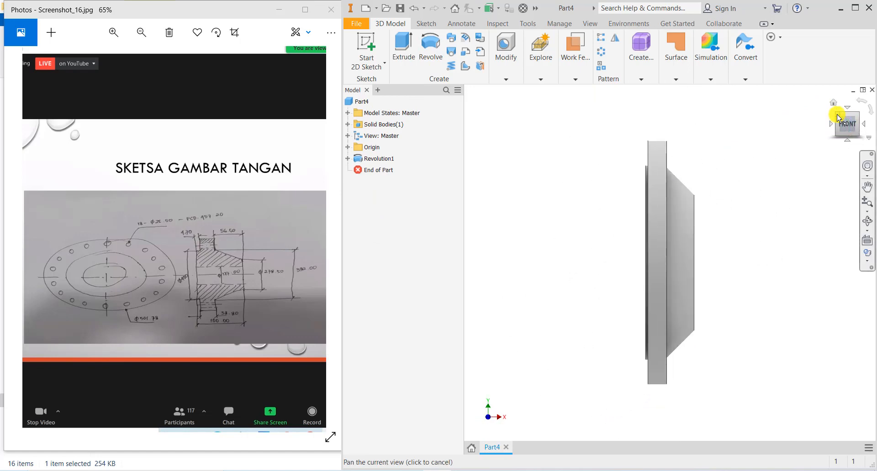
click(833, 114)
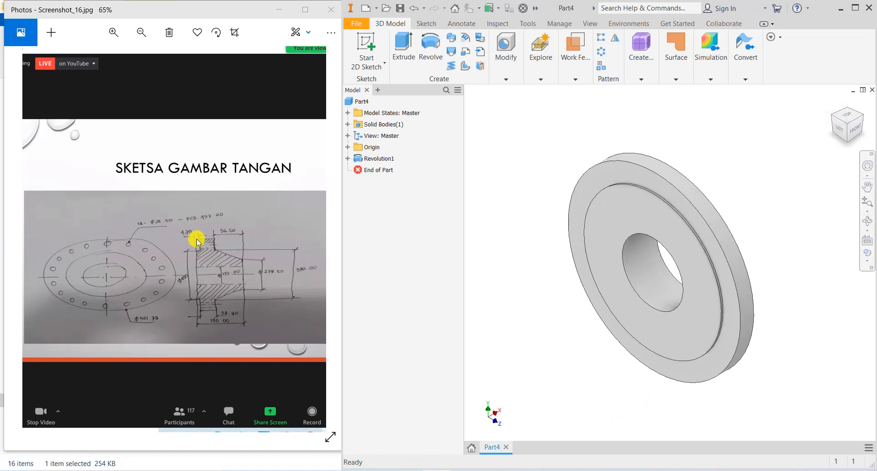
- Start a sketch on the flange's front face and place a point on the vertical axis
click(610, 179)
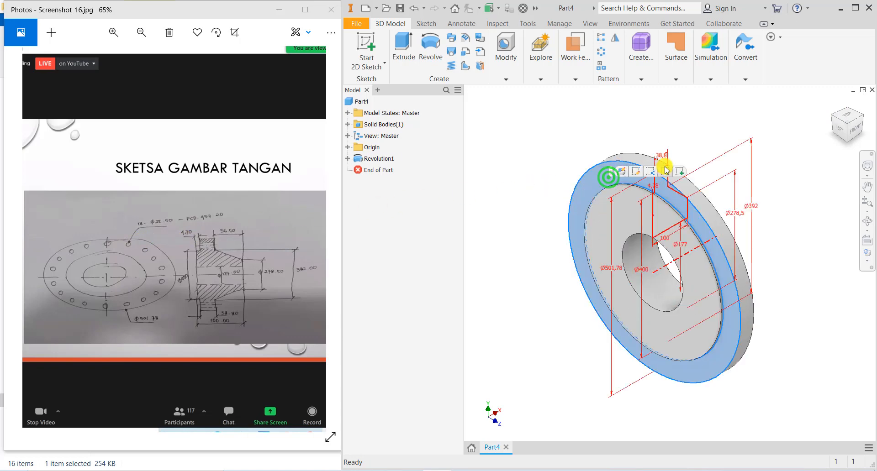
key(s)
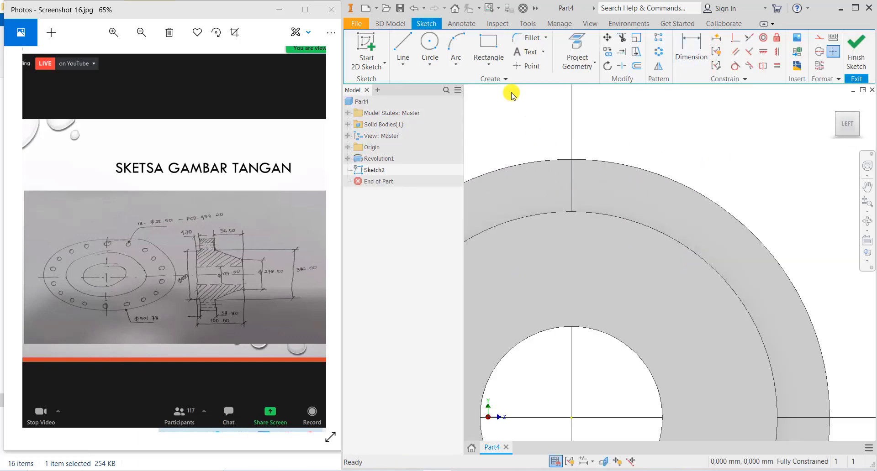
click(526, 66)
click(571, 181)
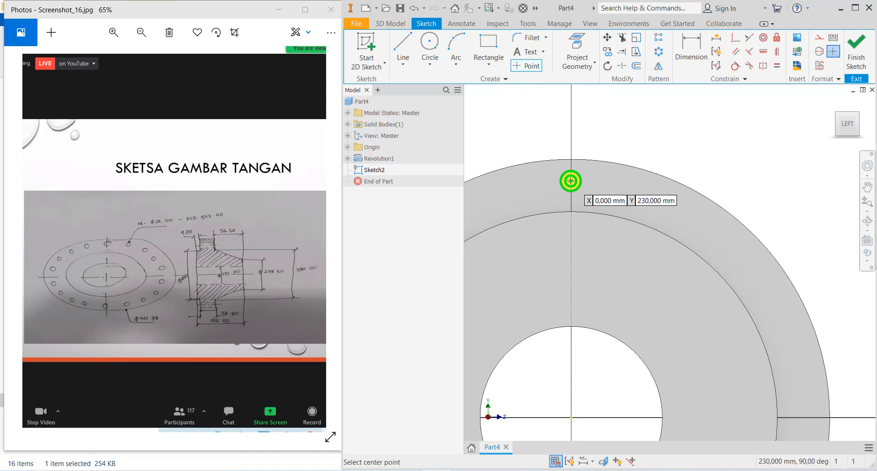
- Dimension the point 457.2/2 (228.6 mm) from the centre and finish the sketch
click(687, 64)
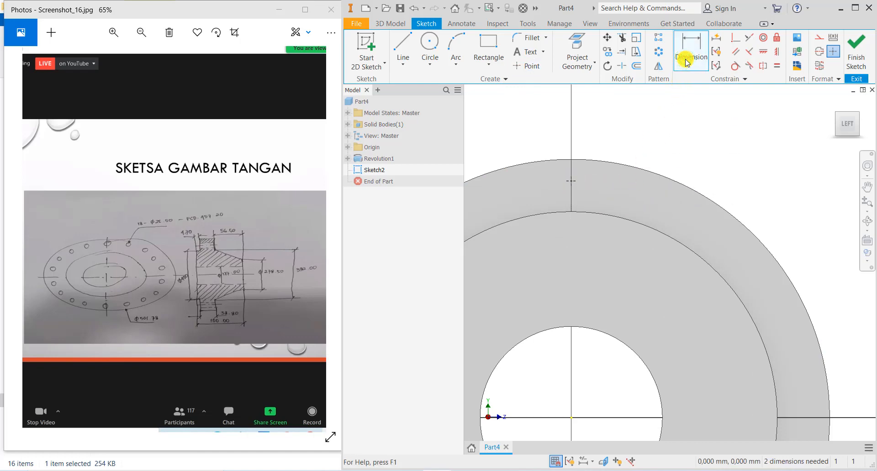
scroll(681, 136, down, 3)
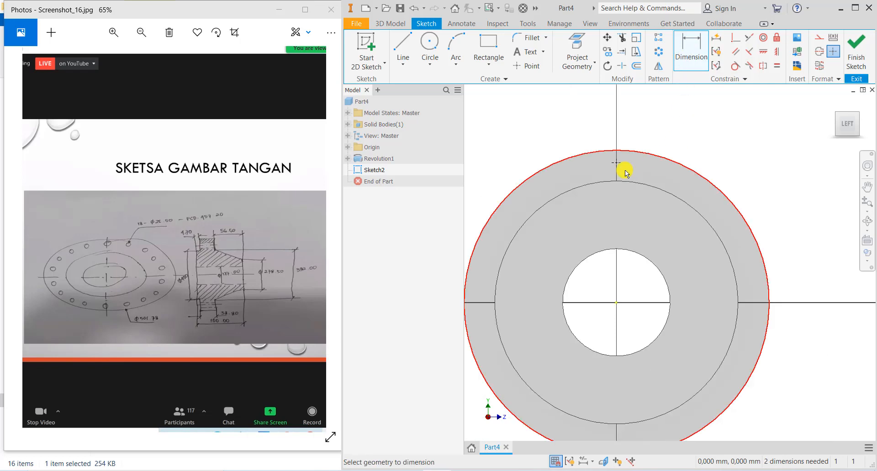
click(616, 301)
click(787, 211)
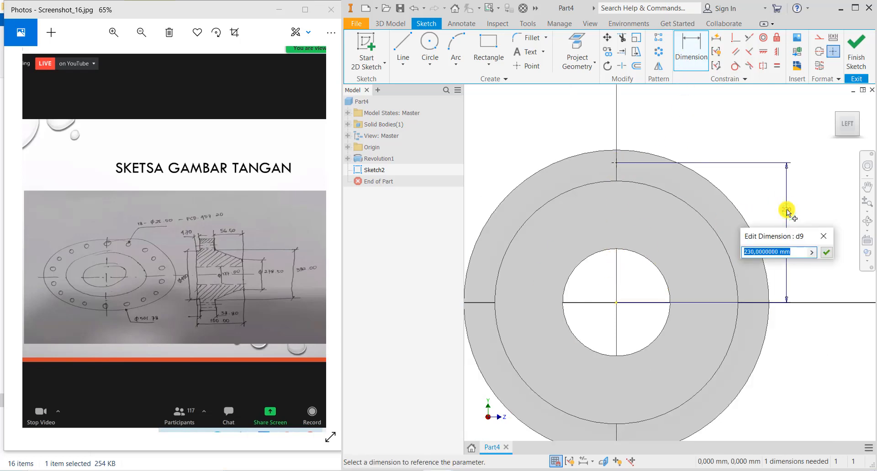
text(457.2/2)
key(Return)
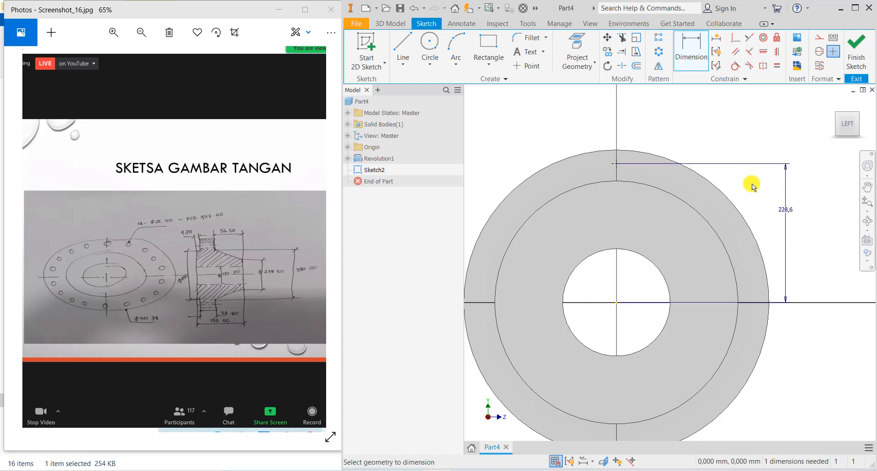
click(847, 55)
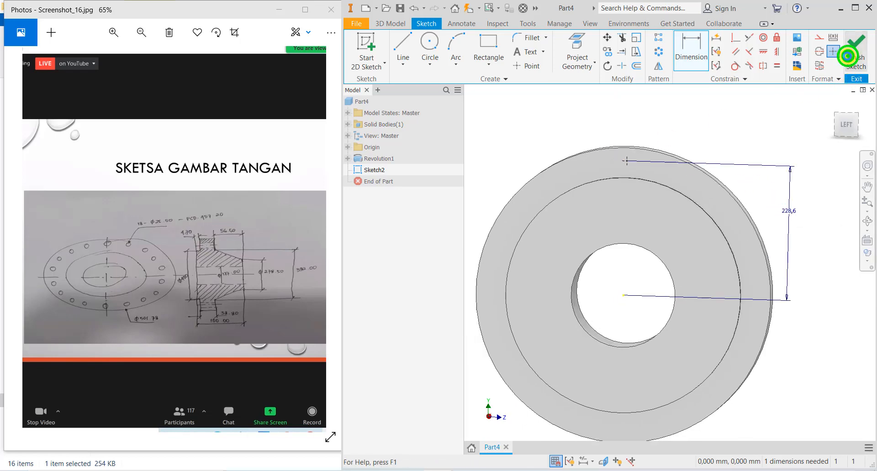
- Add a 25.5 mm diameter hole through the flange at the sketched point
click(505, 73)
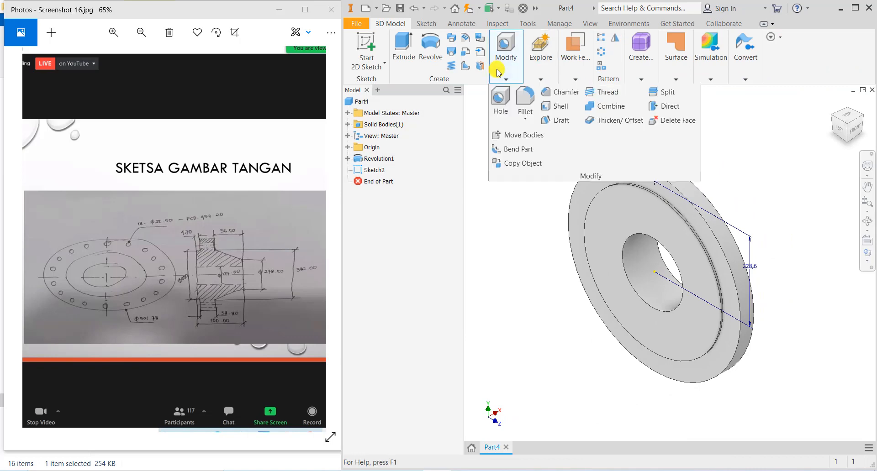
click(501, 112)
middle_drag(632, 211, 632, 278)
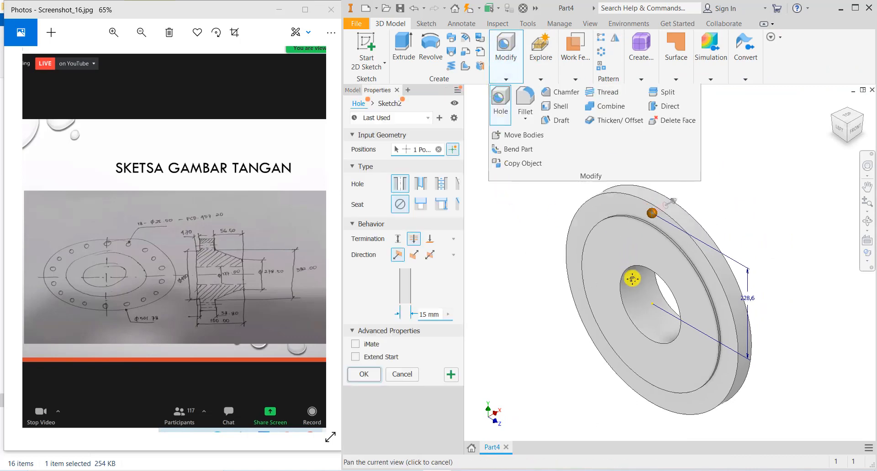
scroll(627, 266, down, 5)
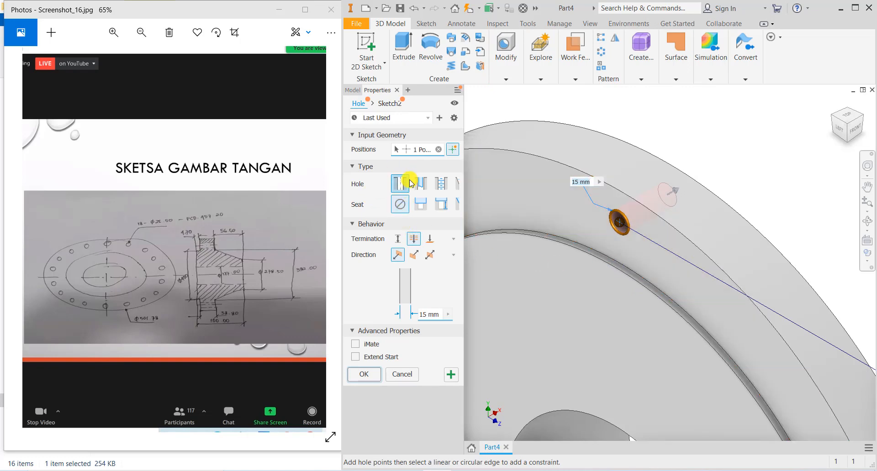
double_click(425, 313)
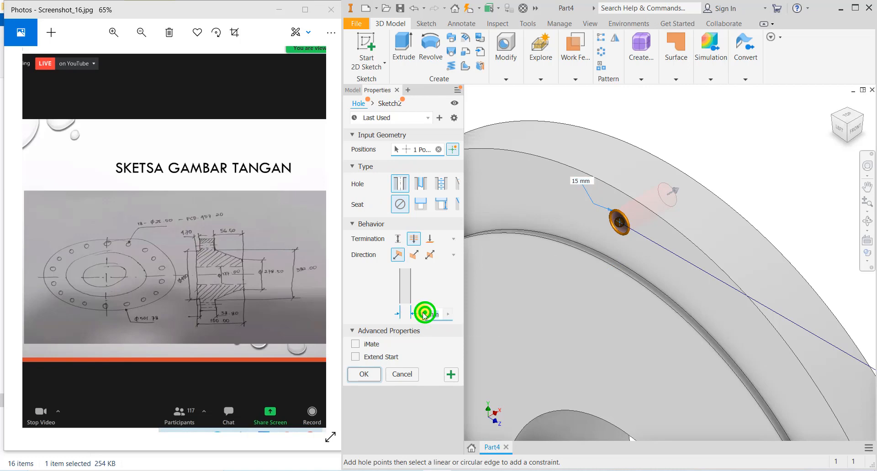
text(25.5)
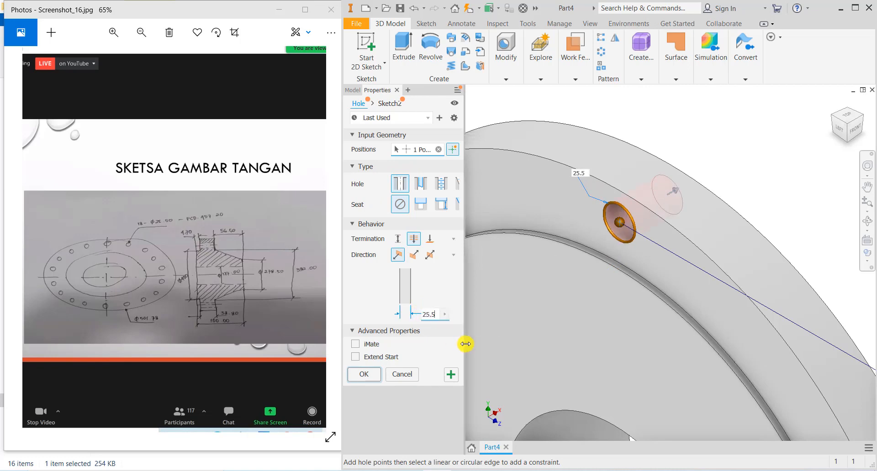
click(364, 375)
scroll(565, 237, down, 5)
scroll(572, 230, up, 3)
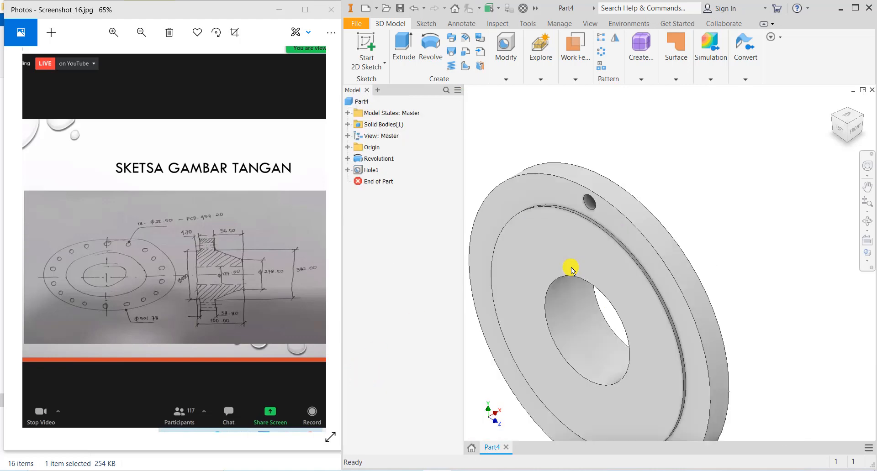
middle_drag(567, 268, 586, 193)
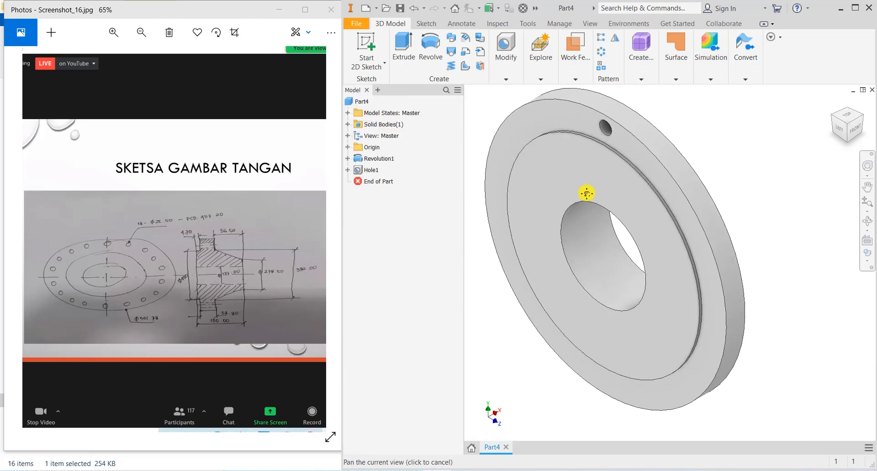
- Circular-pattern Hole1 18 times over 360° about the flange's outer face
click(601, 52)
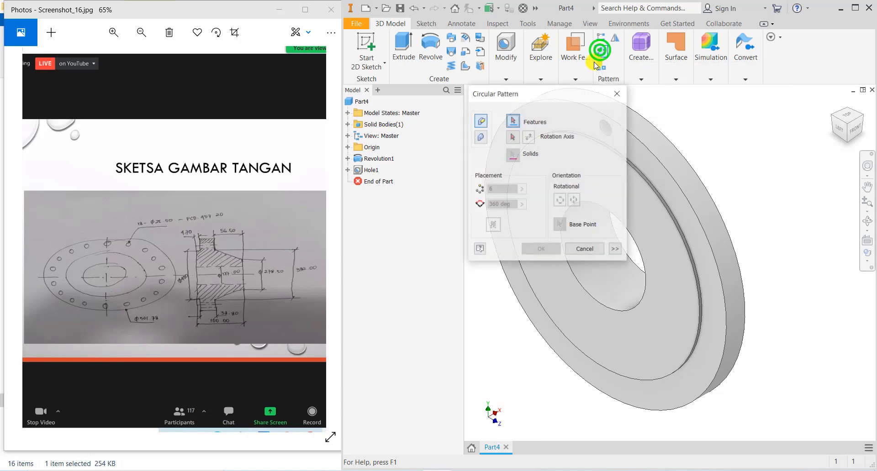
drag(569, 91, 453, 97)
click(601, 125)
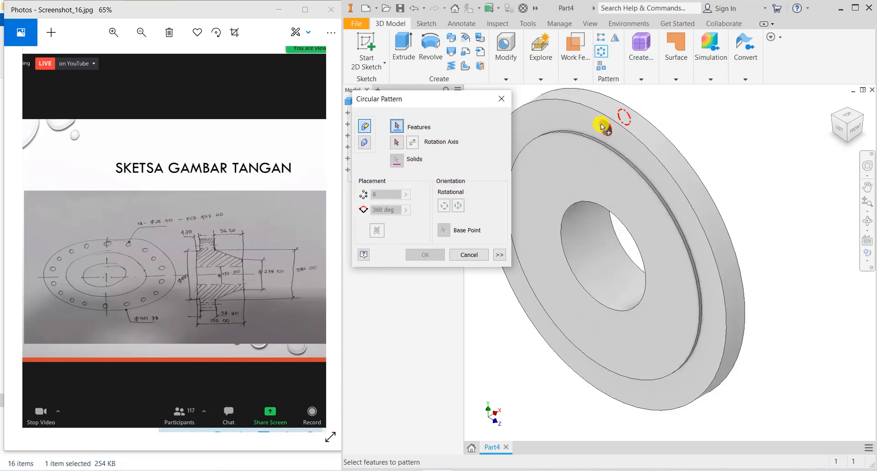
click(396, 143)
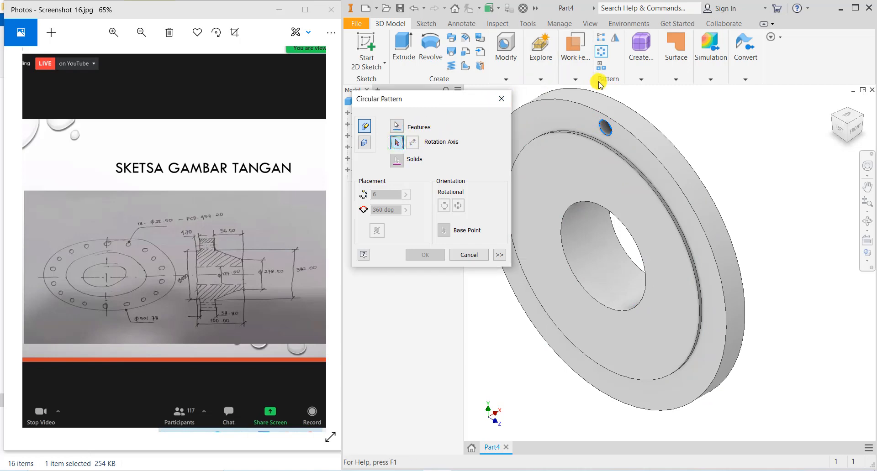
click(613, 109)
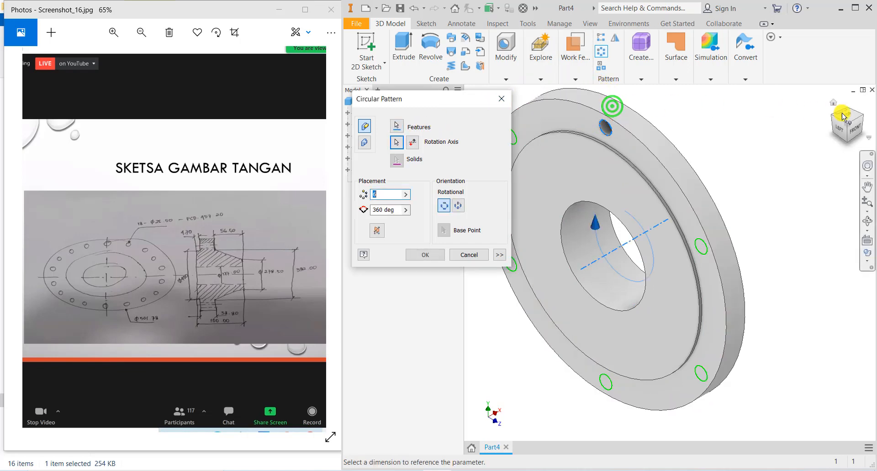
click(840, 128)
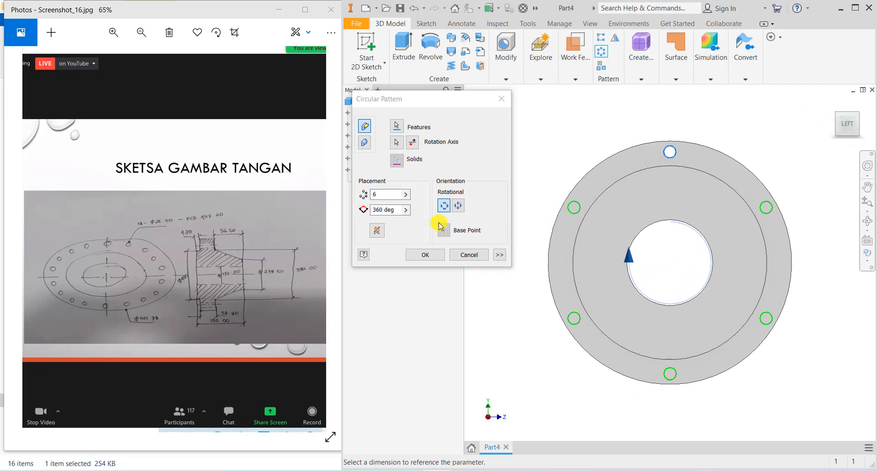
click(393, 198)
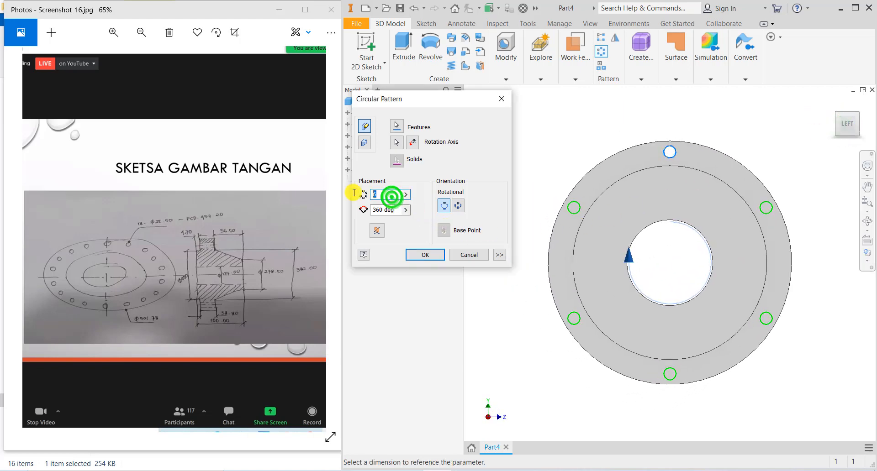
text(18)
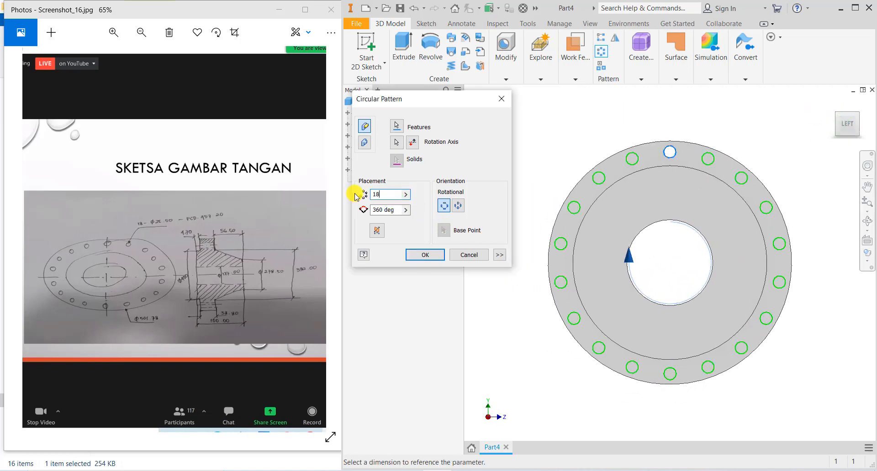
click(425, 255)
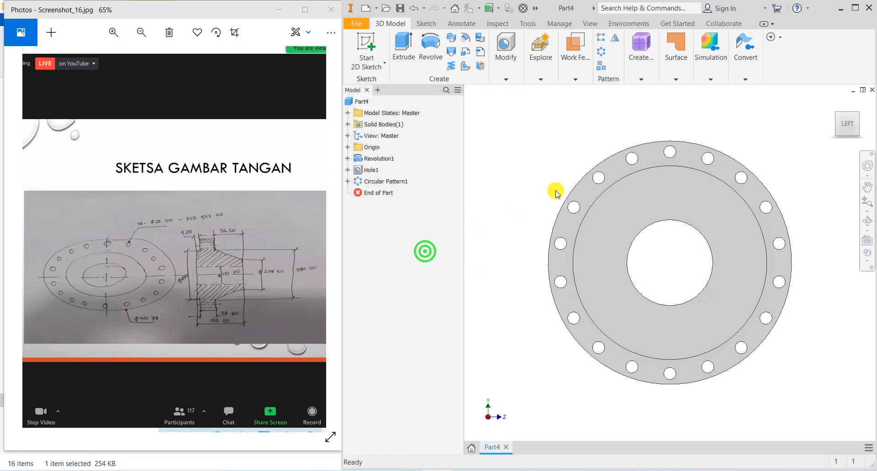
- View the finished flange from two opposite isometric ViewCube corners
click(855, 112)
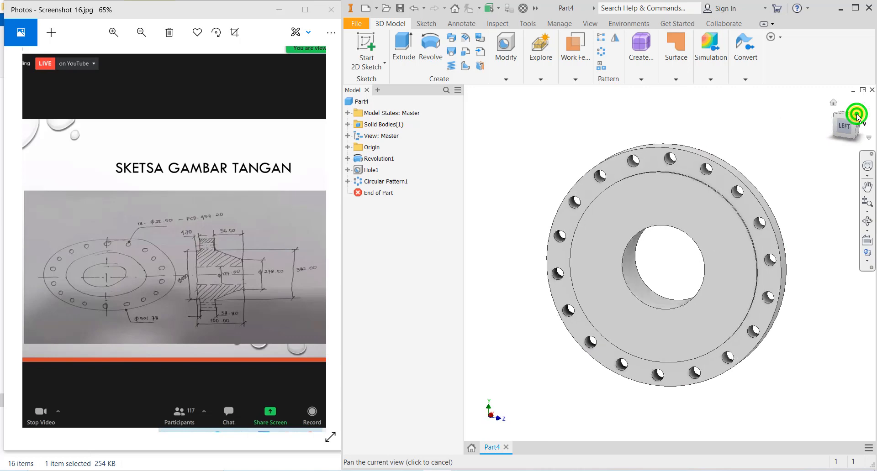
click(865, 116)
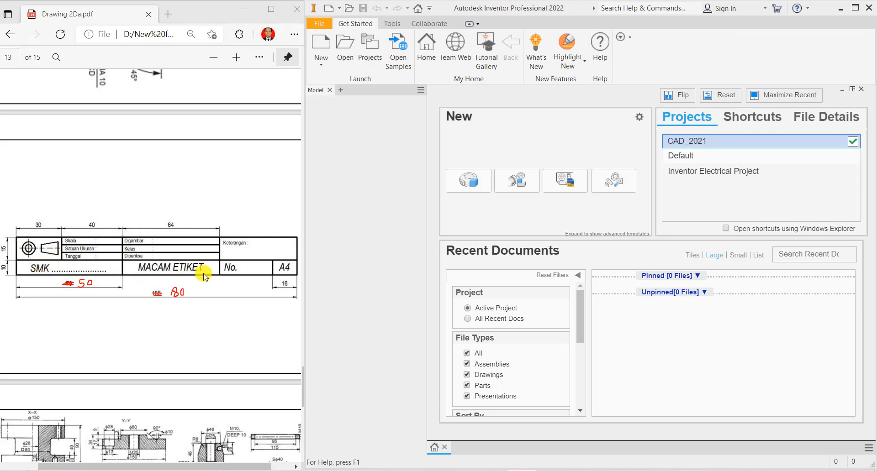
- Create a new drawing from the Metric ISO.idw template
click(320, 43)
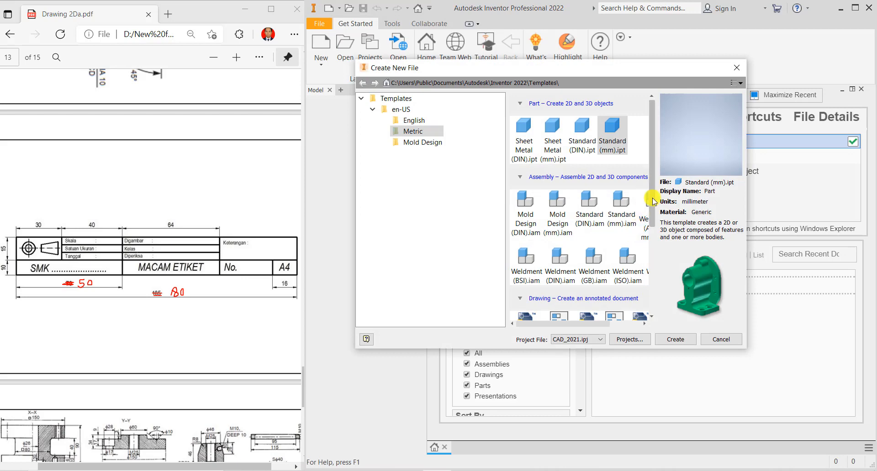
drag(652, 202, 652, 263)
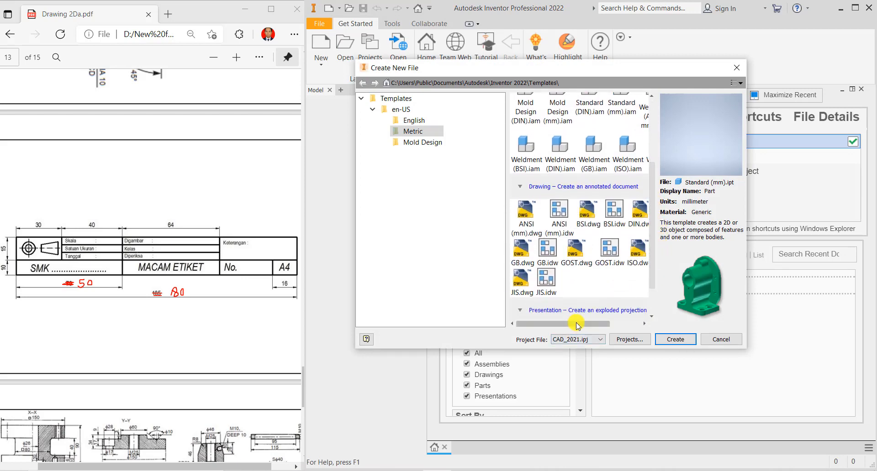
drag(577, 323, 608, 324)
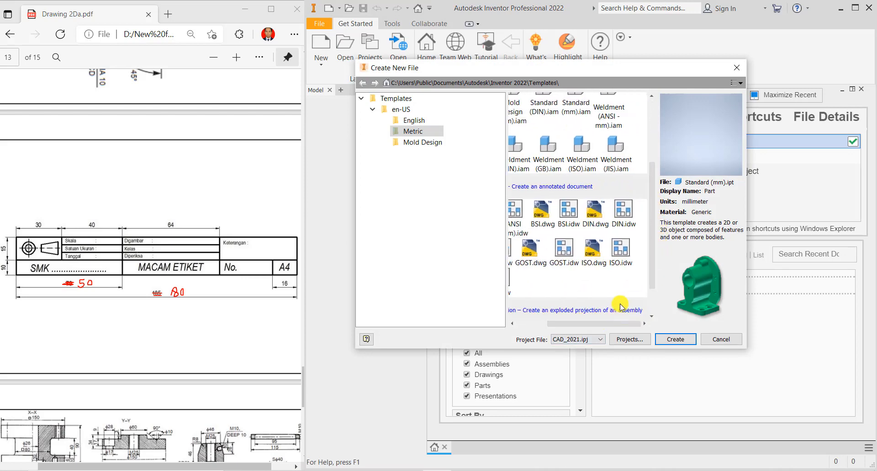
click(620, 251)
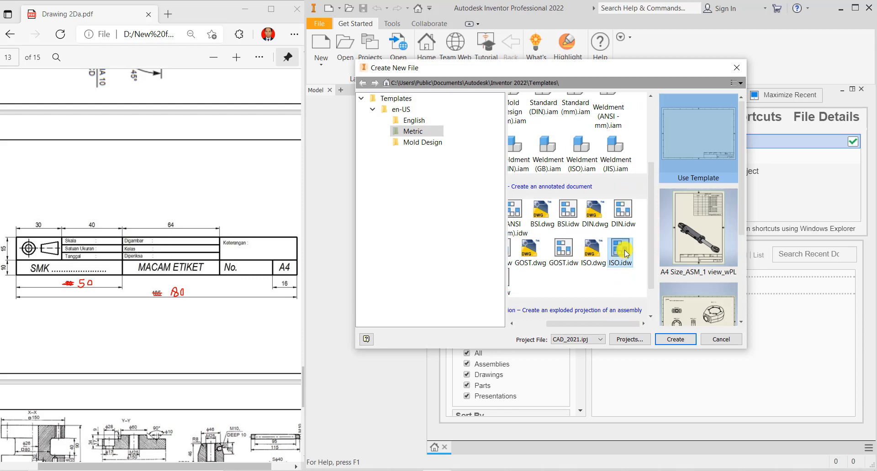
click(669, 340)
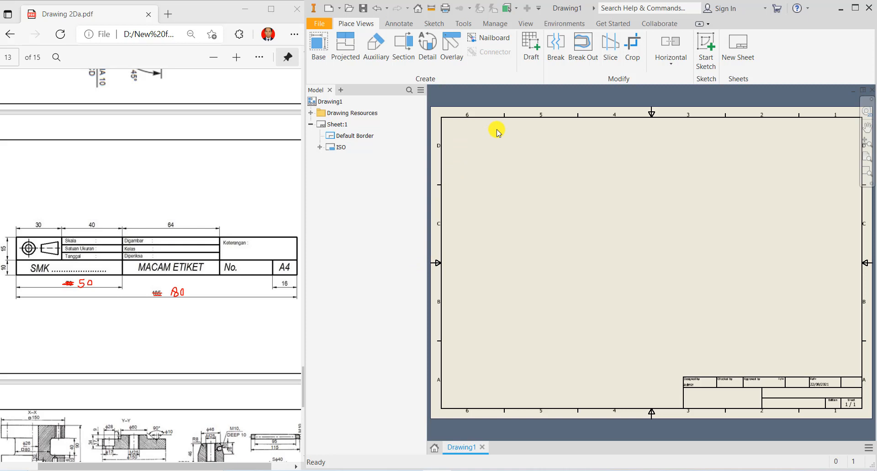
- Define a new title block from Drawing Resources > Title Blocks
click(312, 113)
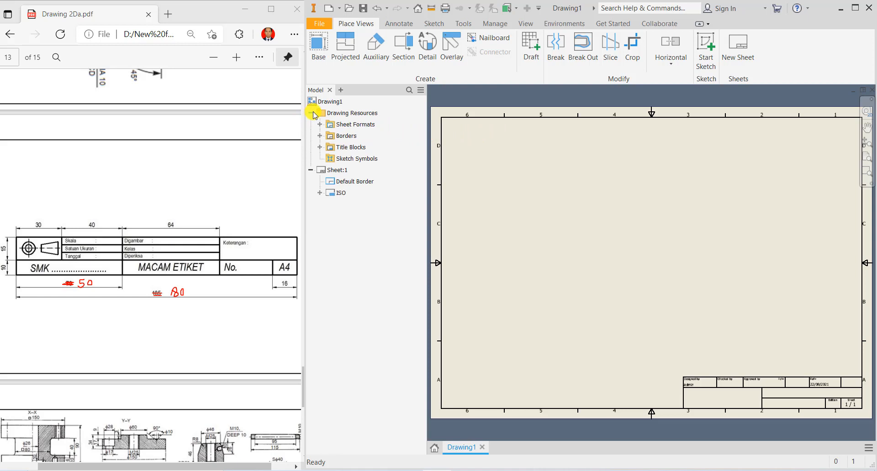
click(319, 148)
click(347, 147)
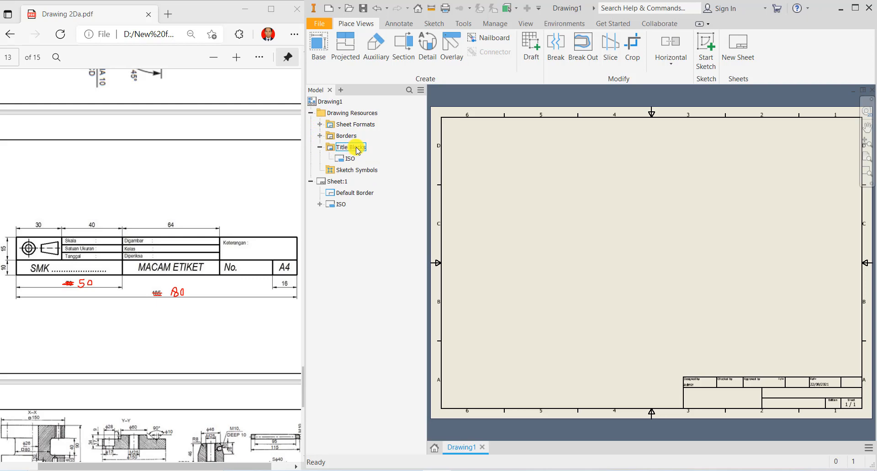
right_click(358, 151)
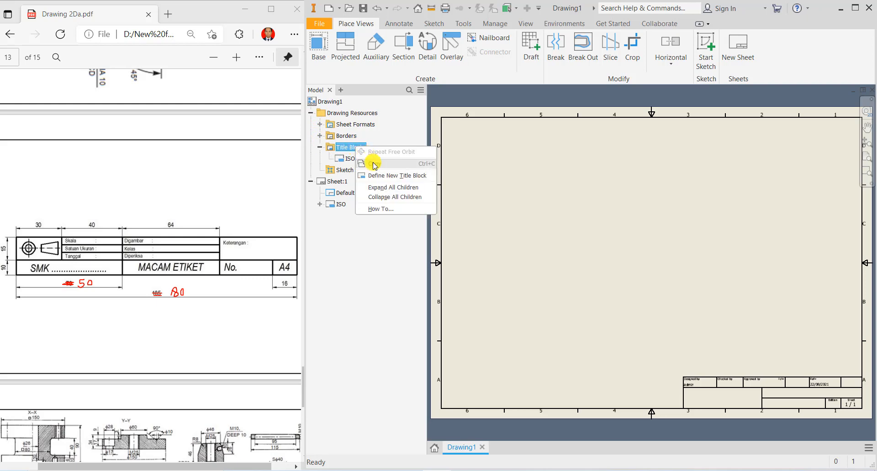
click(383, 176)
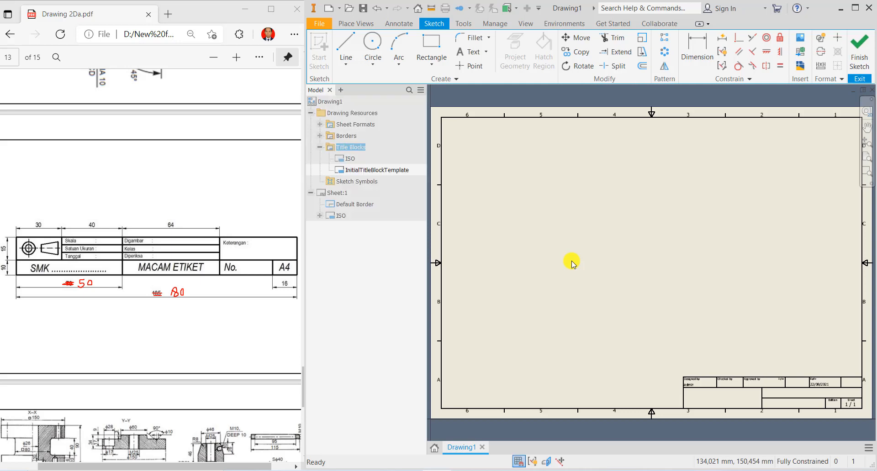
- Draw the title block rectangle starting near the sheet's upper left
click(431, 54)
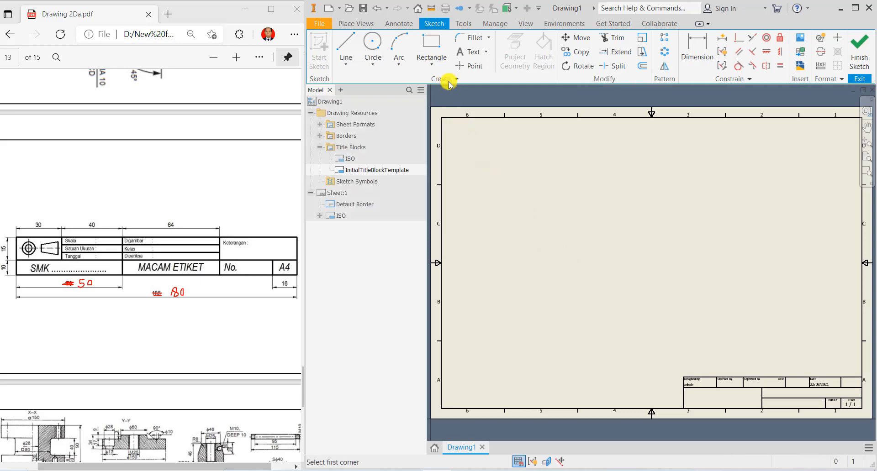
click(476, 146)
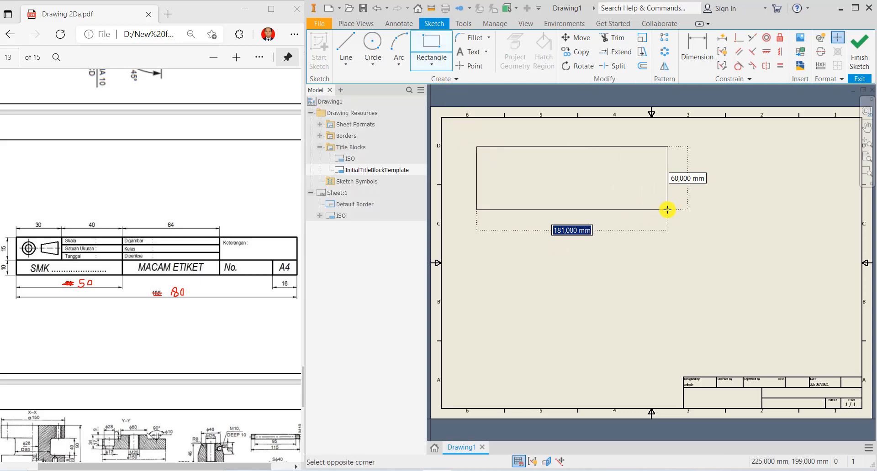
text(180)
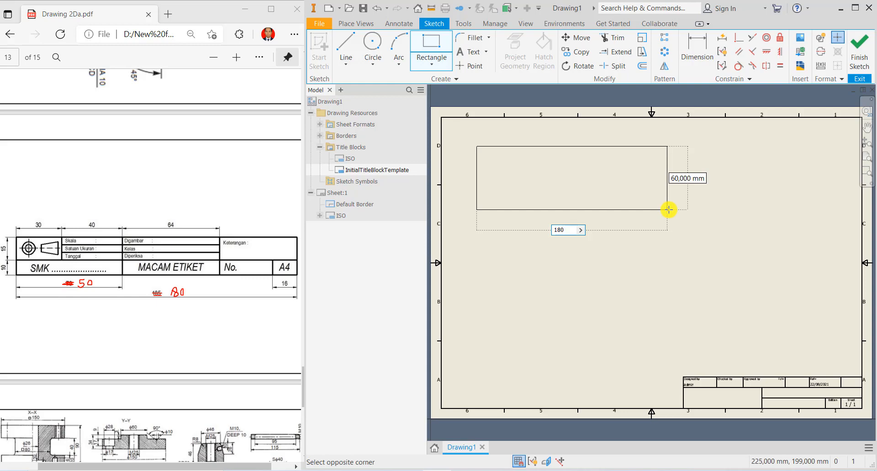
click(668, 210)
click(697, 50)
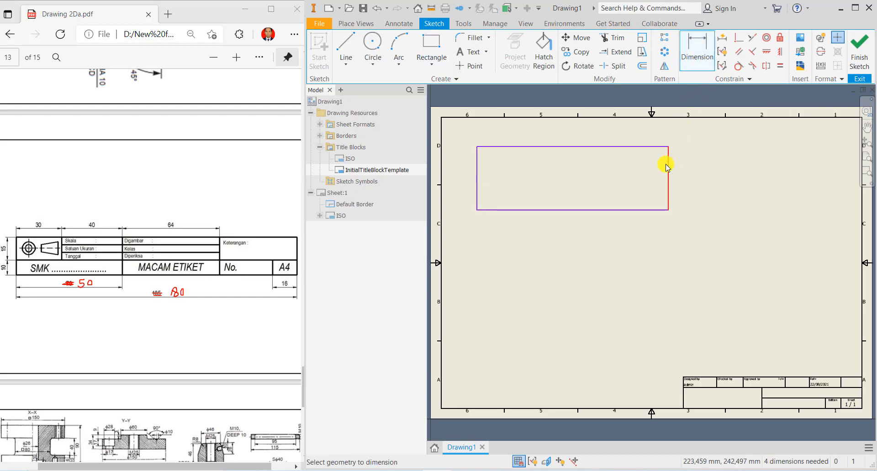
- Dimension the rectangle 26 high and 180 wide
click(666, 165)
click(691, 172)
text(26)
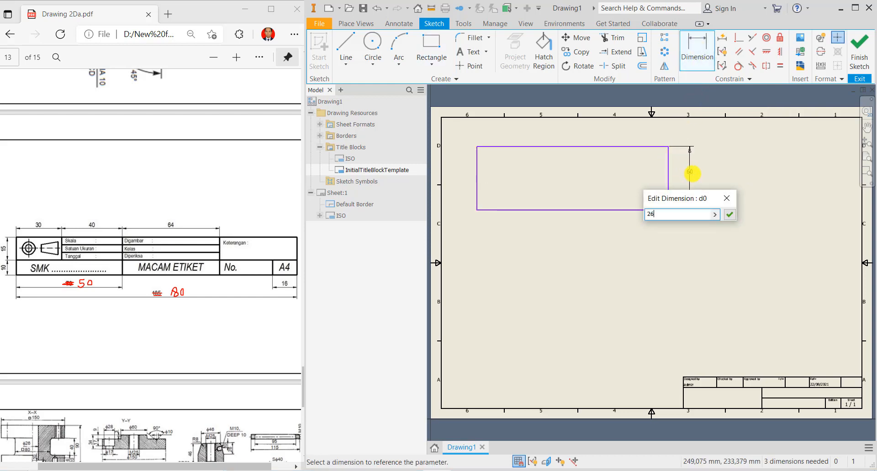
key(Return)
click(596, 233)
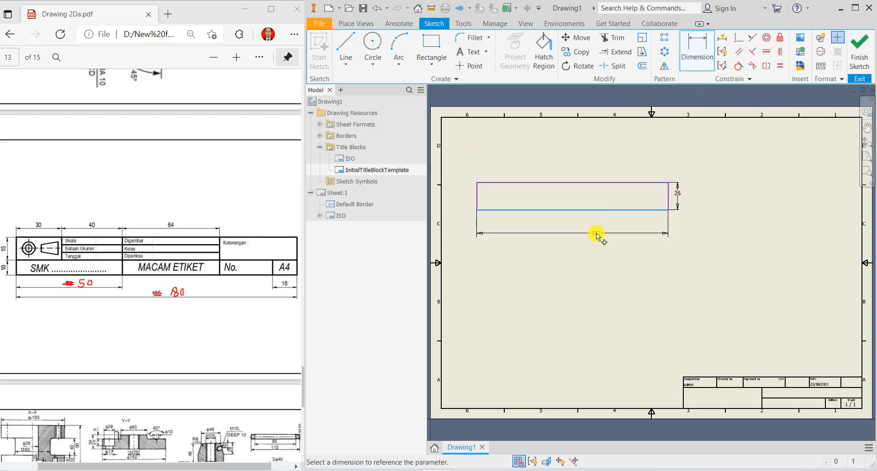
text(180)
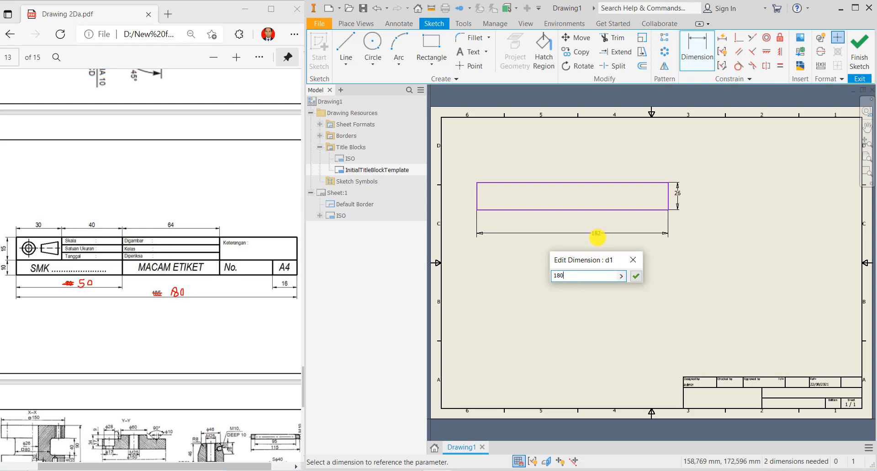
key(Return)
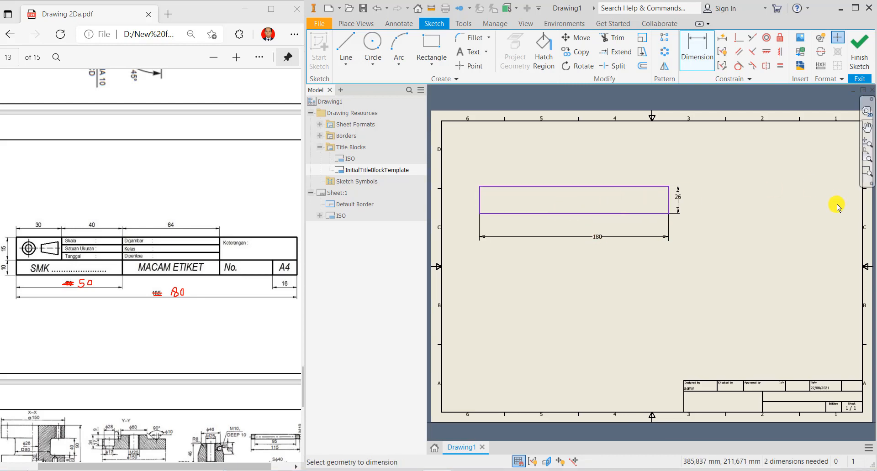
click(867, 143)
drag(651, 171, 656, 194)
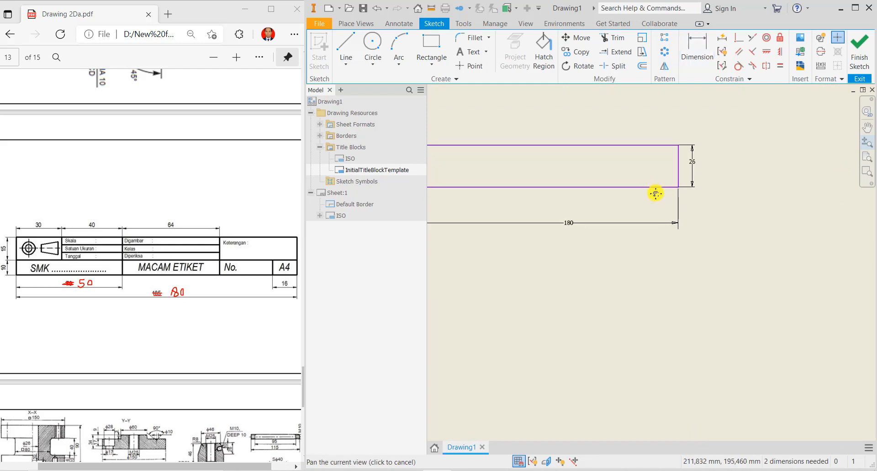
middle_drag(655, 194, 717, 245)
right_click(598, 215)
click(632, 216)
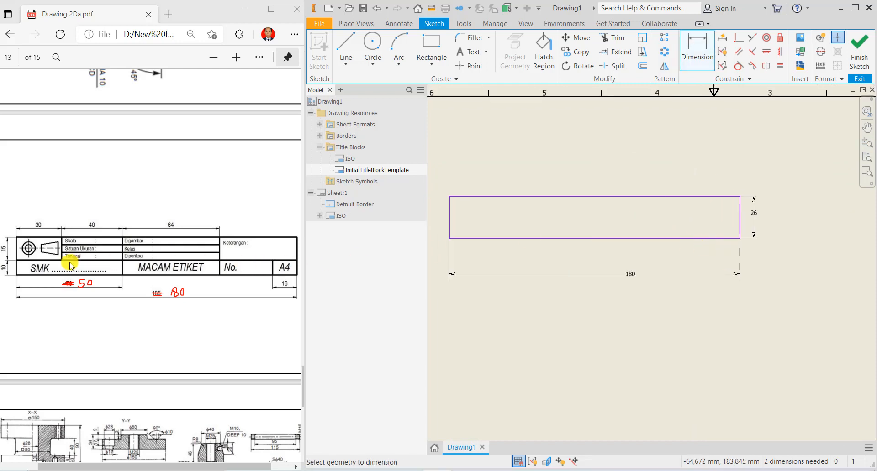
- Draw a horizontal line across the rectangle, dimensioned 10 above the bottom edge
click(345, 44)
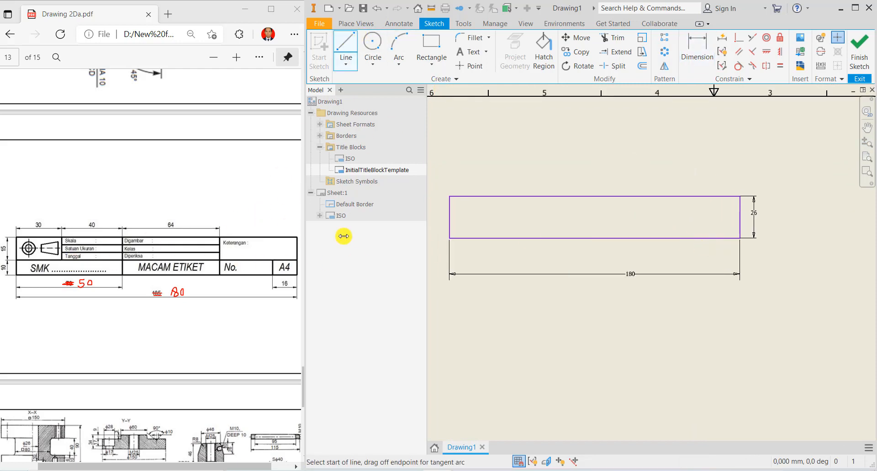
click(450, 225)
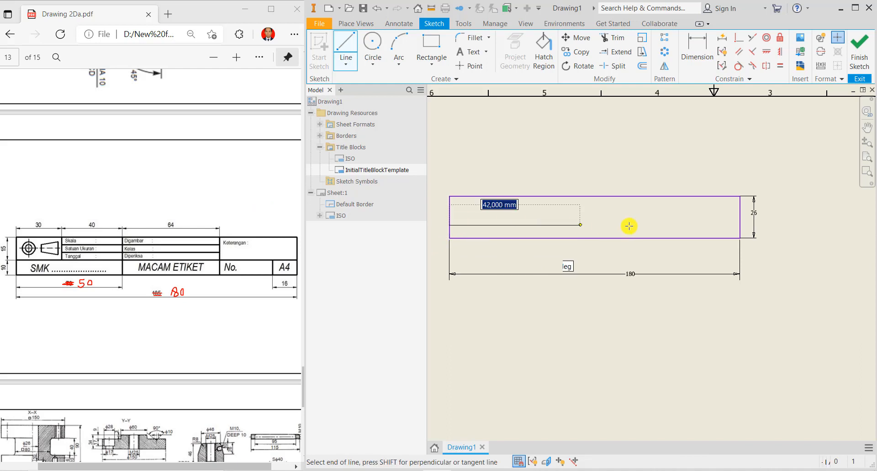
click(740, 225)
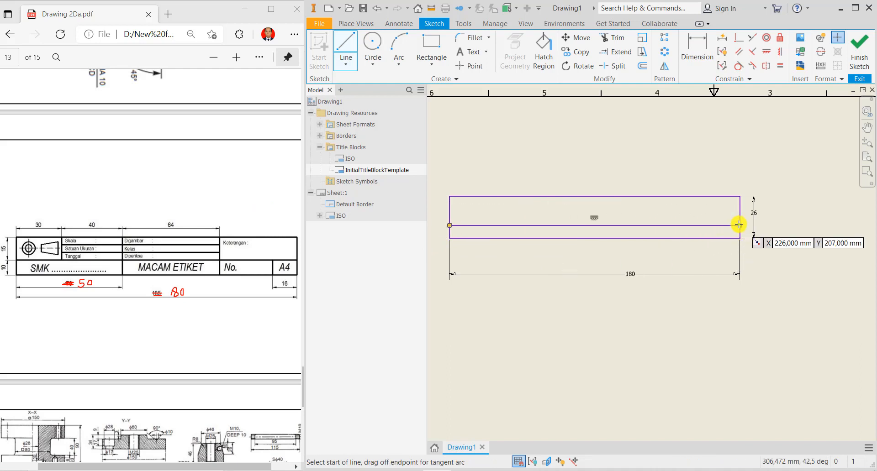
click(690, 61)
click(475, 226)
click(480, 238)
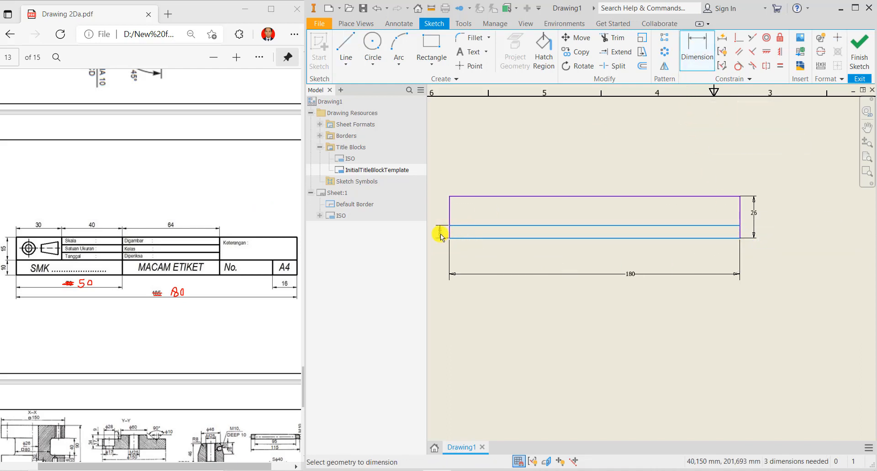
click(441, 234)
text(10)
key(Return)
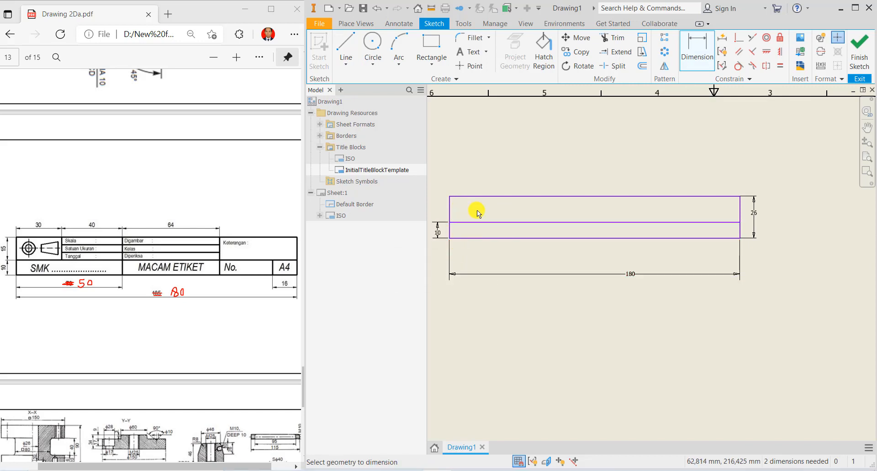
- Draw three vertical column dividers and a short right-hand divider in the bottom row
click(346, 46)
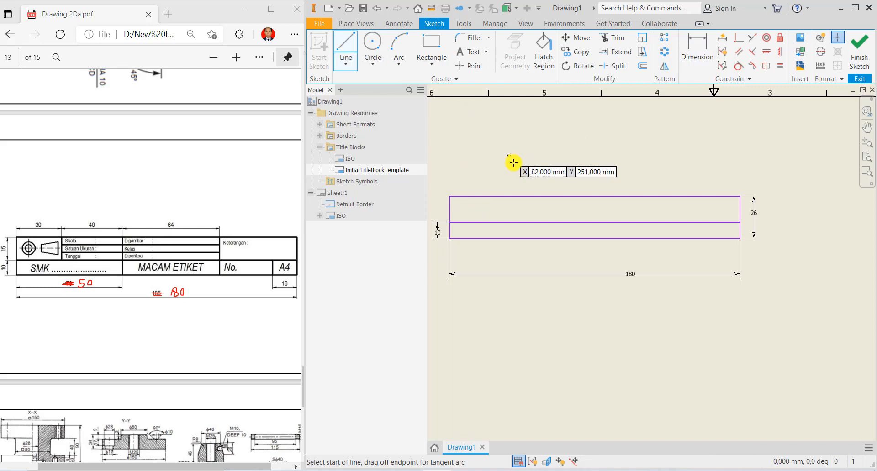
click(511, 197)
click(512, 222)
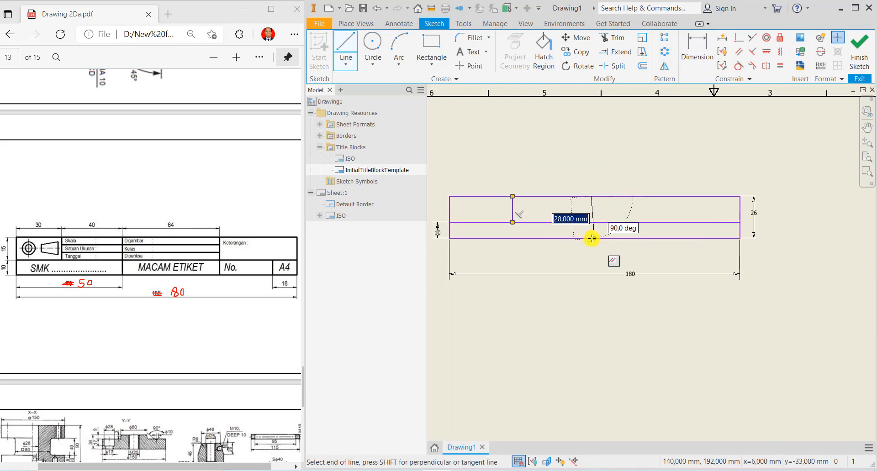
click(592, 238)
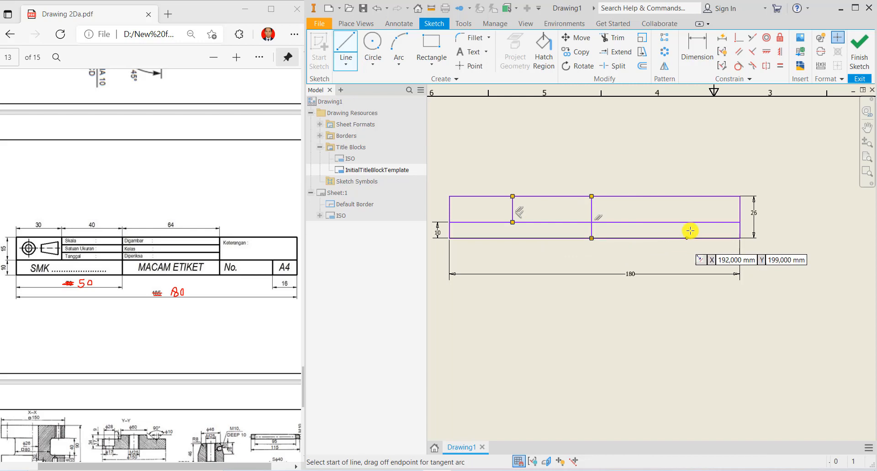
click(689, 197)
click(689, 238)
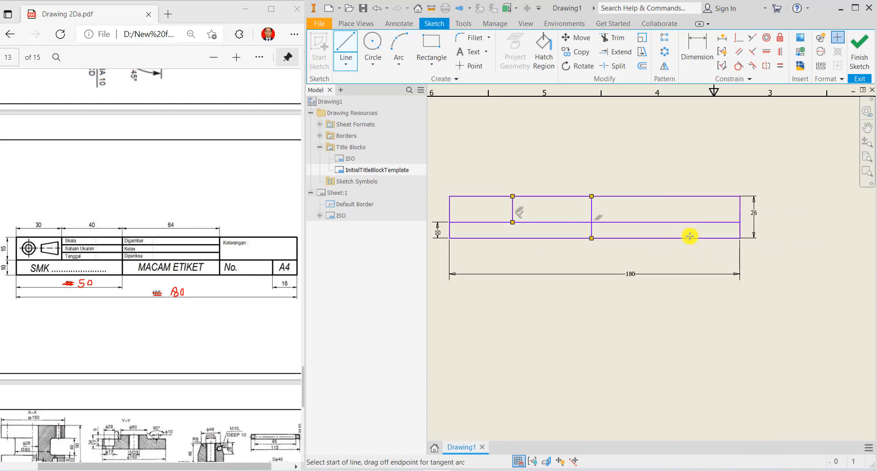
click(720, 222)
click(720, 238)
right_click(720, 238)
click(744, 245)
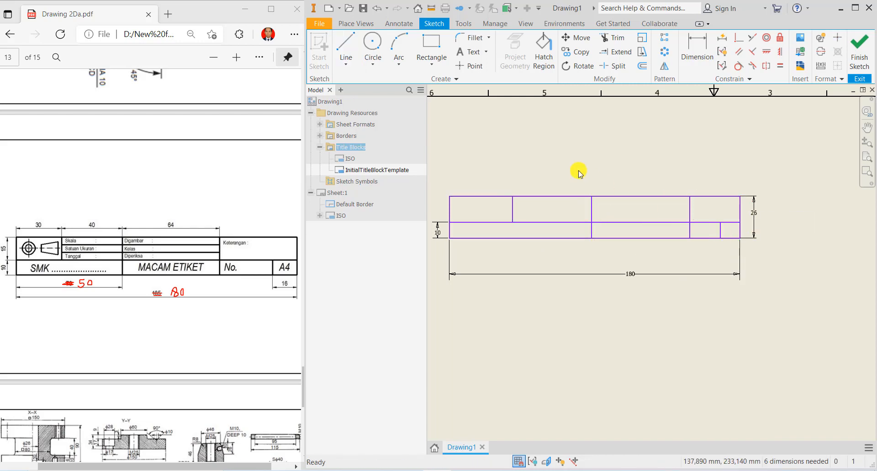
- Draw a short horizontal line near the top between the first and third dividers
click(346, 42)
click(512, 201)
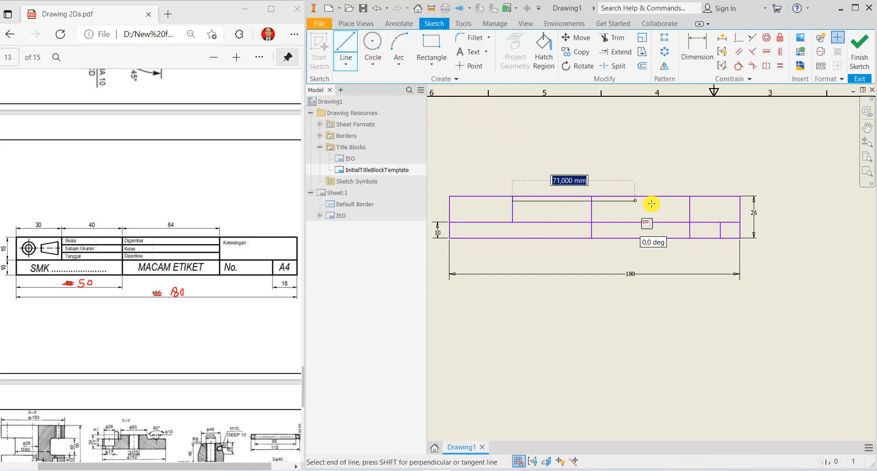
click(689, 204)
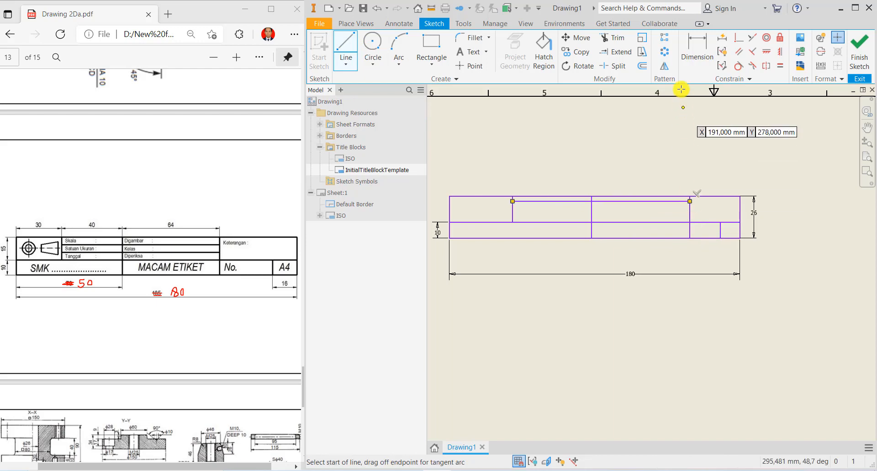
click(697, 51)
- Dimension the short inner line 5 below the top edge
click(675, 196)
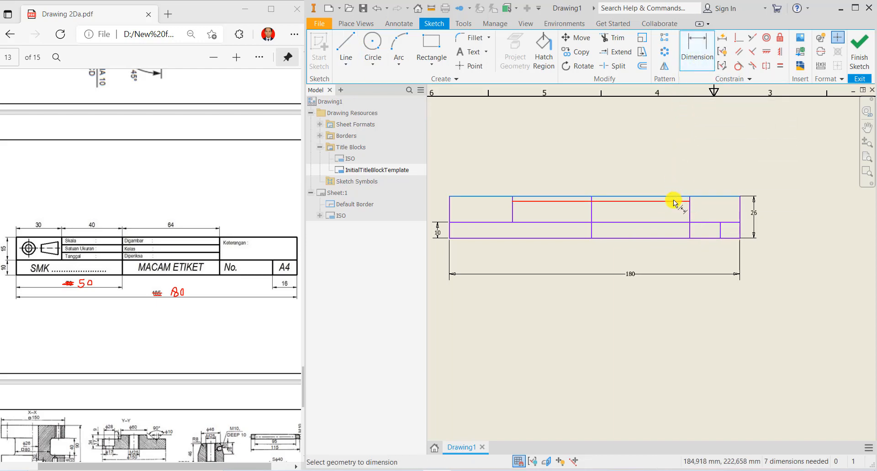
click(675, 201)
click(703, 204)
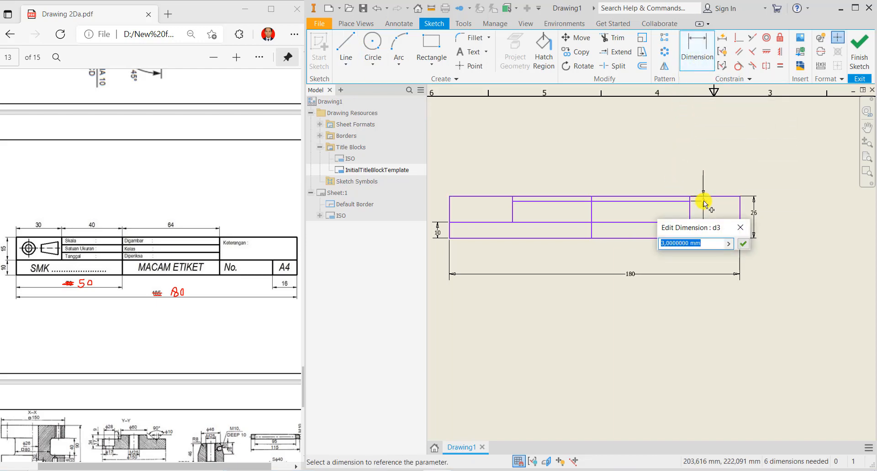
text(5)
key(Return)
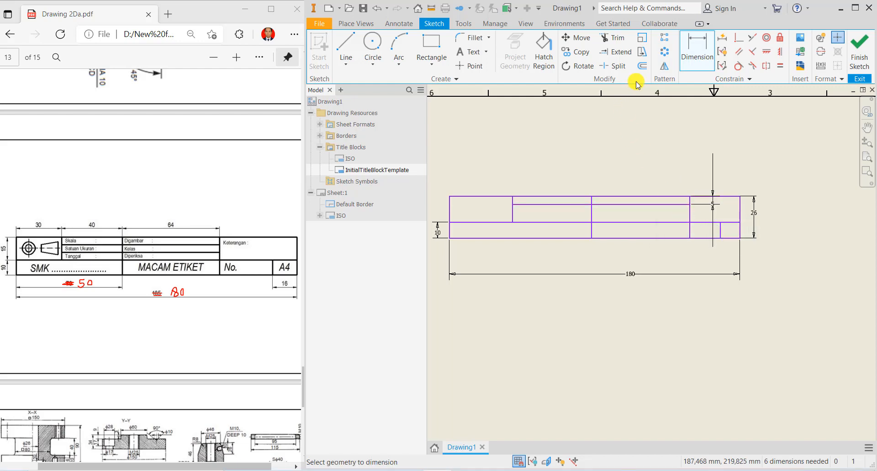
- Offset a copy of the short inner line 5 below it
click(642, 66)
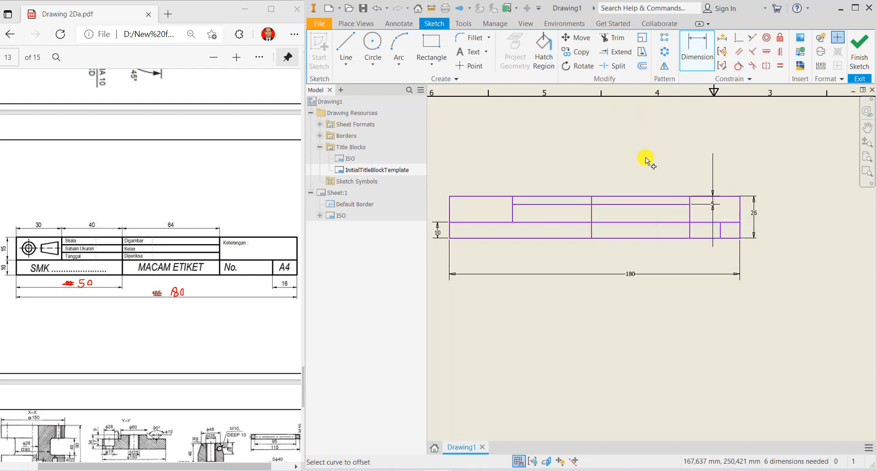
click(639, 204)
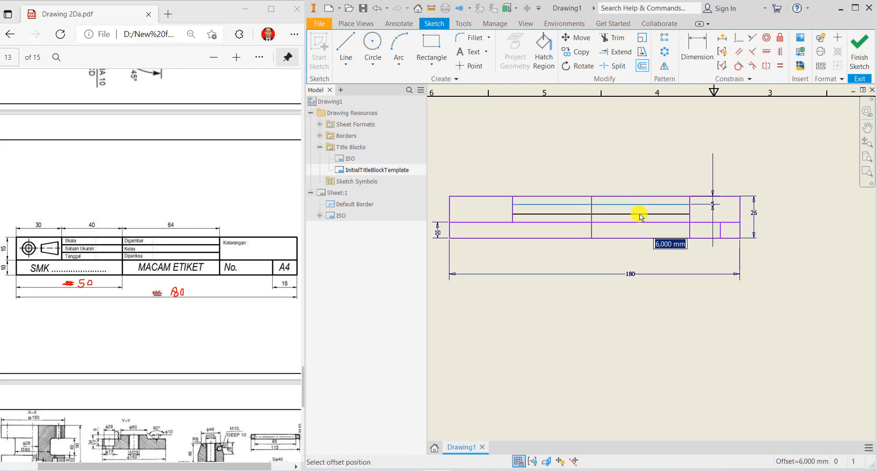
text(5)
key(Return)
key(Escape)
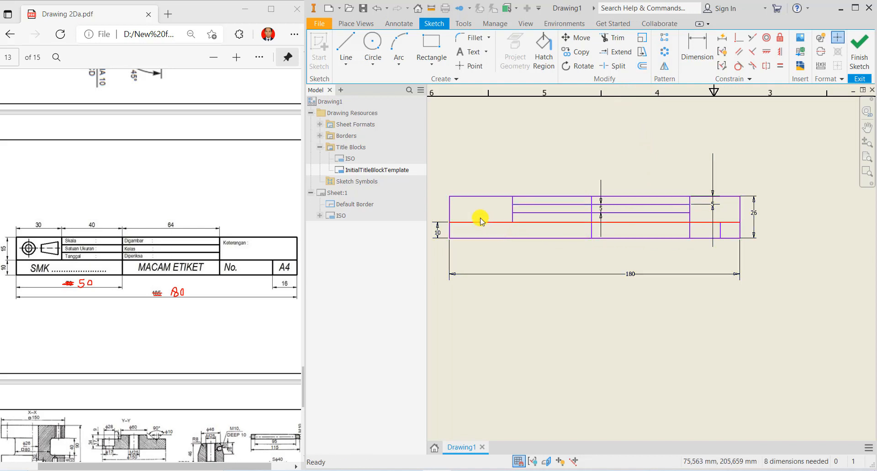
- Dimension the first two columns 30 and 40 wide
click(697, 52)
click(513, 199)
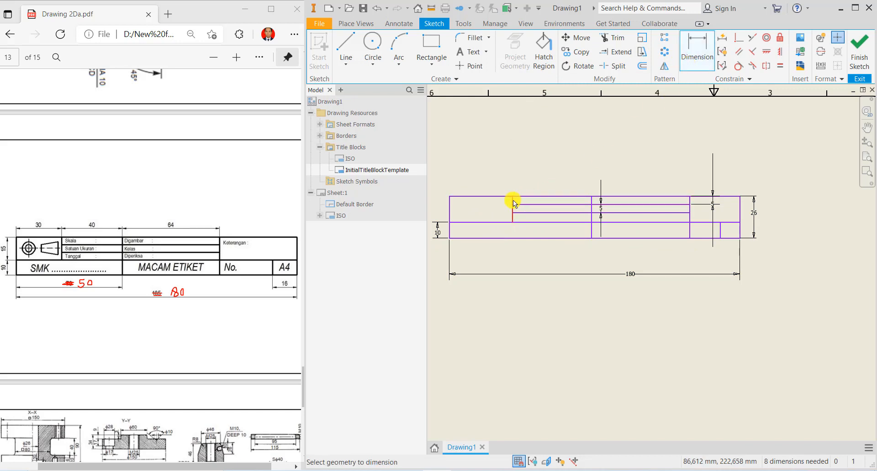
click(449, 207)
click(479, 177)
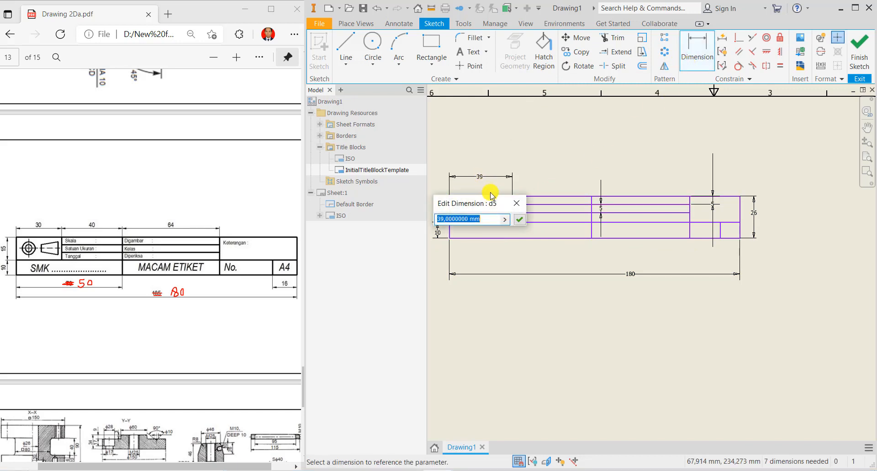
text(30)
key(Return)
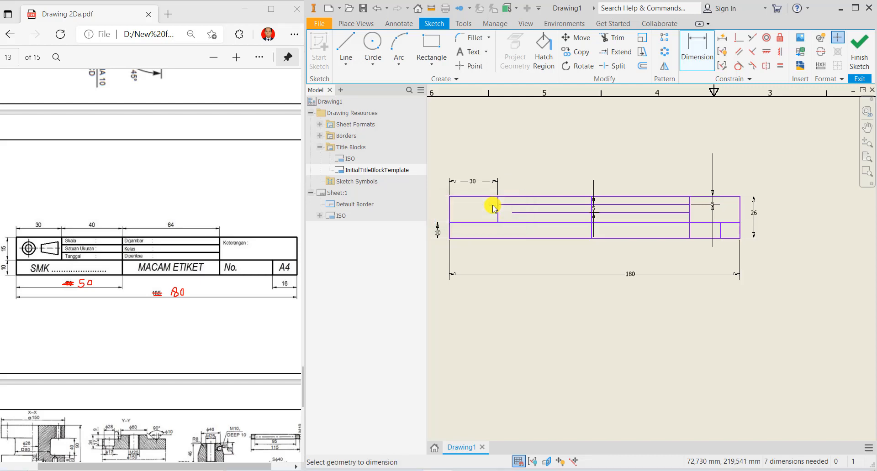
click(499, 210)
click(591, 208)
click(555, 177)
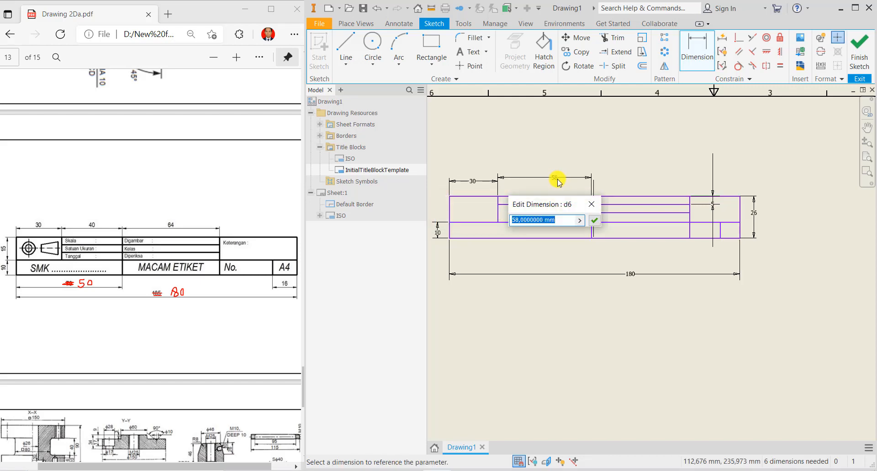
text(40)
key(Return)
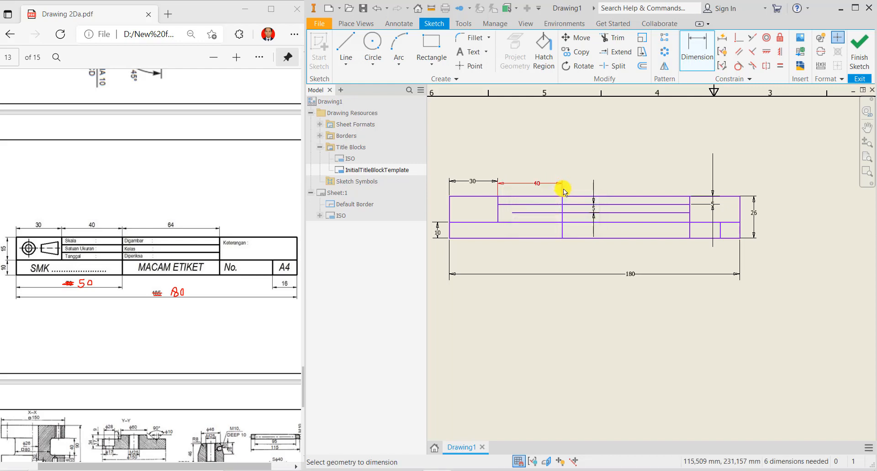
- Dimension the third column 64 and the right-hand cell 16 wide
click(562, 209)
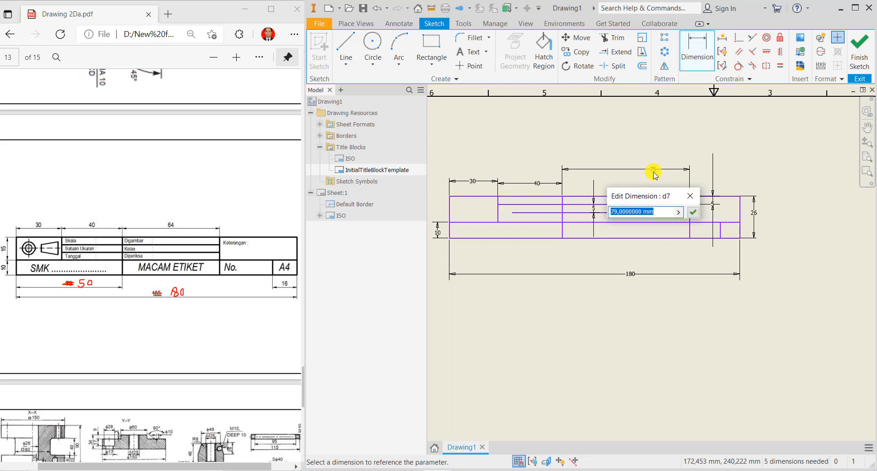
text(64)
key(Return)
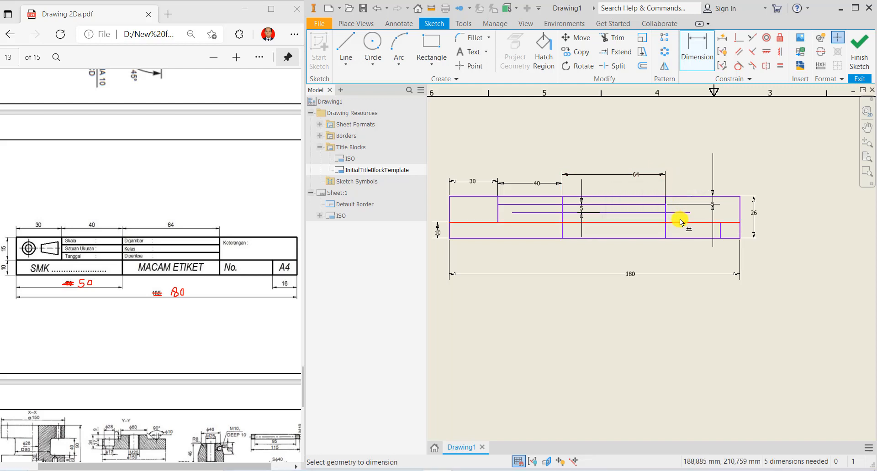
click(729, 232)
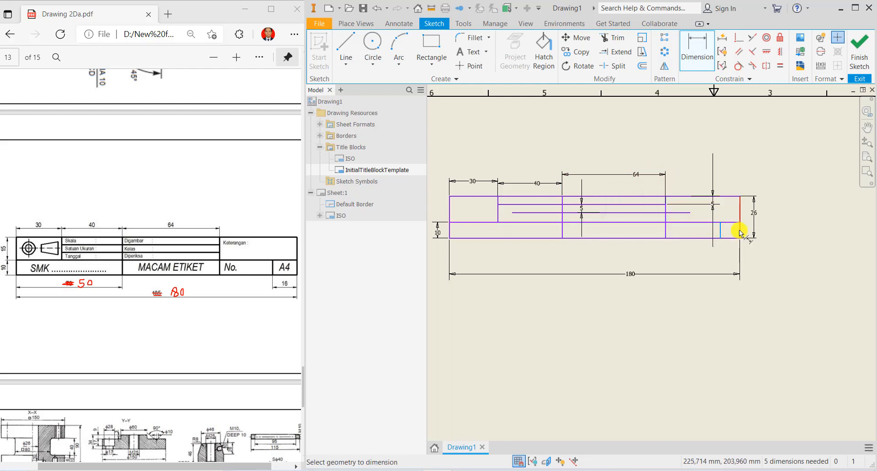
click(732, 250)
text(1)
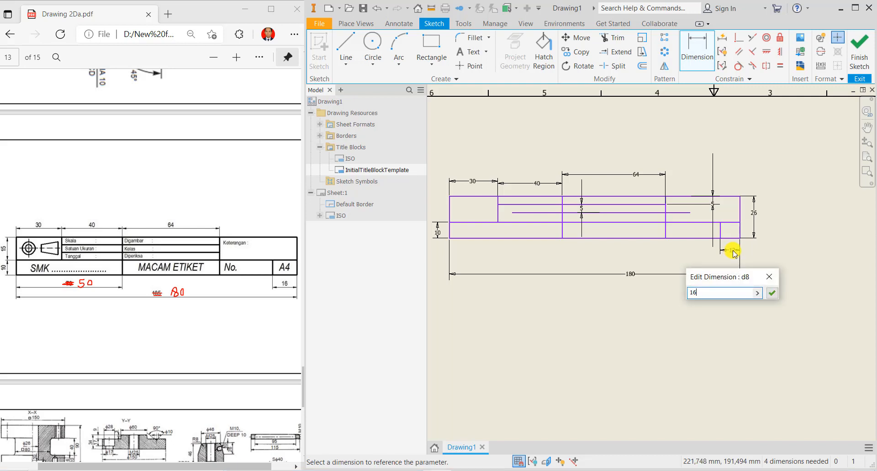
text(6)
key(Return)
key(Escape)
- Extend the inner row line left to the divider and trim its right portion
scroll(534, 195, up, 3)
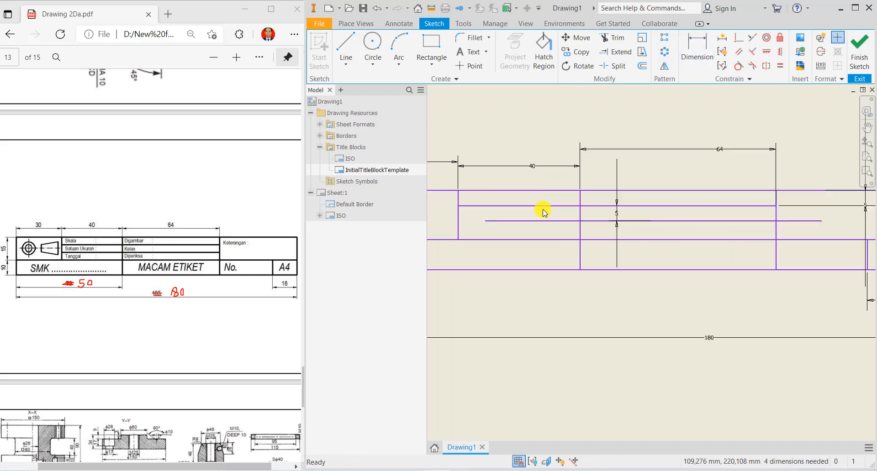
scroll(542, 209, down, 2)
middle_drag(559, 215, 562, 218)
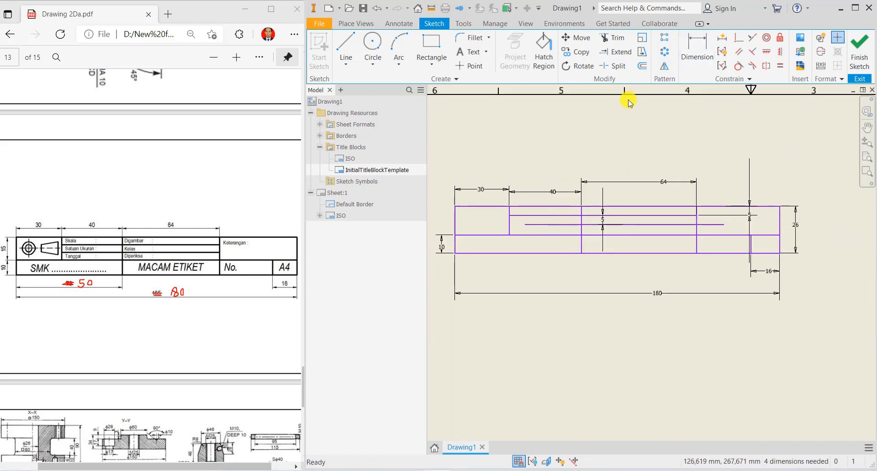
click(609, 53)
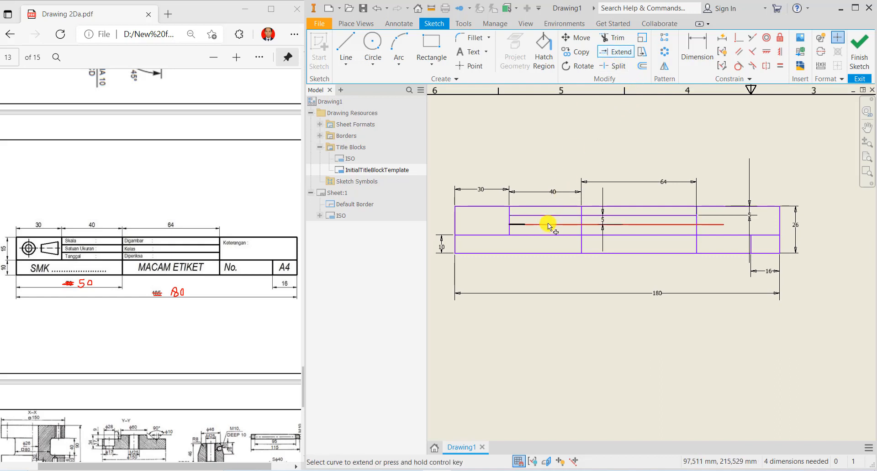
click(546, 225)
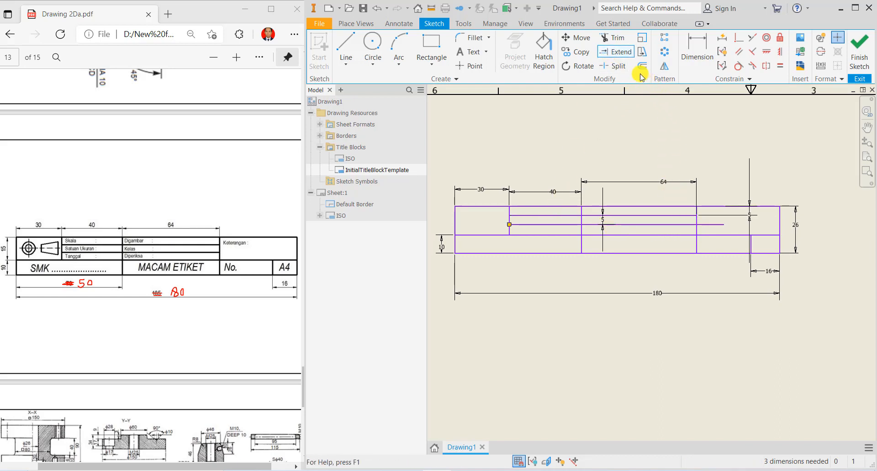
click(612, 37)
click(713, 225)
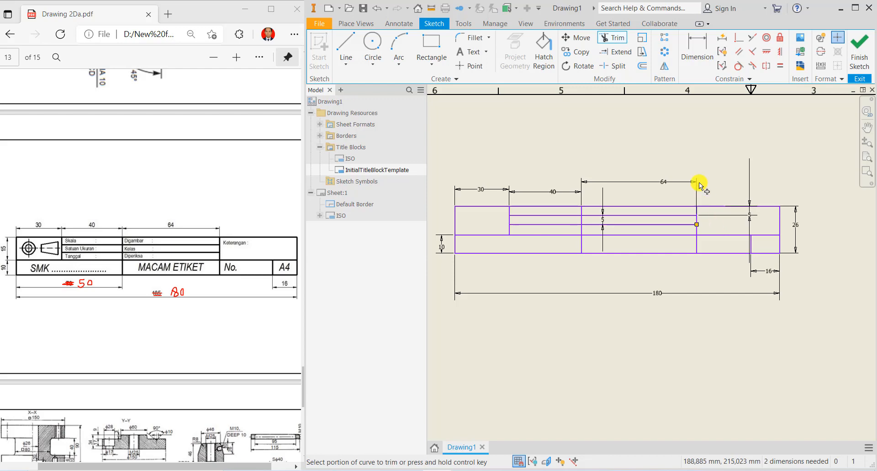
right_click(667, 153)
click(719, 156)
scroll(458, 259, up, 3)
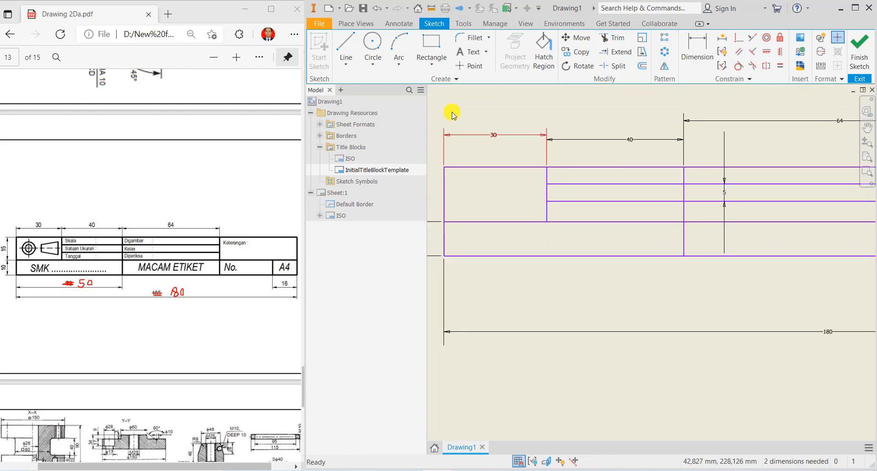
- Place the SMK NEGERI ... text in the lower-left cell and select it
click(471, 54)
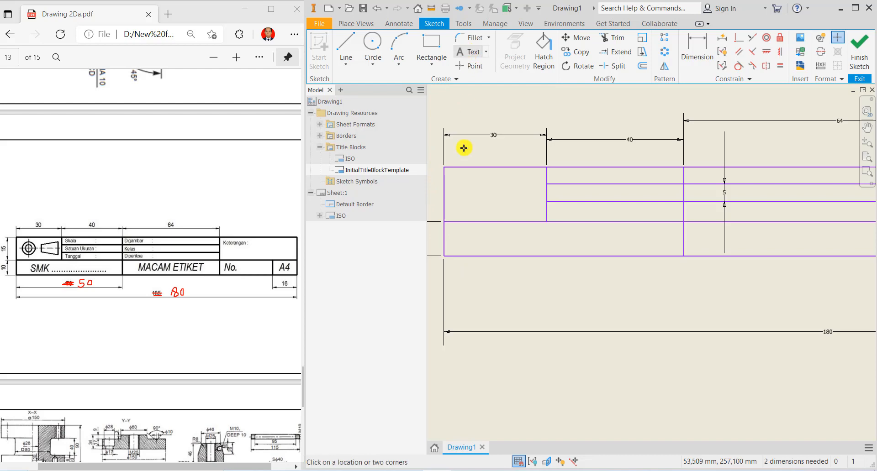
click(452, 247)
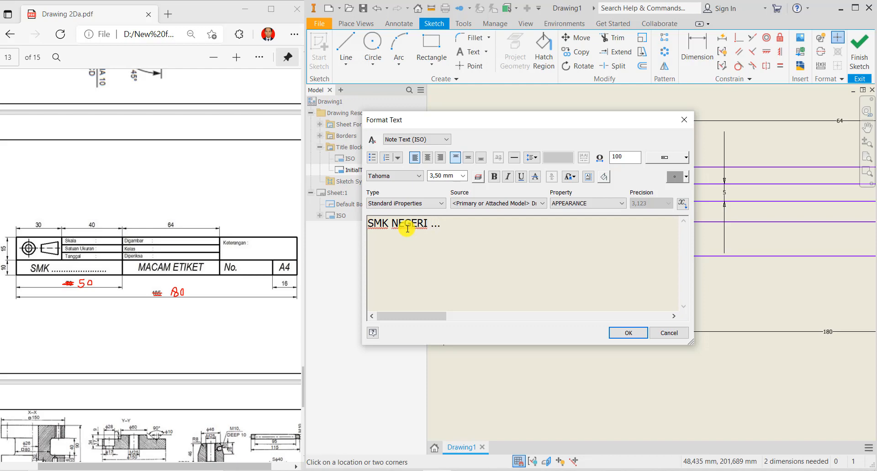
drag(453, 227, 364, 226)
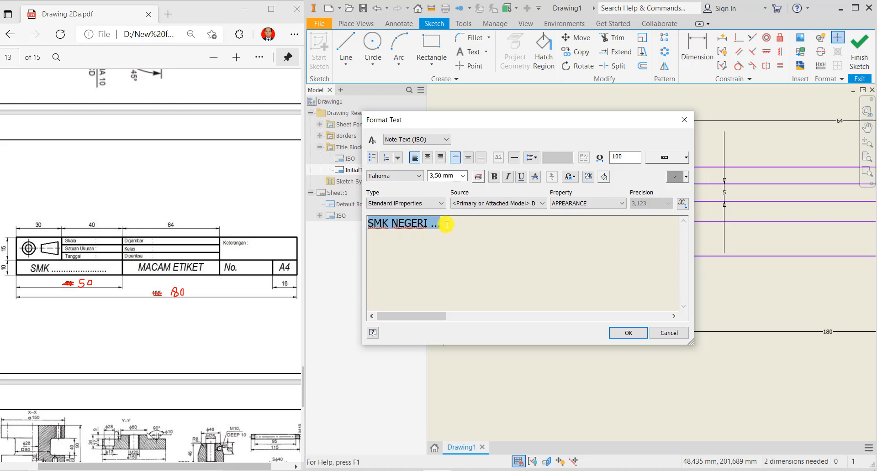
drag(454, 225, 364, 224)
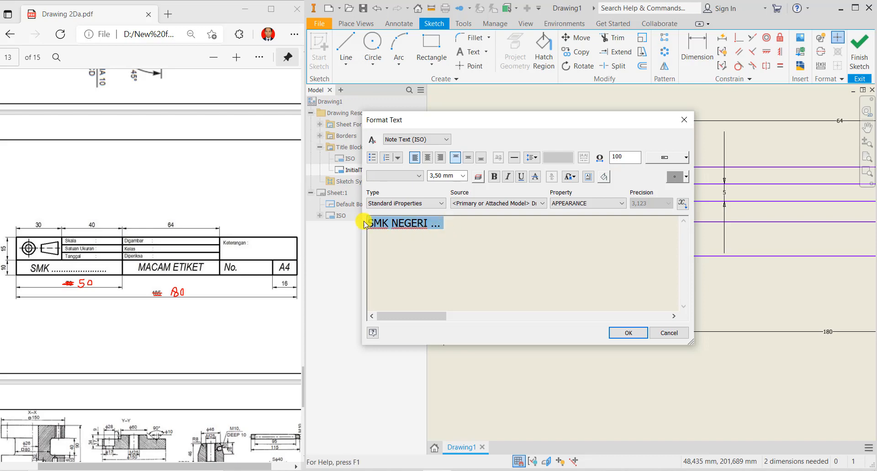
- Format the SMK NEGERI ... text as ISOCPEUR at 5,00 mm
click(417, 176)
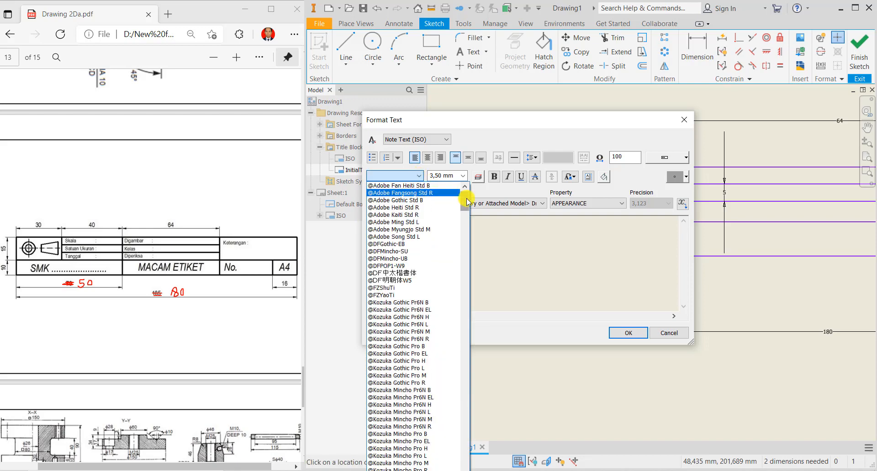
drag(464, 194, 472, 340)
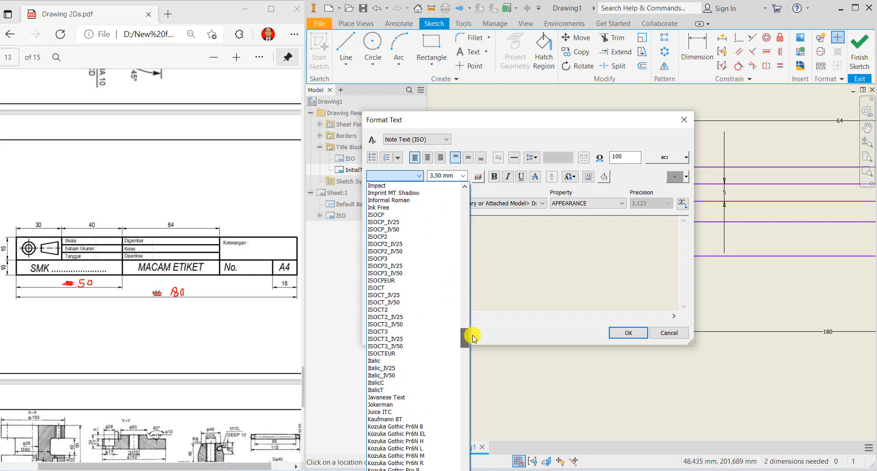
click(412, 279)
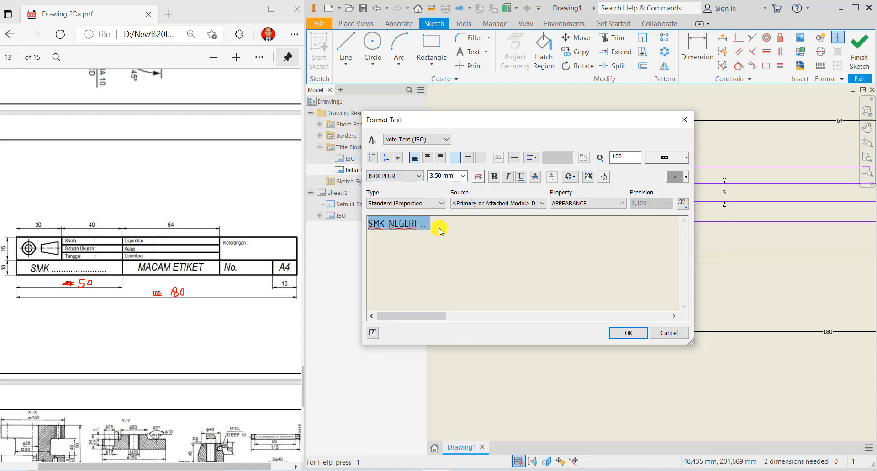
click(463, 176)
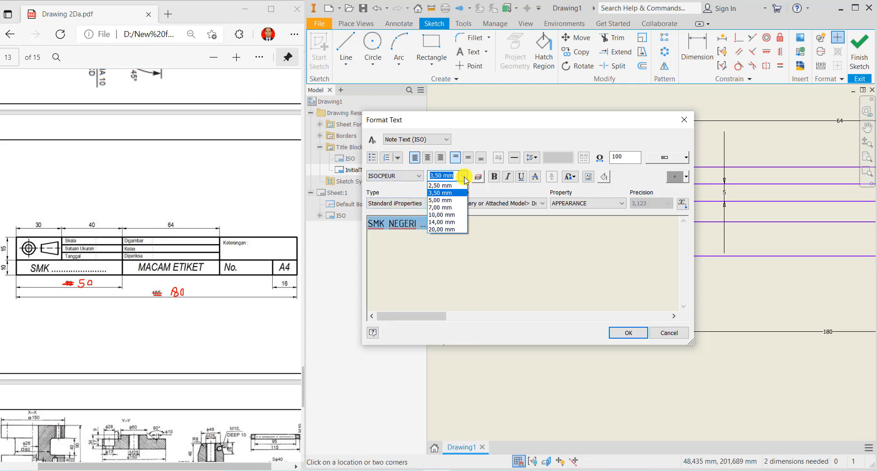
click(456, 200)
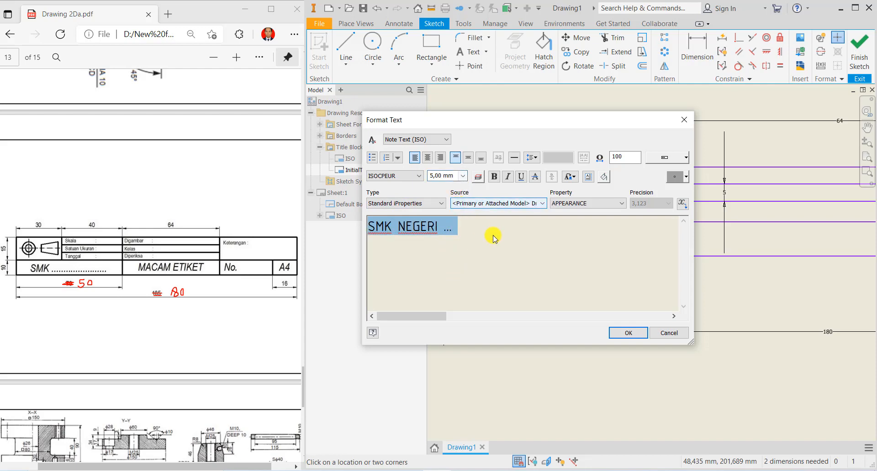
click(621, 331)
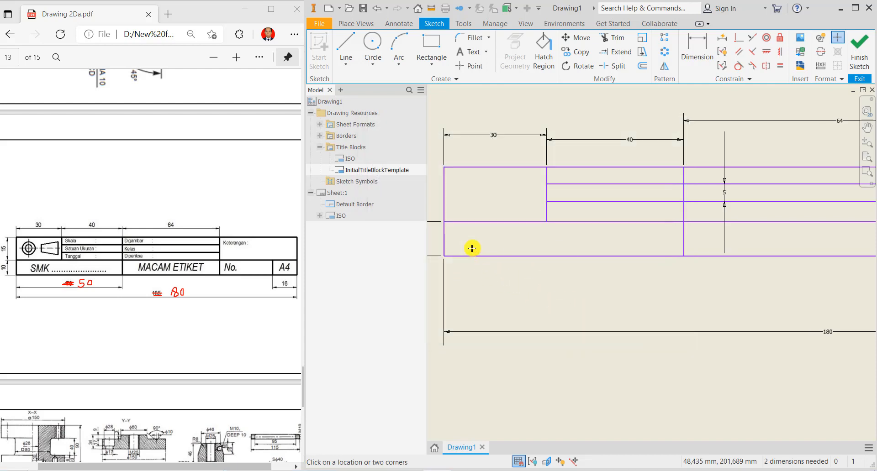
right_click(534, 296)
click(561, 297)
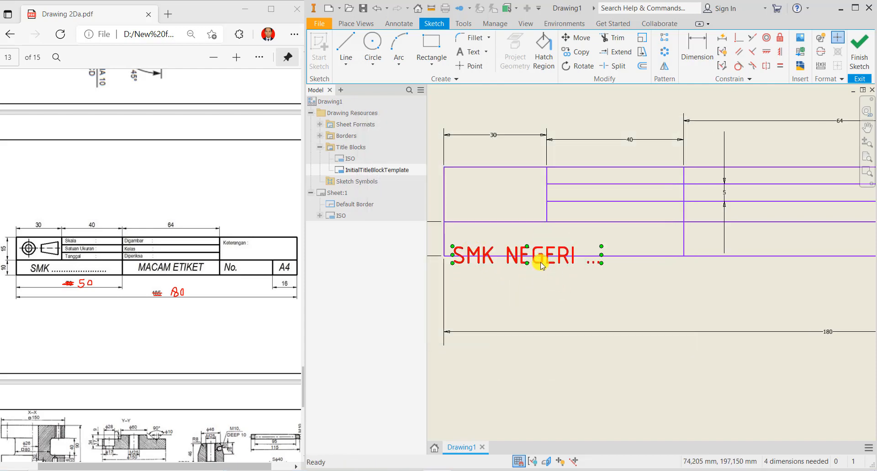
- Reposition the SMK NEGERI ... text and paste a copy of it
mouse_move(541, 265)
mouse_down()
mouse_move(548, 243)
mouse_move(565, 247)
mouse_up()
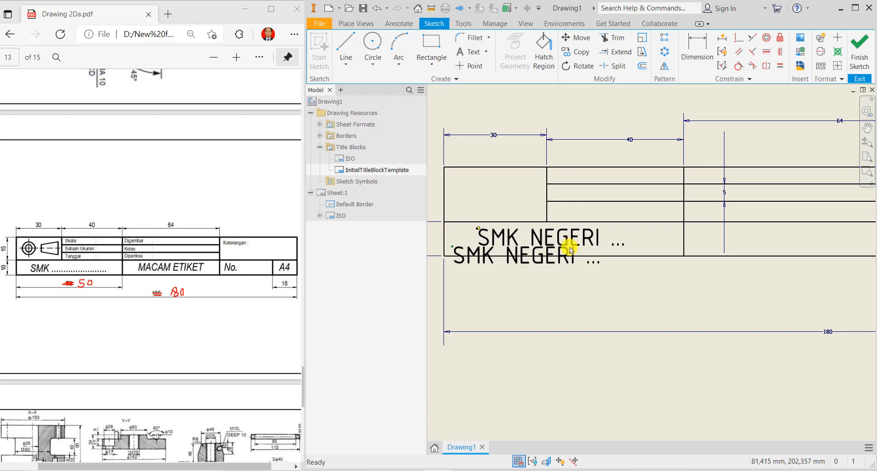
middle_drag(639, 292, 551, 291)
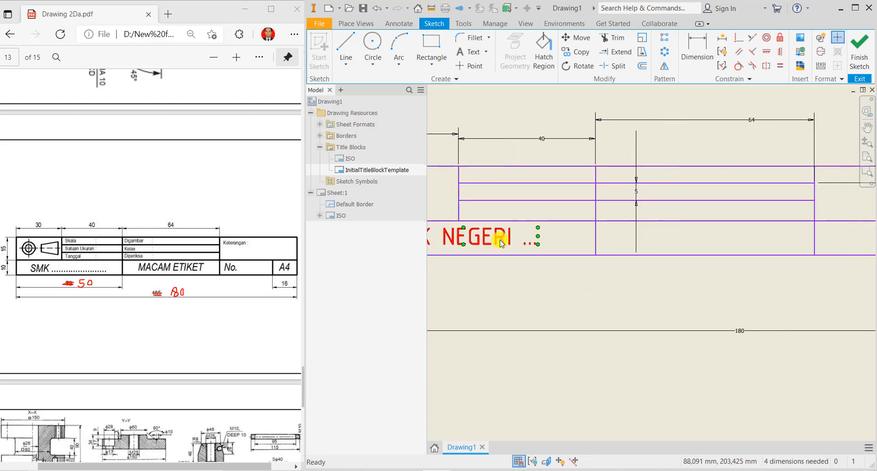
click(500, 242)
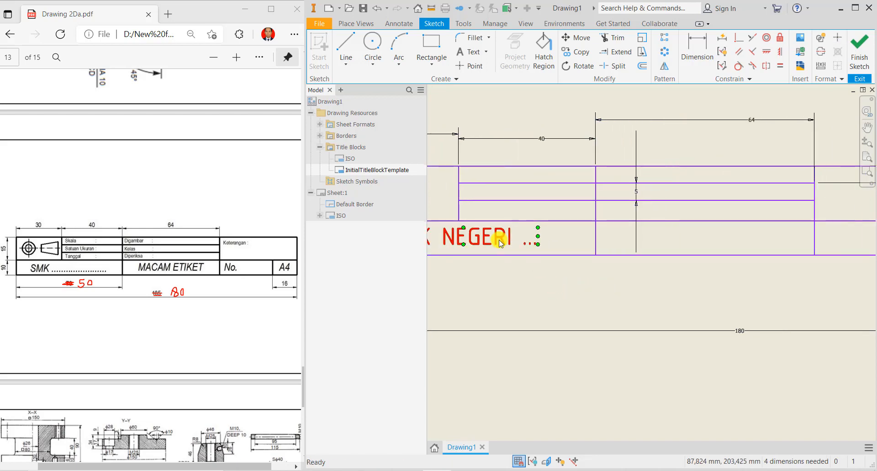
right_click(499, 242)
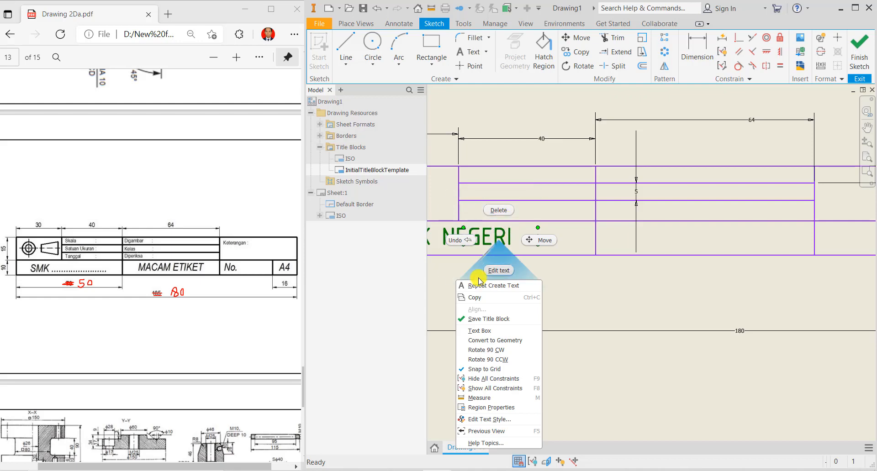
click(478, 298)
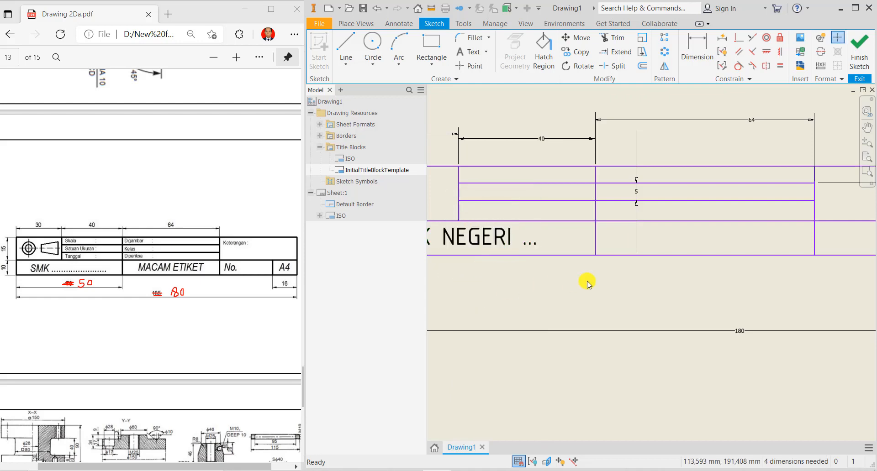
right_click(587, 281)
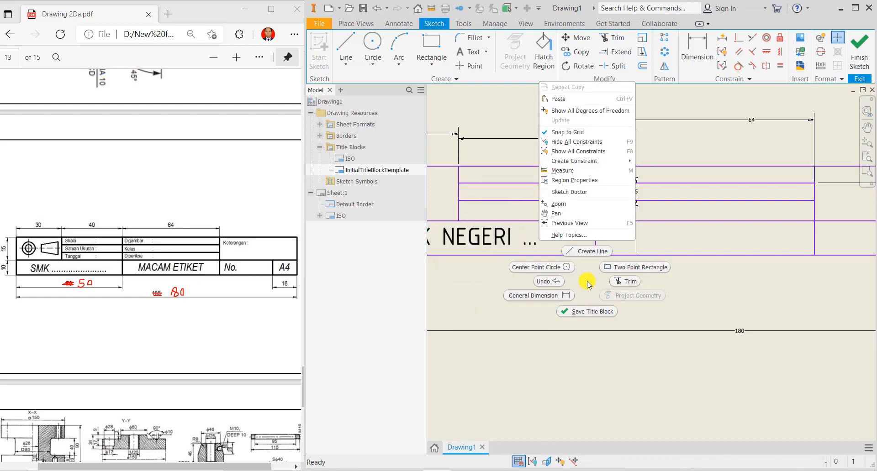
click(571, 104)
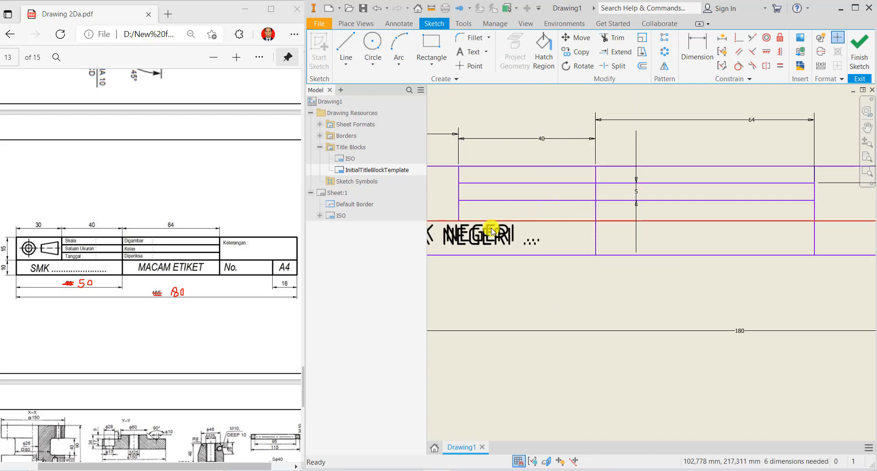
- Move the copy into the bottom-row middle cell and change it to NAMA GAMBAR
drag(479, 231, 700, 237)
double_click(699, 237)
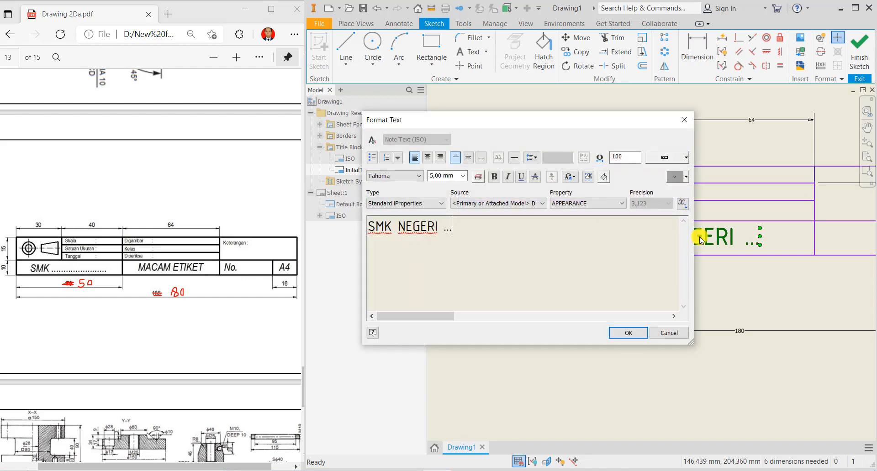
drag(476, 226, 308, 226)
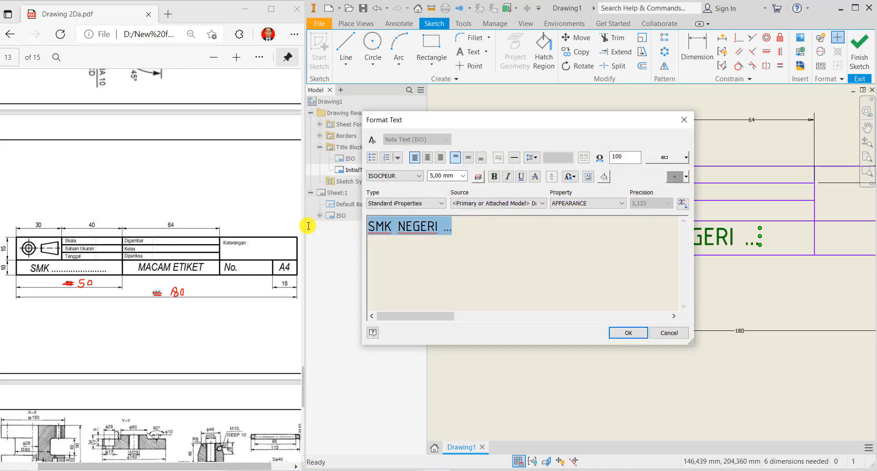
text(NAMA GAMBAR)
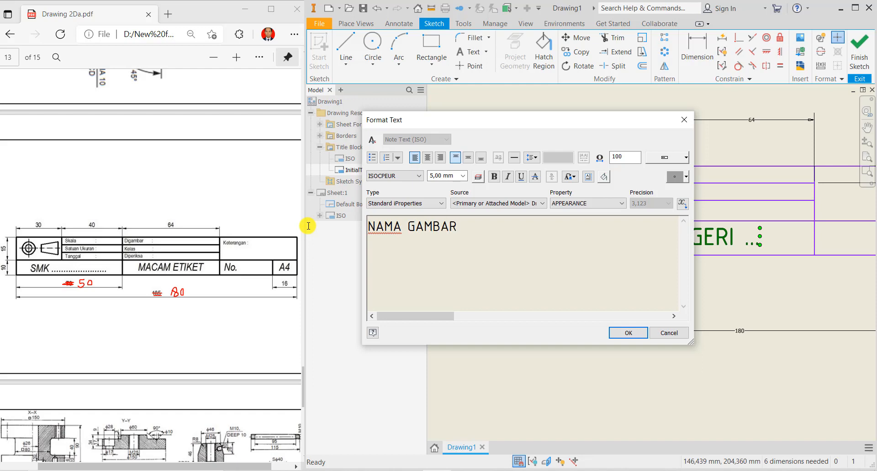
click(621, 332)
scroll(730, 307, up, 3)
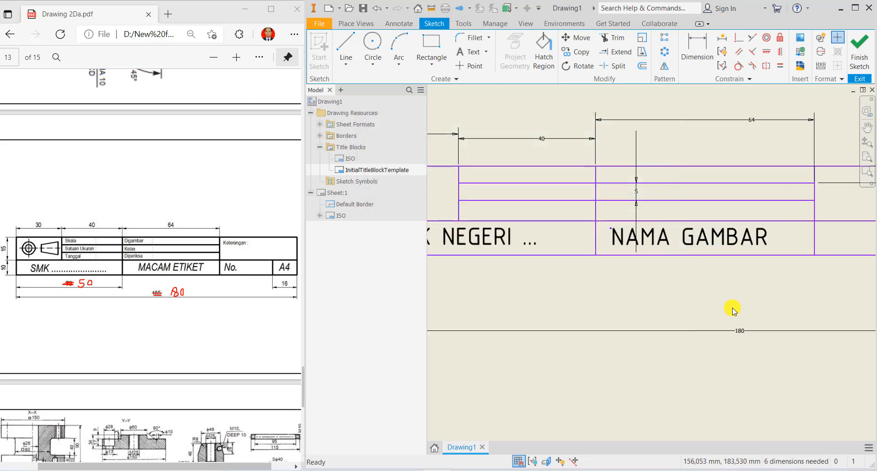
- Nudge the NAMA GAMBAR label into position in its cell
middle_drag(732, 310, 551, 248)
click(531, 263)
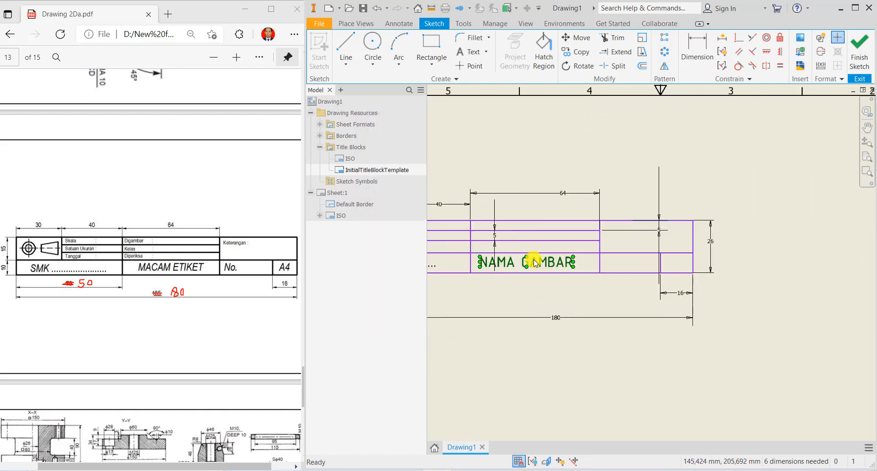
drag(535, 264, 538, 261)
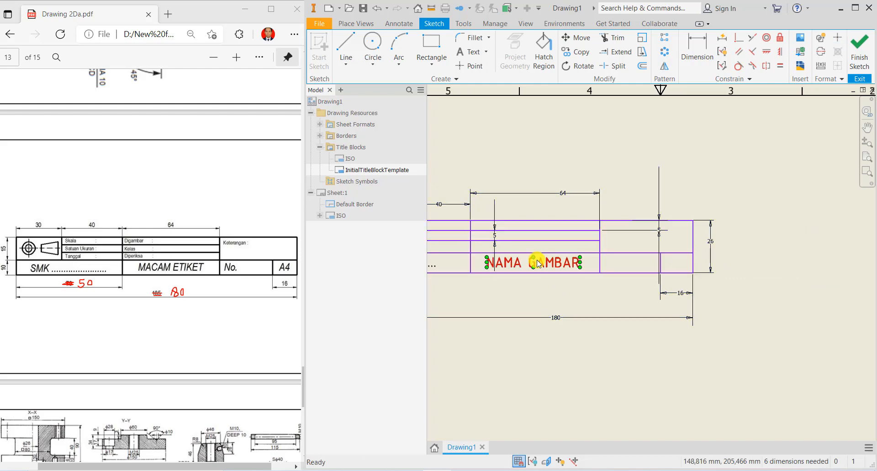
click(606, 289)
- Paste another copy of the text, reword it to 'No.' and place it after NAMA GAMBAR
middle_drag(606, 290, 620, 277)
scroll(526, 292, down, 3)
right_click(620, 277)
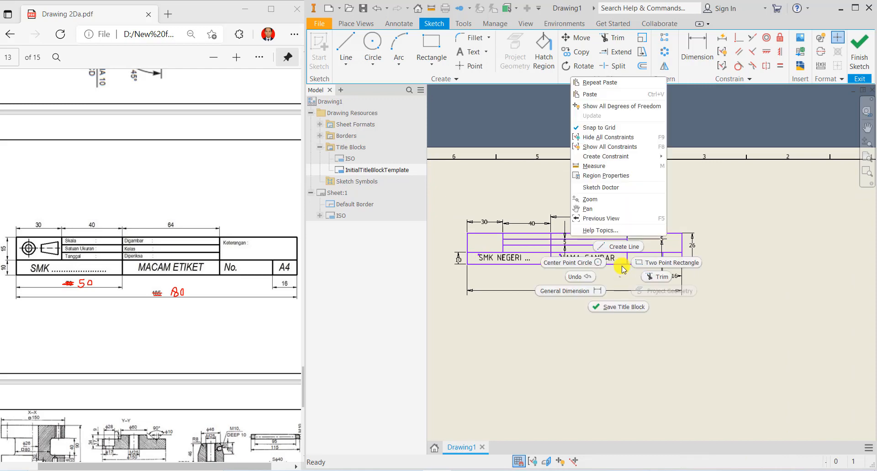
click(597, 95)
scroll(521, 270, up, 4)
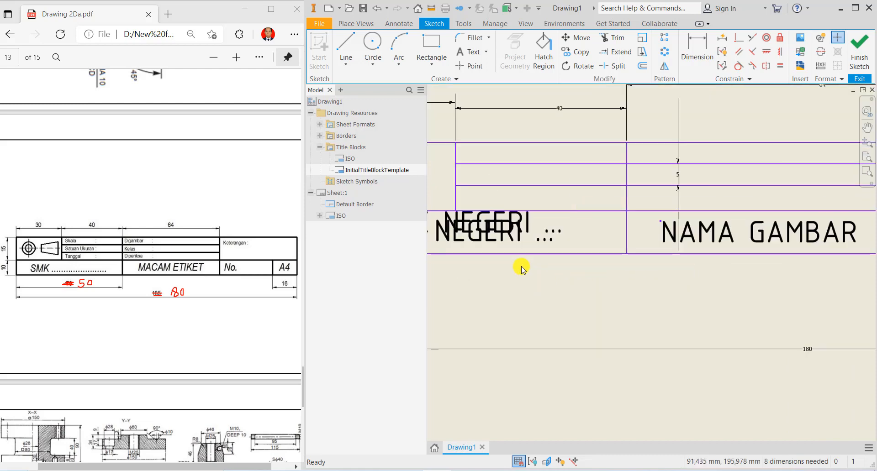
drag(500, 218, 820, 295)
middle_drag(770, 366, 475, 320)
drag(480, 294, 694, 279)
double_click(686, 281)
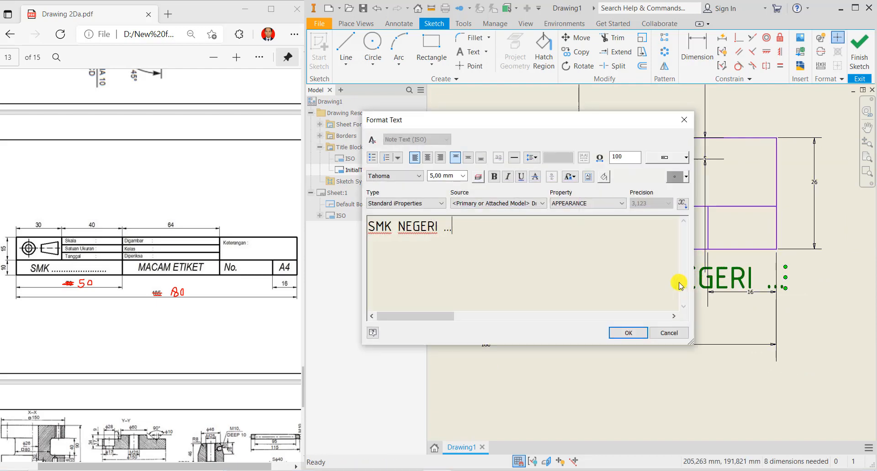
drag(539, 297, 304, 231)
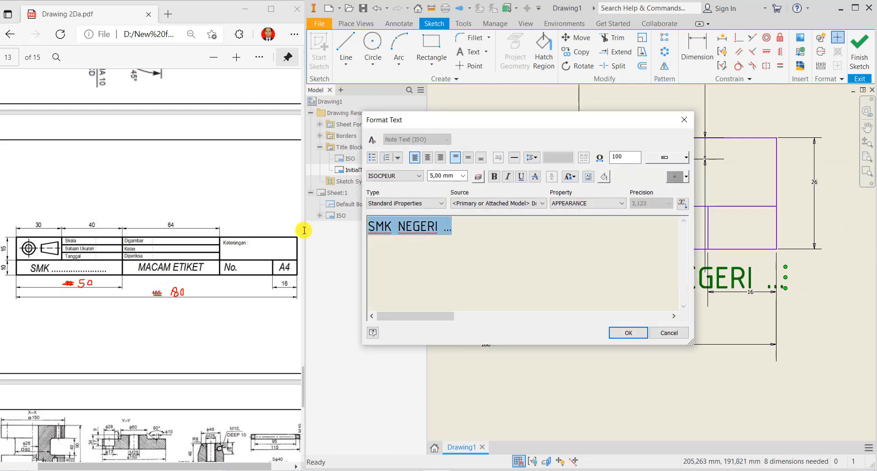
text(No.)
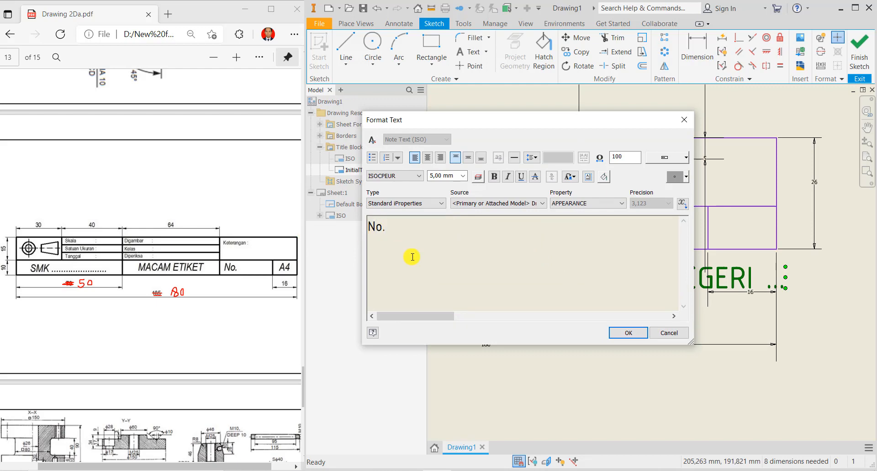
click(622, 334)
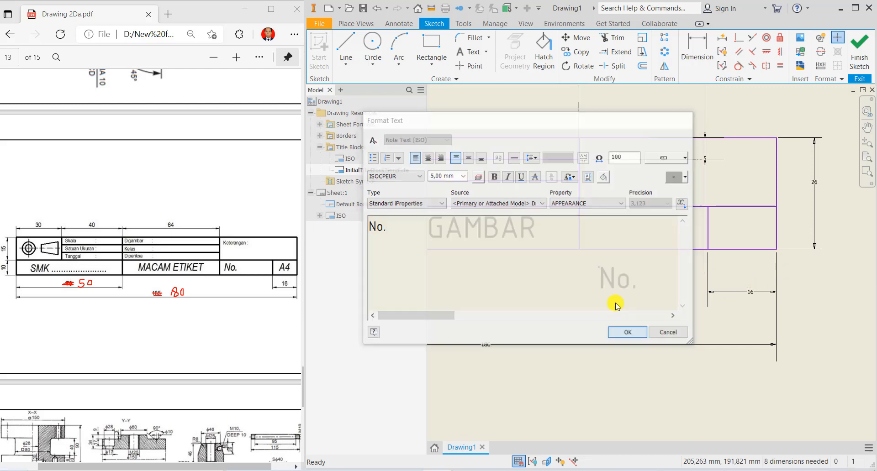
drag(629, 239, 623, 227)
- Copy the No. label and place the copy in the rightmost cell
middle_drag(653, 274, 569, 277)
click(543, 235)
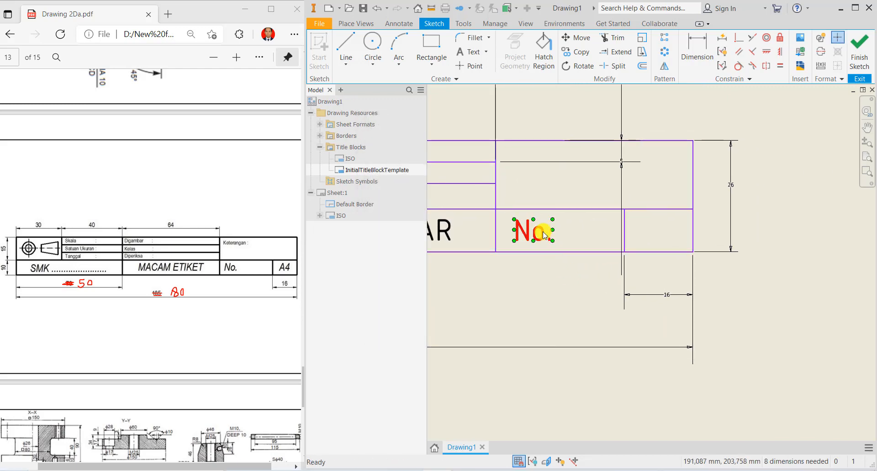
right_click(562, 276)
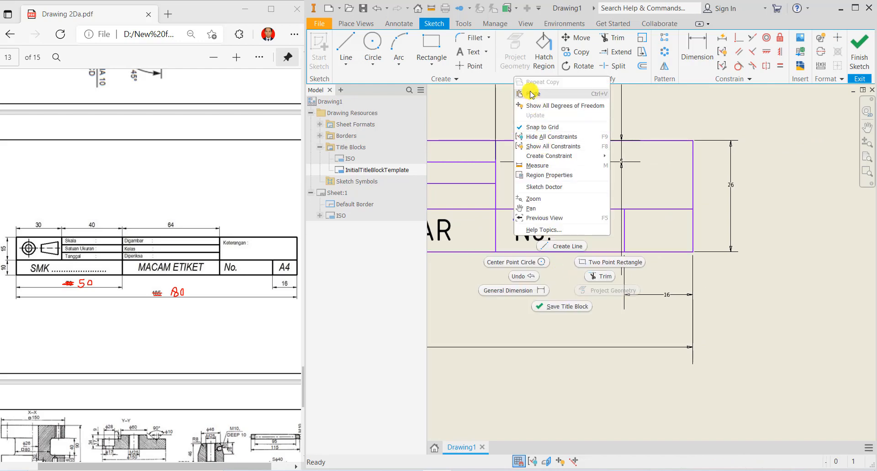
click(500, 331)
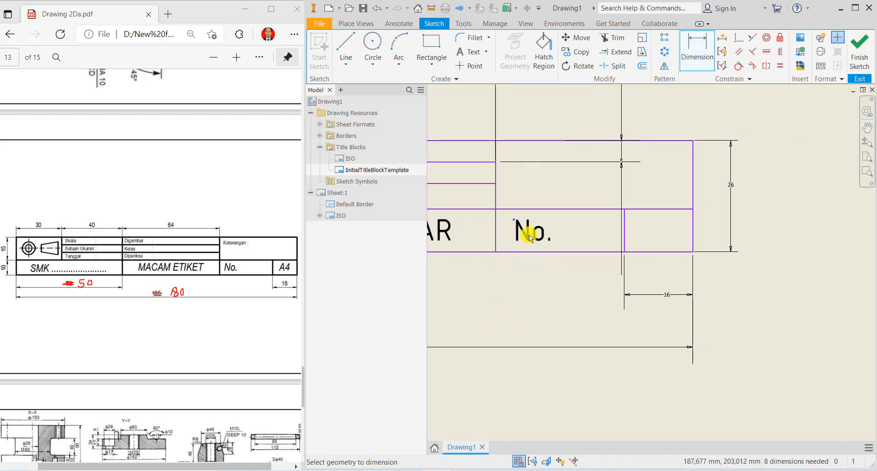
key(Escape)
click(529, 233)
right_click(529, 236)
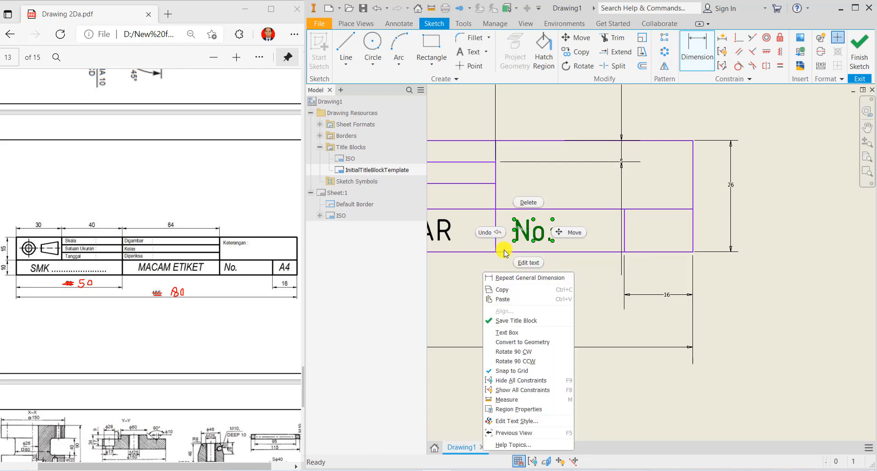
click(501, 289)
right_click(586, 279)
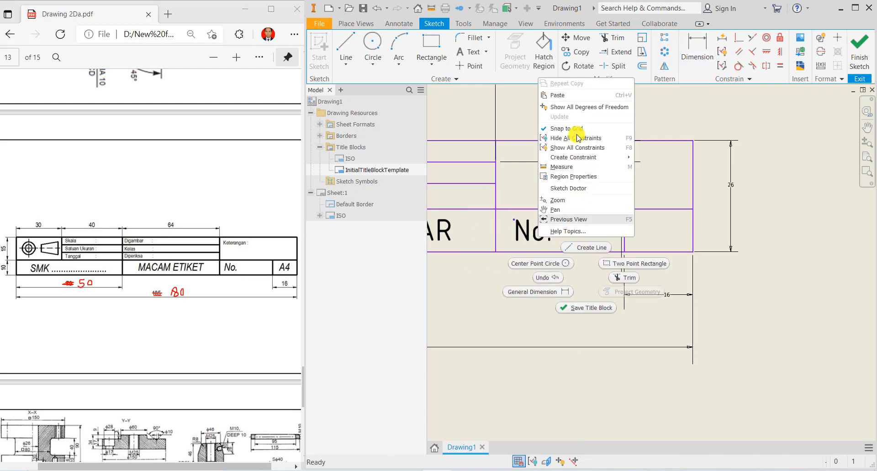
click(557, 95)
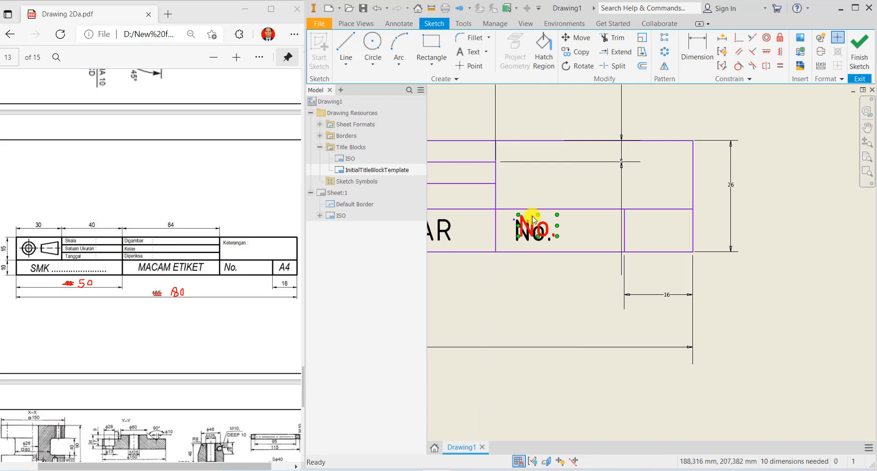
drag(532, 221, 656, 230)
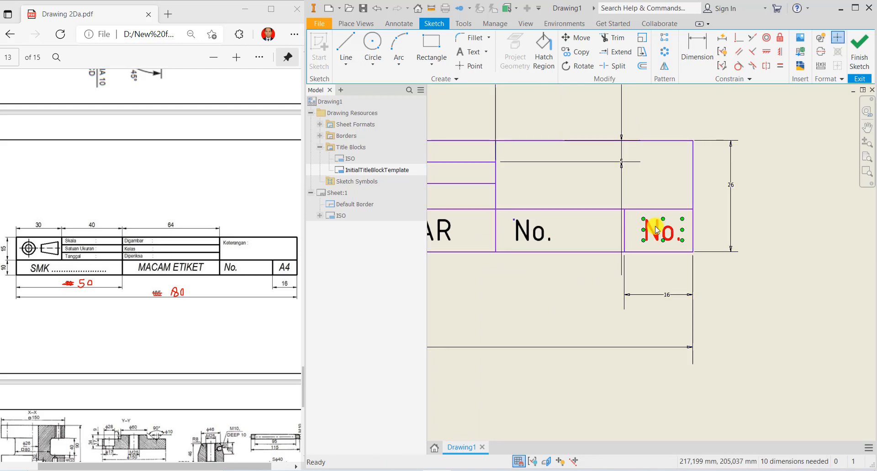
- Reword the copy to 'A4' with the 4 set to 3,50 mm
double_click(656, 230)
drag(386, 227, 320, 227)
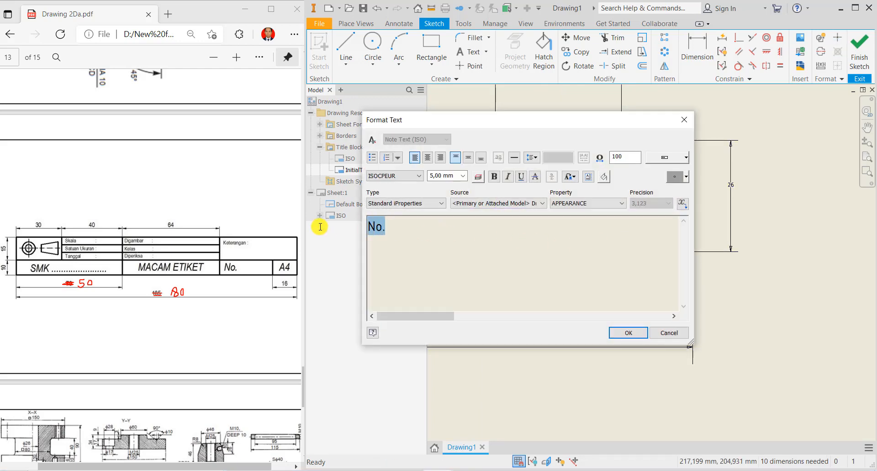
text(A4)
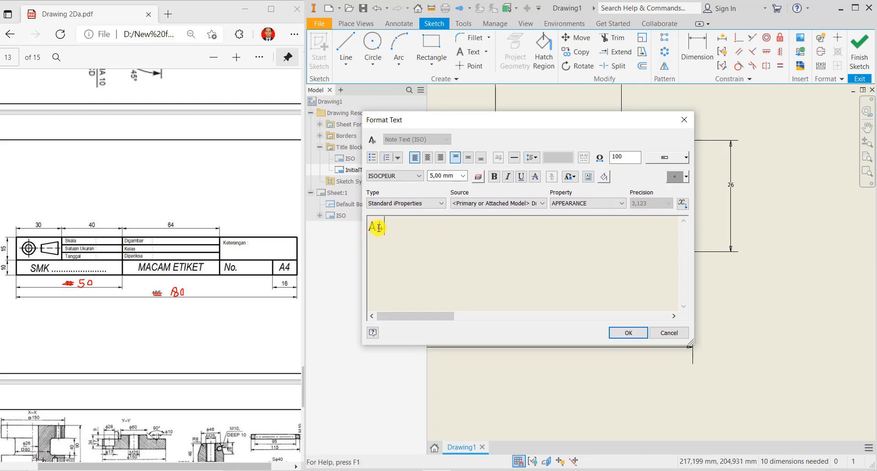
drag(379, 228, 392, 227)
click(462, 176)
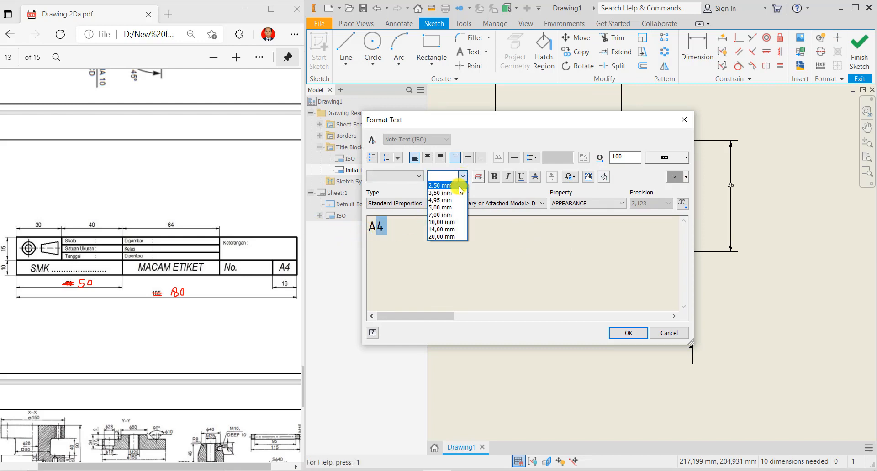
click(457, 193)
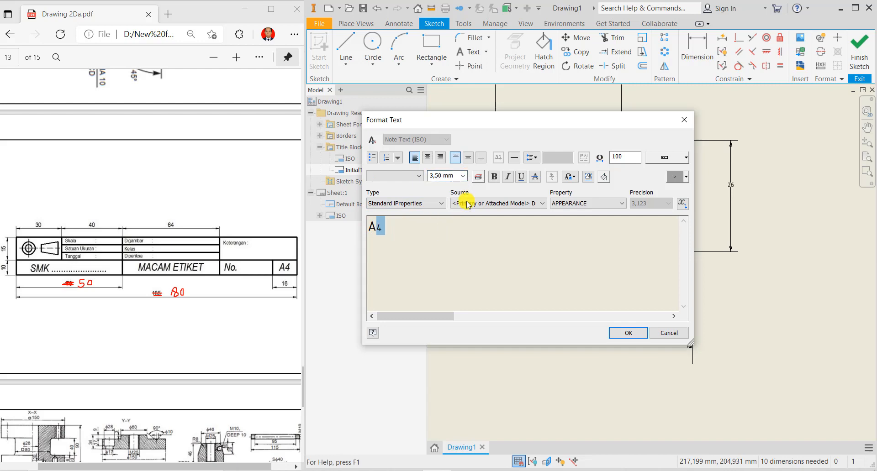
click(628, 333)
scroll(656, 290, up, 5)
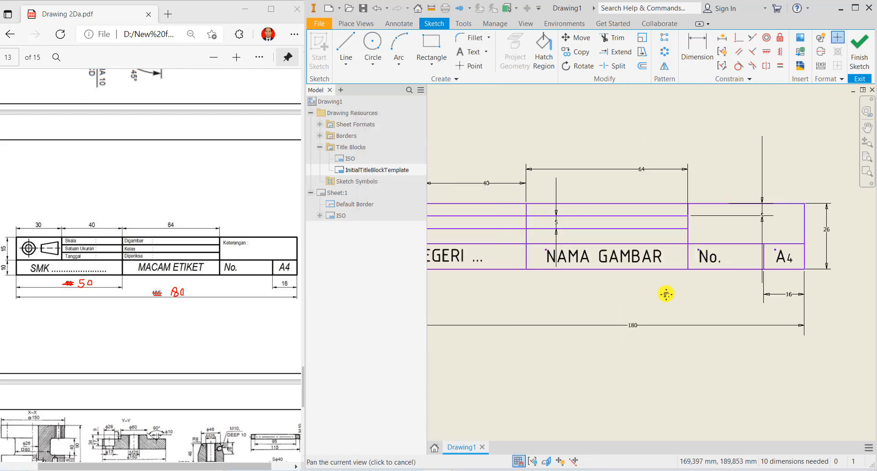
- Place a 'Skala' text label above the title block in ISOCPEUR font
middle_drag(676, 308, 681, 311)
scroll(679, 312, up, 1)
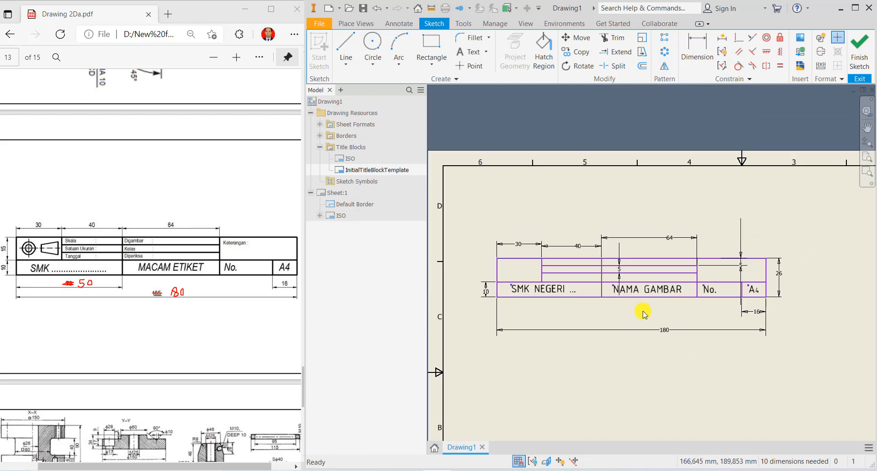
scroll(581, 311, down, 4)
middle_drag(582, 313, 597, 323)
scroll(528, 232, down, 2)
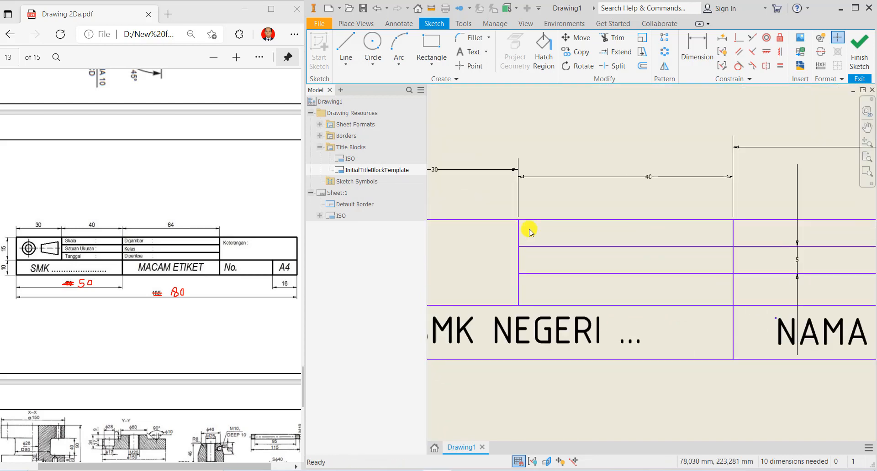
click(461, 53)
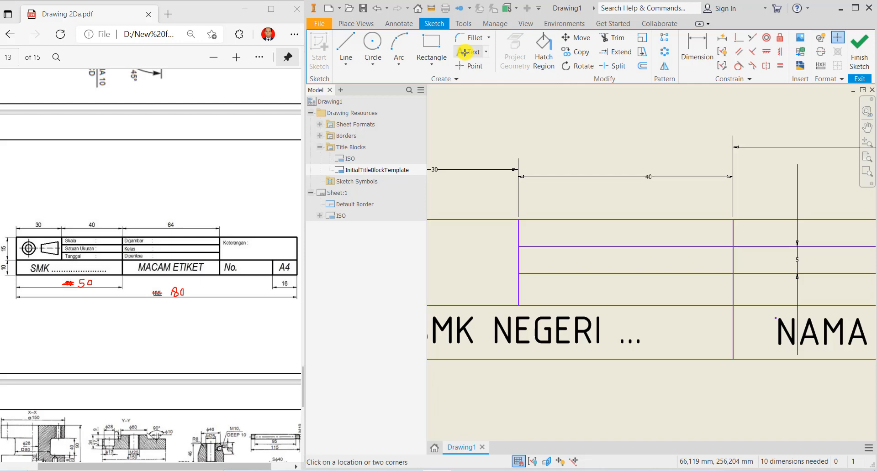
click(540, 194)
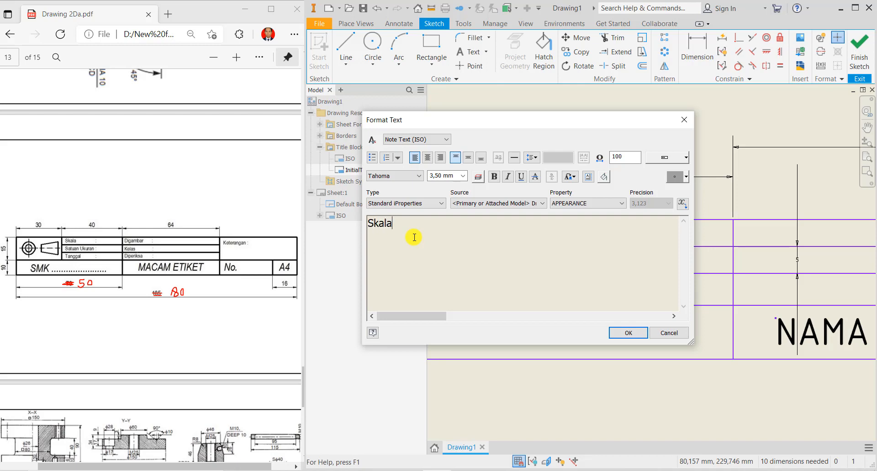
drag(412, 232, 356, 224)
click(418, 176)
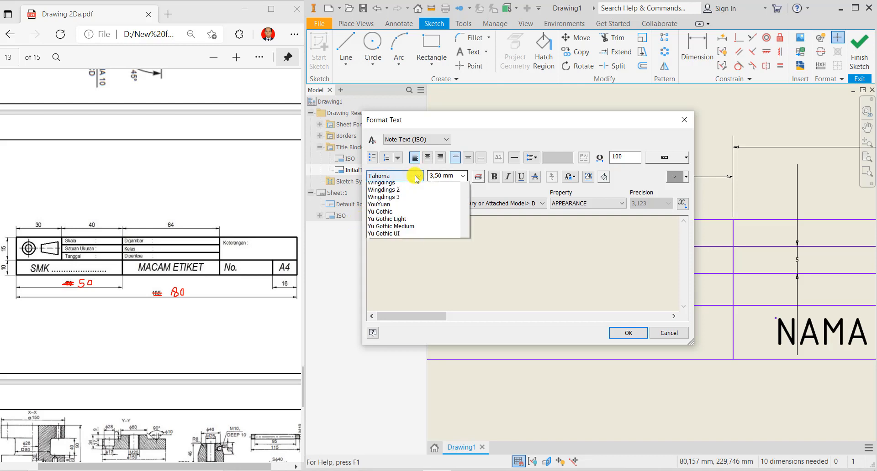
scroll(446, 251, up, 9)
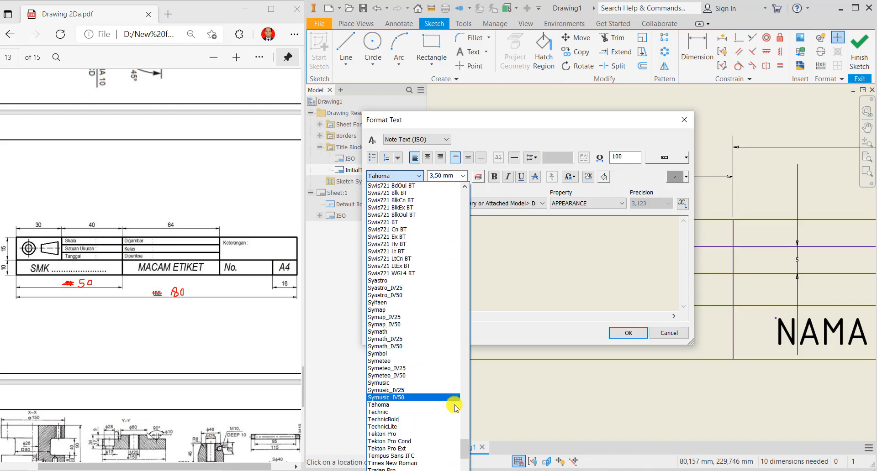
drag(463, 452, 467, 332)
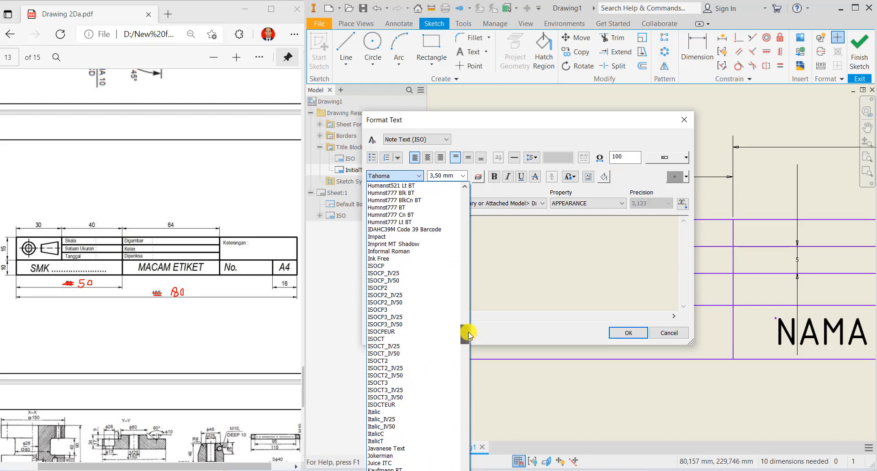
click(411, 333)
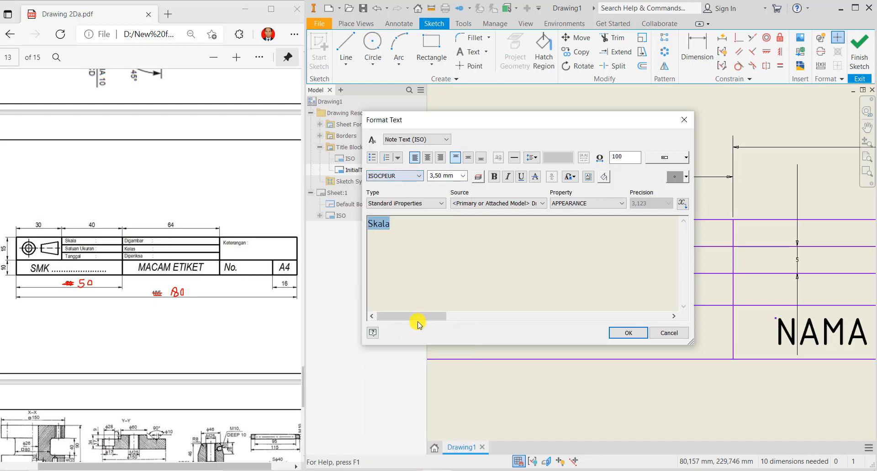
click(623, 333)
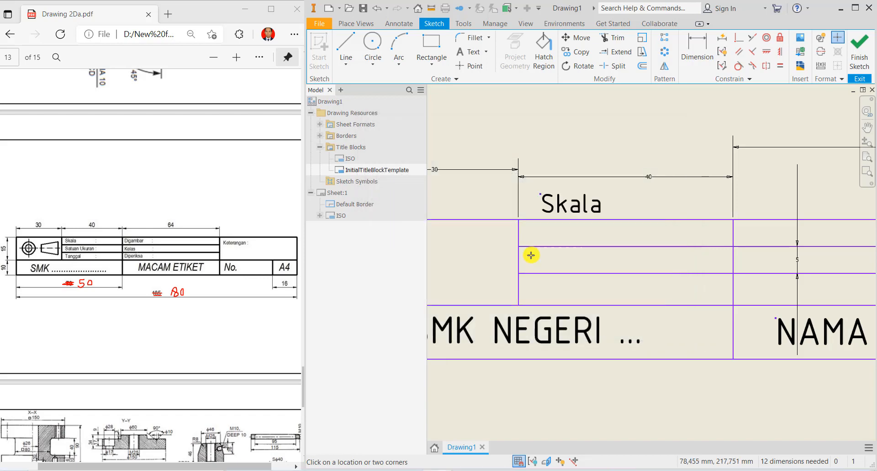
- Move Skala into the top row of the 40 mm column and shrink it to 2,50 mm
key(Escape)
click(569, 213)
drag(589, 220, 552, 235)
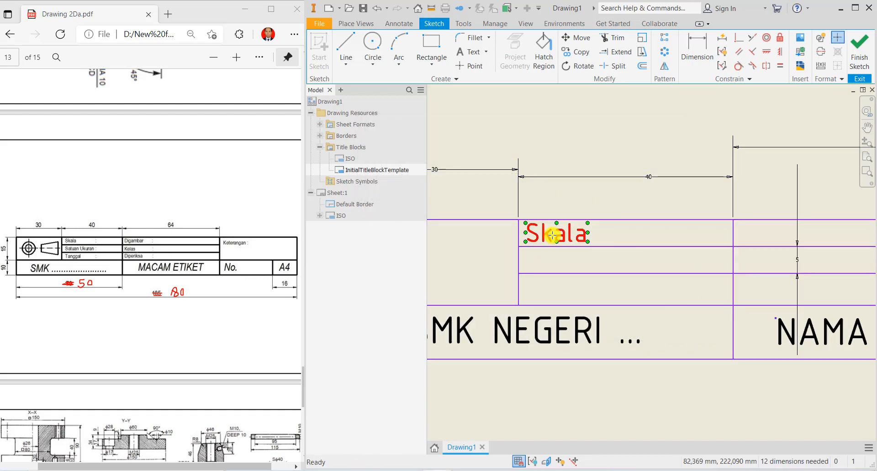
double_click(553, 239)
drag(428, 221, 359, 220)
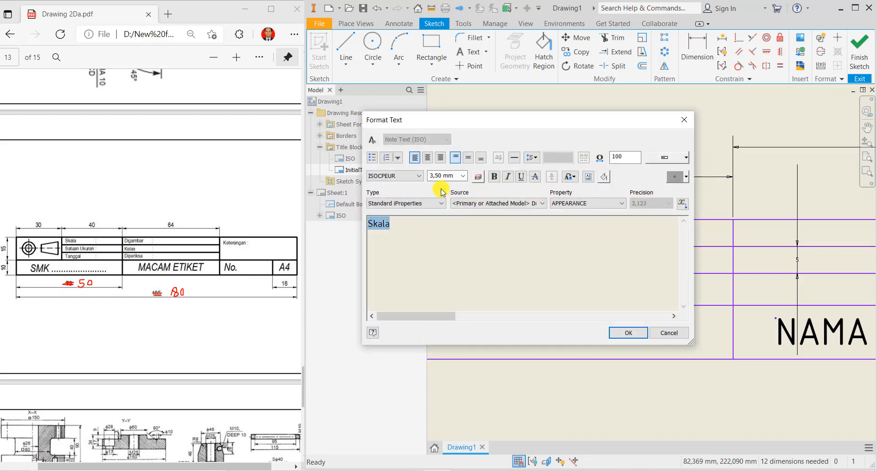
click(462, 176)
click(460, 188)
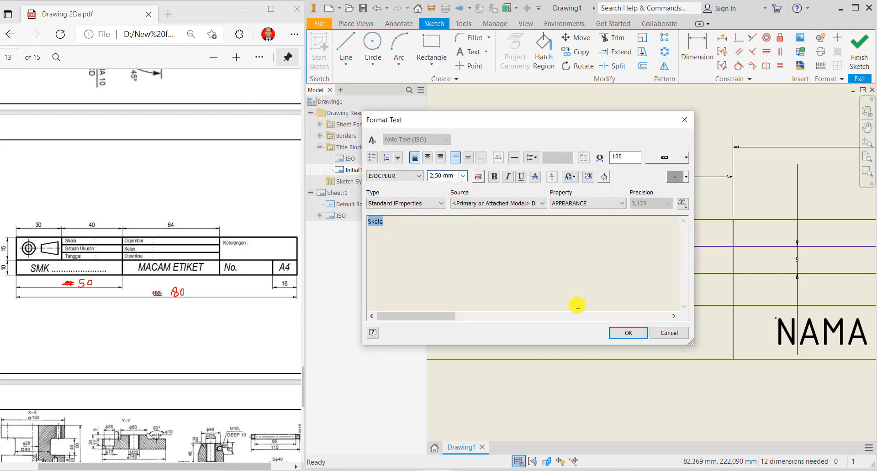
click(616, 335)
drag(550, 233, 553, 240)
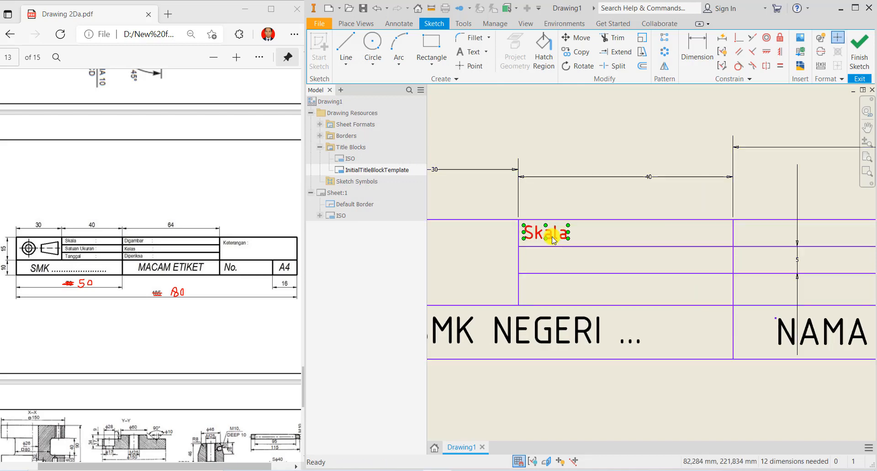
click(551, 268)
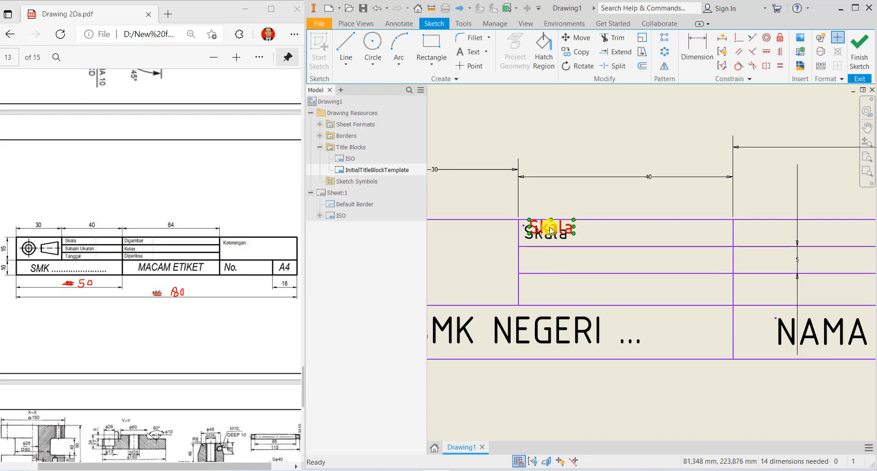
- Place Skala copies into the second and third rows of the column
drag(548, 227, 539, 259)
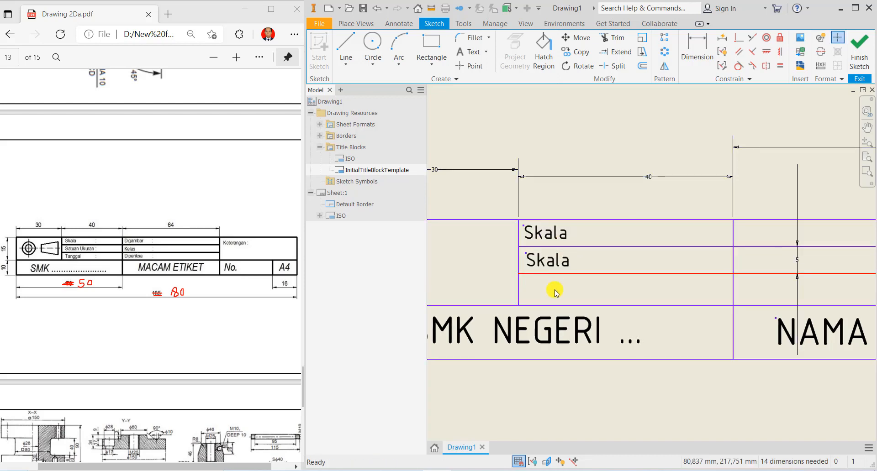
click(555, 249)
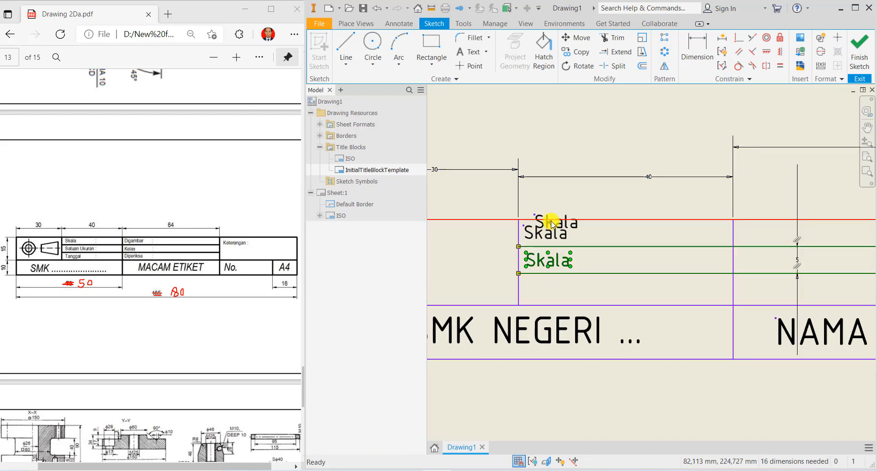
mouse_move(545, 215)
mouse_down()
mouse_move(554, 277)
mouse_move(533, 284)
mouse_up()
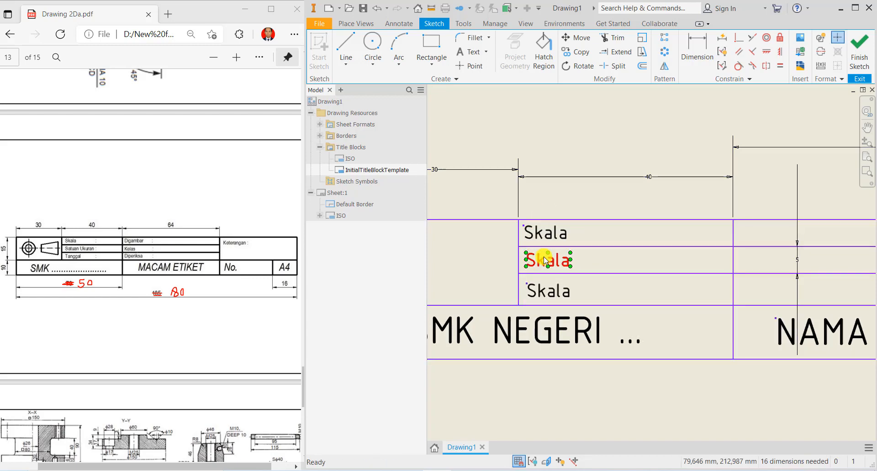
- Reword the second- and third-row Skala copies to 'Satuan' and 'Tanggal'
double_click(545, 259)
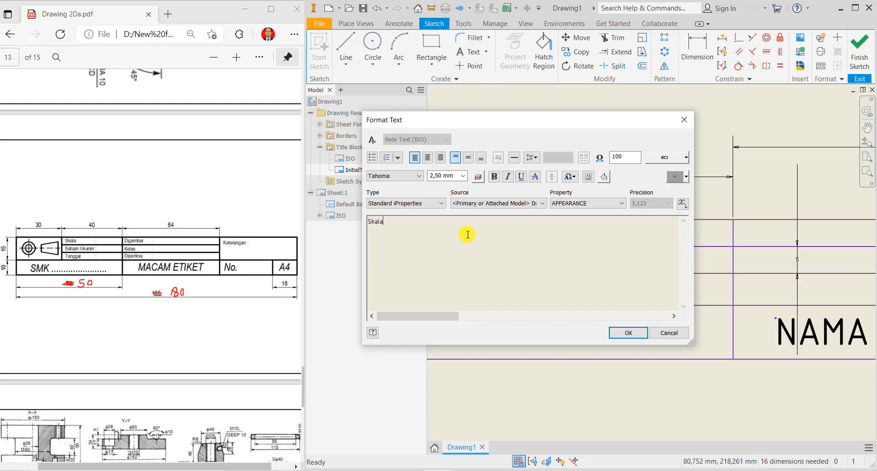
key(ctrl+a)
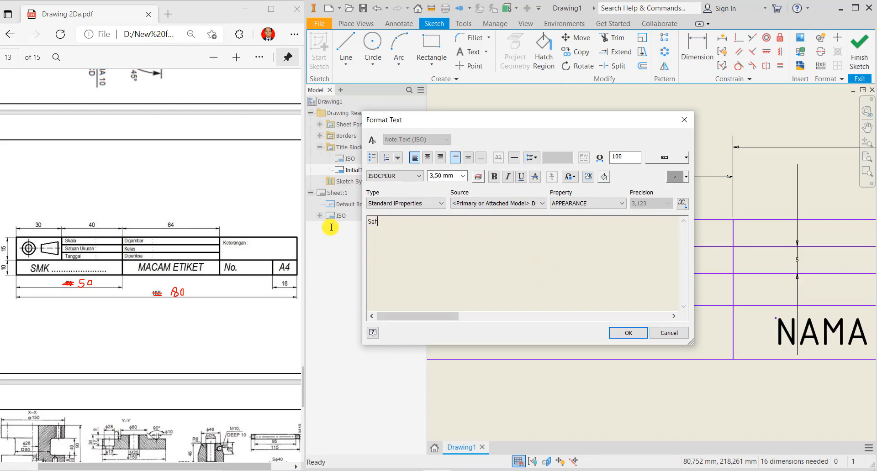
text(Satuan)
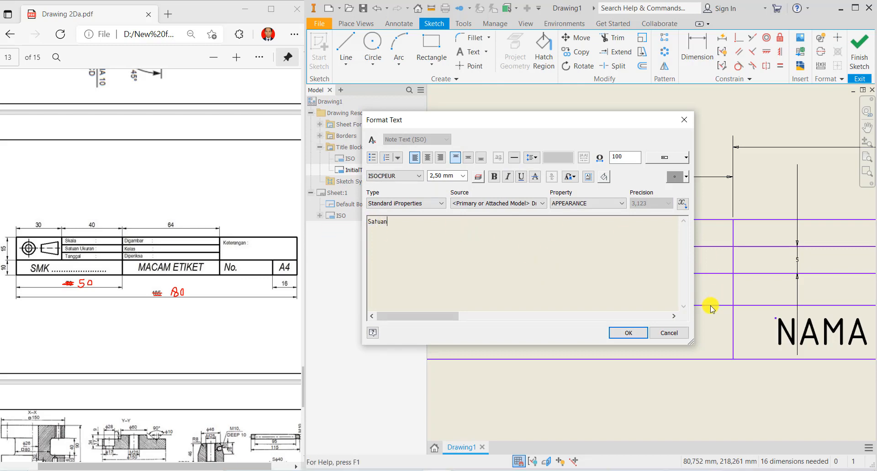
click(628, 332)
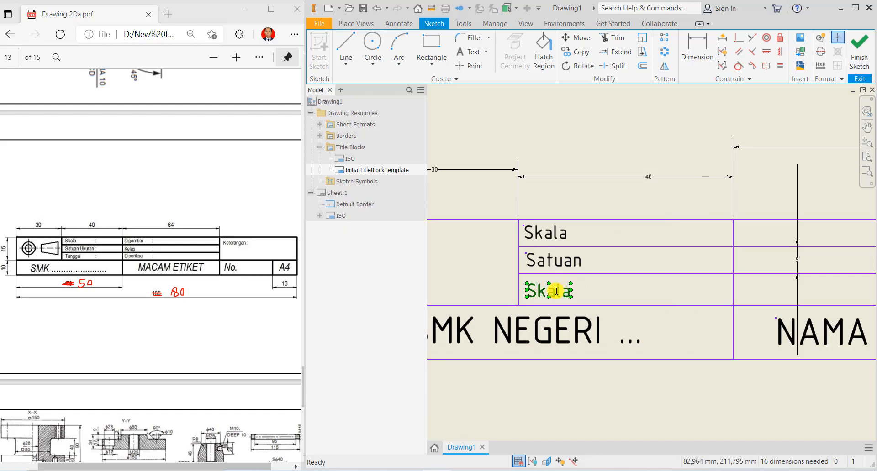
double_click(556, 291)
key(ctrl+a)
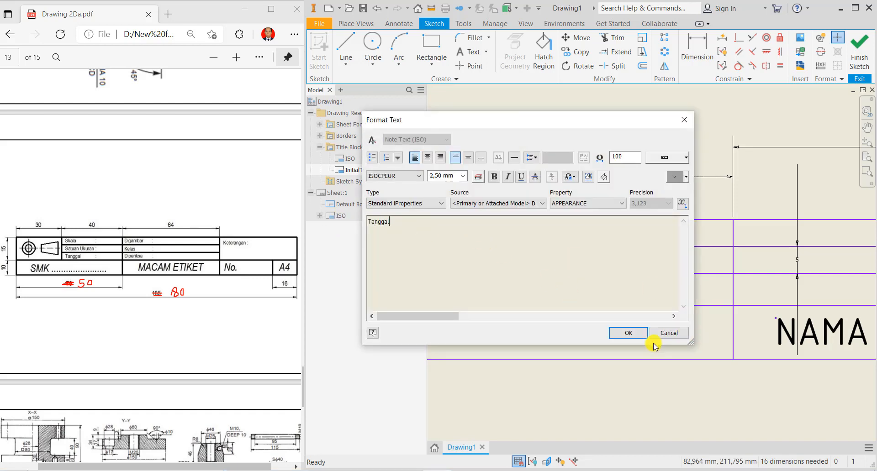
click(633, 332)
scroll(621, 288, up, 5)
scroll(617, 288, down, 3)
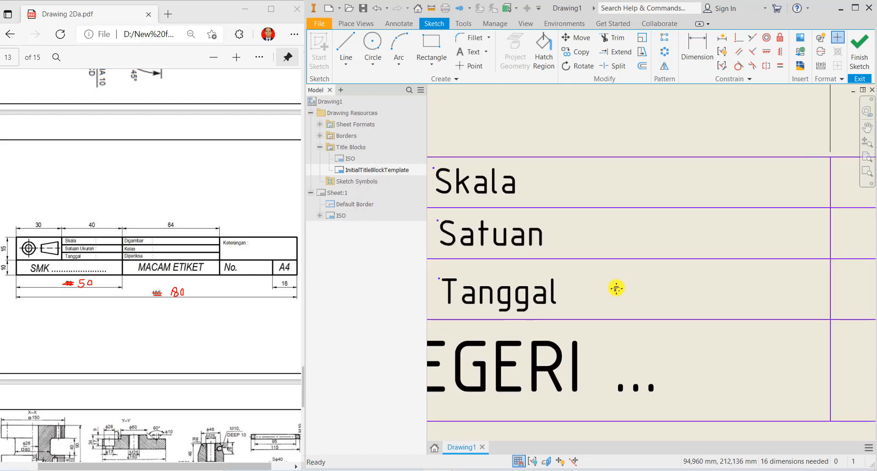
- Shift Satuan and Tanggal slightly left so they line up with Skala
click(518, 250)
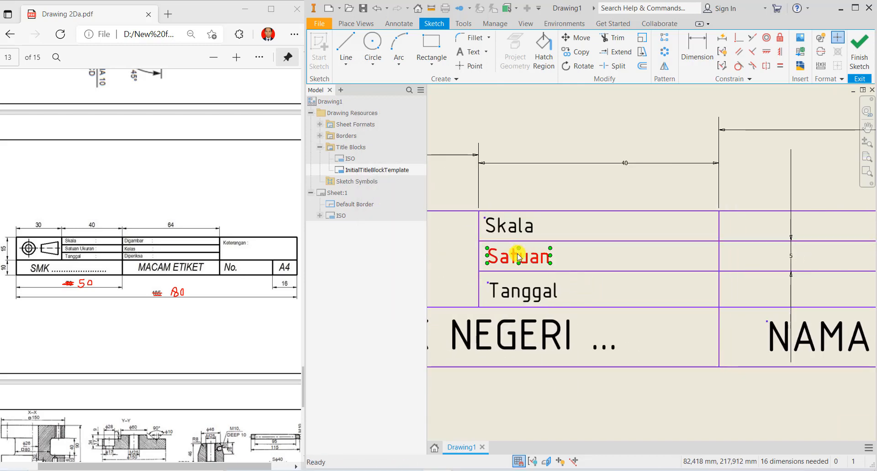
drag(508, 286, 503, 286)
click(512, 257)
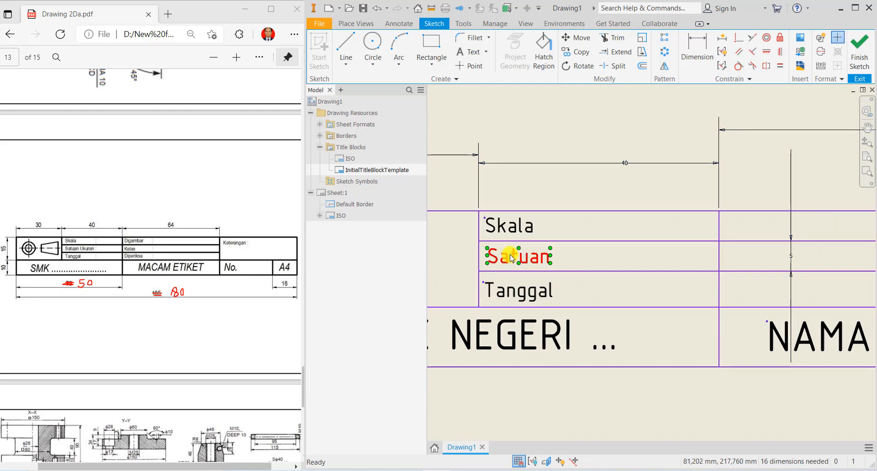
drag(511, 257, 507, 254)
- Copy Skala, Satuan and Tanggal and place the copies in the 64 mm column
click(516, 229)
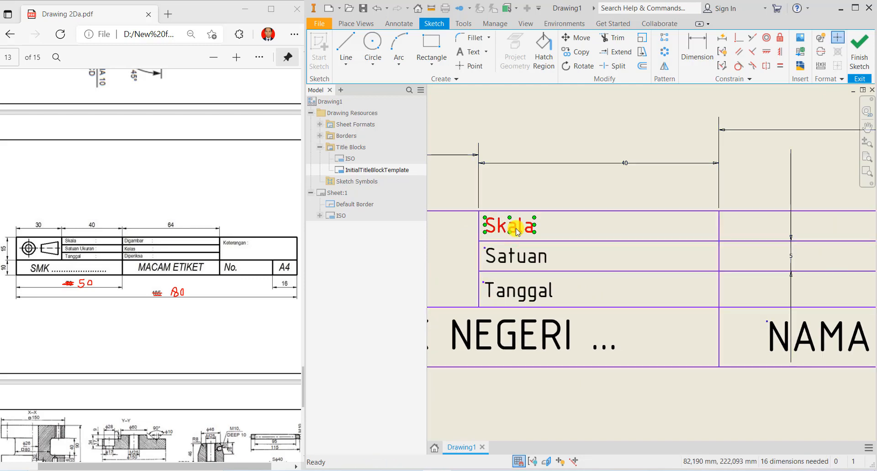
ctrl+click(519, 255)
ctrl+click(525, 291)
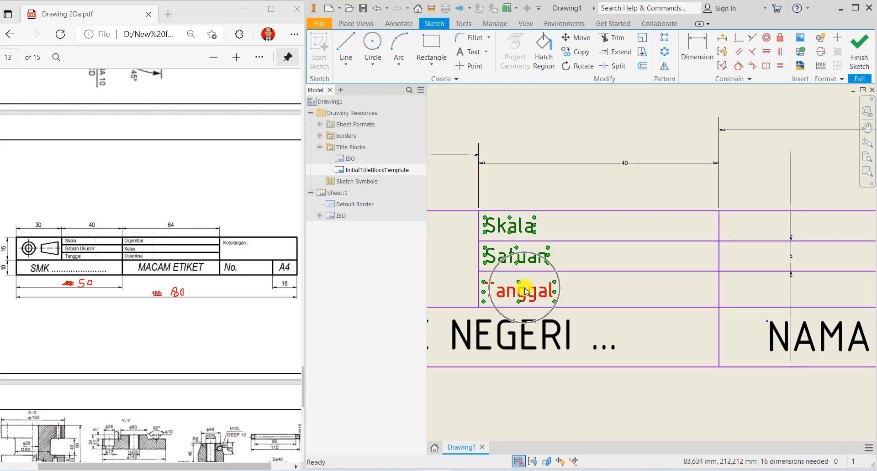
right_click(524, 288)
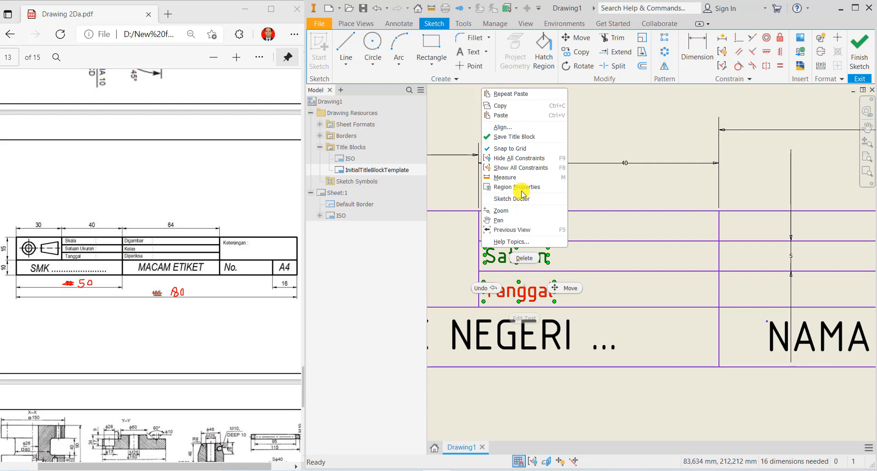
click(506, 109)
click(604, 224)
right_click(606, 227)
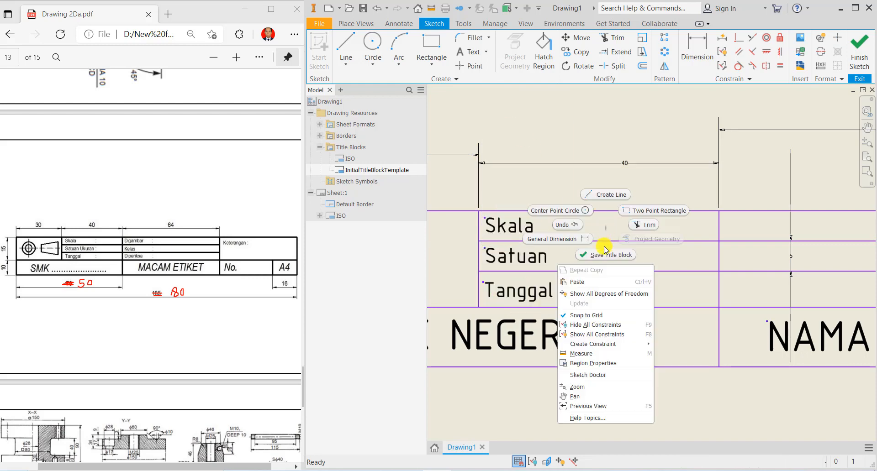
click(595, 282)
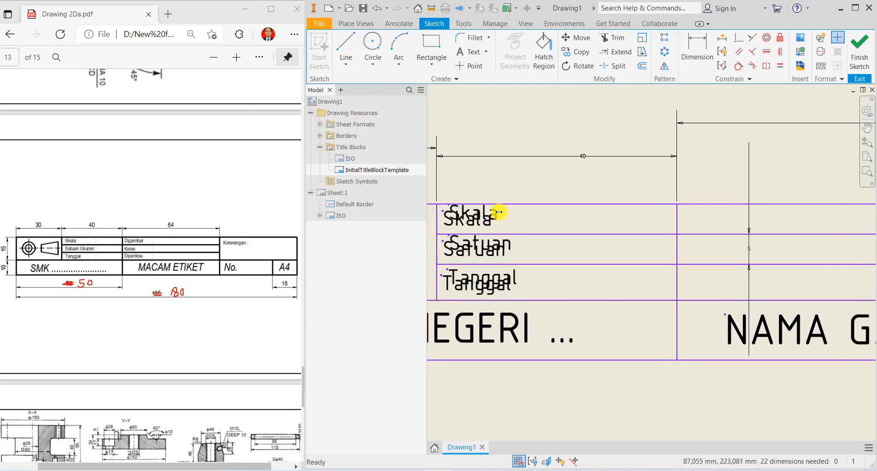
click(493, 210)
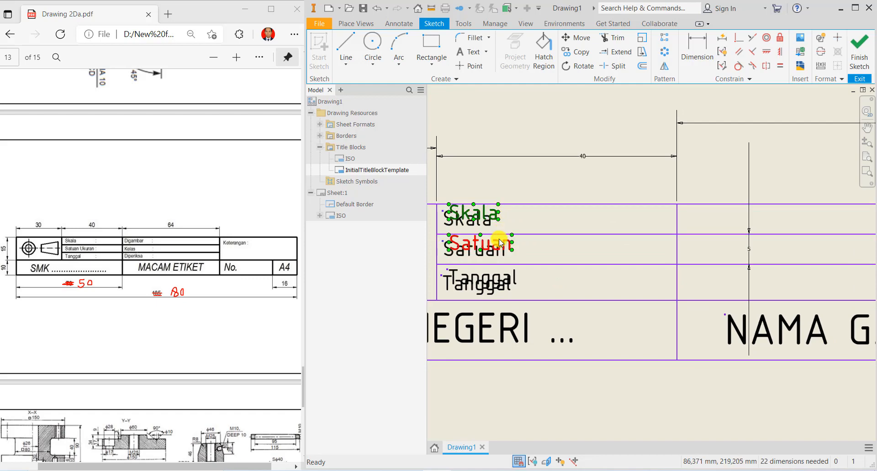
shift+click(500, 242)
shift+click(499, 274)
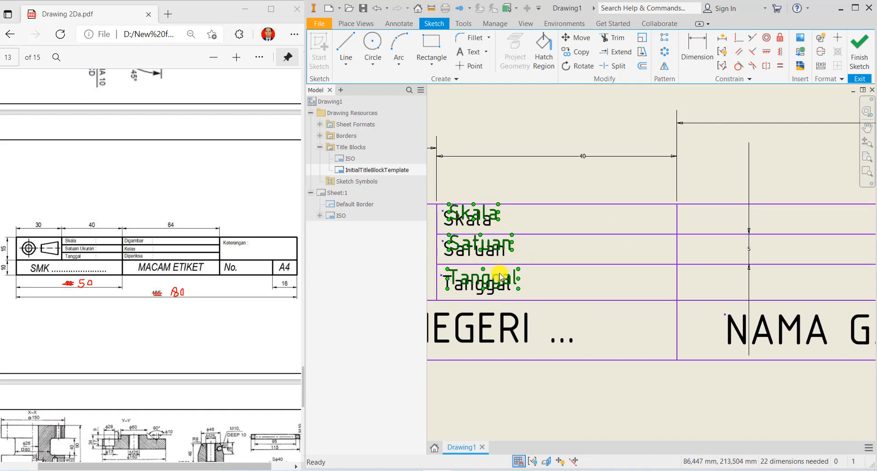
middle_drag(554, 284, 521, 289)
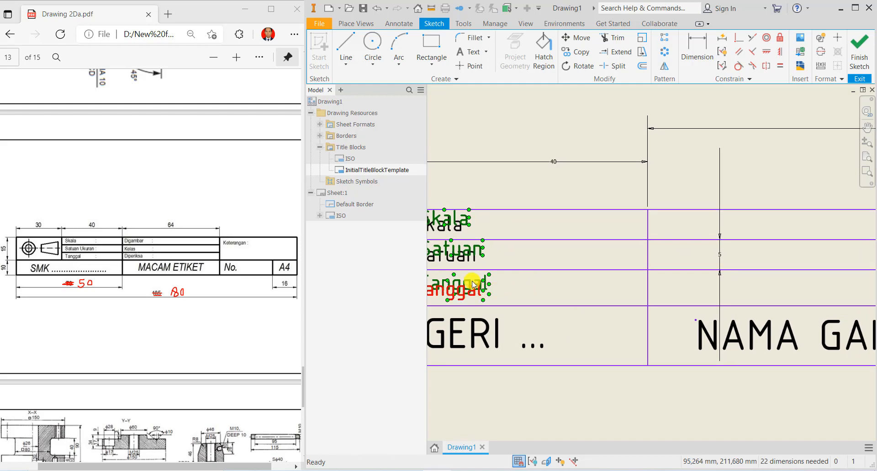
drag(473, 284, 706, 285)
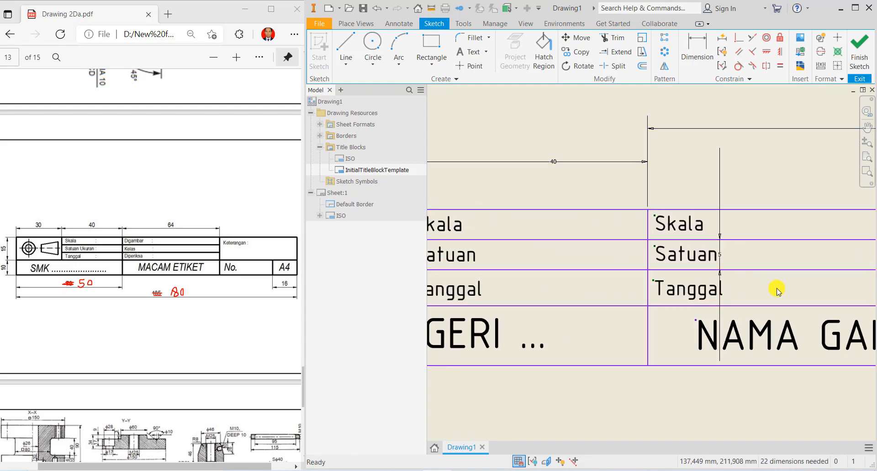
middle_drag(777, 289, 614, 297)
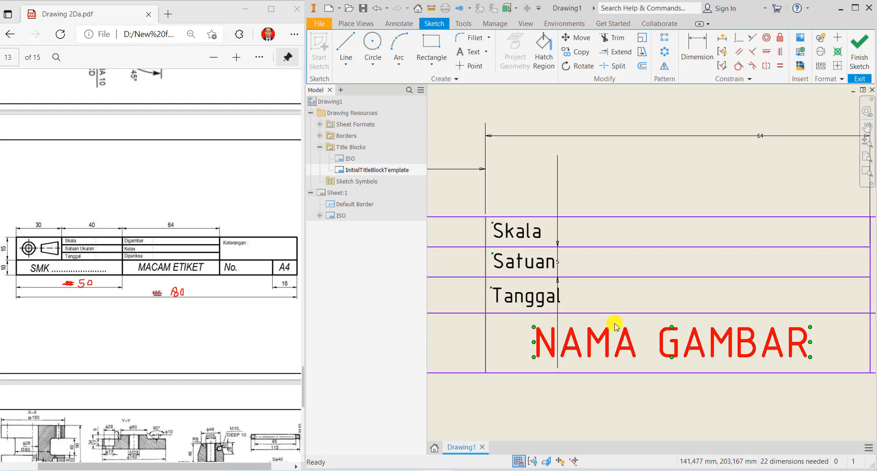
- Change the copied Skala, Satuan and Tanggal to 'Digambar', 'Kelas' and 'Diperiksa'
double_click(516, 230)
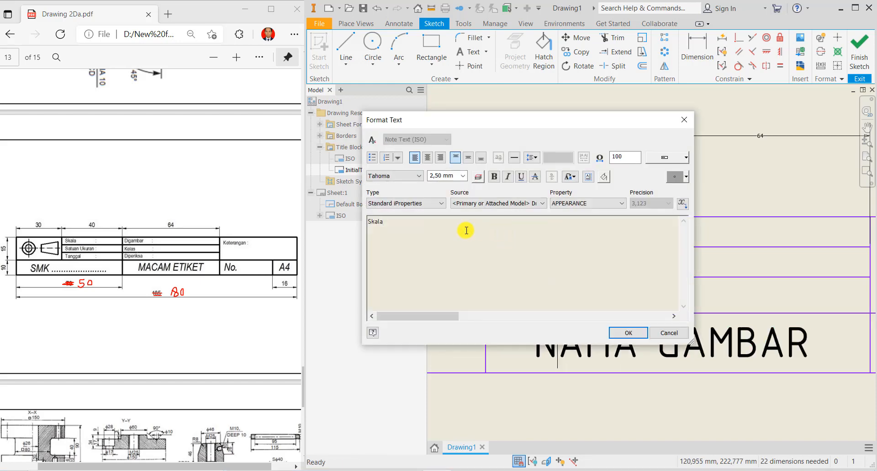
drag(466, 230, 335, 217)
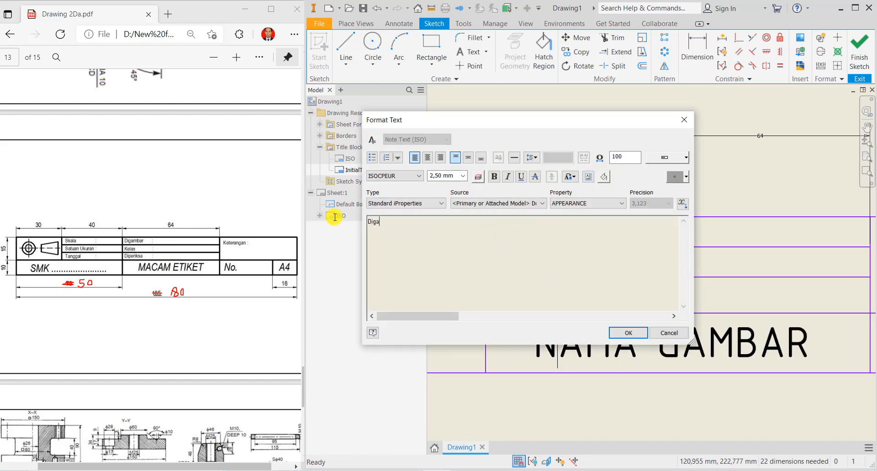
click(625, 332)
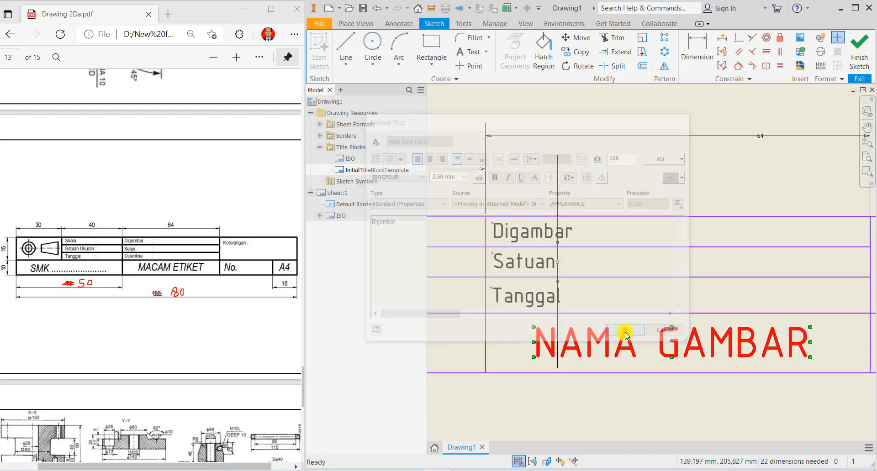
double_click(536, 269)
drag(388, 222, 301, 217)
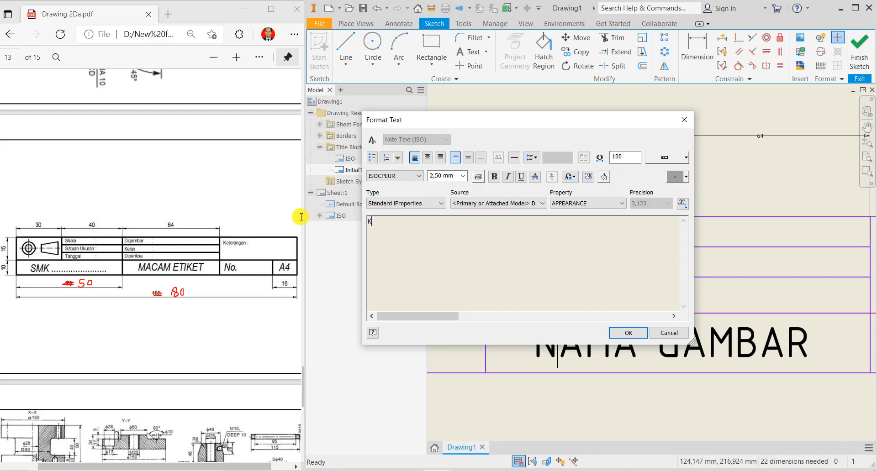
click(624, 332)
double_click(529, 304)
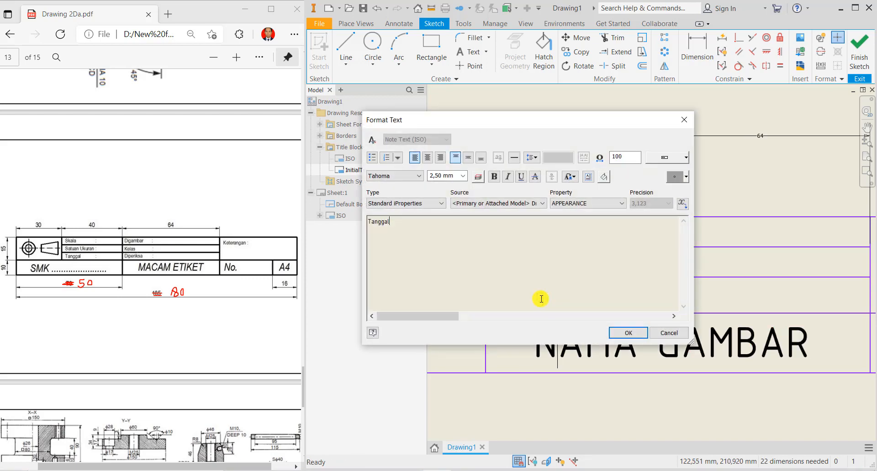
drag(391, 221, 333, 219)
text(Diperiksa)
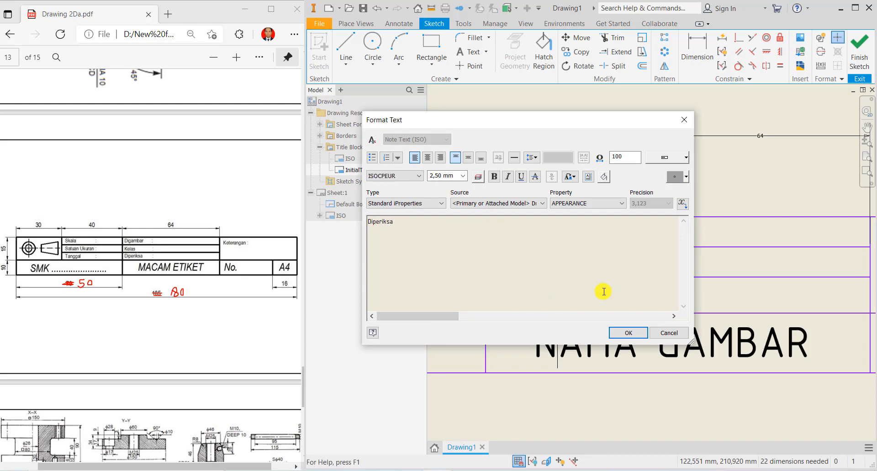
click(629, 332)
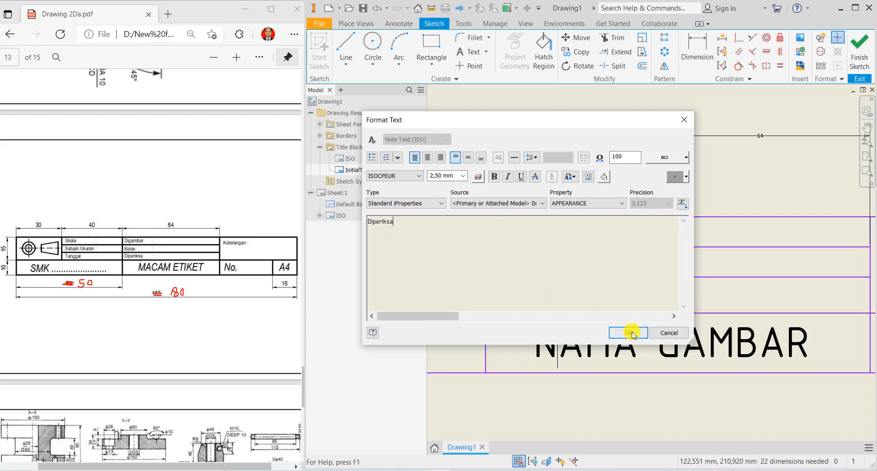
scroll(632, 272, down, 3)
middle_drag(674, 278, 761, 286)
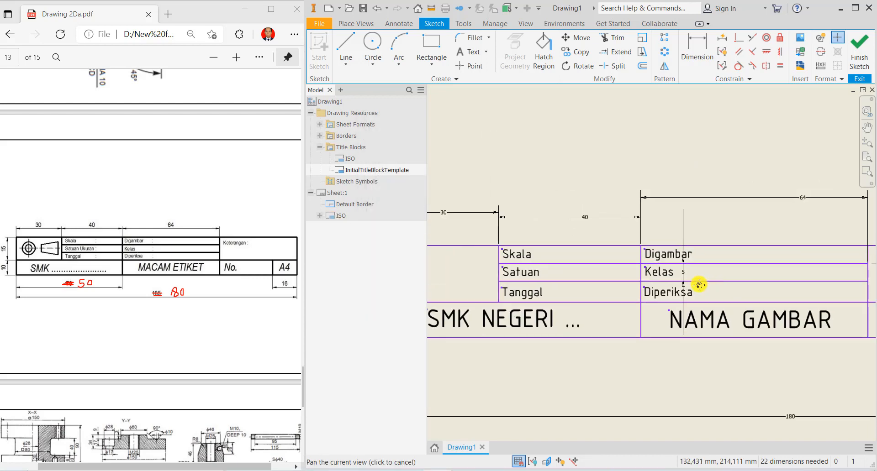
- Paste a copy of the label beside Skala and change it to a colon
scroll(533, 277, down, 3)
middle_drag(533, 277, 532, 275)
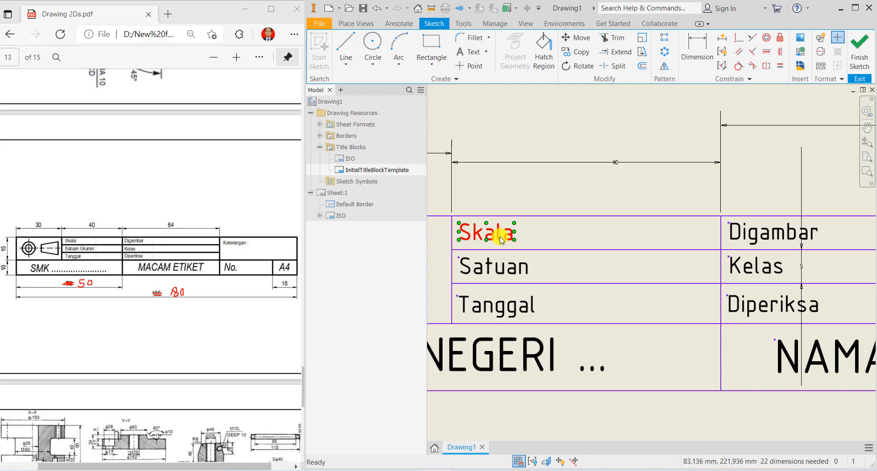
right_click(560, 238)
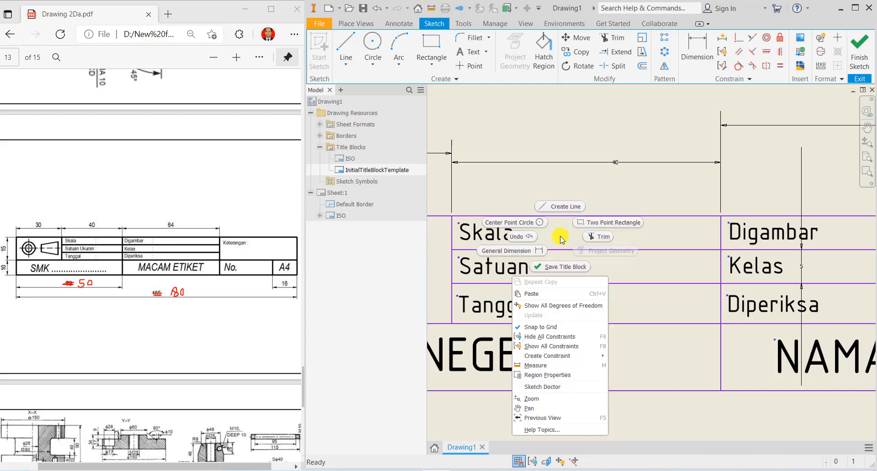
click(538, 294)
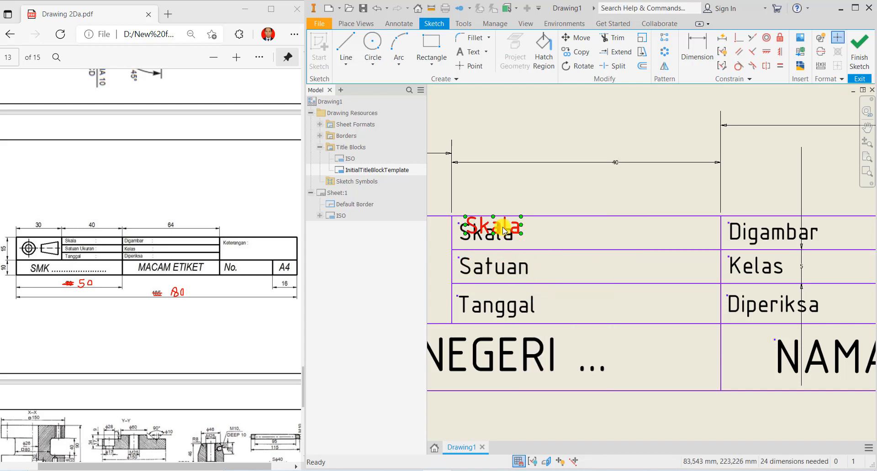
drag(504, 227, 553, 235)
double_click(553, 236)
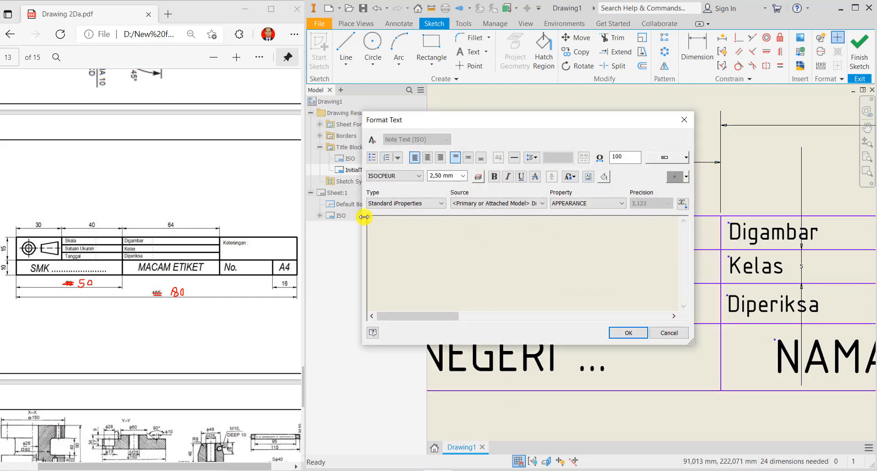
click(627, 333)
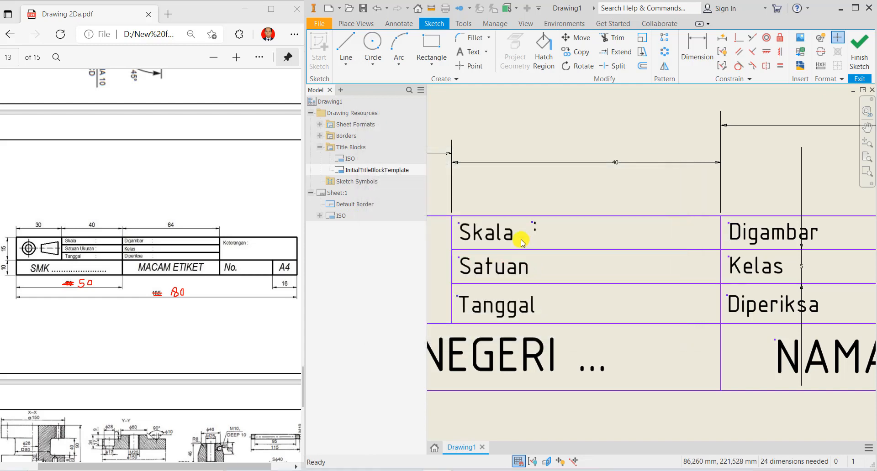
- Set the colon beside Skala and place colons beside Satuan and Tanggal
scroll(521, 242, up, 2)
click(595, 206)
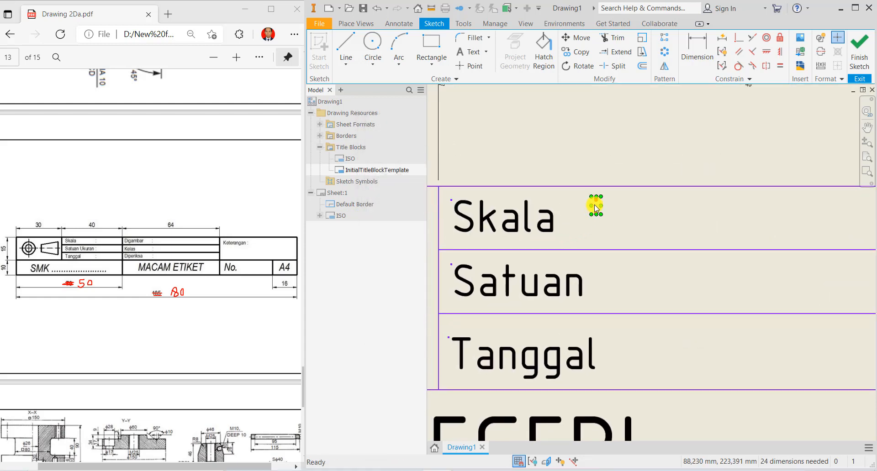
drag(594, 203, 638, 218)
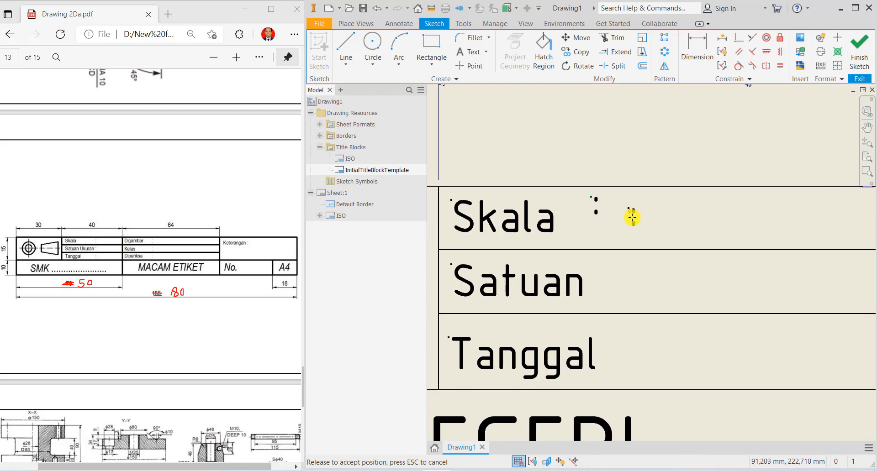
drag(631, 218, 631, 218)
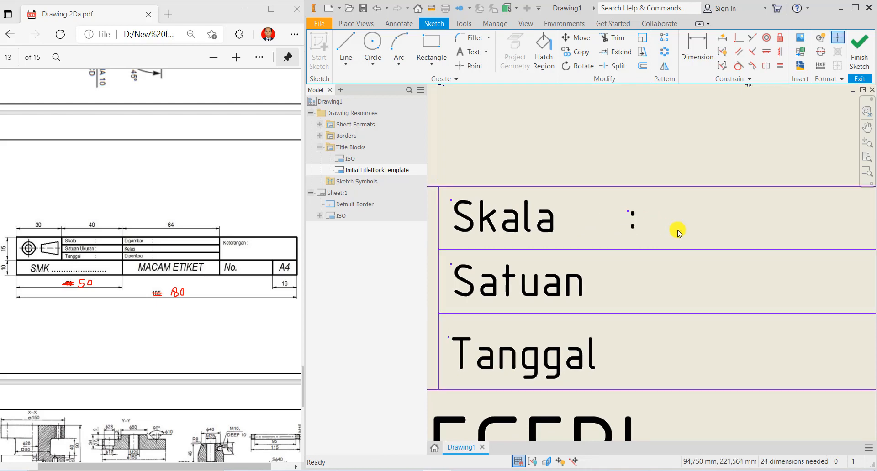
click(619, 207)
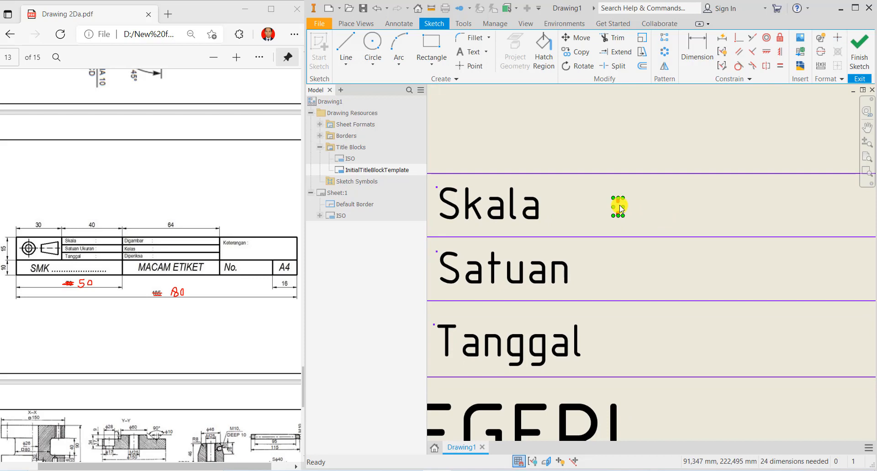
click(651, 215)
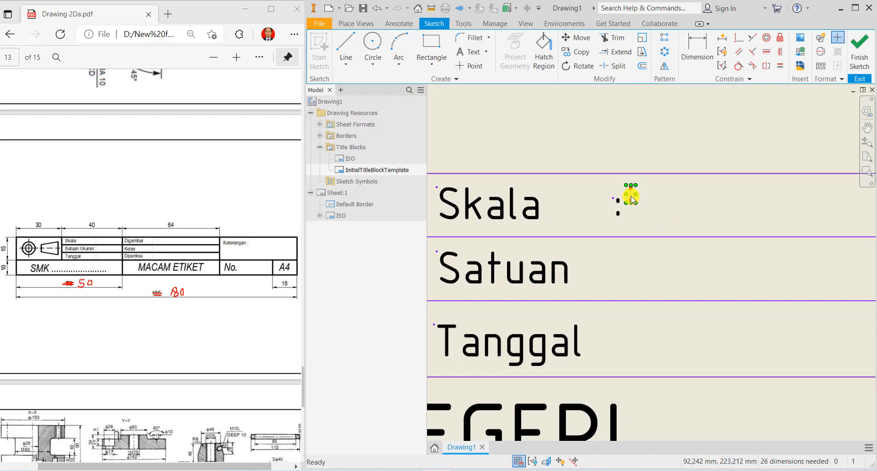
drag(630, 193, 617, 275)
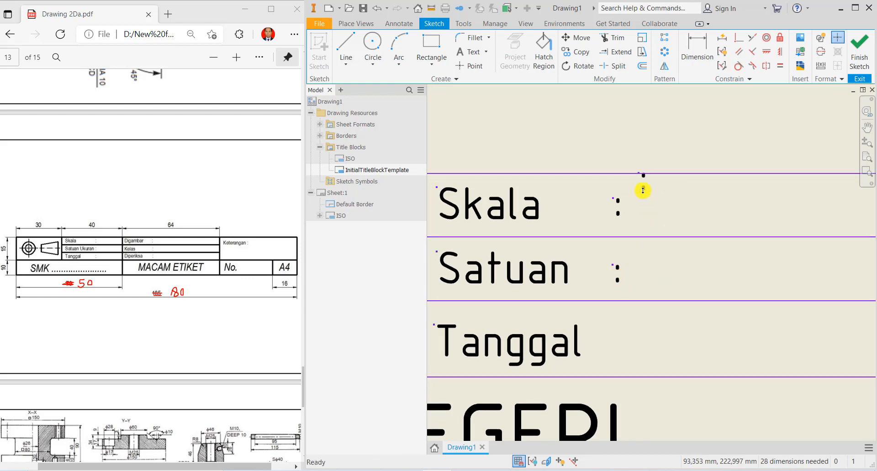
drag(644, 182, 634, 282)
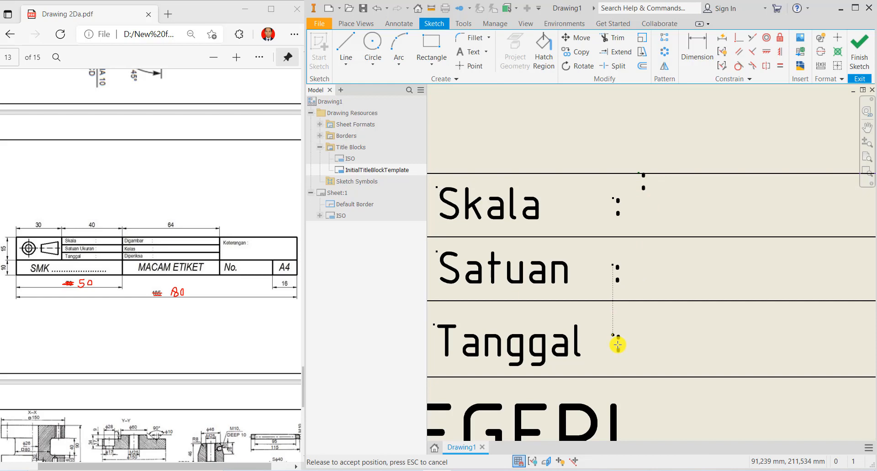
drag(618, 345, 617, 345)
scroll(665, 351, down, 3)
middle_drag(734, 362, 490, 304)
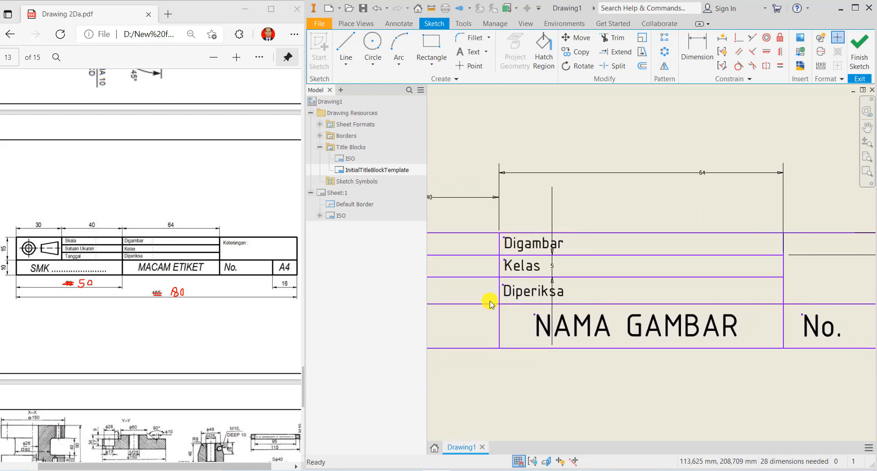
middle_drag(525, 245, 630, 239)
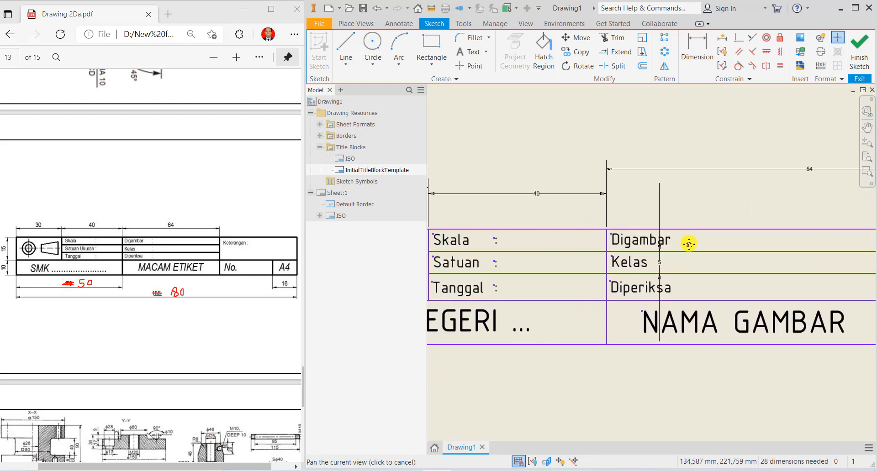
- Copy the three colons beside Skala, Satuan and Tanggal
click(497, 241)
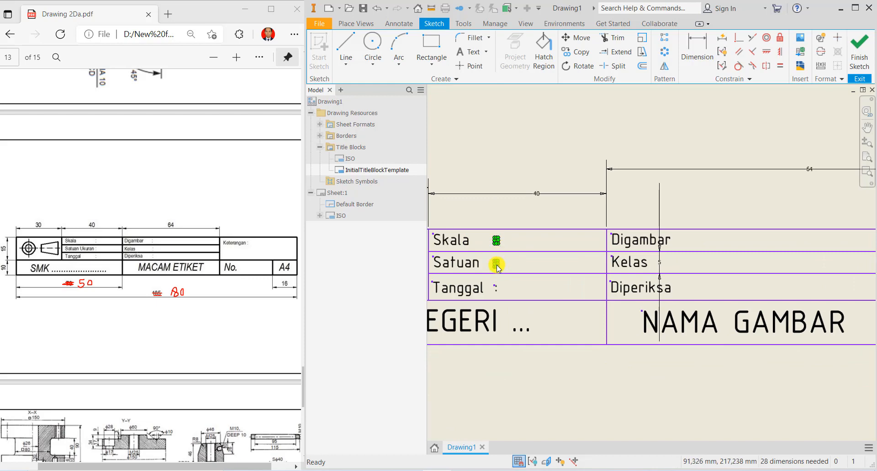
ctrl+click(497, 265)
ctrl+click(497, 289)
right_click(496, 288)
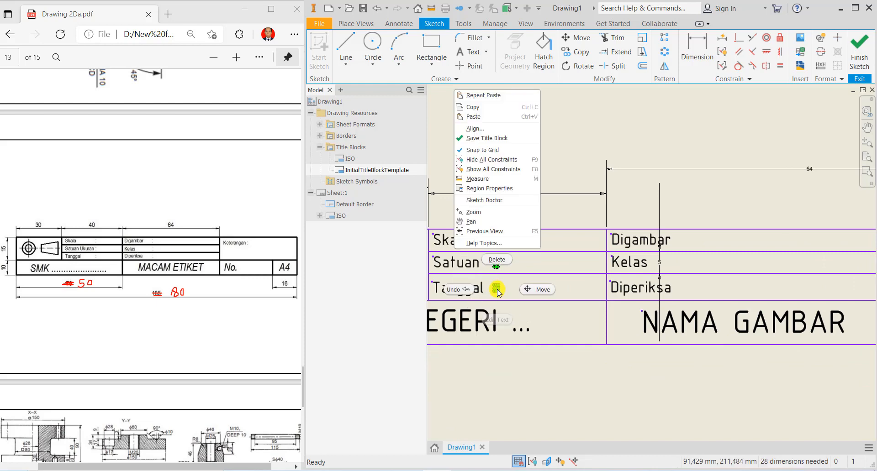
click(478, 110)
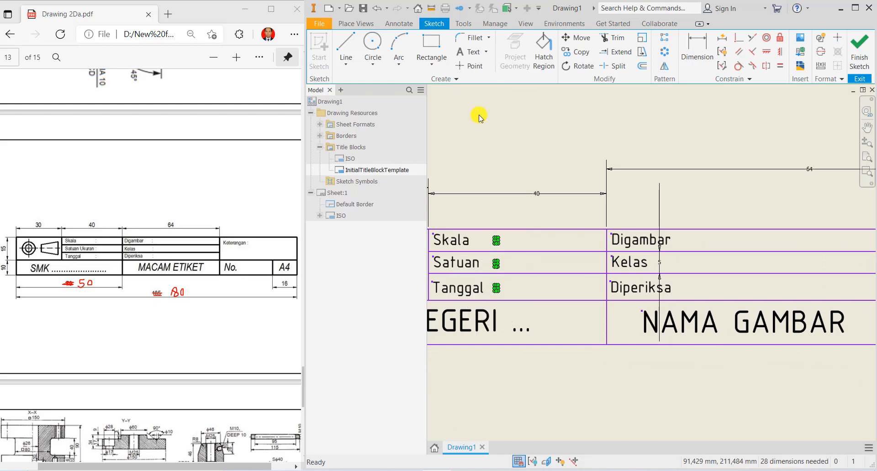
click(531, 244)
- Reselect the colons and launch the Move tool for them
scroll(524, 246, down, 2)
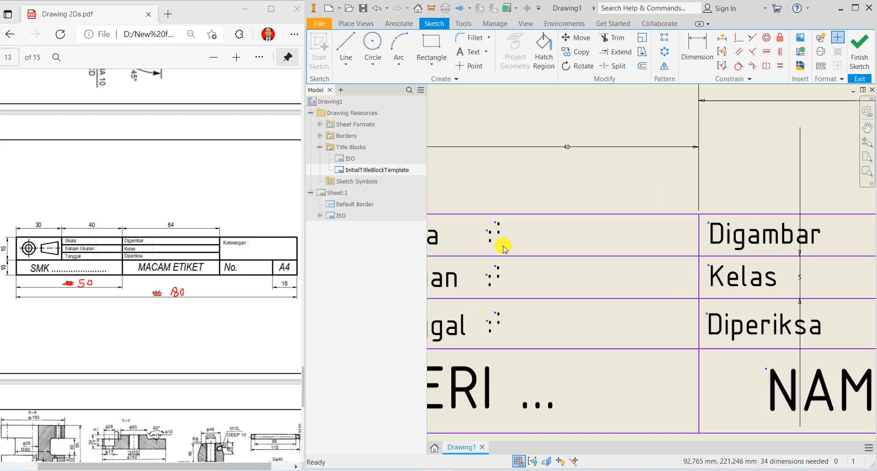
click(499, 228)
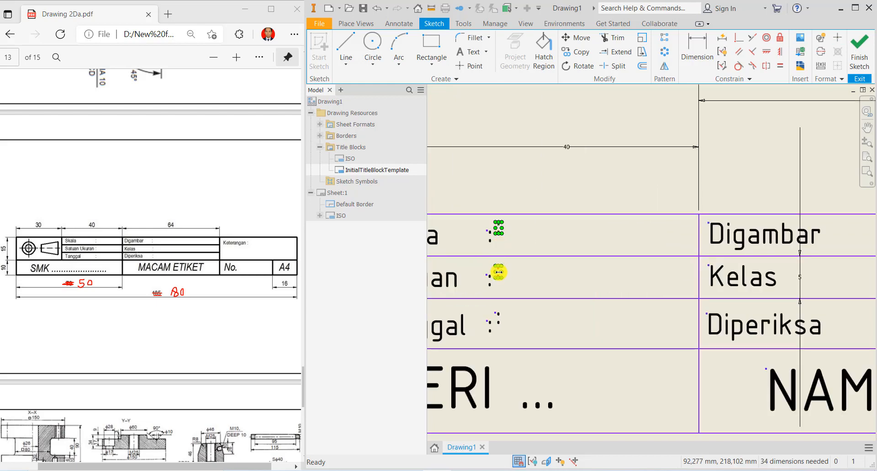
ctrl+click(497, 319)
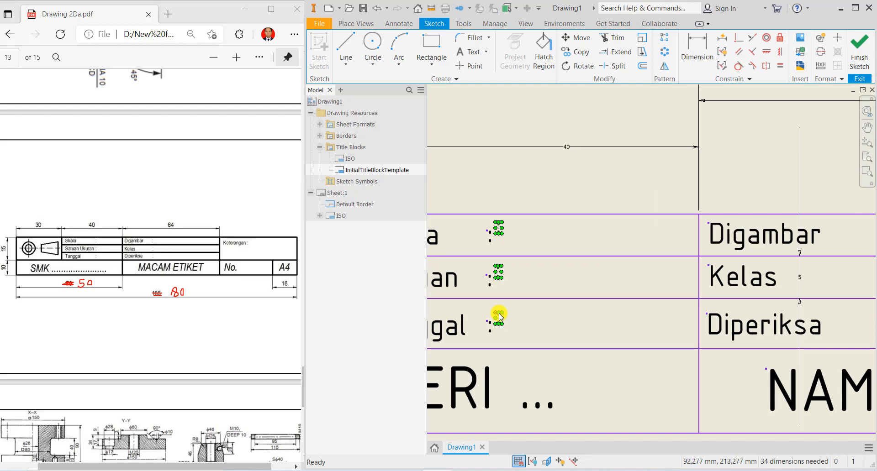
scroll(499, 314, up, 2)
scroll(497, 320, down, 2)
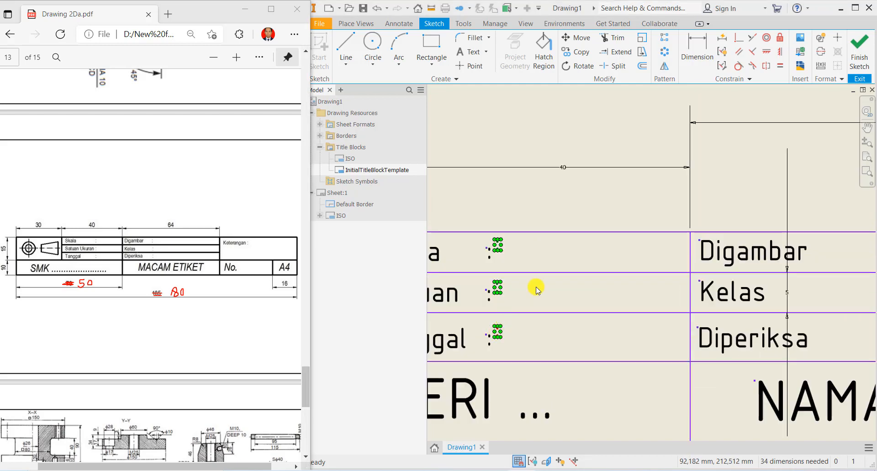
click(576, 38)
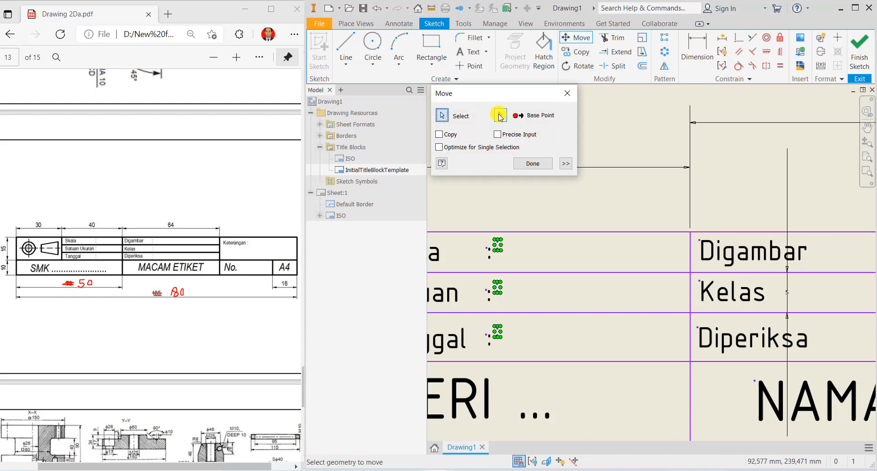
- Move the colons from a base point on them to beside Digambar, Kelas and Diperiksa
click(499, 114)
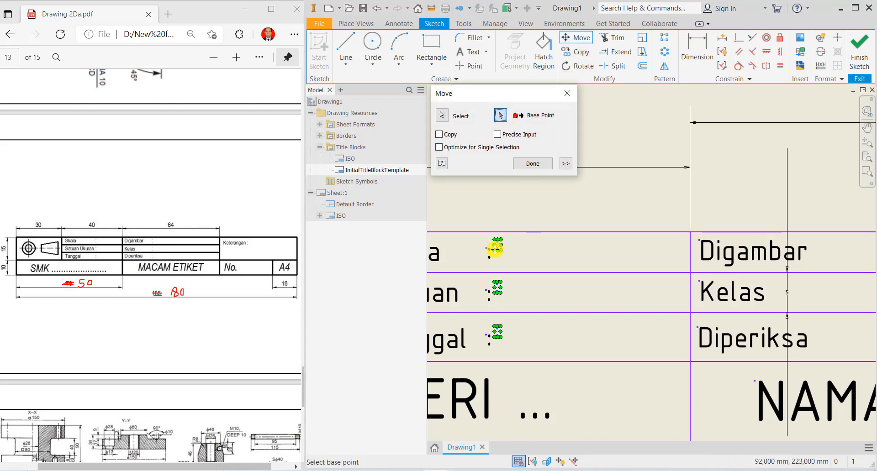
click(493, 249)
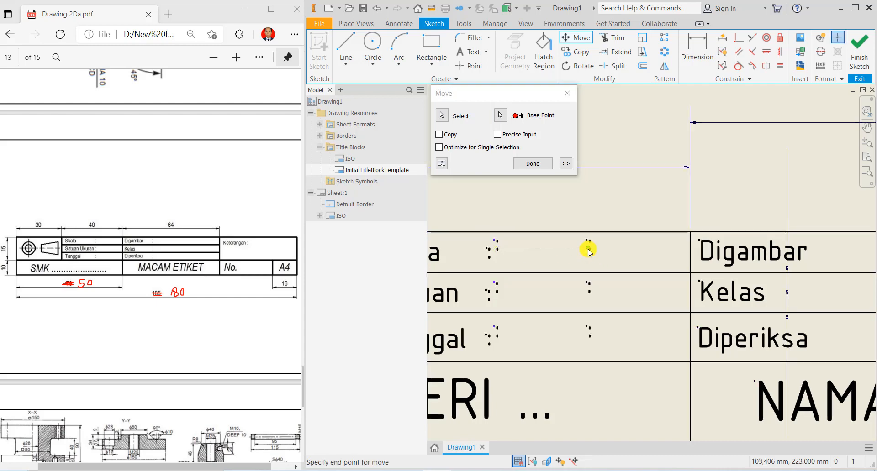
middle_drag(766, 272, 604, 274)
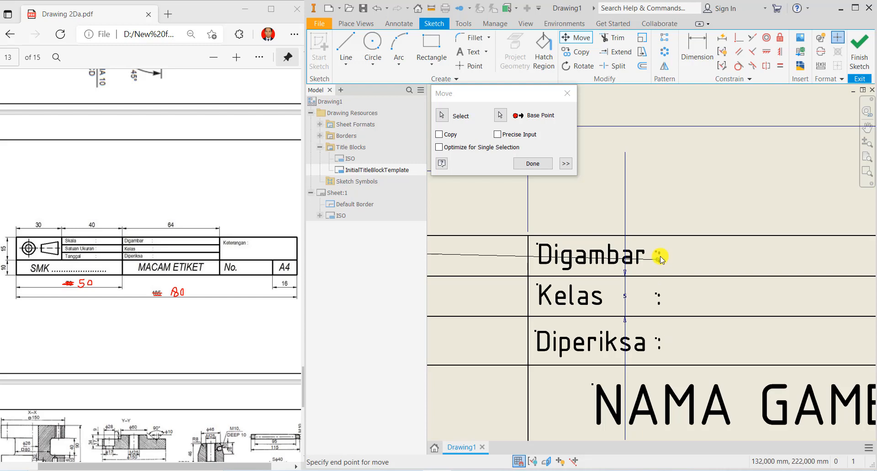
click(660, 258)
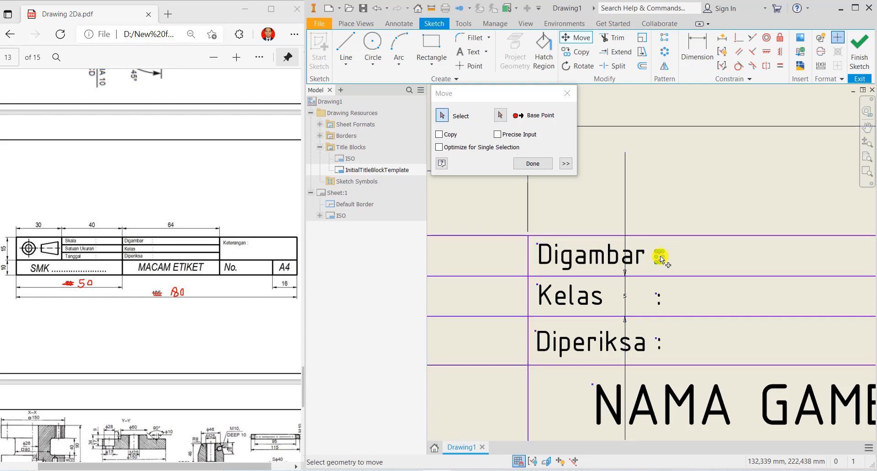
click(538, 167)
scroll(697, 305, down, 5)
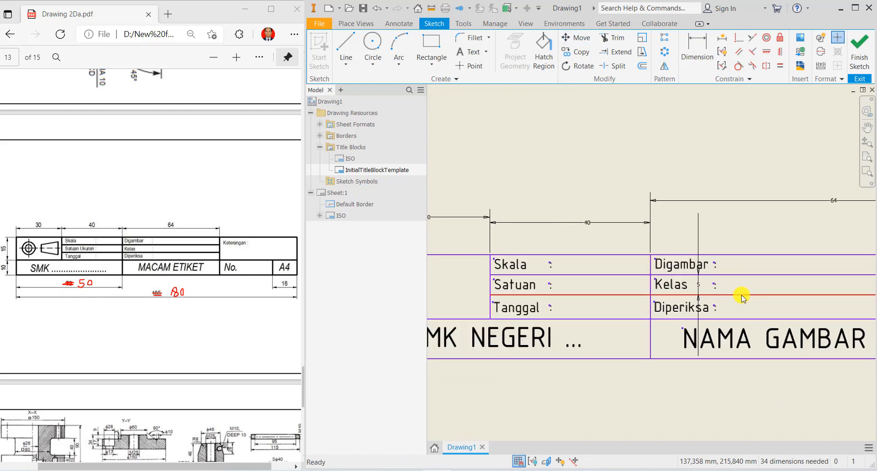
- Copy the Digambar label and paste a duplicate into the top-right cell of the title block
mouse_move(741, 297)
middle_down()
mouse_move(512, 283)
mouse_move(500, 262)
middle_up()
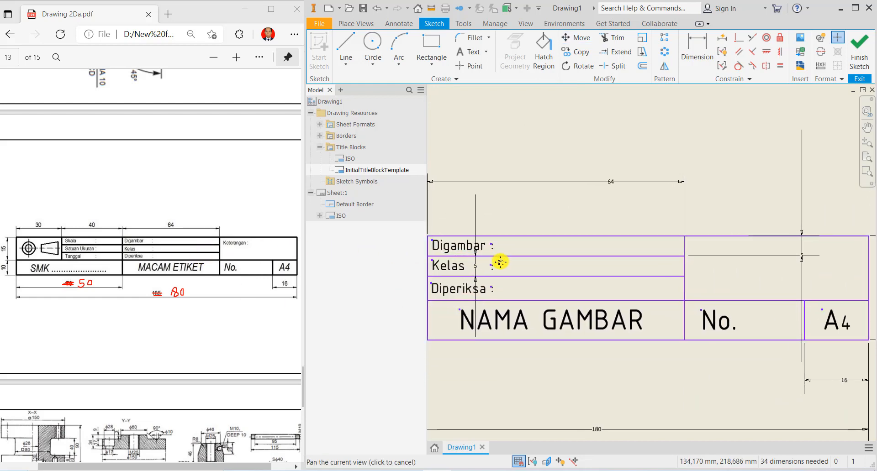
click(481, 251)
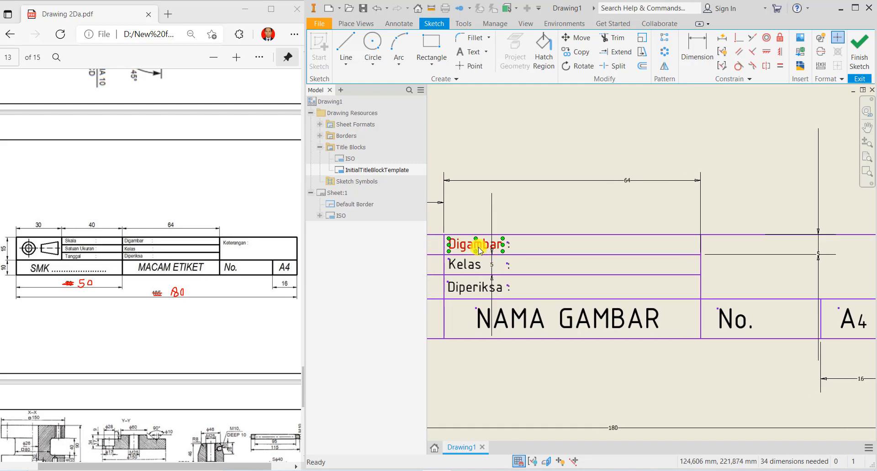
right_click(479, 250)
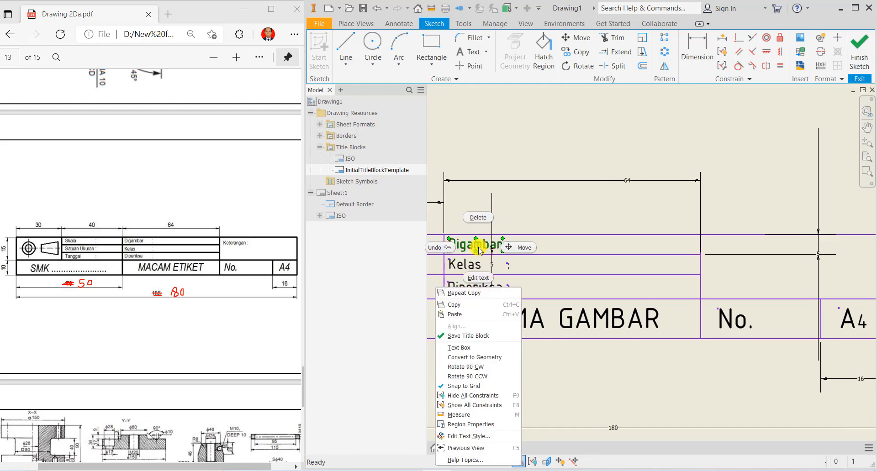
click(459, 309)
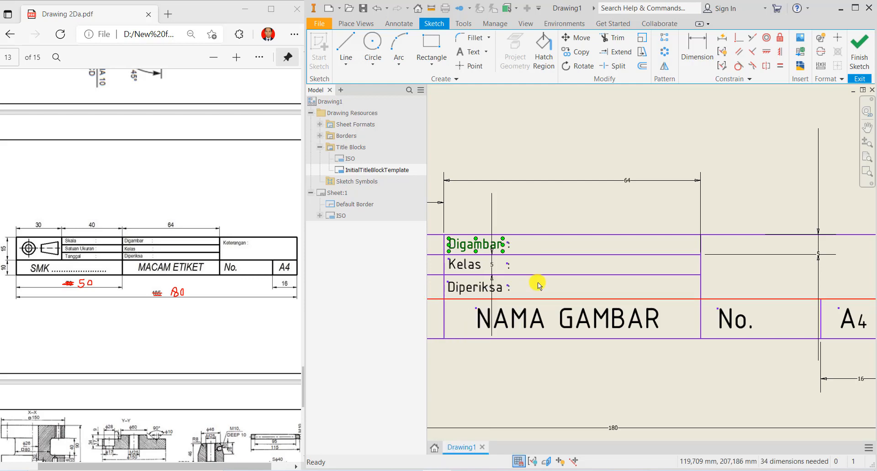
click(581, 249)
right_click(581, 247)
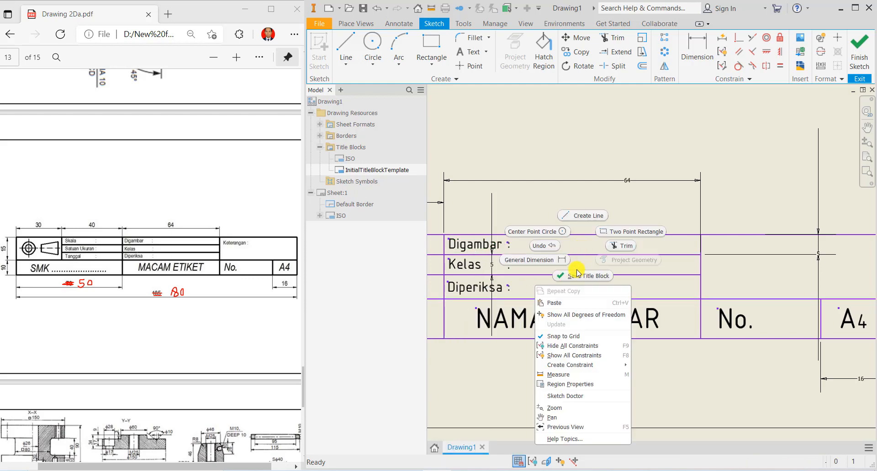
click(554, 303)
drag(483, 242, 740, 245)
- Change the pasted label's text to 'Keterangan :' and review the finished title block
double_click(726, 247)
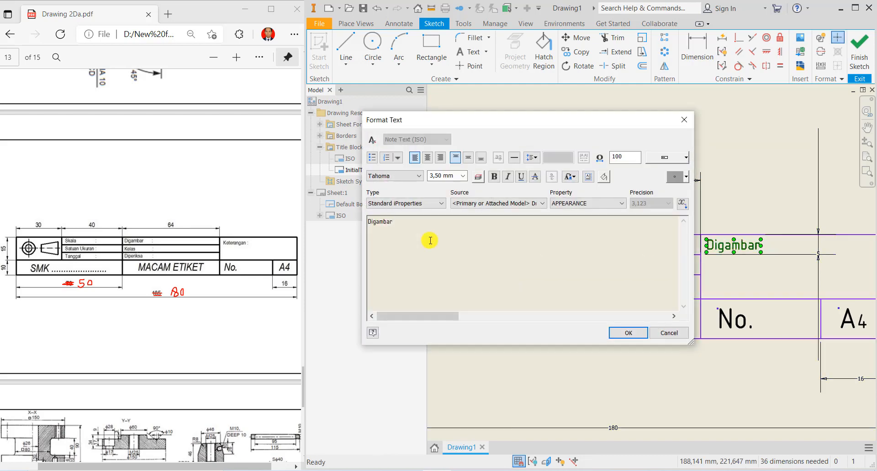
text(Keterangan :)
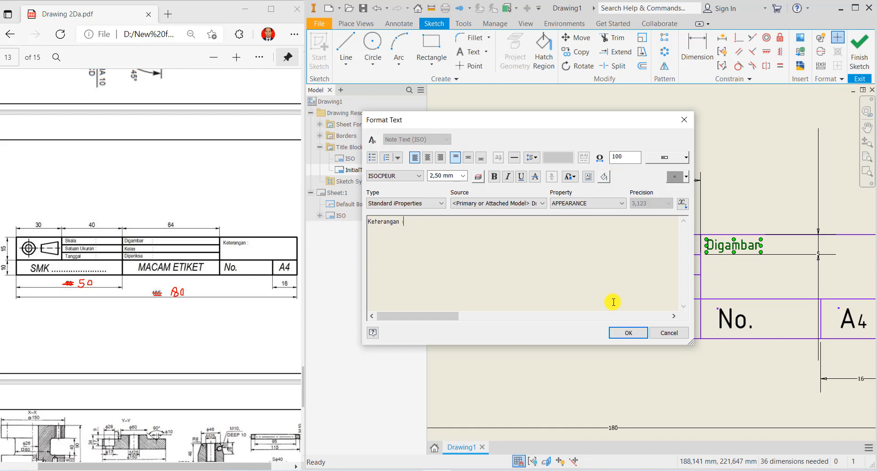
click(625, 333)
middle_drag(737, 272, 833, 240)
scroll(831, 244, up, 5)
scroll(779, 251, down, 3)
middle_drag(715, 257, 584, 272)
middle_drag(524, 272, 592, 272)
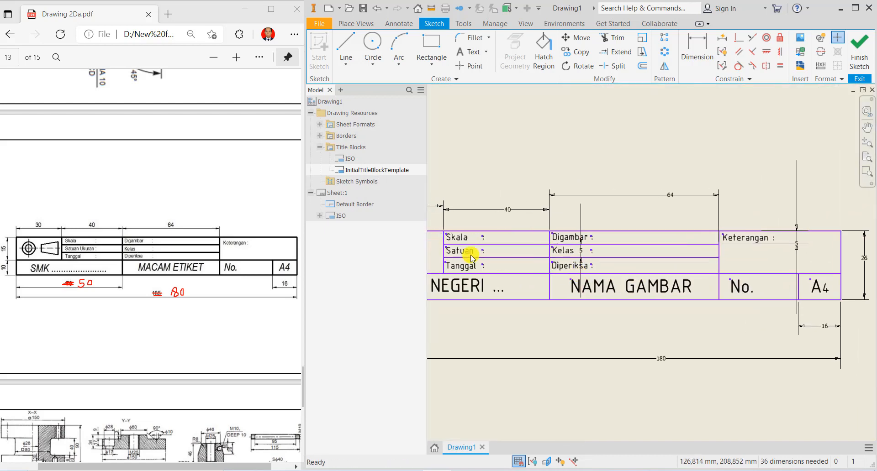
scroll(446, 246, up, 3)
scroll(446, 246, up, 2)
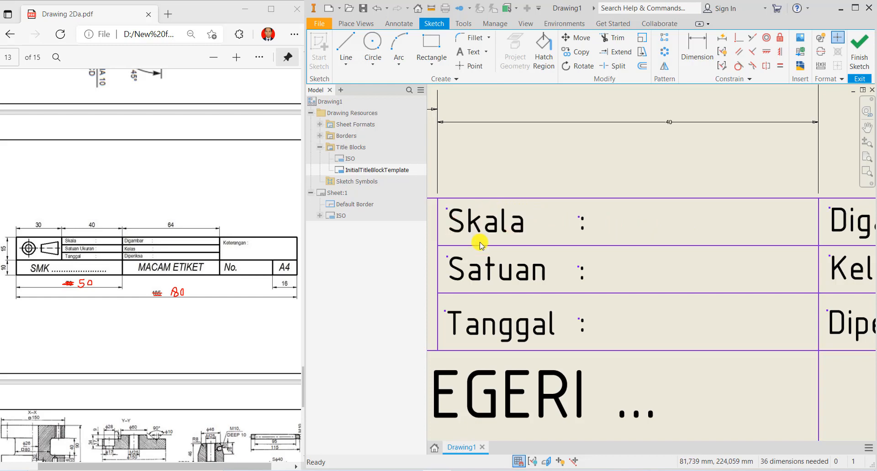
- Copy the Skala, Satuan and Tanggal labels and paste duplicates onto the sheet
click(502, 322)
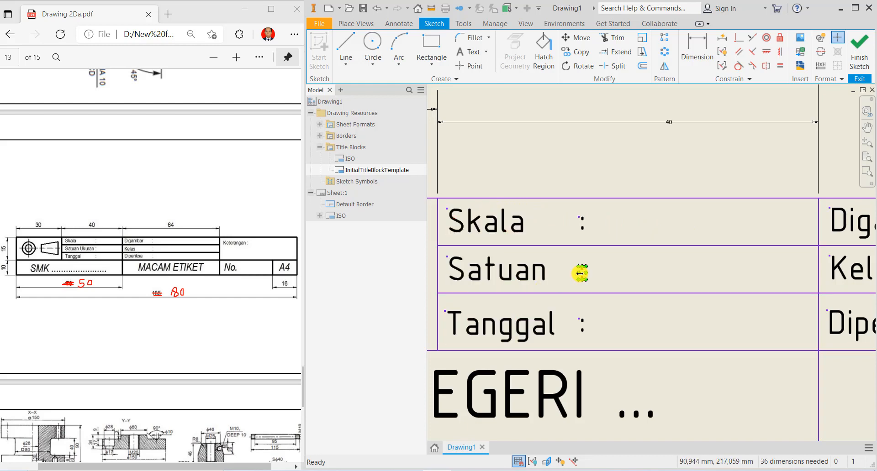
click(498, 225)
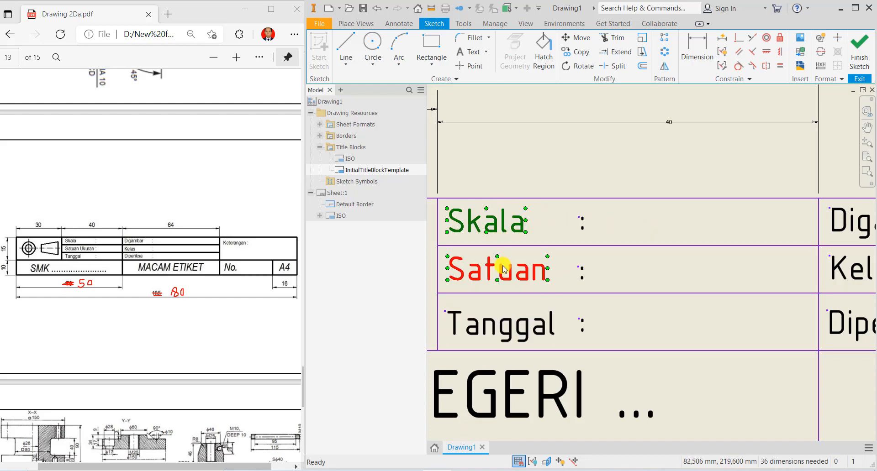
ctrl+click(501, 270)
right_click(523, 326)
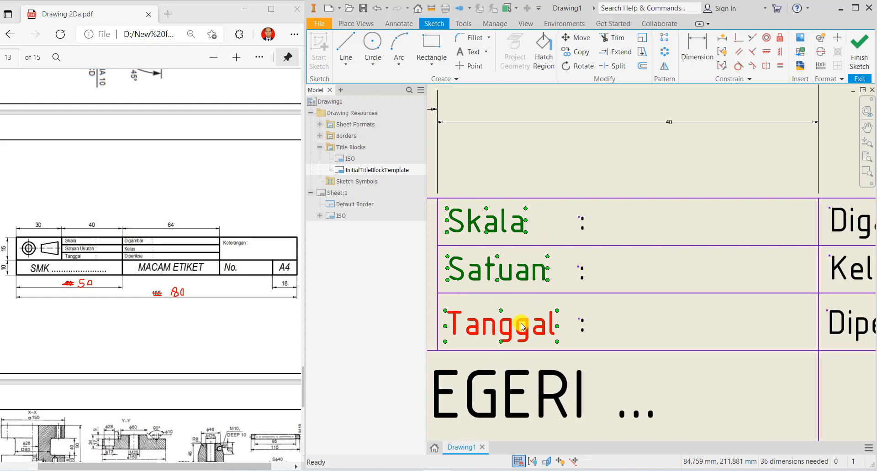
click(499, 142)
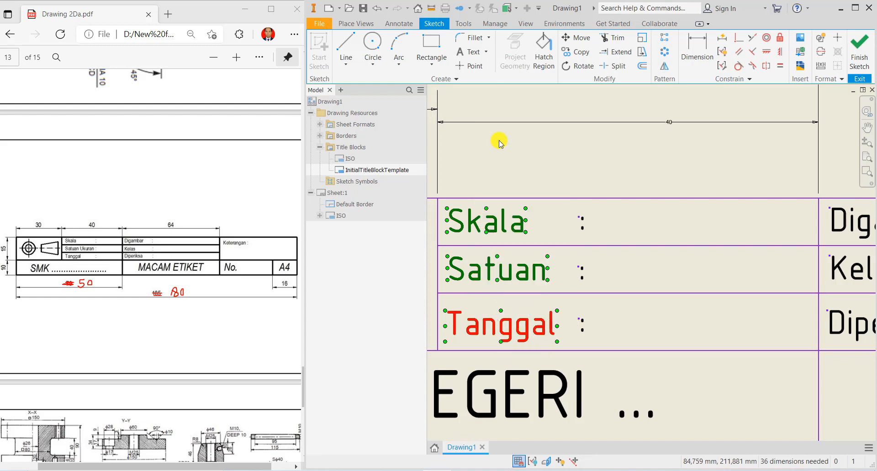
click(622, 223)
right_click(622, 223)
click(596, 280)
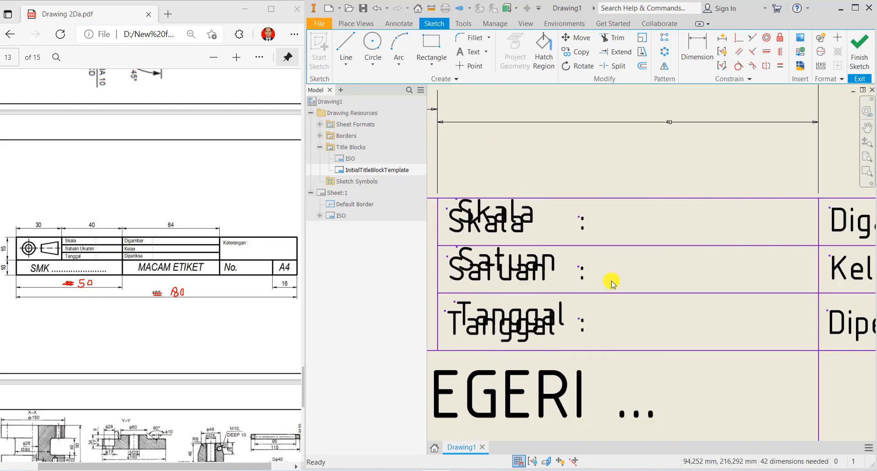
- Move the three pasted copies to sit just right of their colons
click(502, 210)
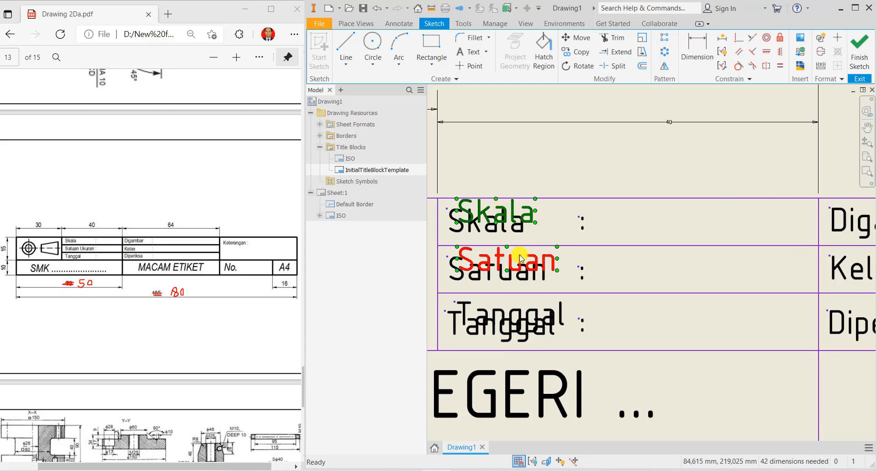
ctrl+click(521, 258)
ctrl+click(532, 309)
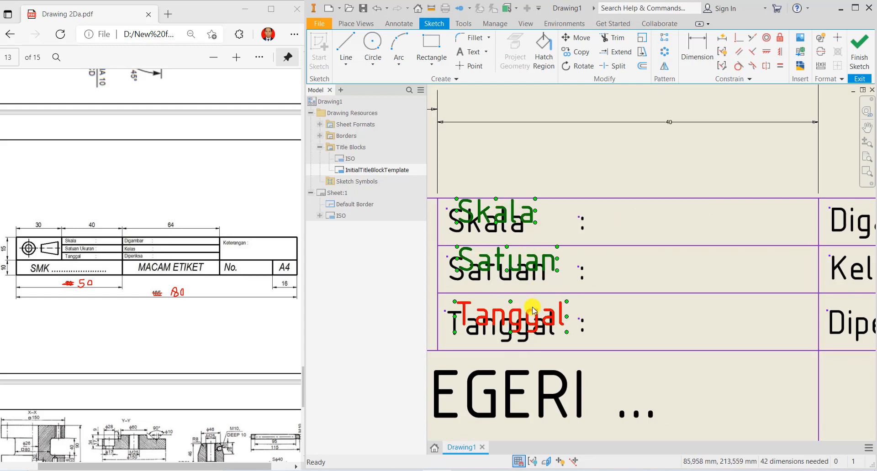
drag(532, 310, 672, 317)
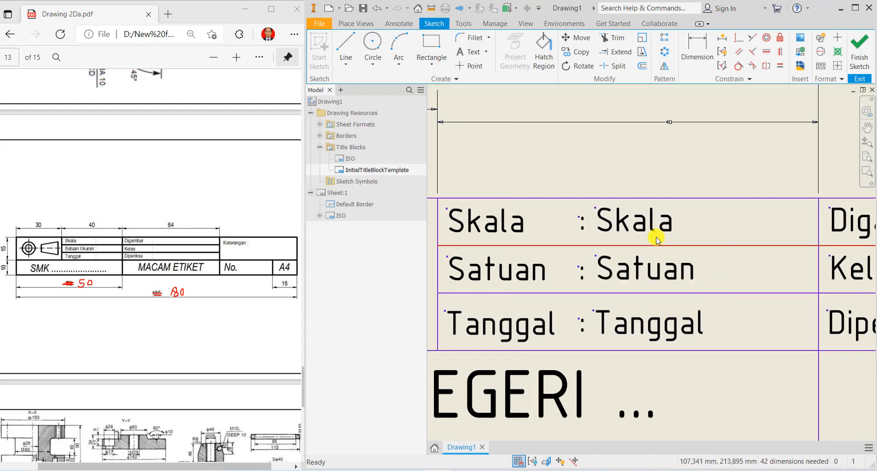
- Convert the Skala copy beside its colon into a Prompted Entry field
click(639, 226)
double_click(643, 229)
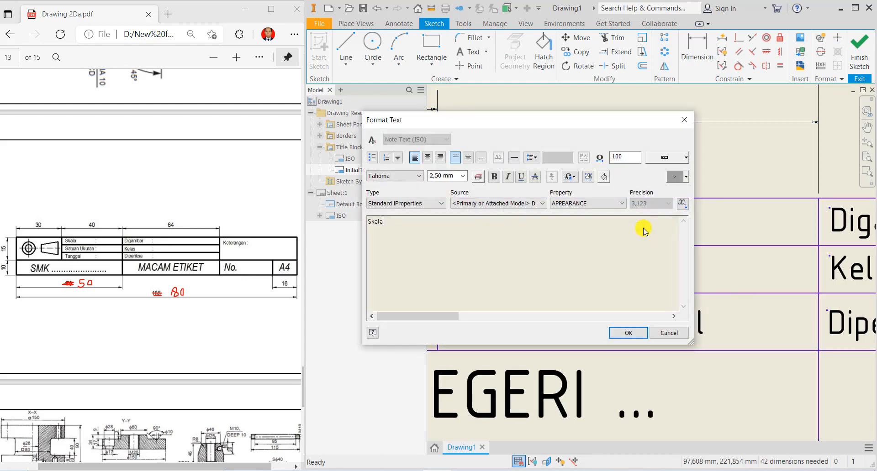
drag(389, 224, 358, 222)
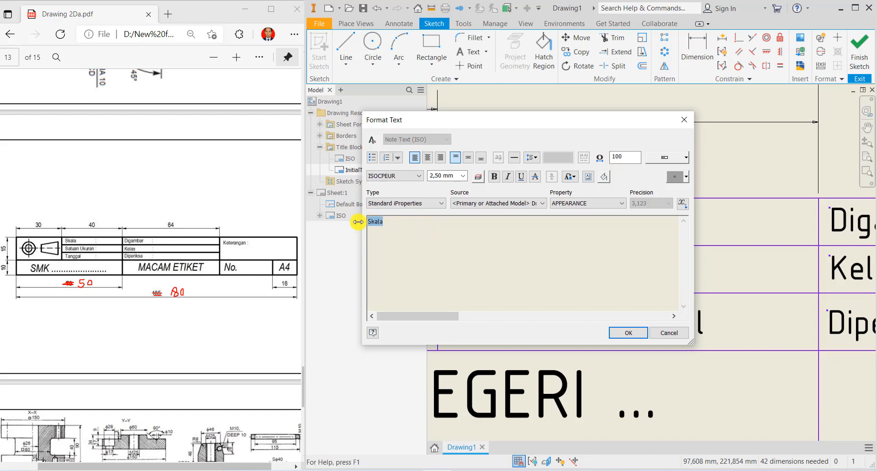
click(441, 205)
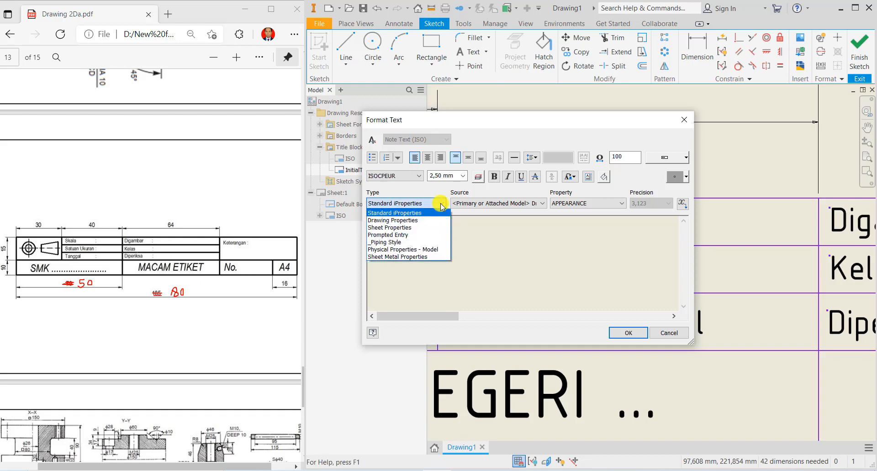
click(394, 234)
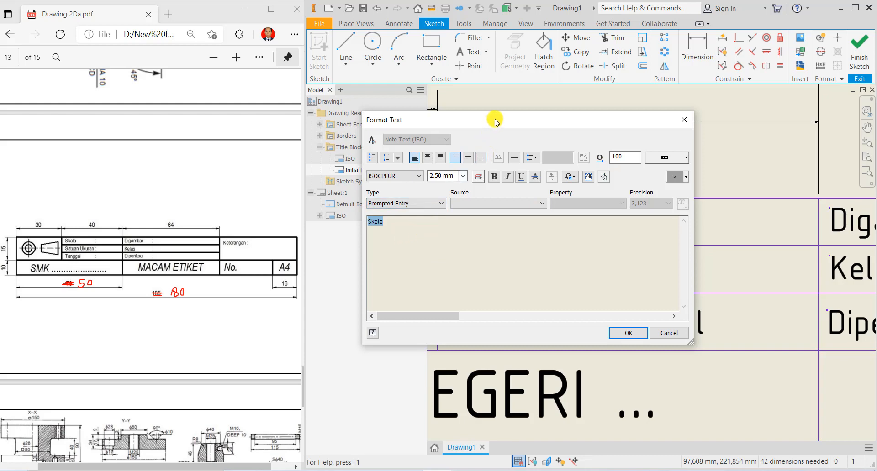
drag(496, 124, 564, 96)
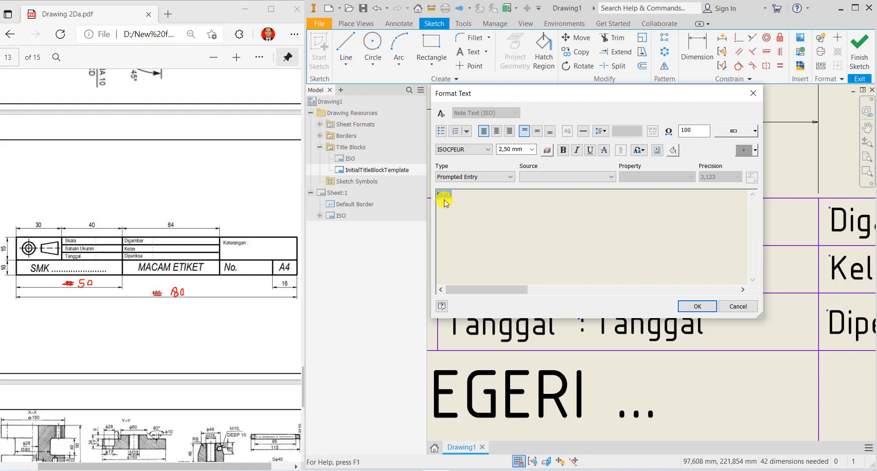
click(693, 307)
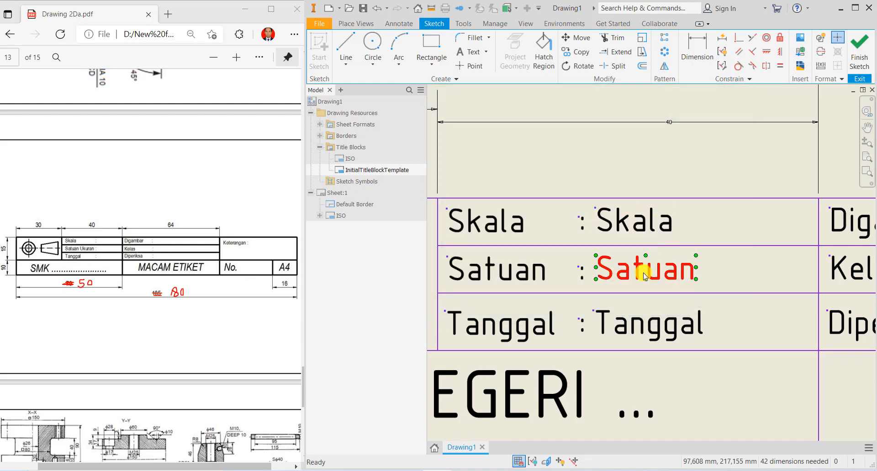
- Convert the Satuan copy into a Prompted Entry field
double_click(644, 276)
drag(405, 285, 314, 290)
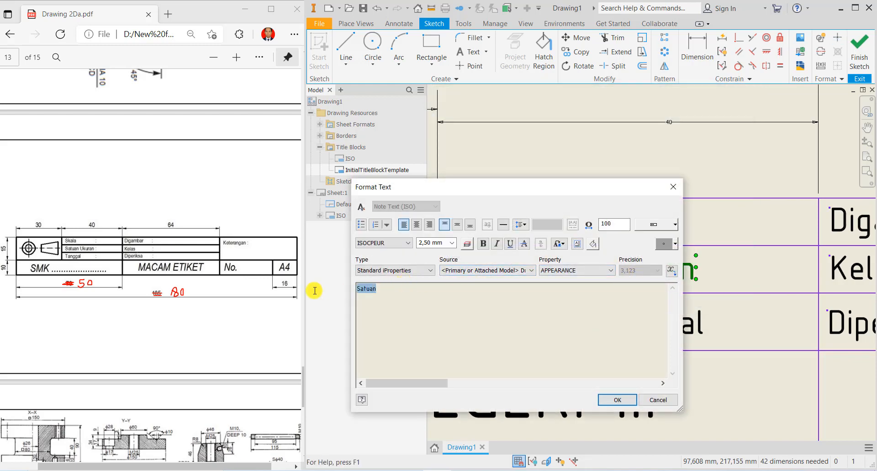
click(432, 273)
click(405, 326)
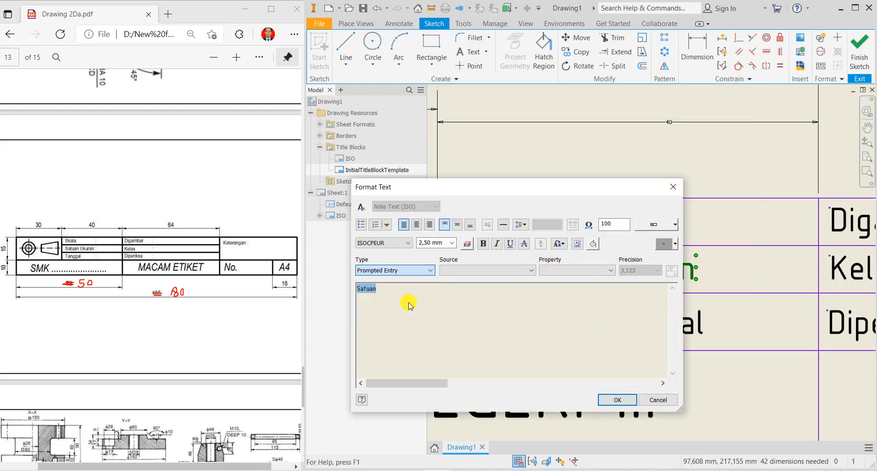
click(617, 400)
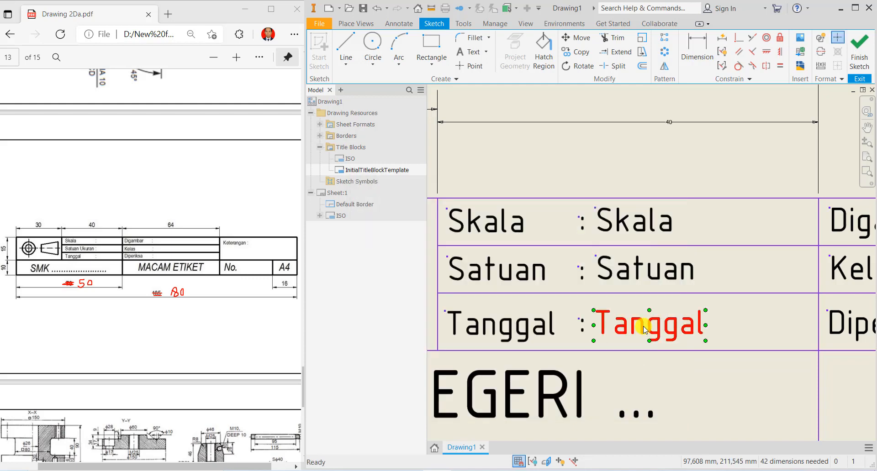
- Convert the Tanggal copy into a Prompted Entry field
double_click(643, 326)
drag(404, 293, 335, 289)
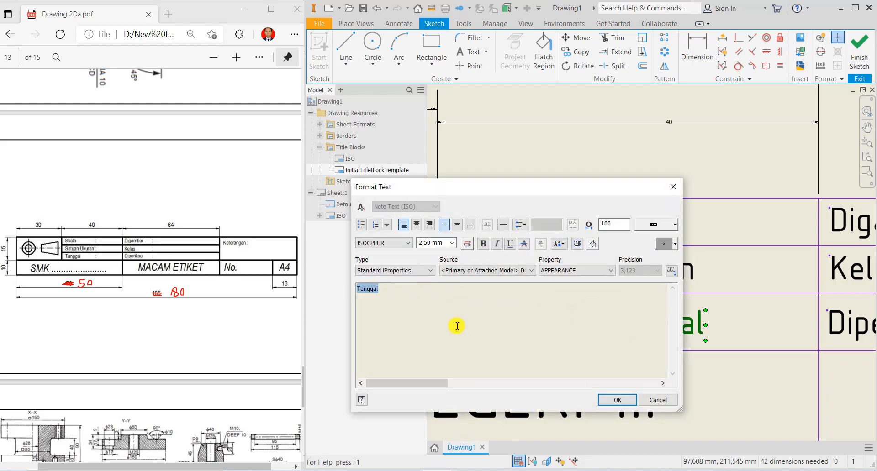
click(429, 270)
click(398, 305)
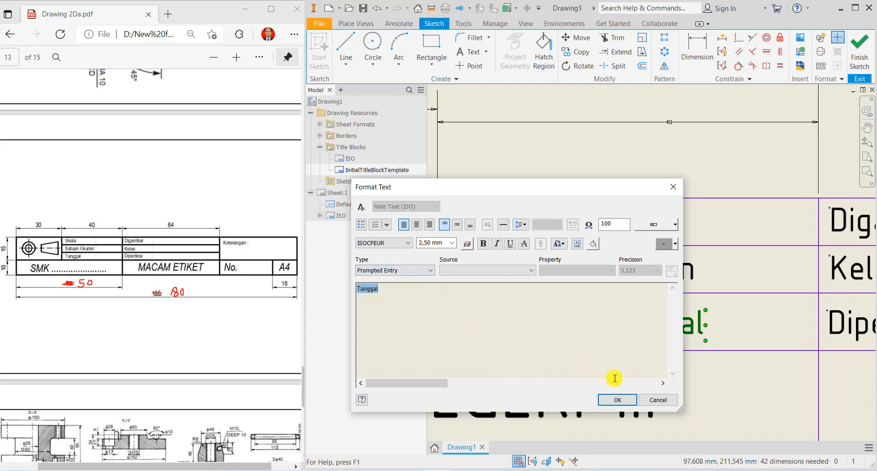
click(617, 400)
scroll(757, 366, up, 4)
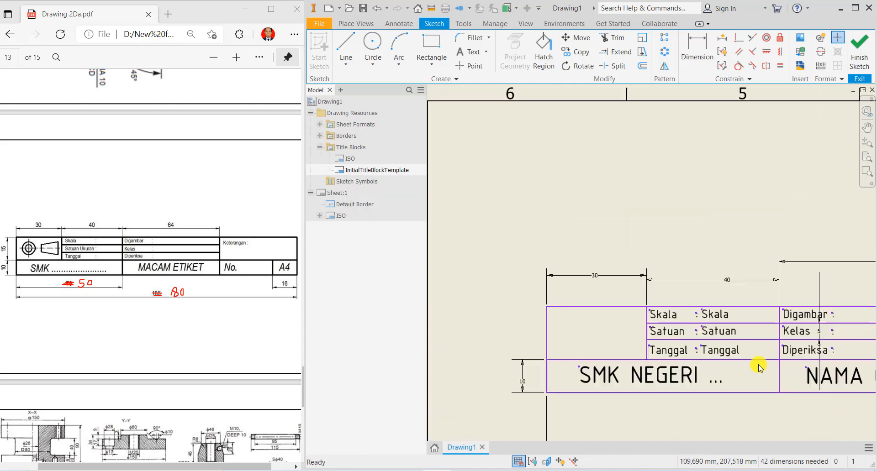
middle_drag(788, 369, 466, 302)
- Copy the Digambar, Kelas and Diperiksa labels and paste duplicates onto the sheet
scroll(448, 264, down, 3)
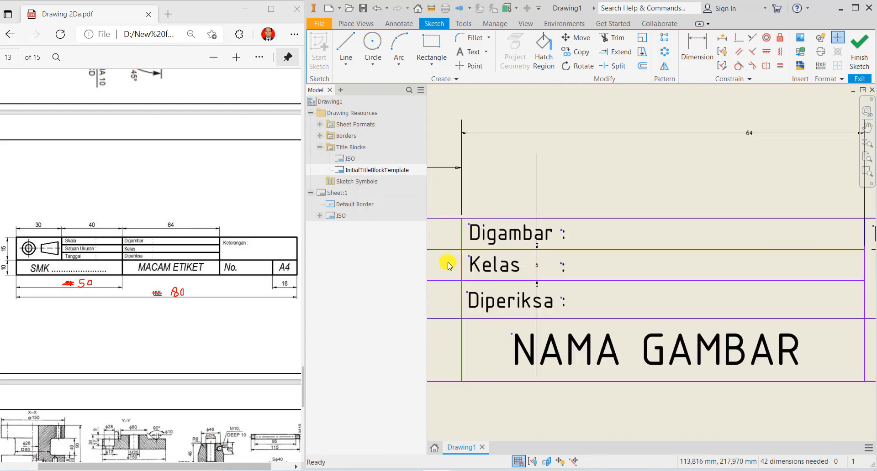
click(504, 248)
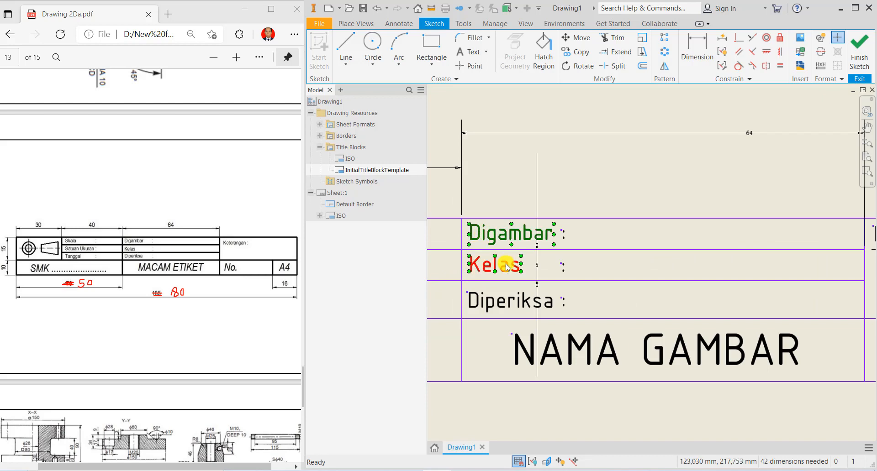
ctrl+click(505, 266)
right_click(514, 302)
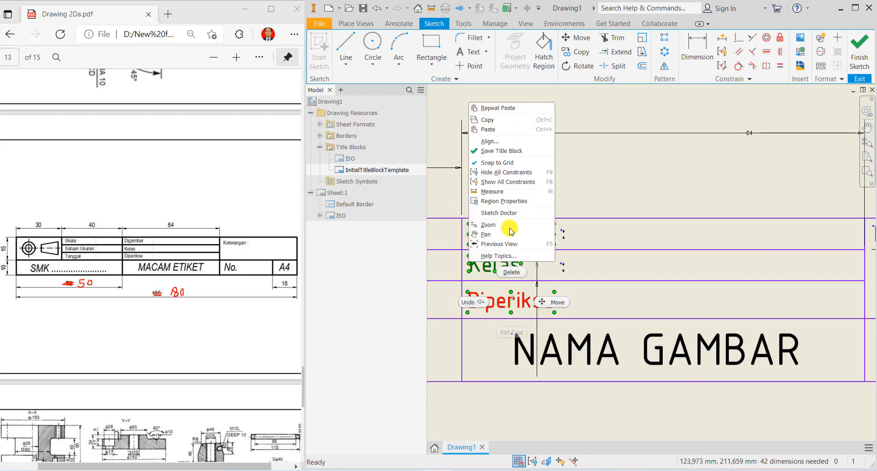
click(489, 121)
click(611, 233)
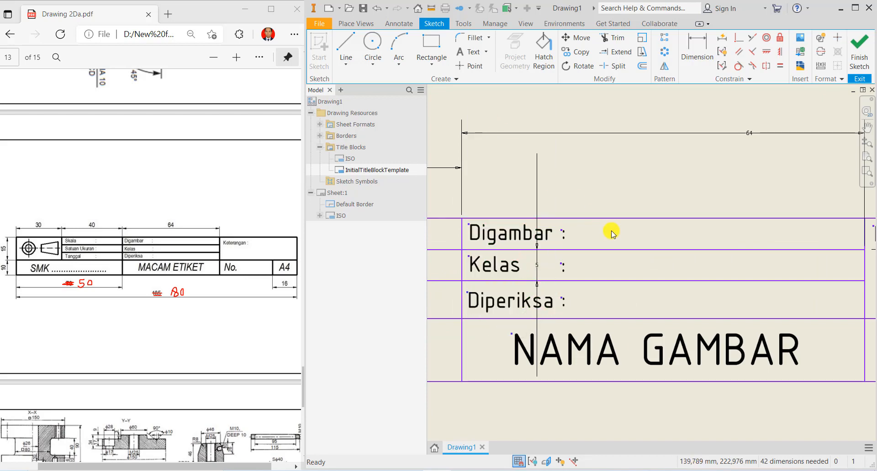
right_click(611, 232)
click(582, 288)
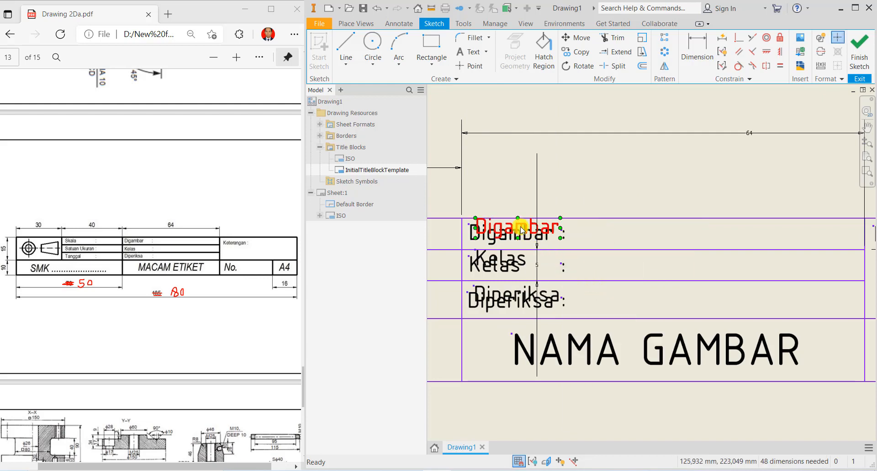
- Move the pasted copies to sit just right of their colons
ctrl+click(515, 260)
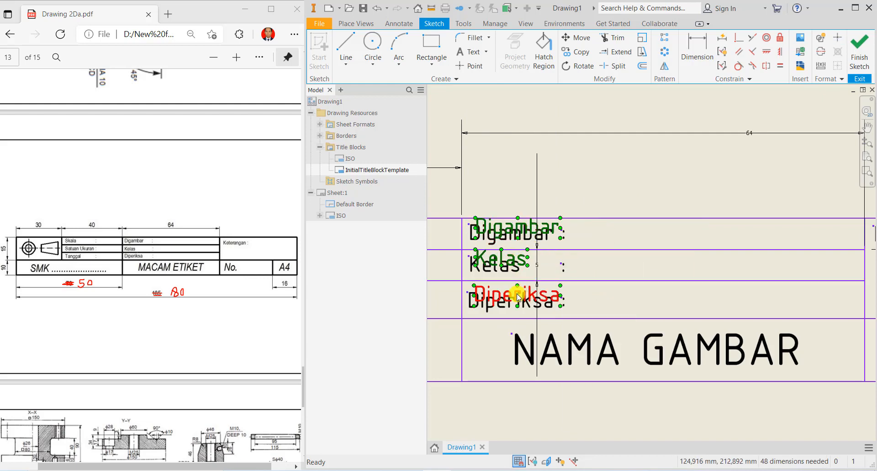
ctrl+click(516, 296)
drag(516, 296, 604, 300)
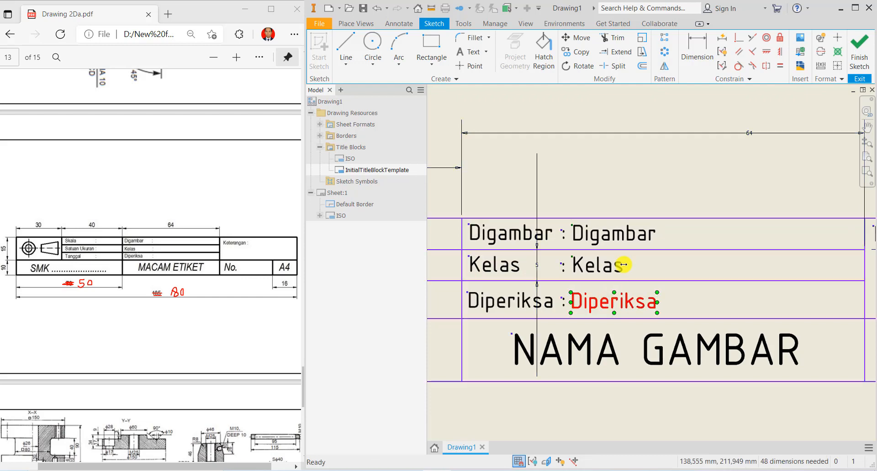
- Make the Digambar copy a Prompted Entry field
double_click(617, 235)
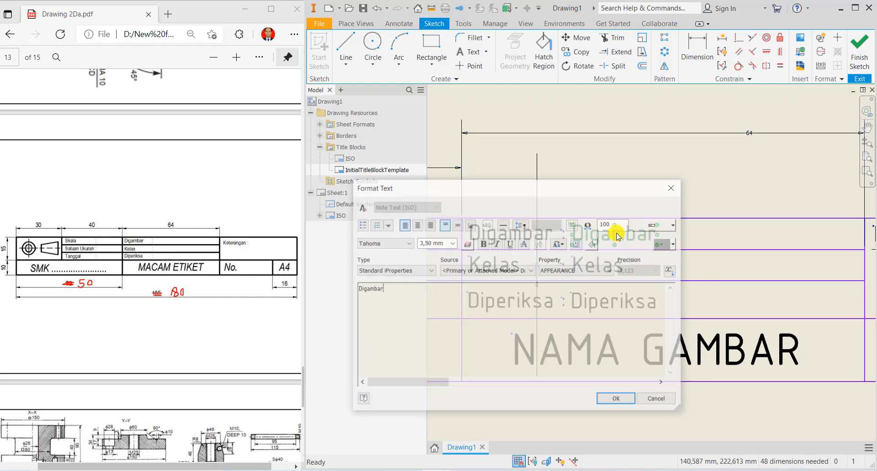
drag(376, 299, 333, 287)
click(429, 270)
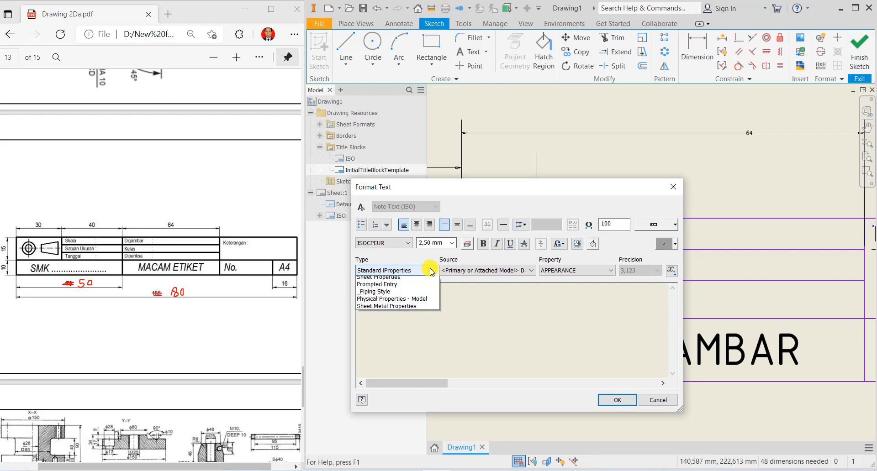
click(438, 326)
click(617, 400)
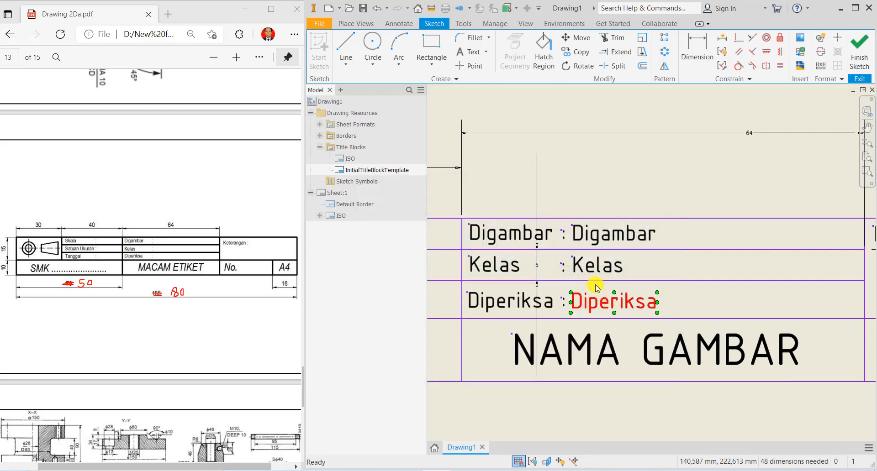
- Make the Kelas copy a Prompted Entry field
double_click(591, 265)
drag(374, 289, 325, 289)
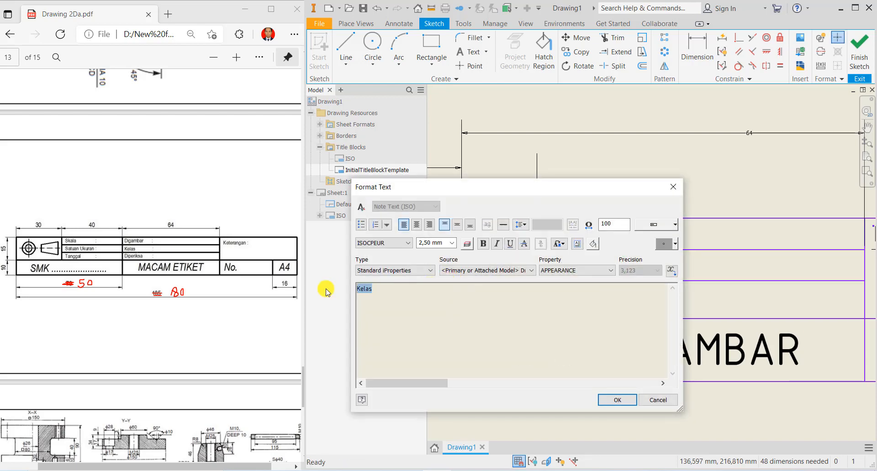
click(421, 270)
click(414, 304)
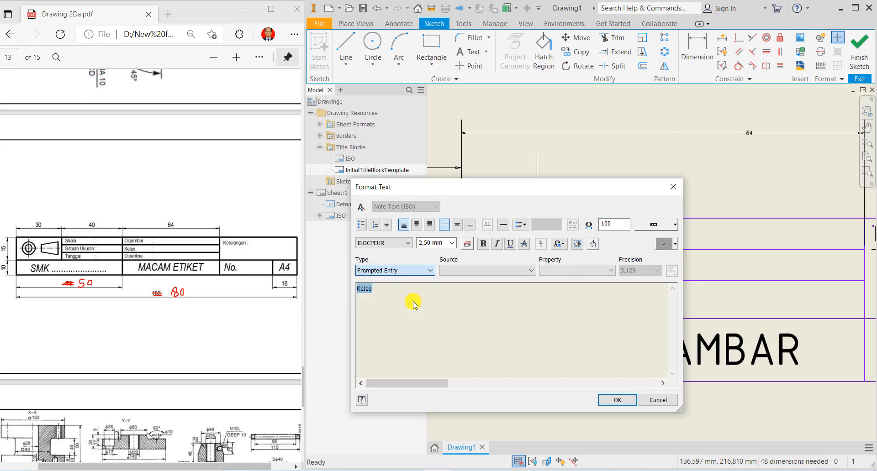
click(615, 399)
- Make the Diperiksa copy a Prompted Entry field
double_click(623, 311)
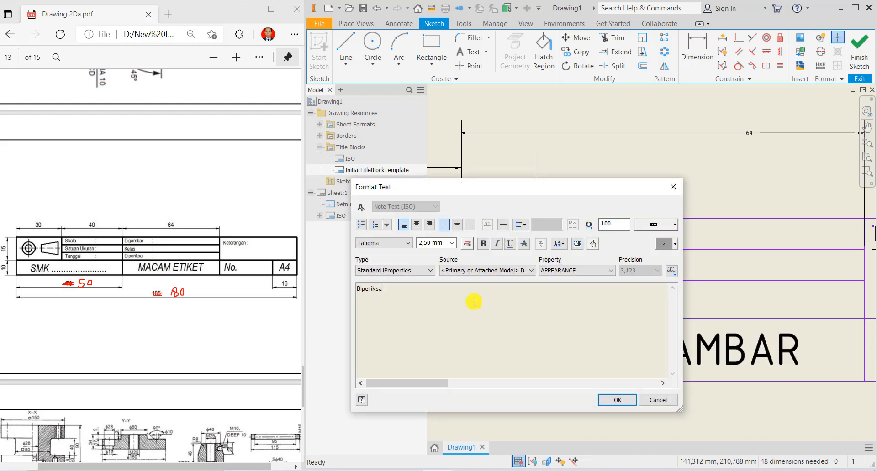
drag(389, 290, 355, 289)
click(421, 271)
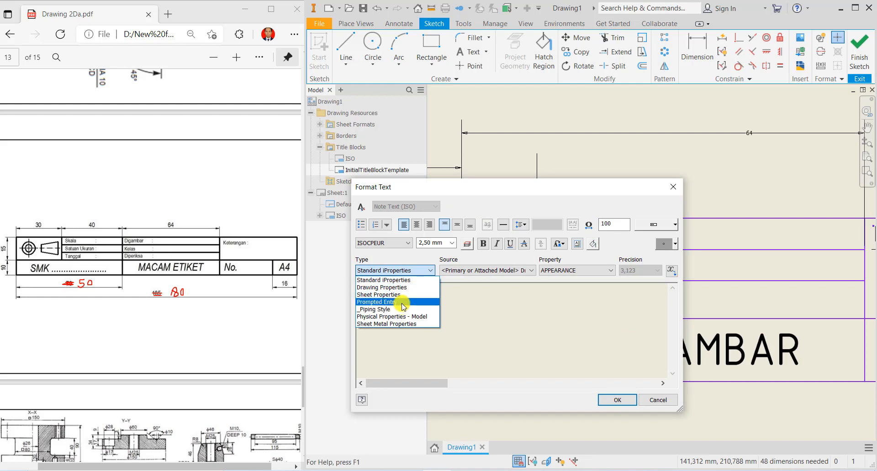
click(402, 304)
click(617, 400)
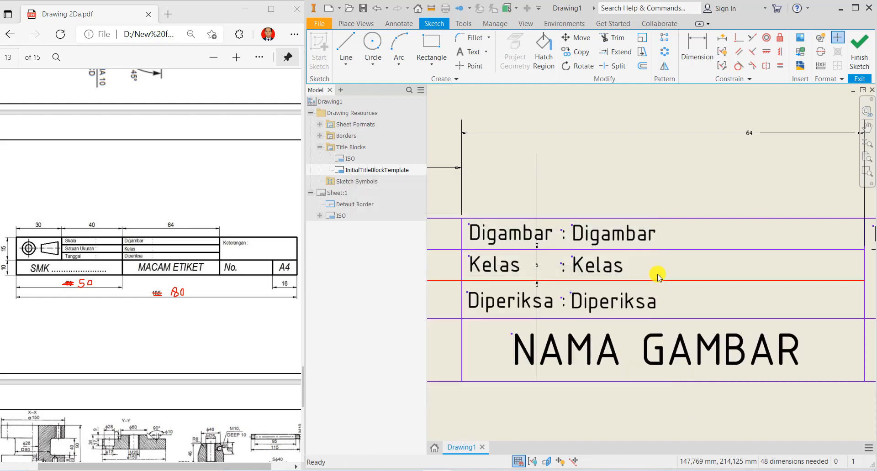
- Stretch the Digambar, Kelas and Diperiksa value text boxes to their cells' right borders
click(641, 238)
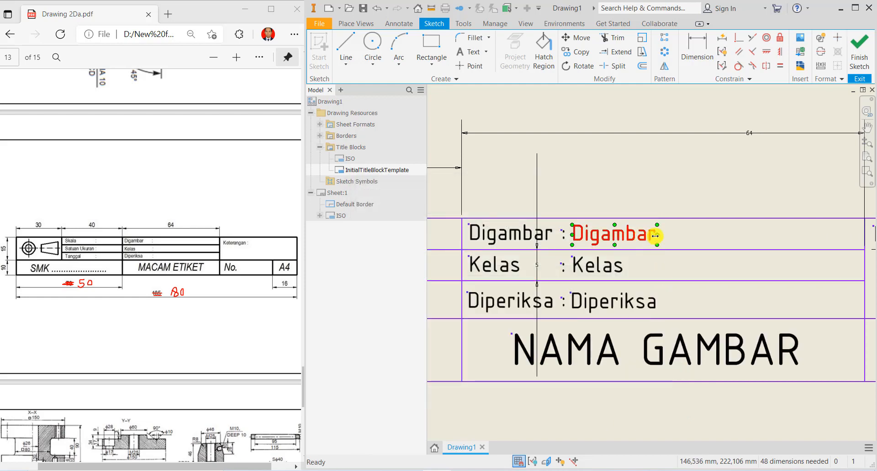
drag(687, 238, 859, 235)
click(624, 266)
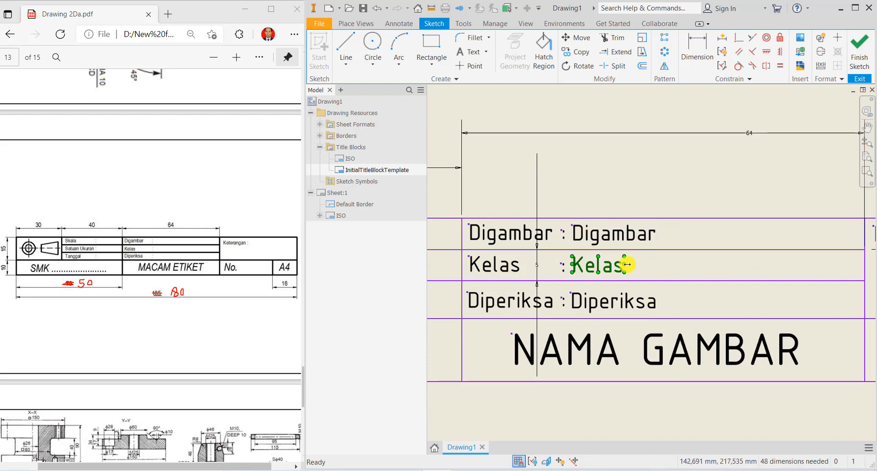
drag(649, 264, 859, 263)
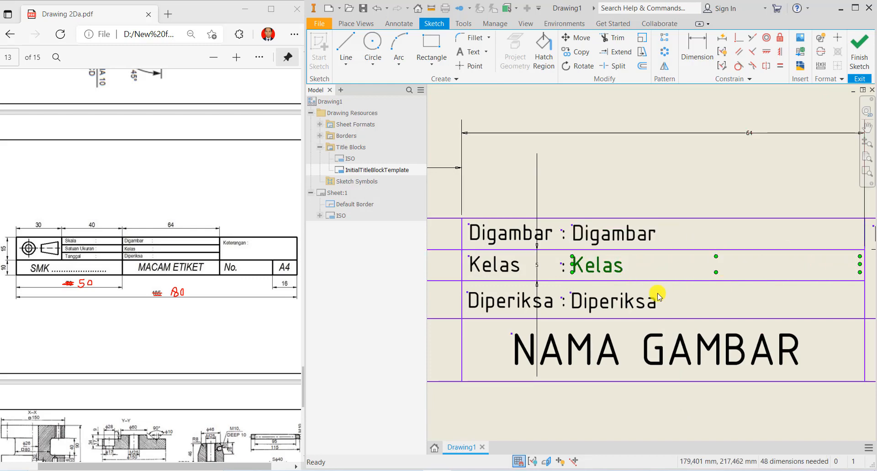
click(642, 306)
drag(656, 302, 853, 299)
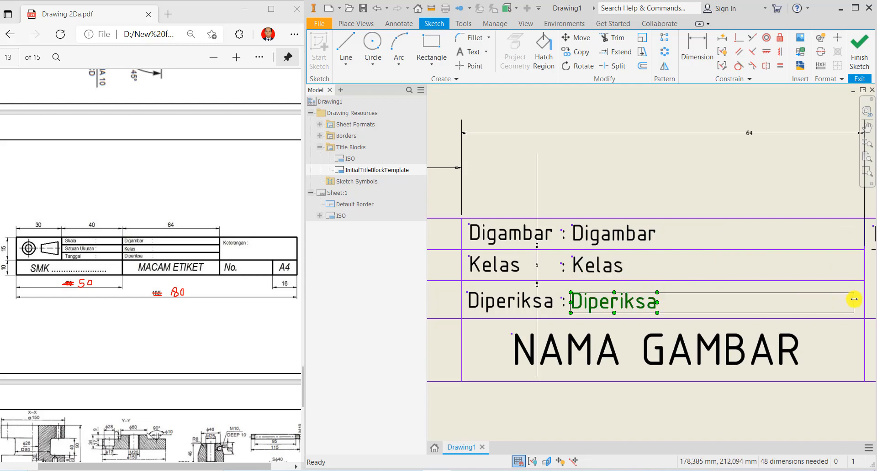
- Stretch the Skala, Satuan and Tanggal value text boxes across their cells
scroll(688, 309, up, 1)
scroll(665, 356, down, 3)
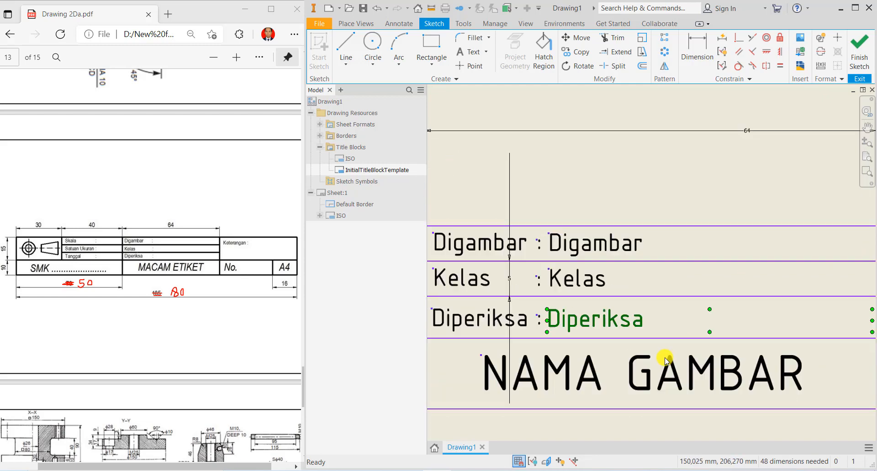
scroll(555, 338, up, 5)
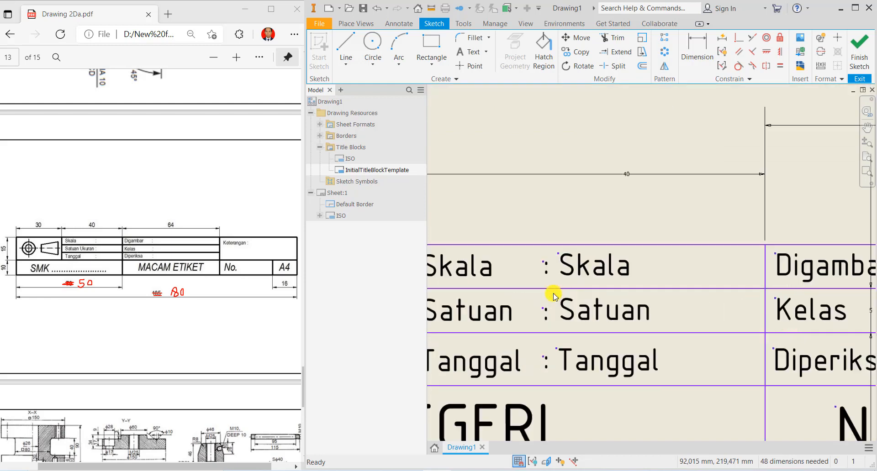
click(583, 272)
drag(637, 267, 759, 265)
click(628, 313)
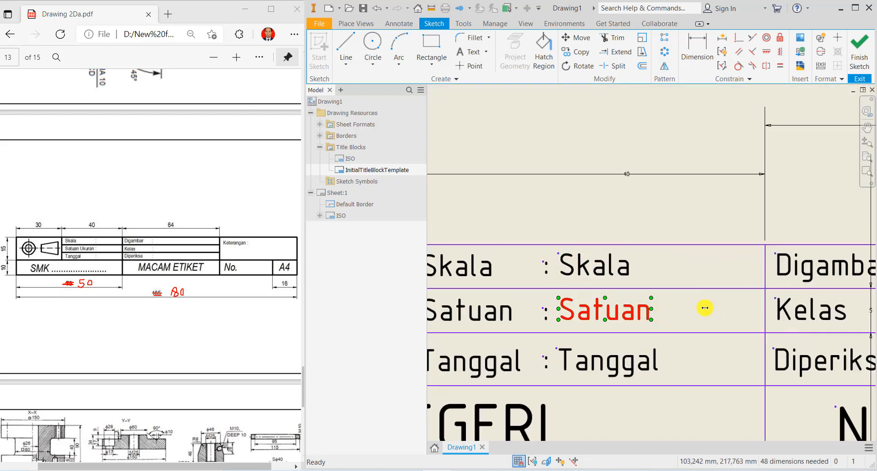
drag(705, 307, 757, 308)
click(607, 359)
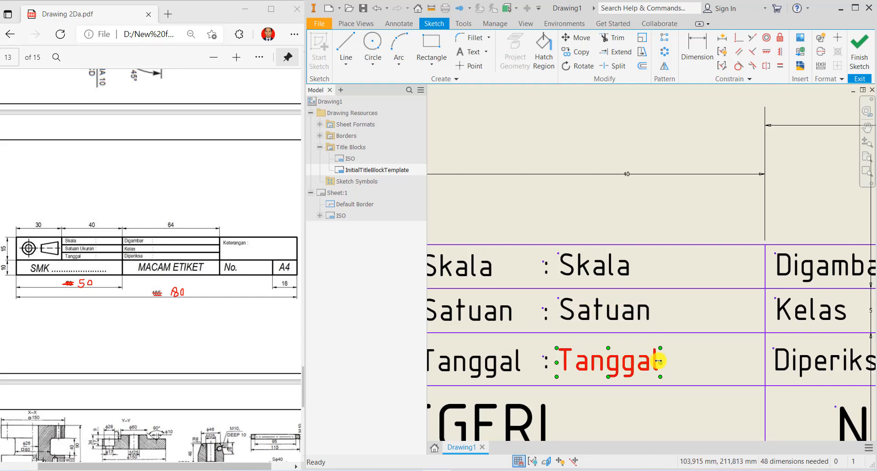
drag(658, 361, 761, 362)
- Make the SMK NEGERI school-name text a Prompted Entry field
scroll(645, 382, up, 5)
scroll(642, 382, down, 4)
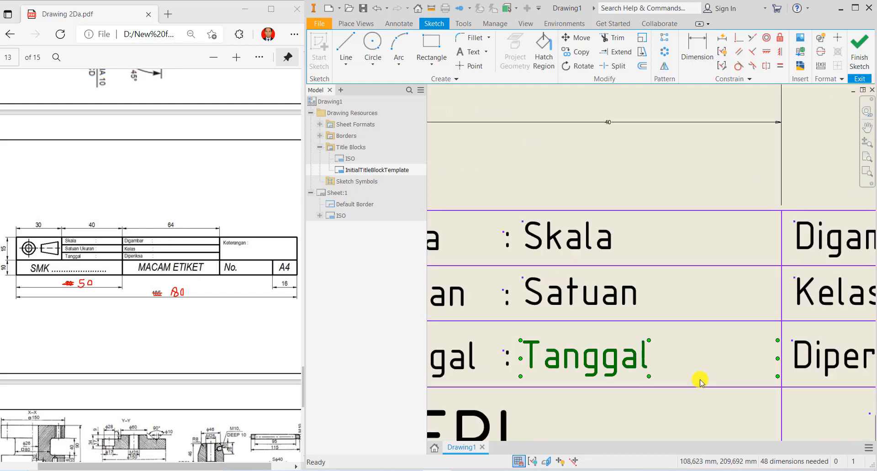
scroll(701, 383, down, 4)
middle_drag(689, 389, 615, 306)
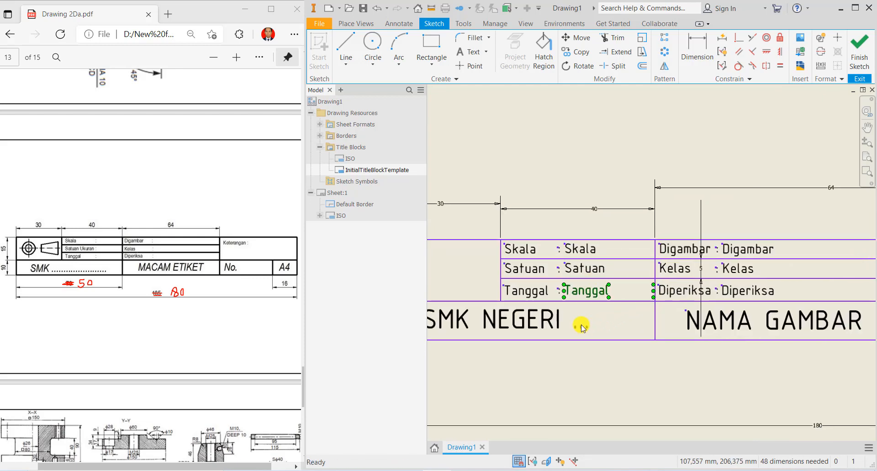
click(542, 323)
middle_drag(568, 330, 636, 316)
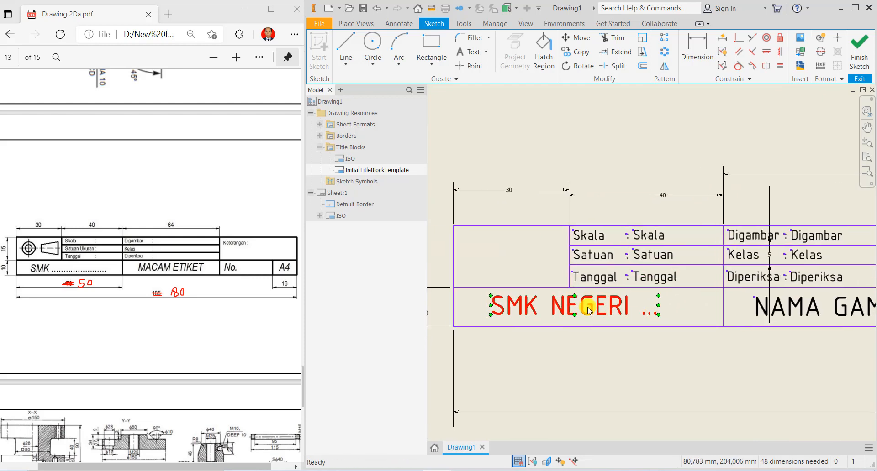
double_click(588, 311)
drag(470, 297, 349, 294)
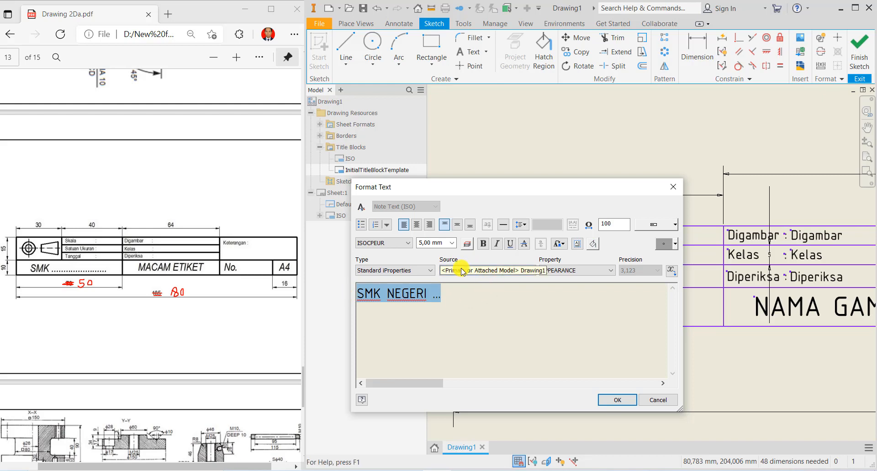
click(428, 270)
click(413, 307)
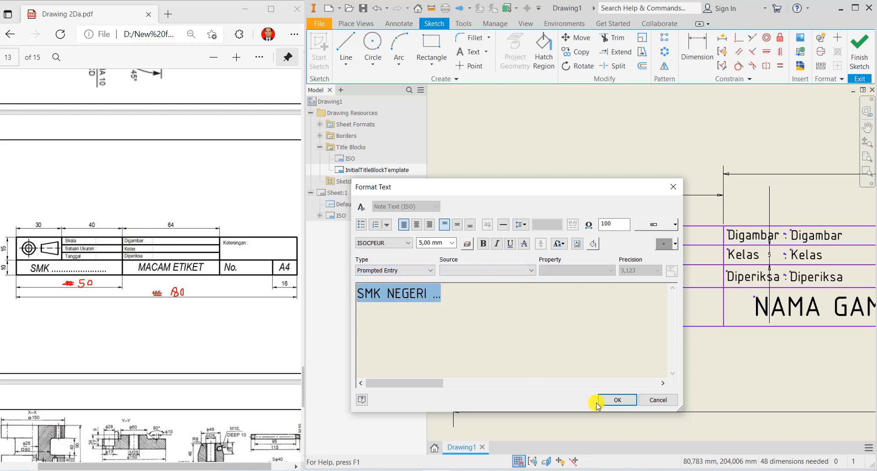
click(610, 402)
- Make the NAMA GAMBAR text a Prompted Entry field
middle_drag(767, 364, 476, 361)
click(521, 314)
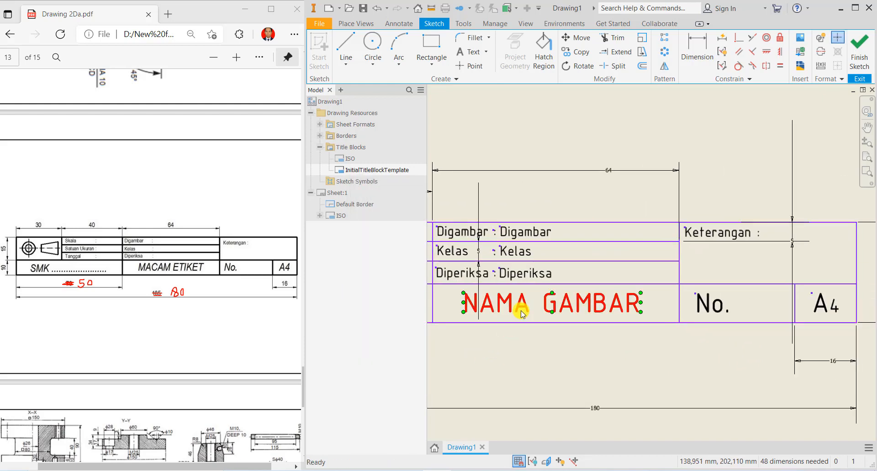
double_click(521, 315)
drag(446, 296, 349, 297)
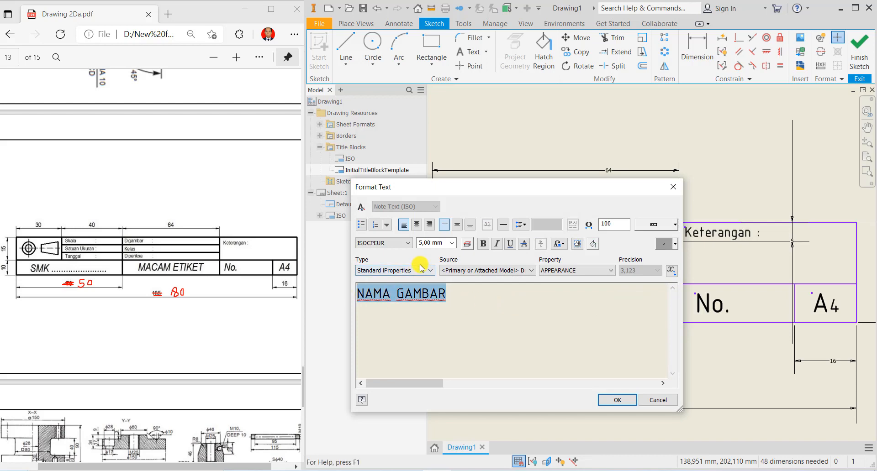
click(421, 267)
click(414, 306)
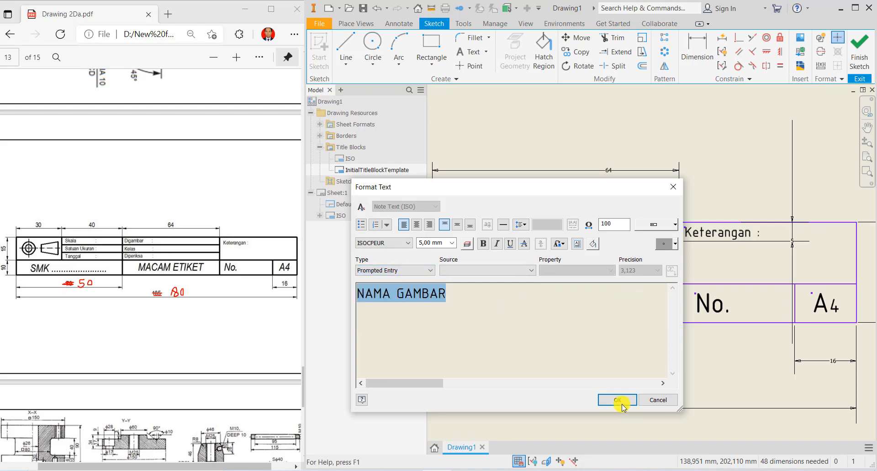
click(621, 404)
- Copy the No. text and place the duplicate beside the original label
scroll(726, 331, down, 3)
middle_drag(602, 332, 452, 338)
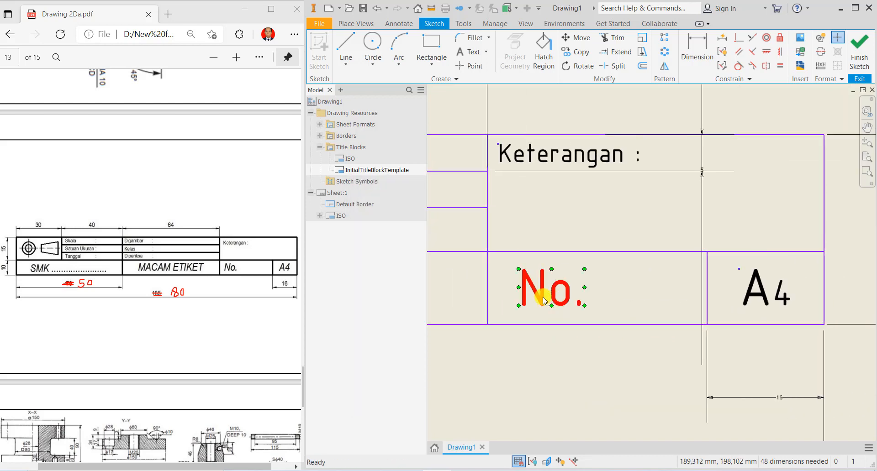
right_click(543, 297)
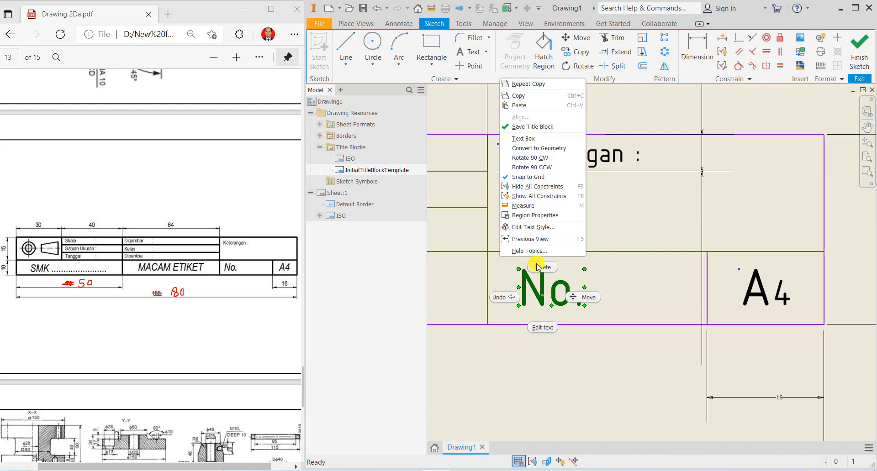
click(512, 98)
click(618, 290)
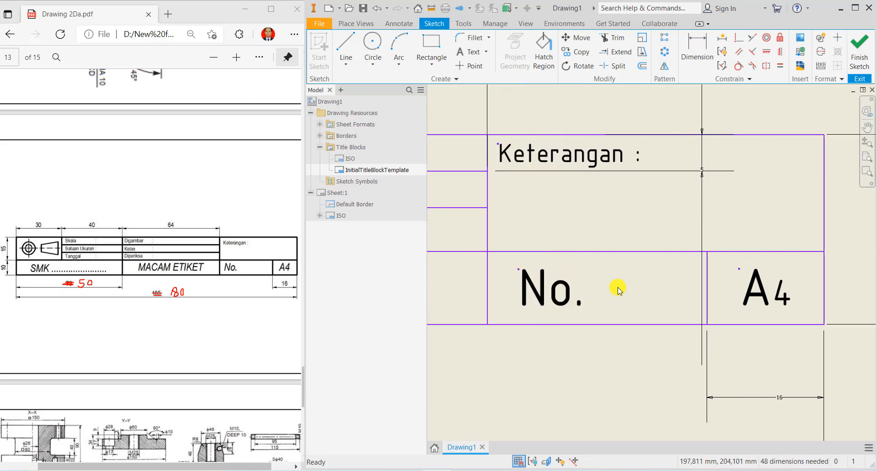
right_click(619, 289)
click(582, 89)
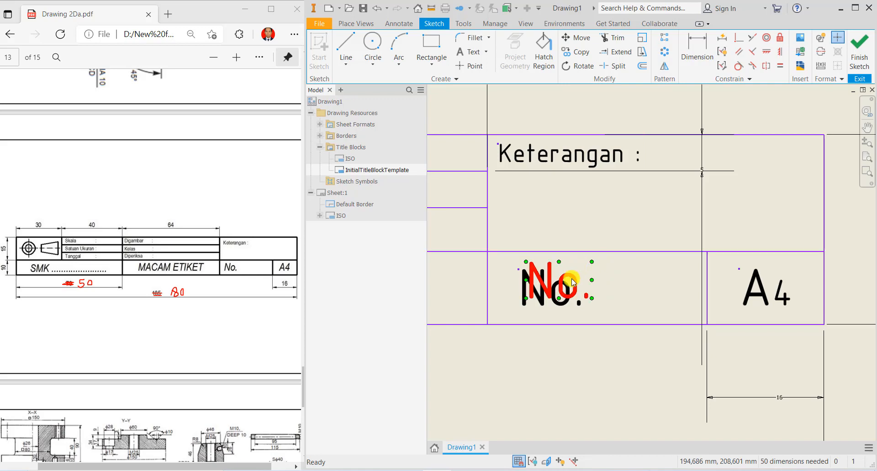
drag(566, 277, 645, 284)
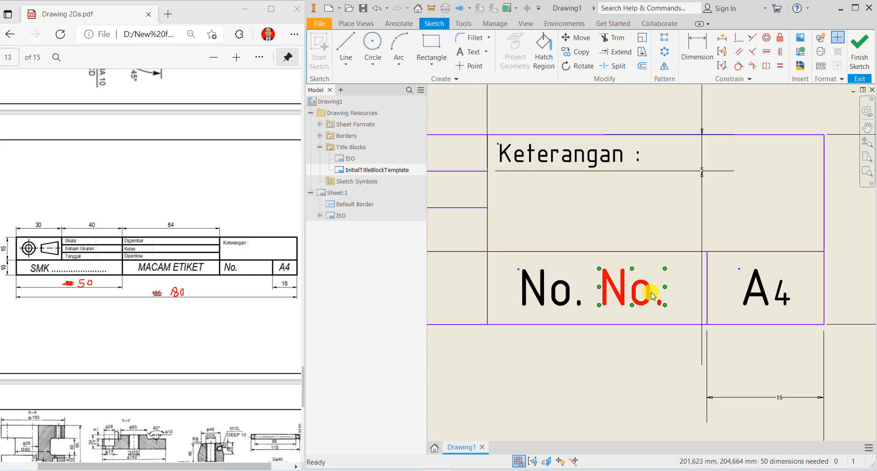
- Make the No. copy a Prompted Entry field and finish the title block sketch
double_click(647, 296)
drag(593, 294, 336, 294)
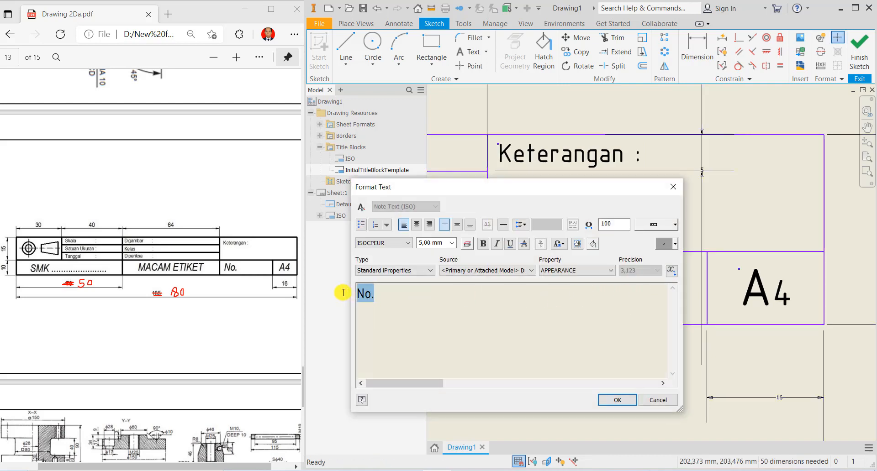
click(413, 270)
click(393, 302)
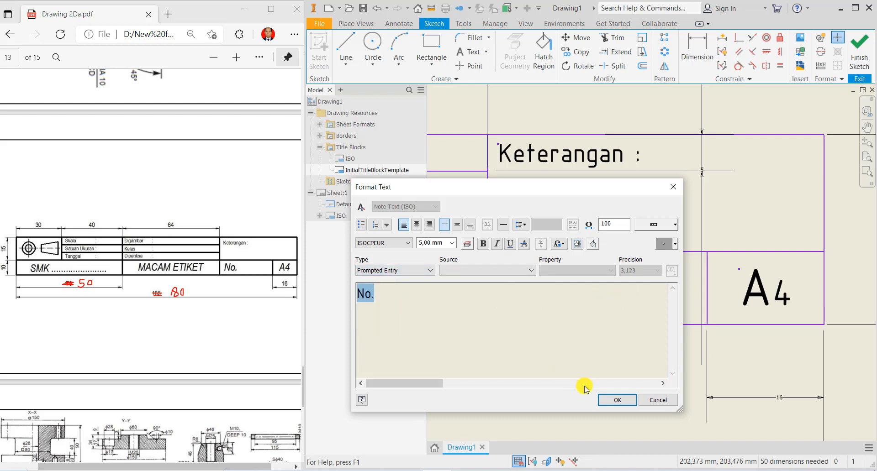
click(615, 400)
scroll(631, 333, down, 5)
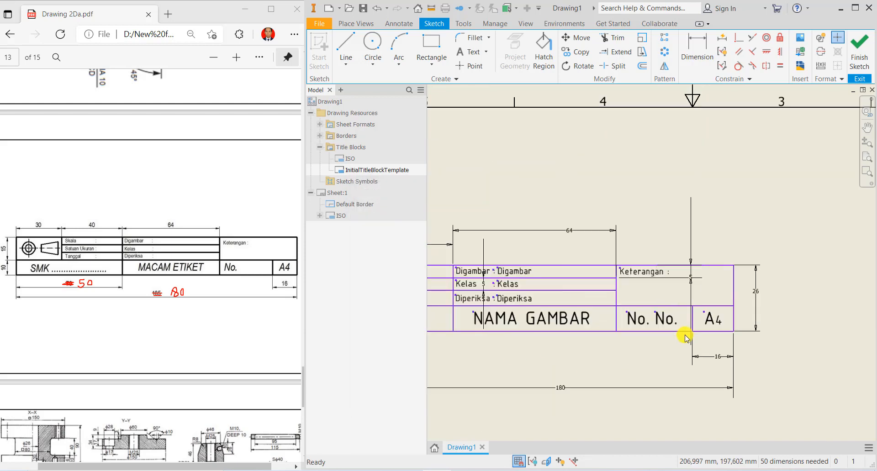
scroll(609, 318, up, 3)
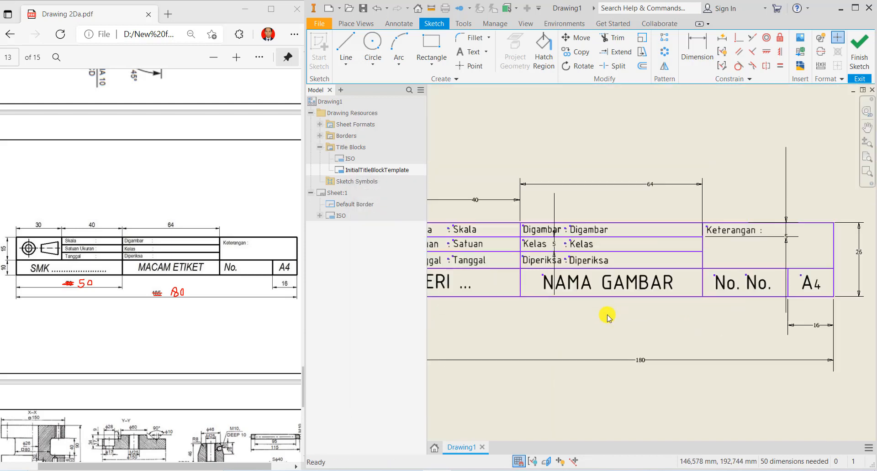
scroll(608, 318, down, 3)
click(859, 53)
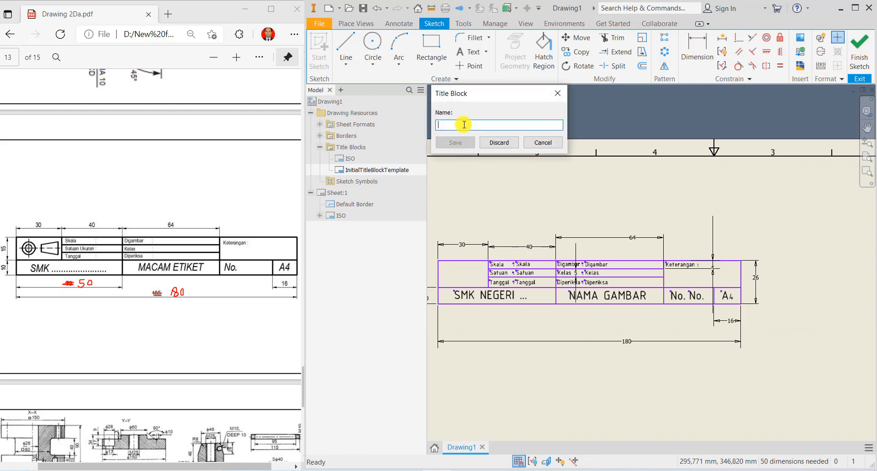
- Save the new title block under the name ETIKET
text(ETIKET)
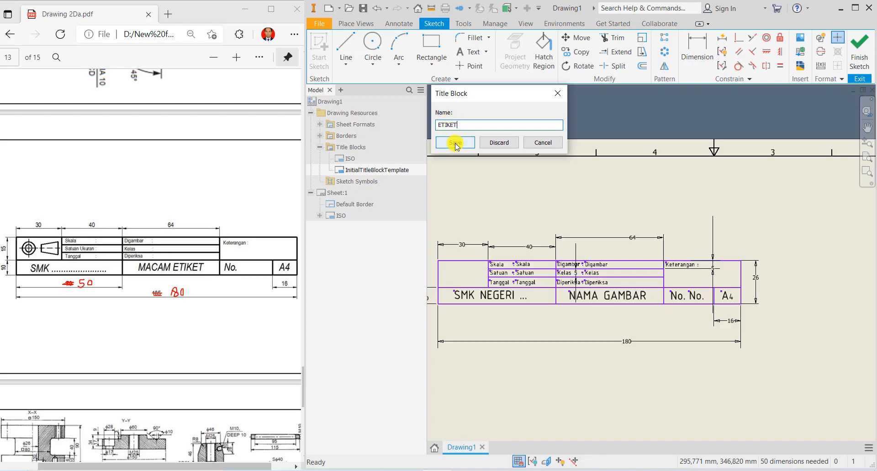
click(452, 142)
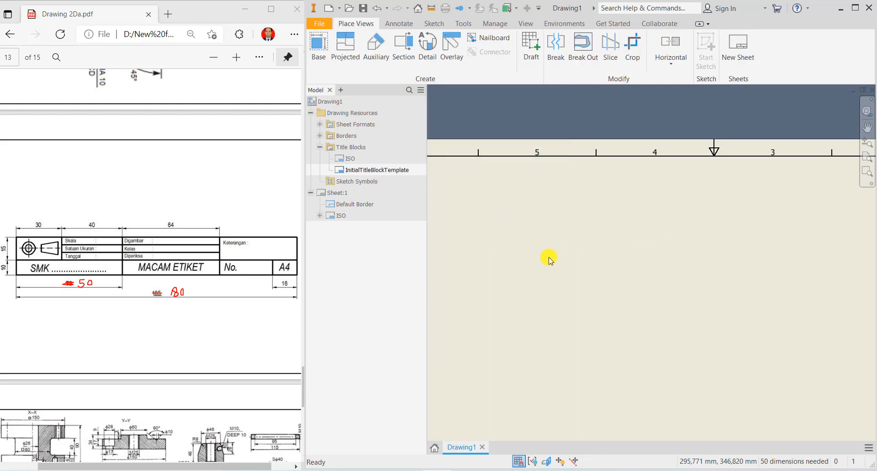
middle_drag(552, 311, 538, 252)
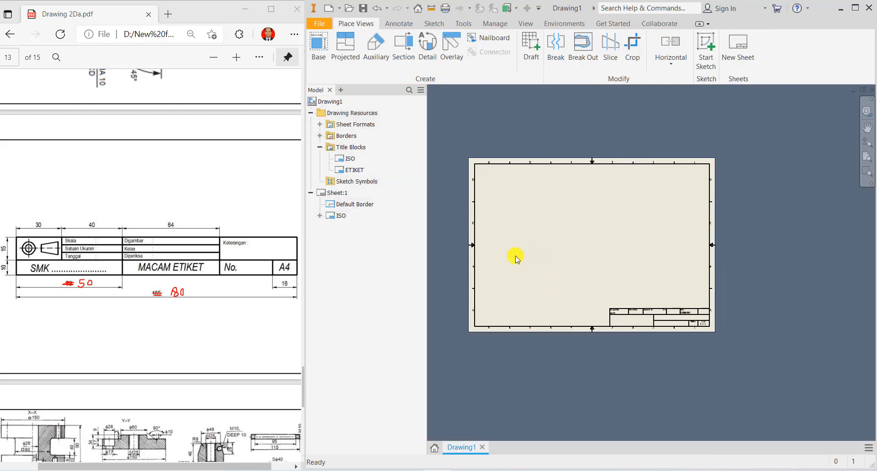
- Delete the ISO title block from Sheet:1 and insert ETIKET in its place
right_click(340, 215)
click(358, 234)
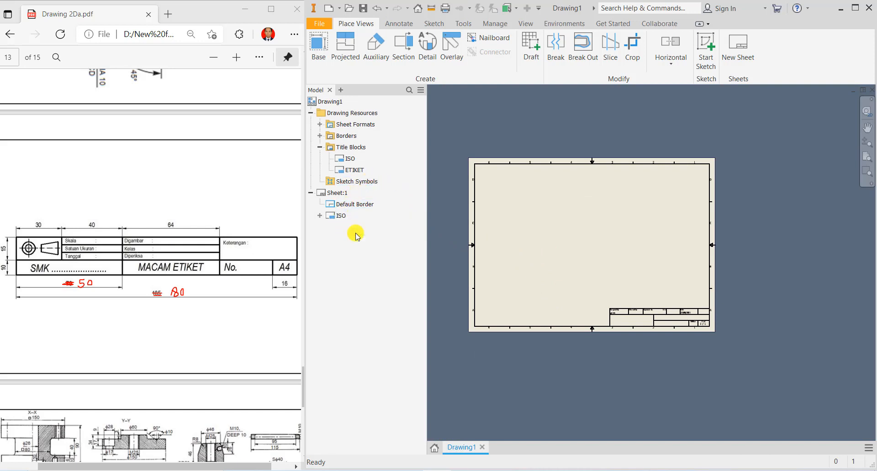
right_click(354, 175)
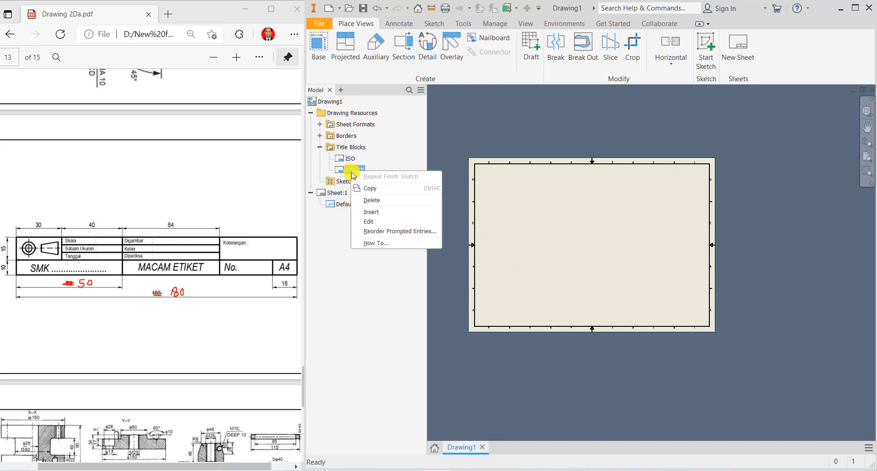
click(372, 213)
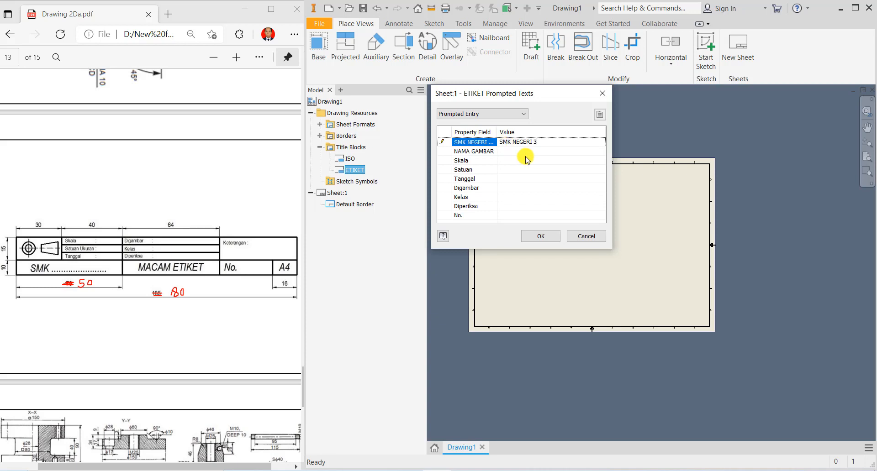
- Fill ETIKET's prompts: PULLEY, scale 1:1, mm, 22/08/21, drafter, class XI, checker, No. 01
click(513, 154)
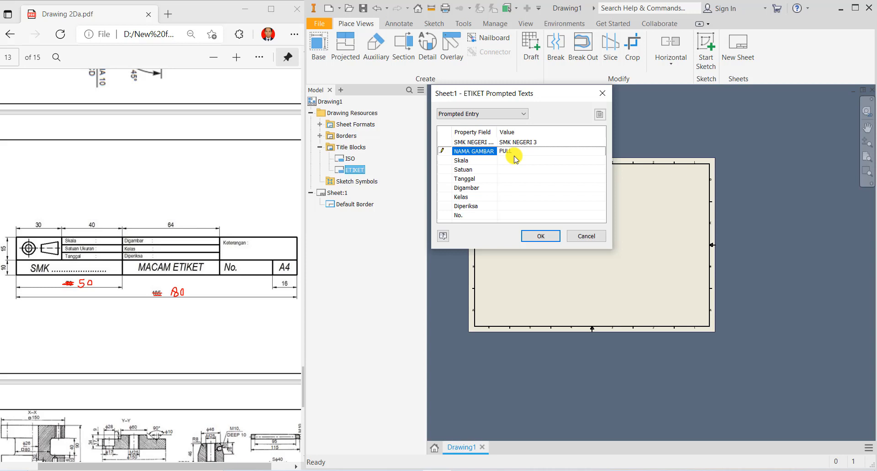
click(514, 161)
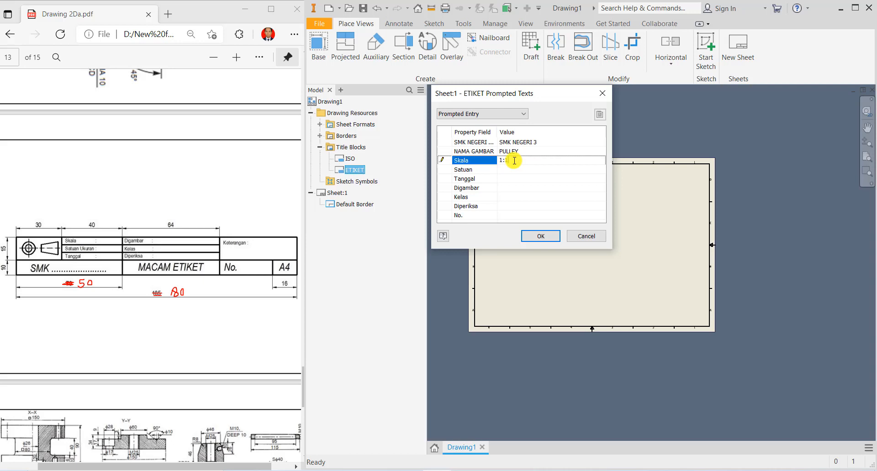
key(Return)
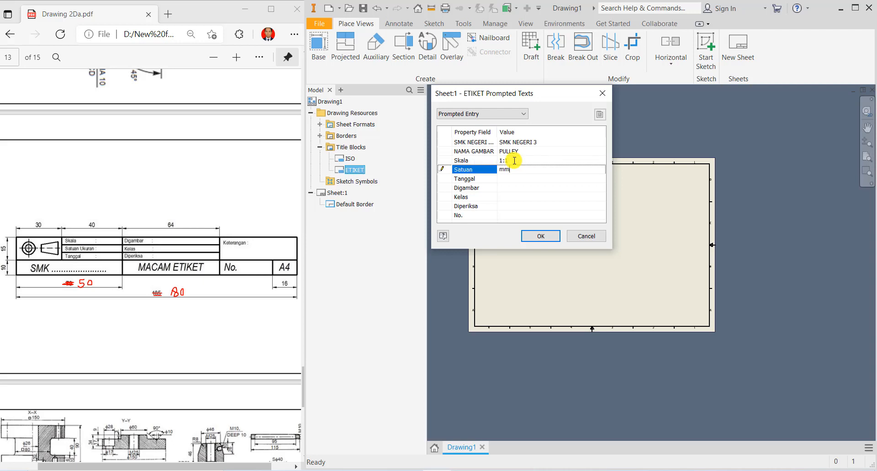
key(Return)
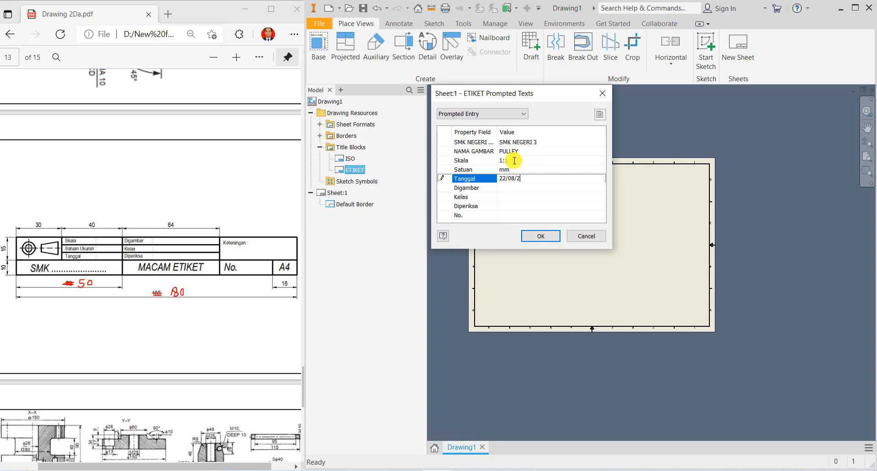
key(Return)
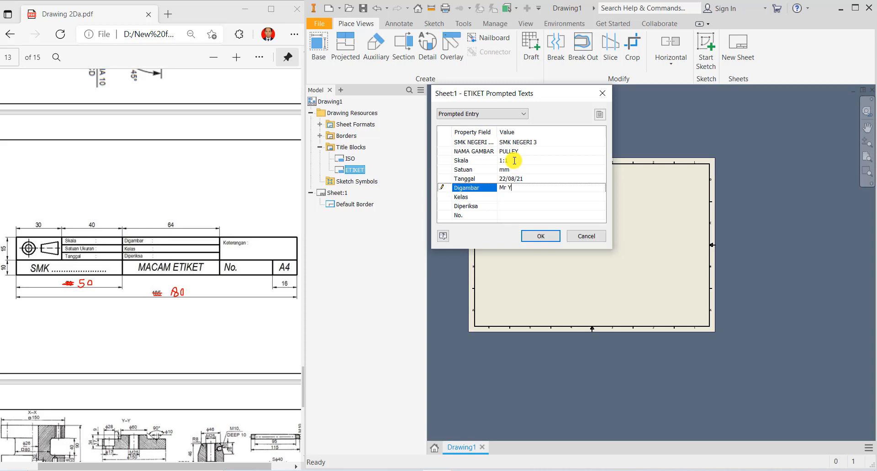
key(Return)
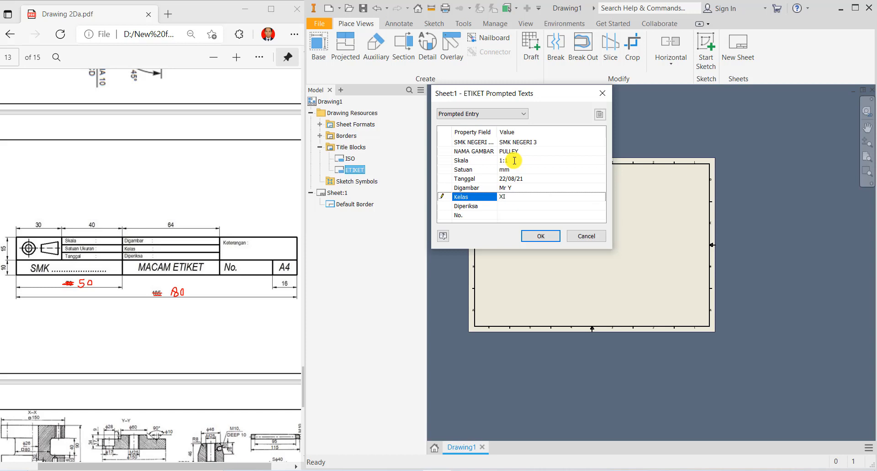
key(Return)
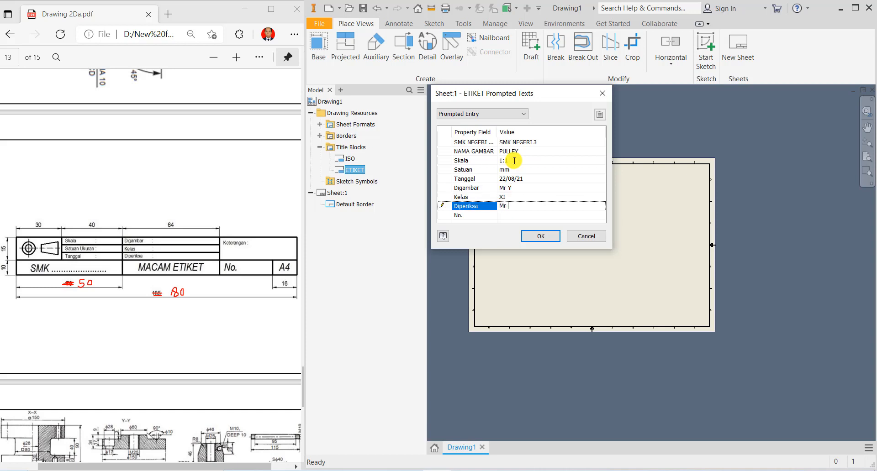
key(Return)
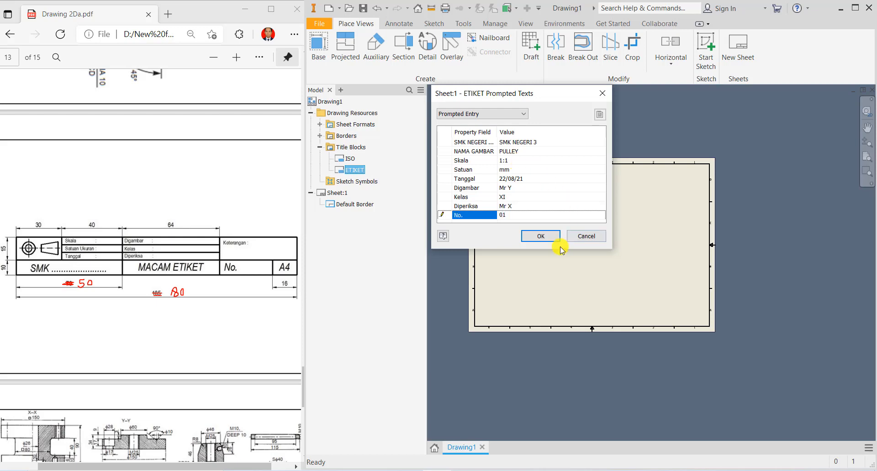
click(548, 236)
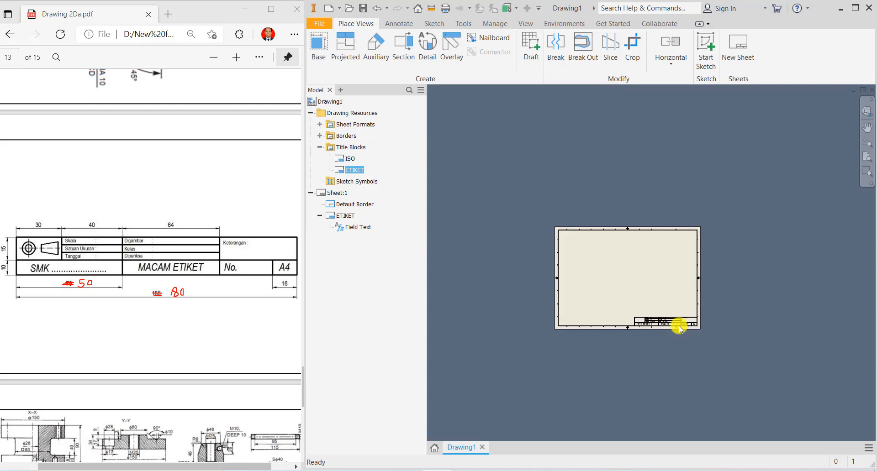
scroll(679, 326, up, 5)
scroll(640, 313, down, 4)
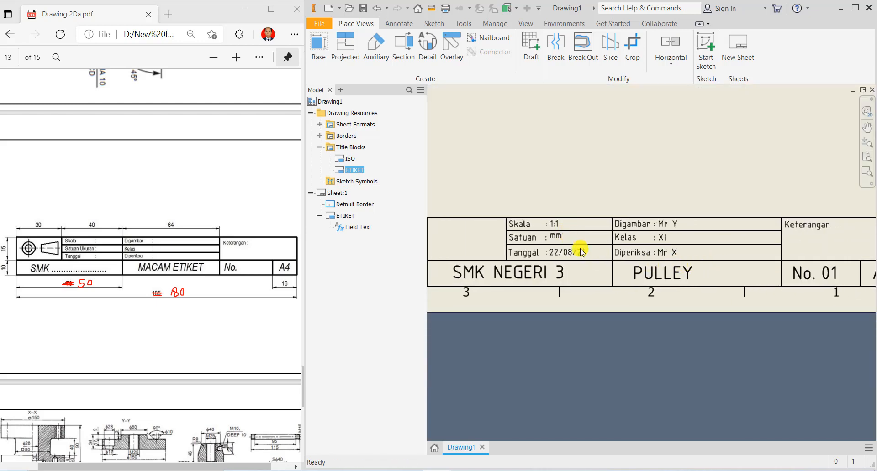
scroll(767, 279, down, 2)
scroll(706, 243, down, 1)
middle_drag(705, 243, 716, 312)
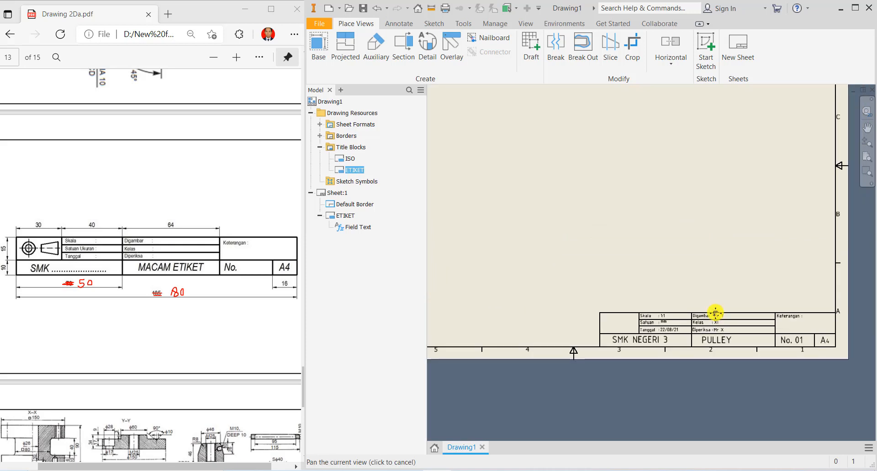
scroll(717, 312, down, 3)
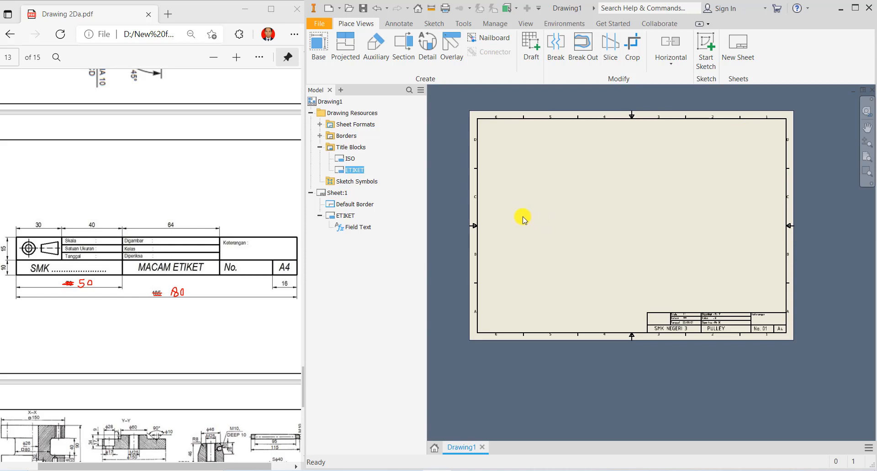
- Change Sheet:1 from A3 to A4 landscape (297 × 210) in Edit Sheet
right_click(345, 194)
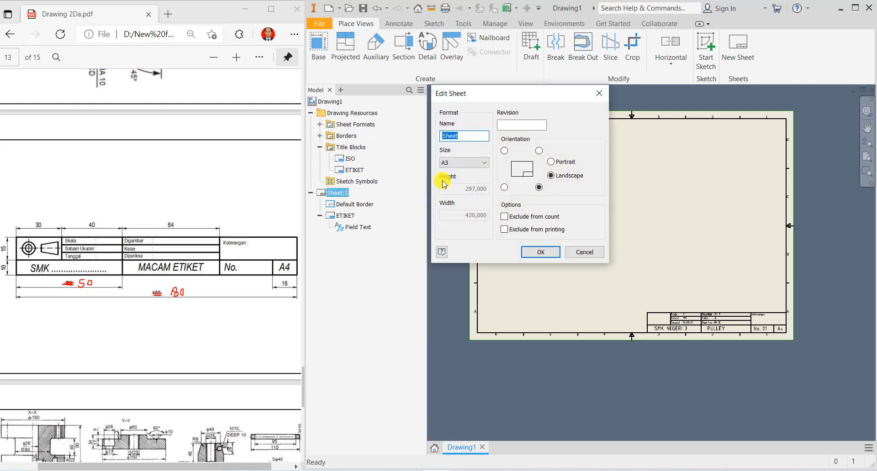
click(484, 166)
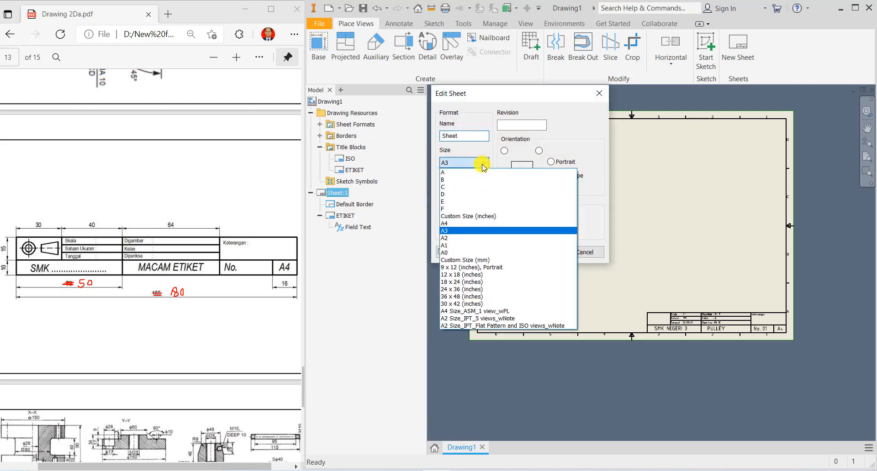
click(466, 224)
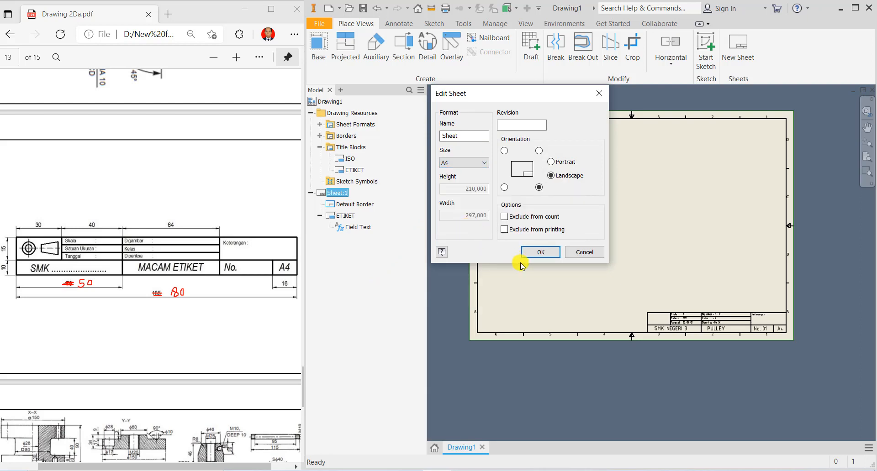
click(554, 163)
click(543, 253)
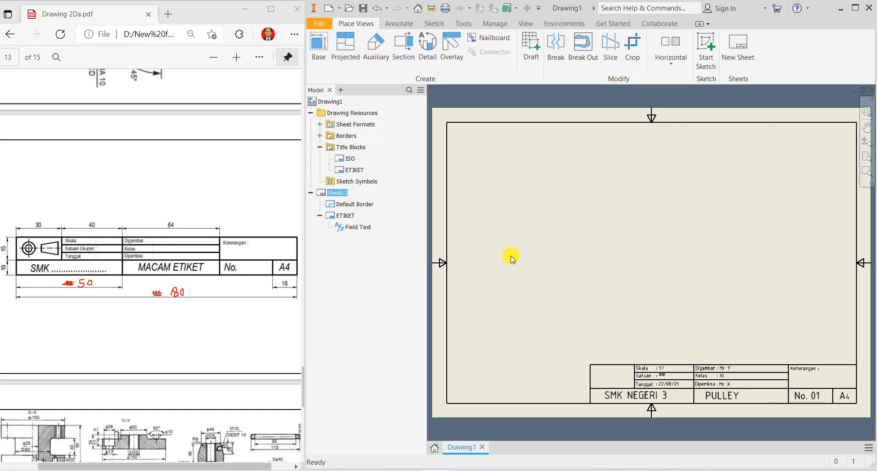
scroll(500, 249, up, 3)
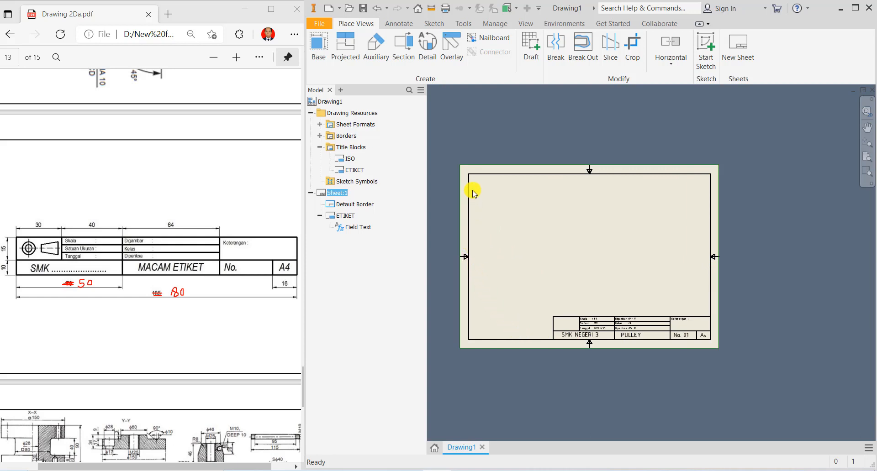
- Start defining a new zone border and expand its extra options
right_click(351, 140)
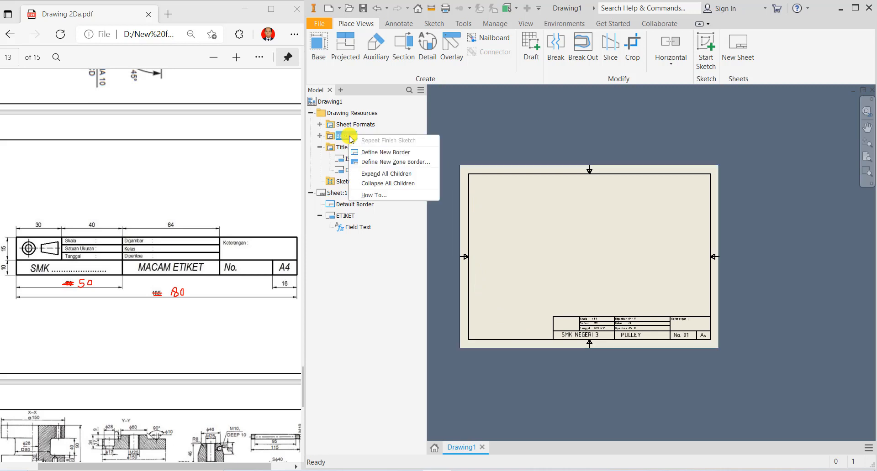
click(371, 162)
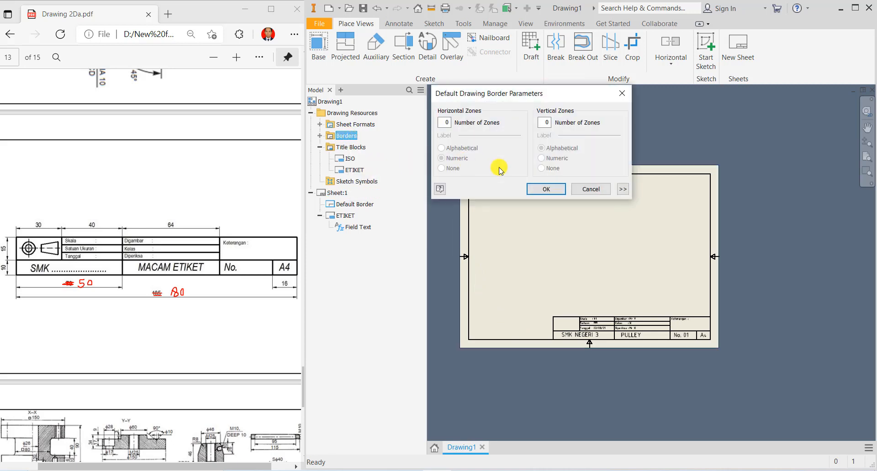
click(623, 190)
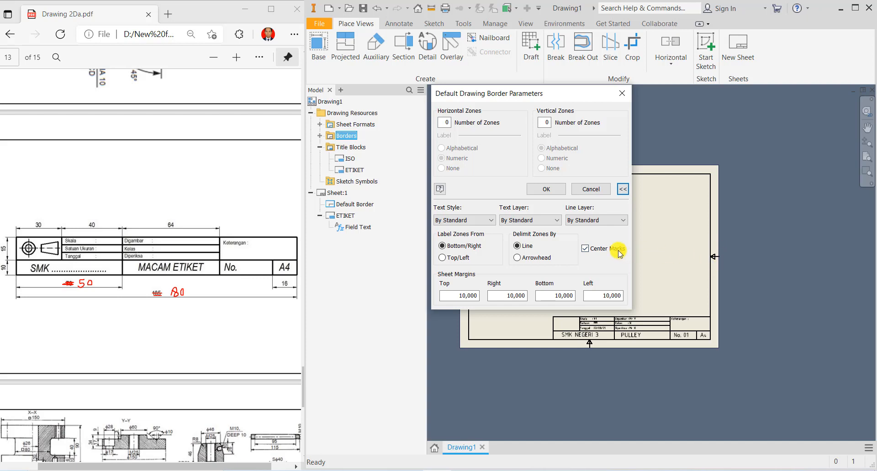
- Turn off centre marks and set margins to 5 top, right and bottom, 20 left
click(585, 249)
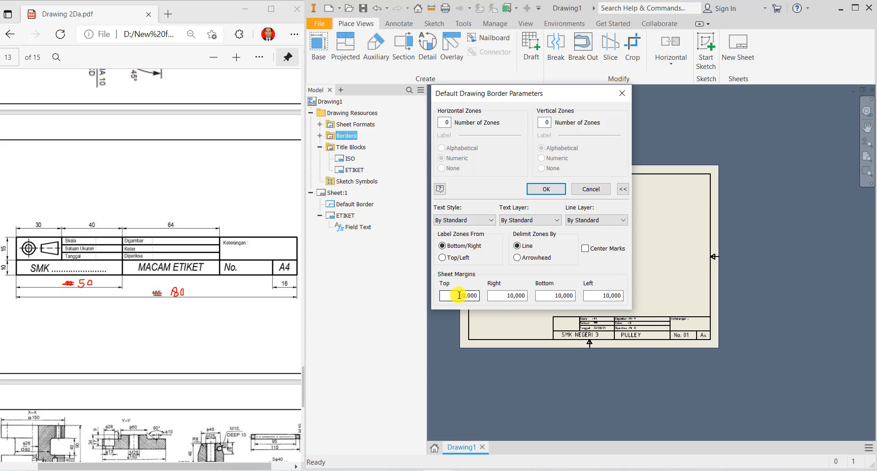
drag(459, 295, 491, 296)
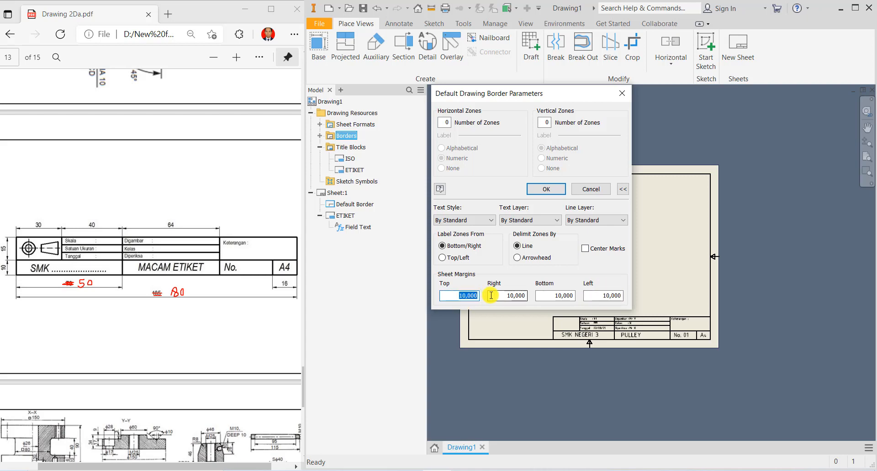
text(5)
key(Tab)
text(5)
key(Tab)
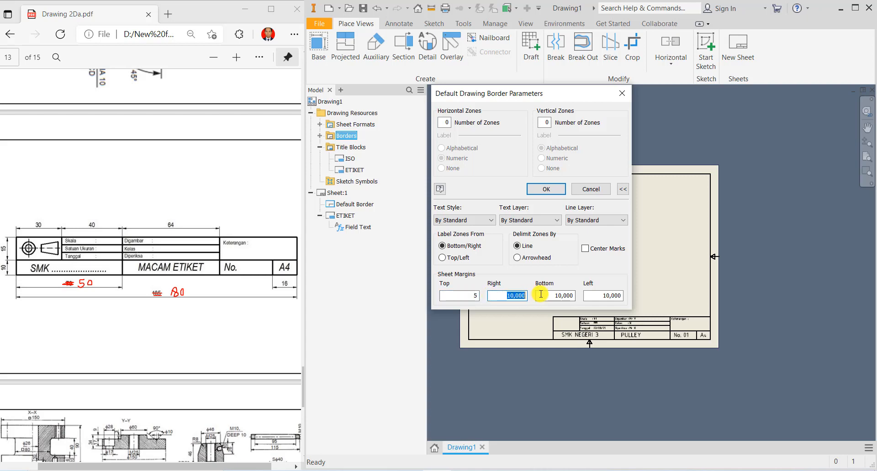
text(5)
key(Tab)
text(2)
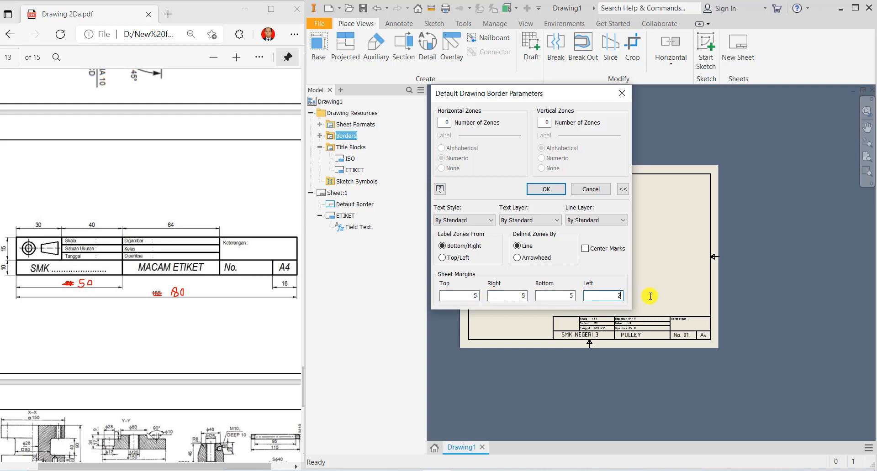
text(0)
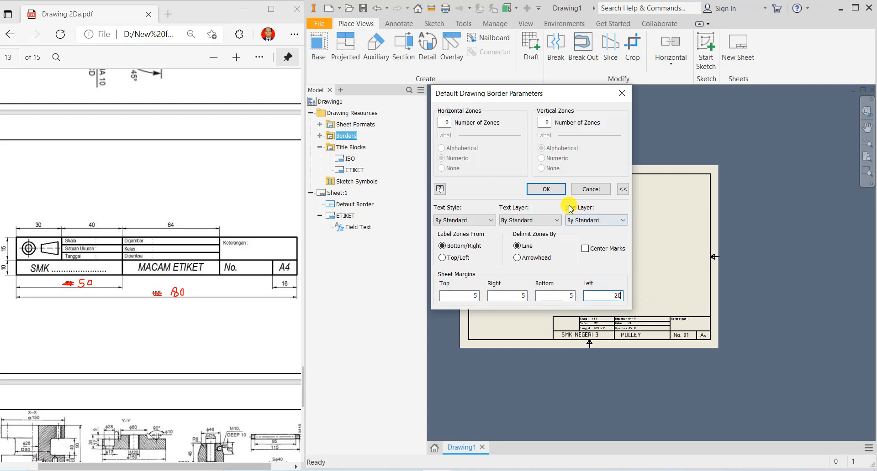
- Confirm the border parameters, finish the sketch and save the border as 'Garis tepi'
click(546, 190)
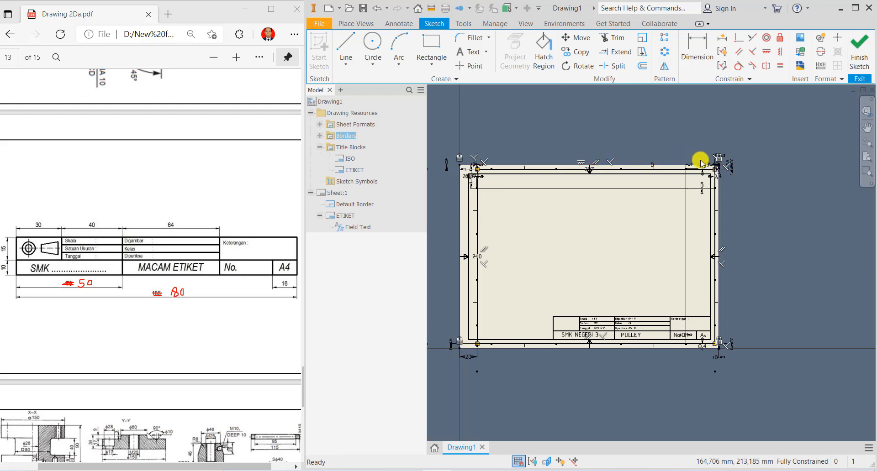
click(855, 56)
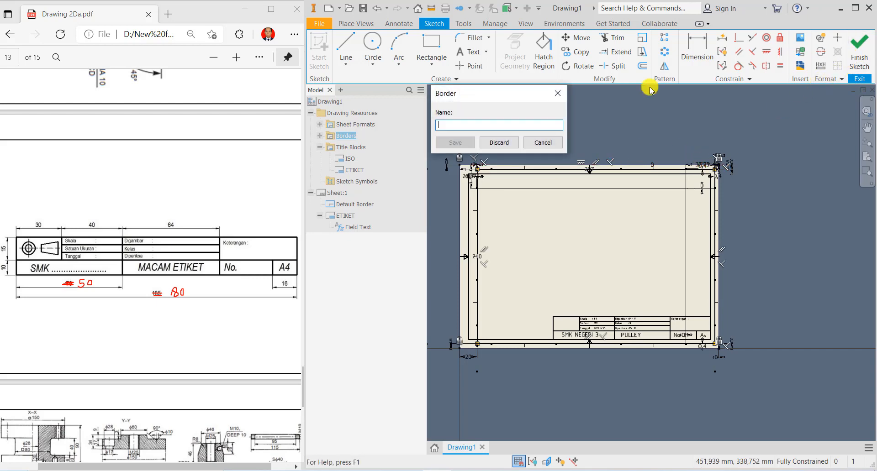
text(b)
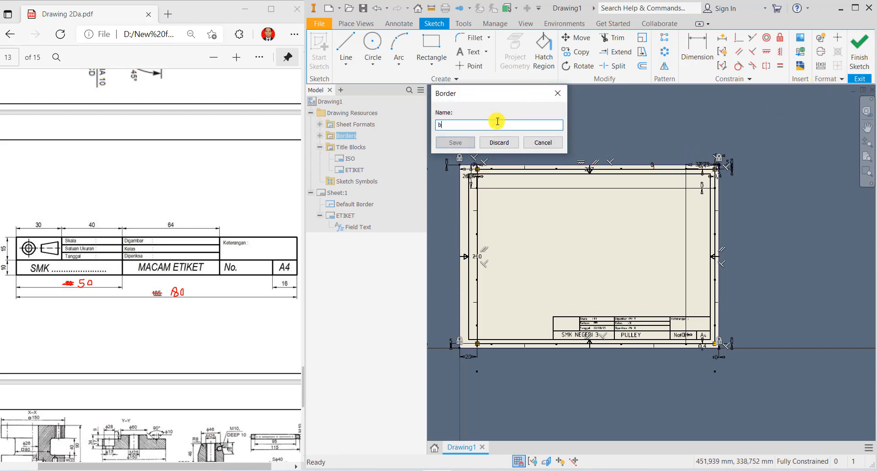
text(ored\)
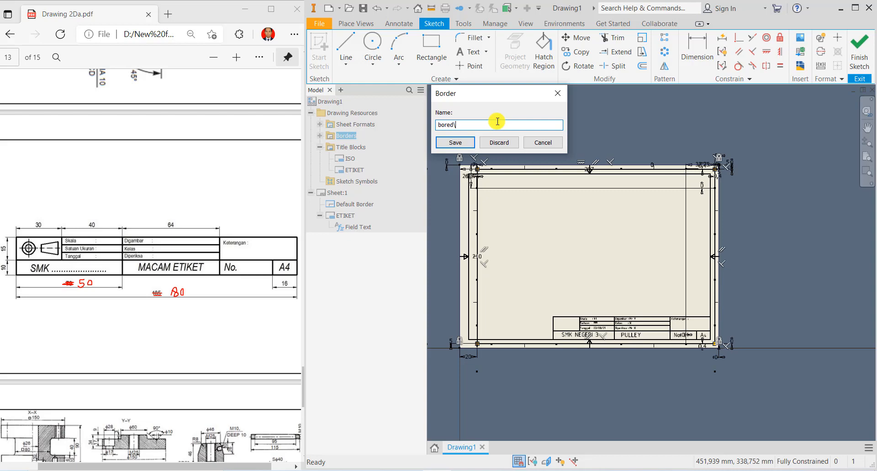
key(BackSpace)
key(BackSpace)
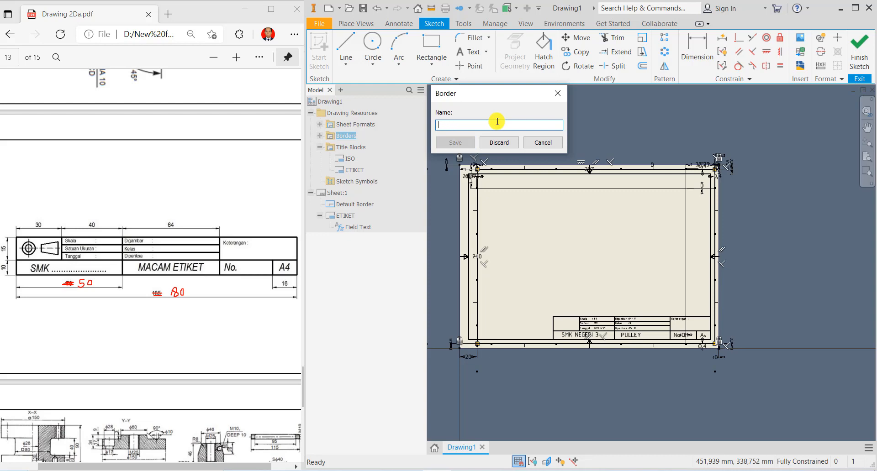
text(Garis tepi)
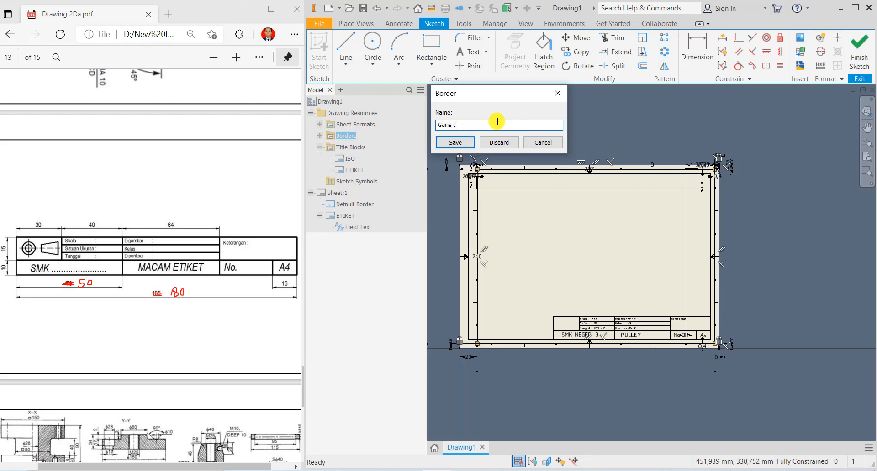
click(458, 140)
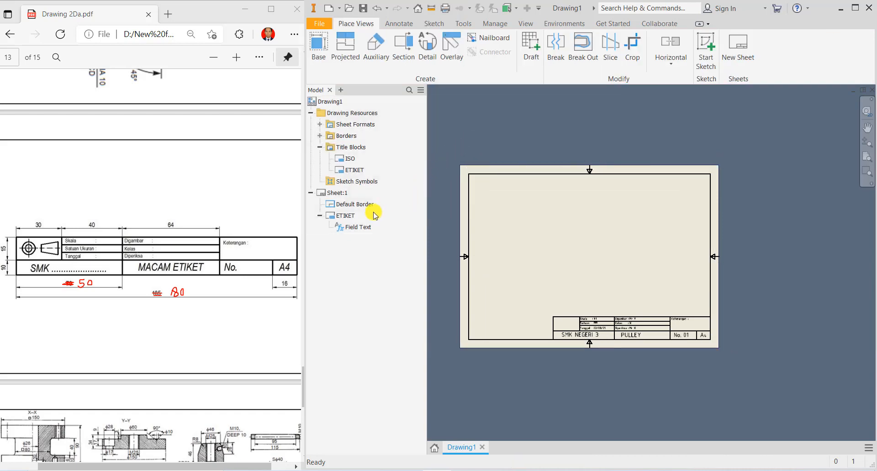
- Delete the Default Border from Sheet:1
click(329, 193)
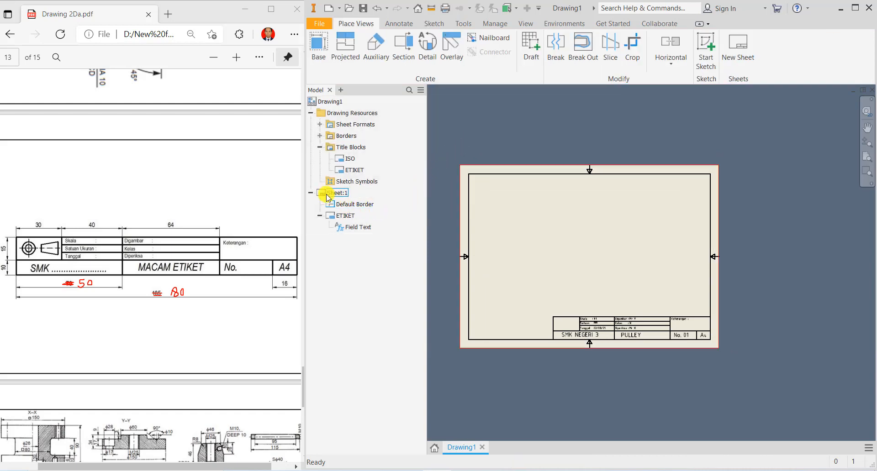
right_click(352, 206)
click(361, 220)
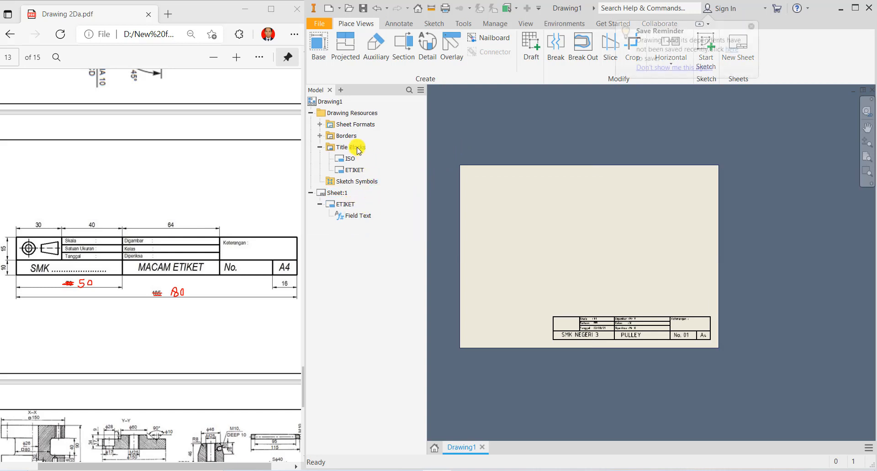
- Insert the saved Garis tepi border onto Sheet:1 and zoom in on the title block
click(320, 136)
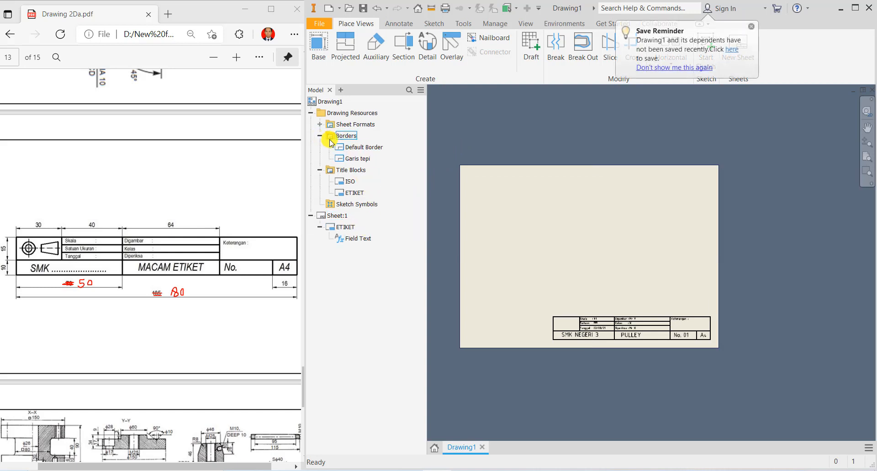
click(358, 160)
right_click(359, 164)
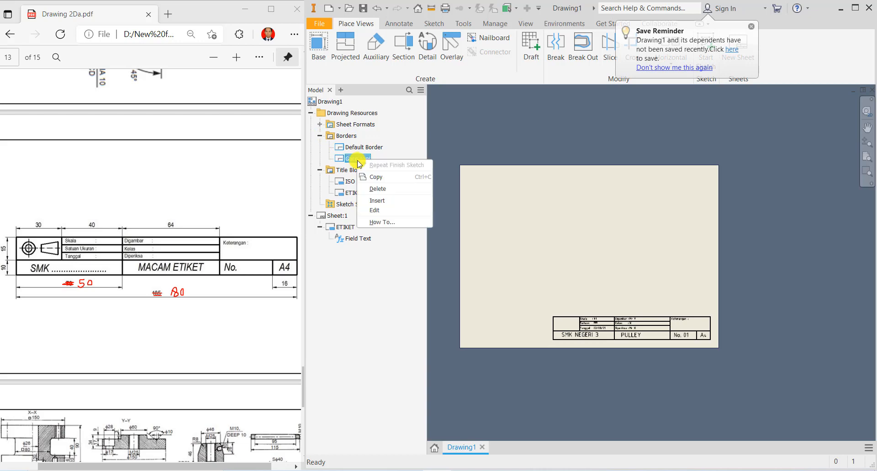
click(375, 210)
click(564, 232)
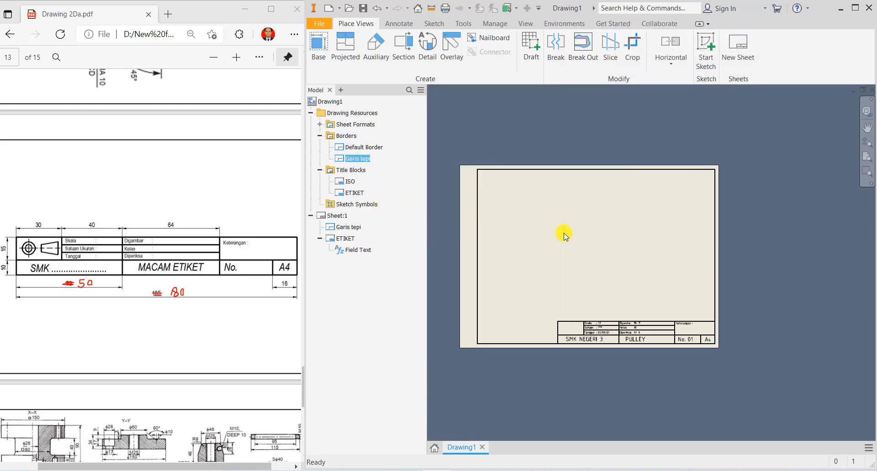
scroll(622, 304, up, 3)
scroll(622, 304, down, 7)
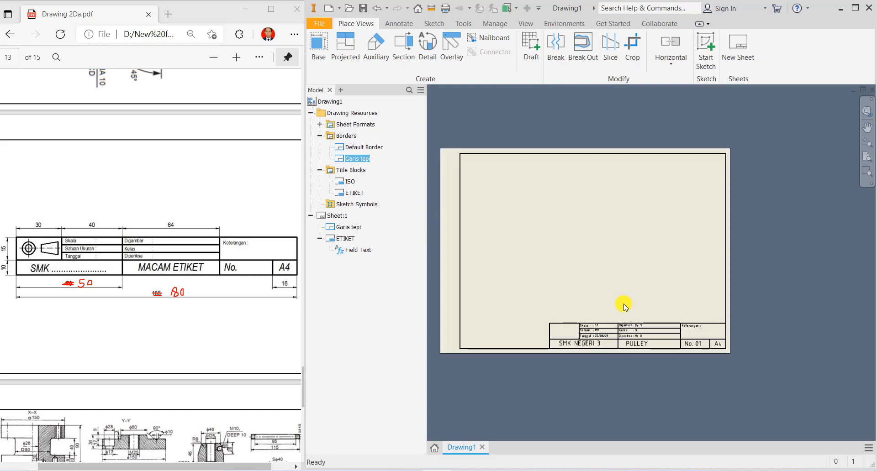
middle_drag(622, 305, 668, 269)
scroll(668, 268, up, 2)
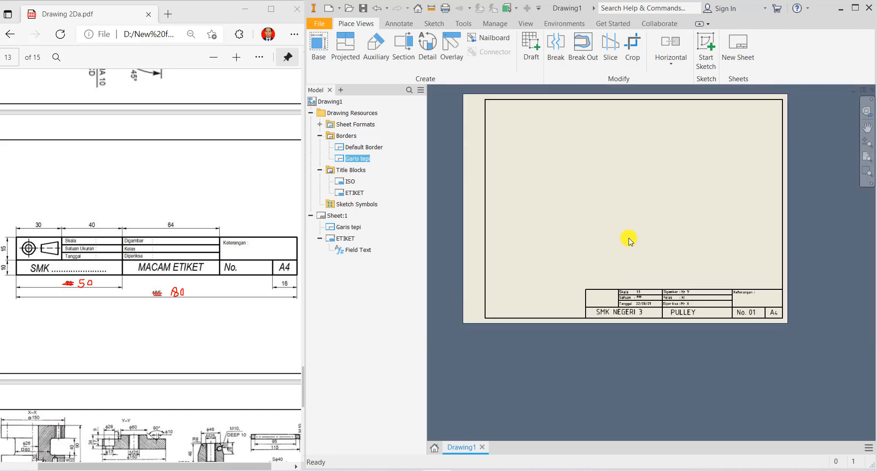
scroll(612, 255, down, 1)
scroll(599, 318, down, 3)
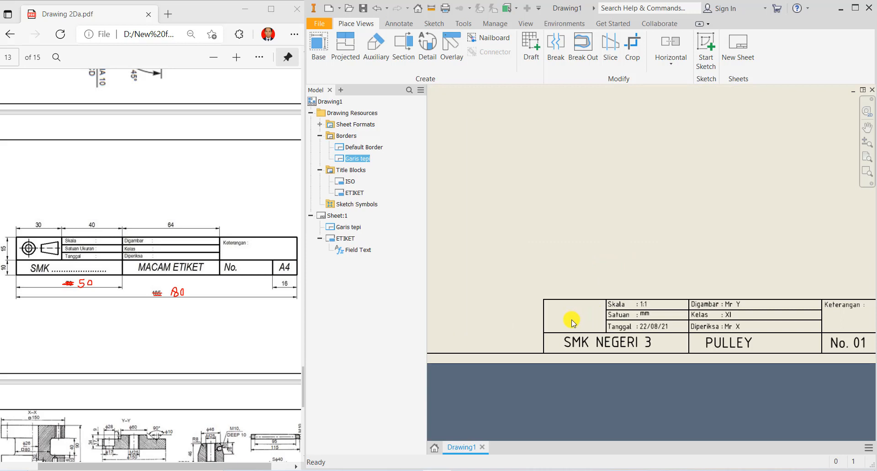
scroll(572, 322, down, 2)
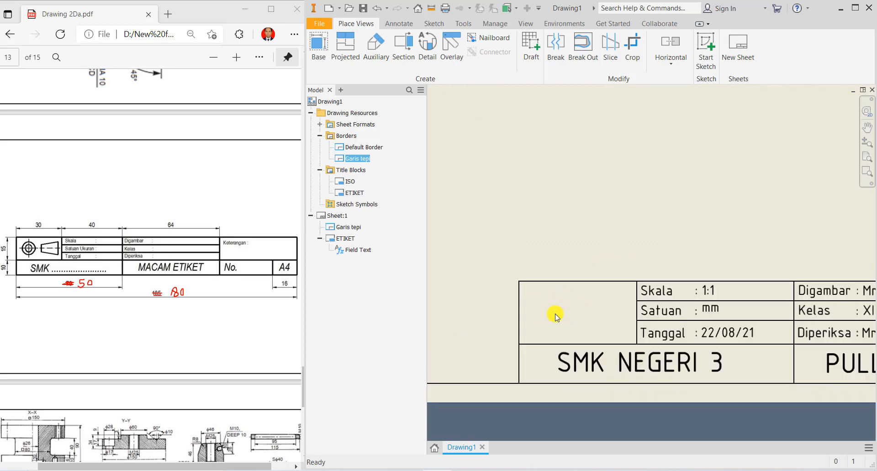
scroll(572, 312, up, 1)
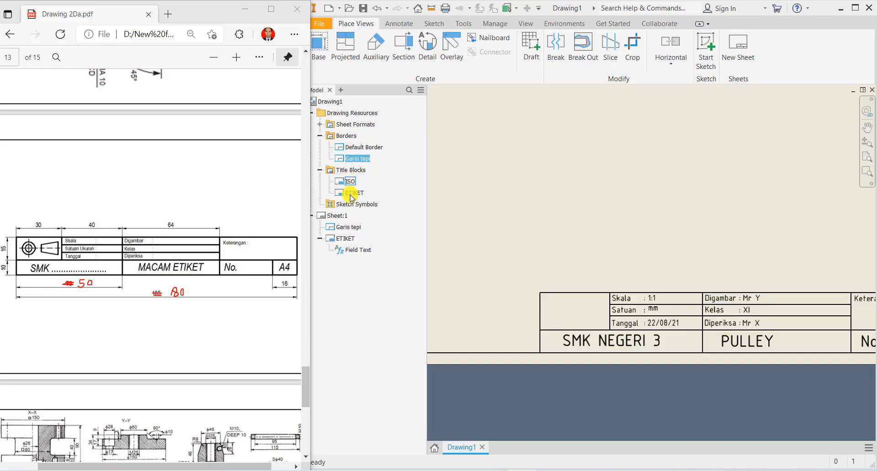
- Create a new sketch symbol and start inserting an image into it
right_click(357, 208)
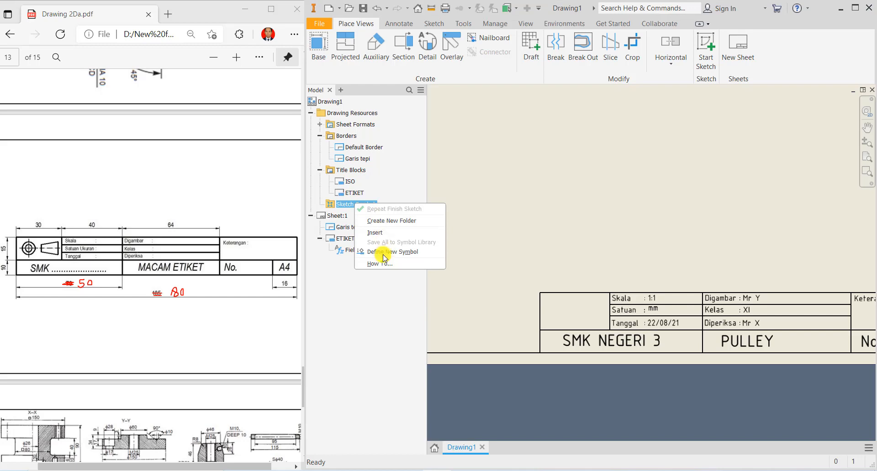
click(383, 252)
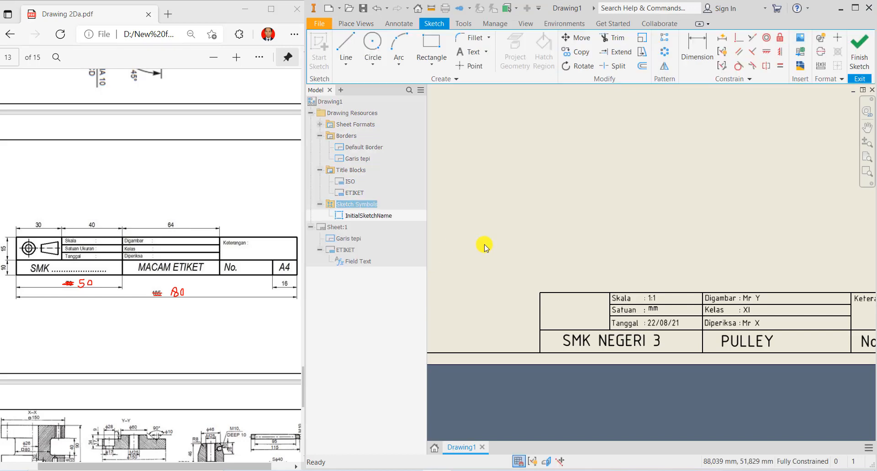
click(799, 43)
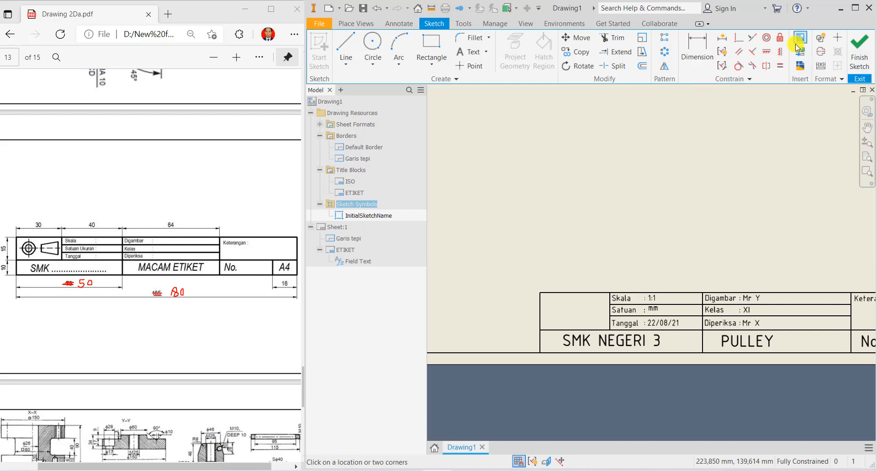
click(552, 314)
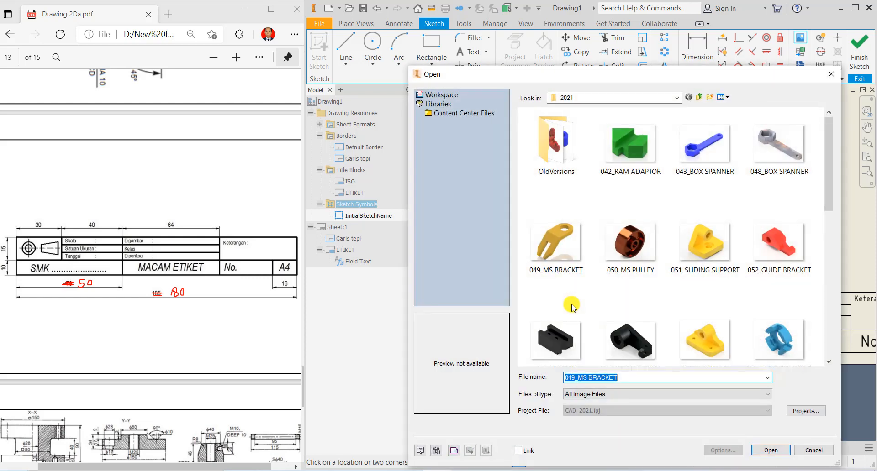
- Open the PROYEKSI AMERIKA image from the LOGO DAN GAMBAR folder on drive D
click(699, 97)
click(699, 96)
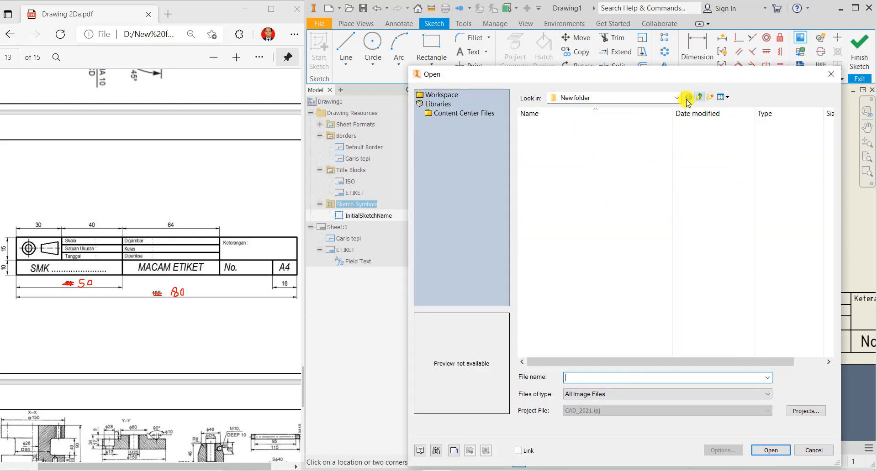
click(677, 97)
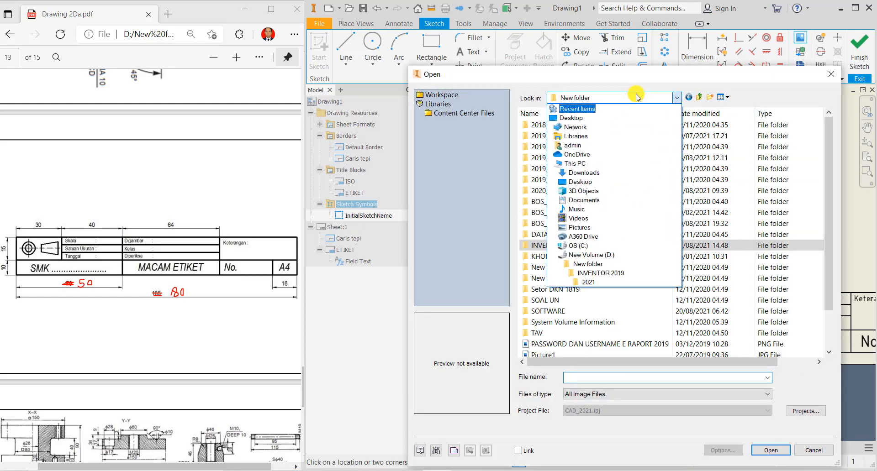
click(589, 255)
scroll(582, 221, down, 4)
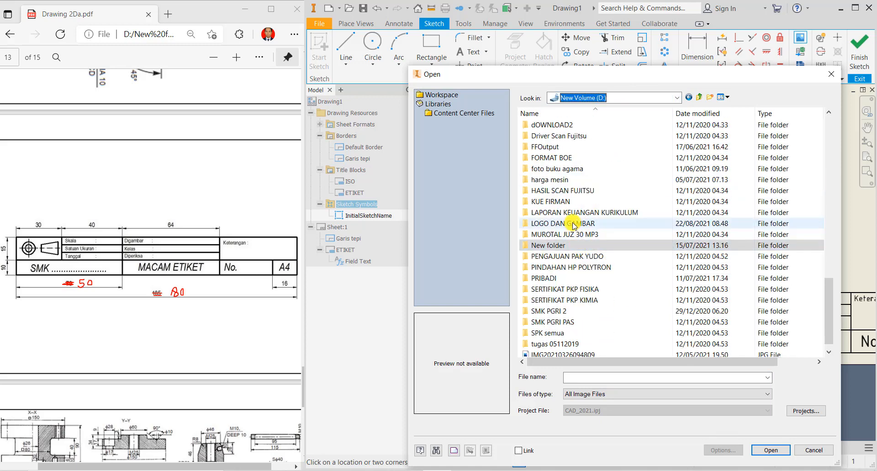
double_click(550, 186)
scroll(623, 236, down, 12)
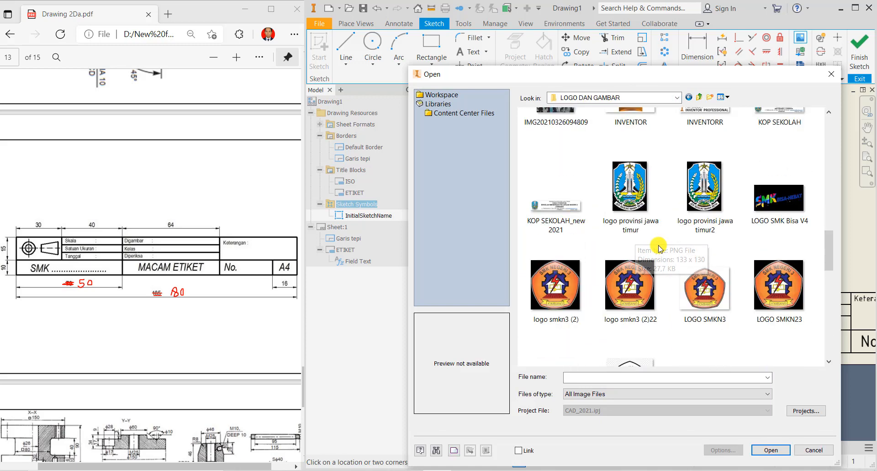
click(688, 224)
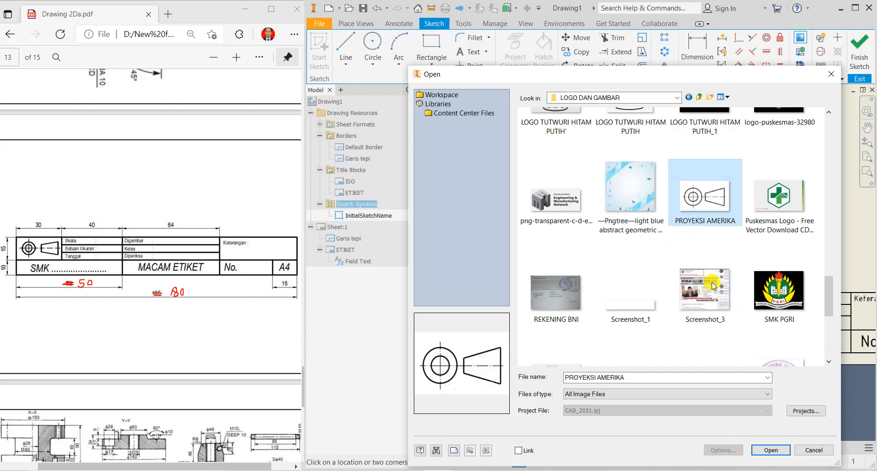
click(762, 451)
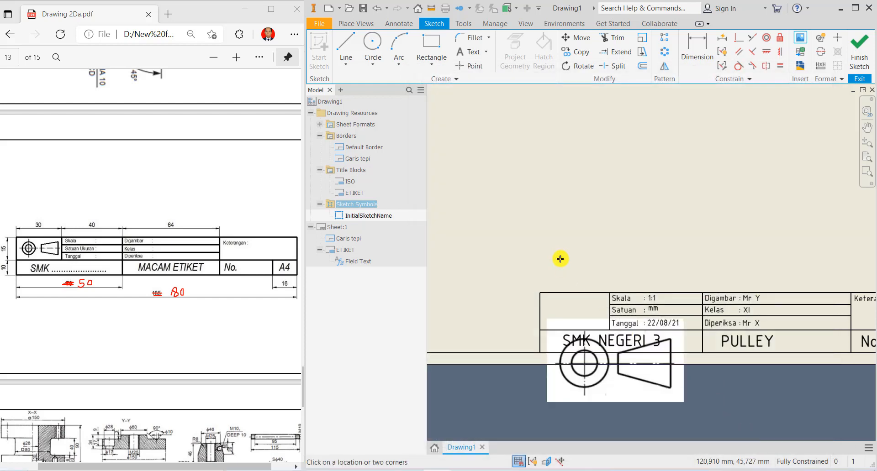
- Move the PROYEKSI AMERIKA image into the title block and resize it to fill the left cell
right_click(560, 259)
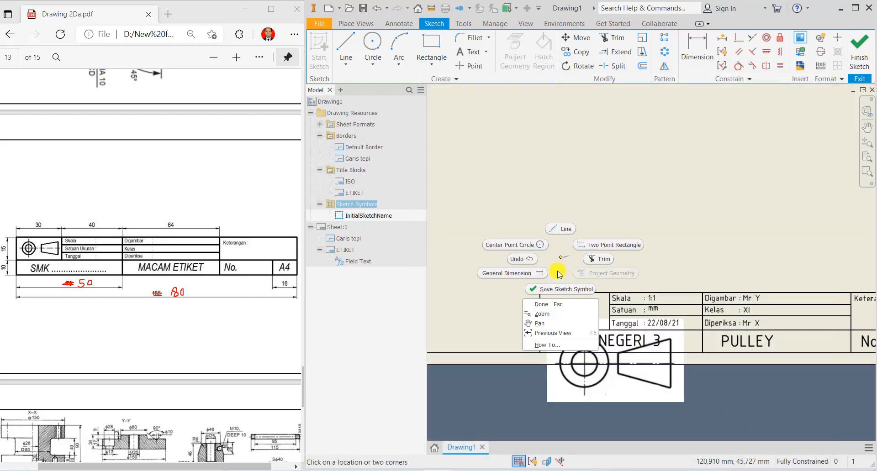
click(553, 305)
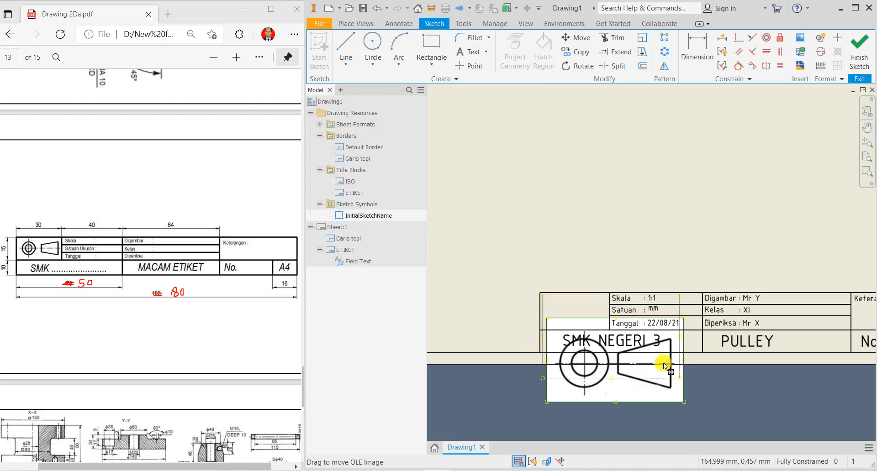
drag(663, 363, 662, 365)
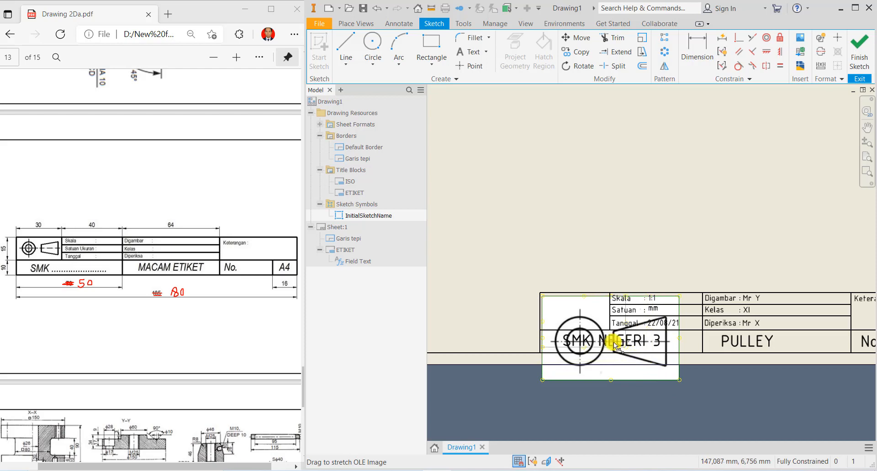
drag(612, 341, 588, 313)
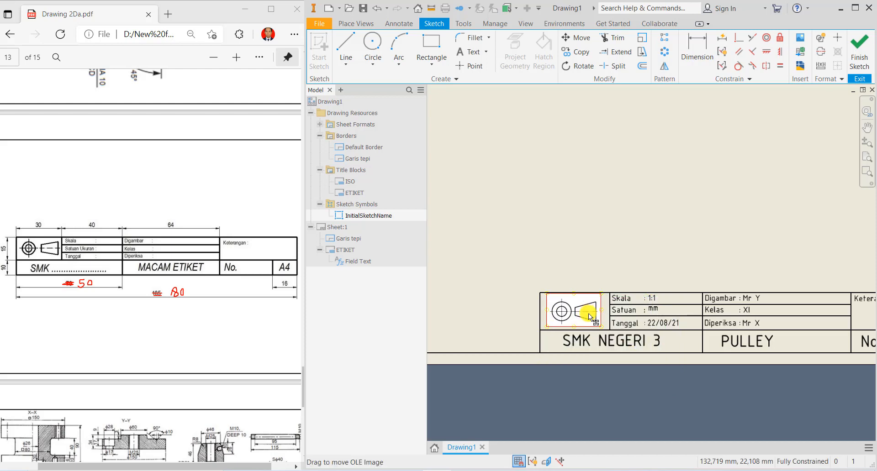
scroll(588, 314, up, 3)
scroll(588, 313, down, 10)
middle_drag(630, 302, 651, 312)
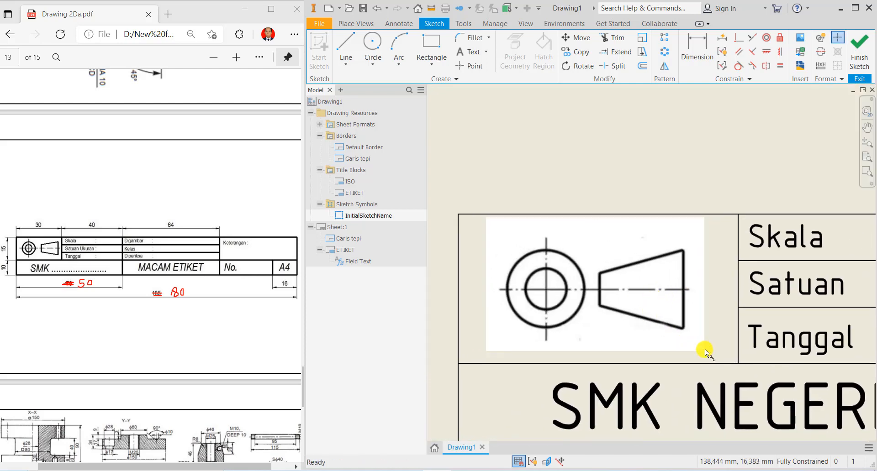
drag(705, 350, 720, 358)
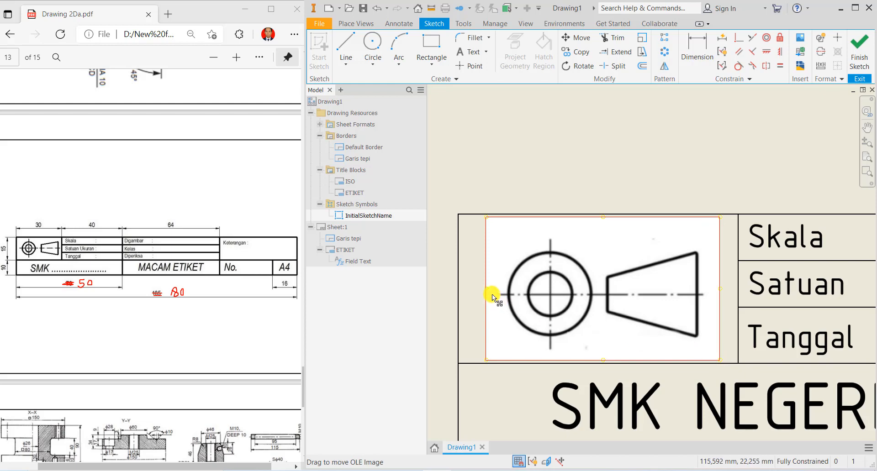
- Finish the symbol sketch and save it as 'SIMBOL PROYEKSI'
click(859, 48)
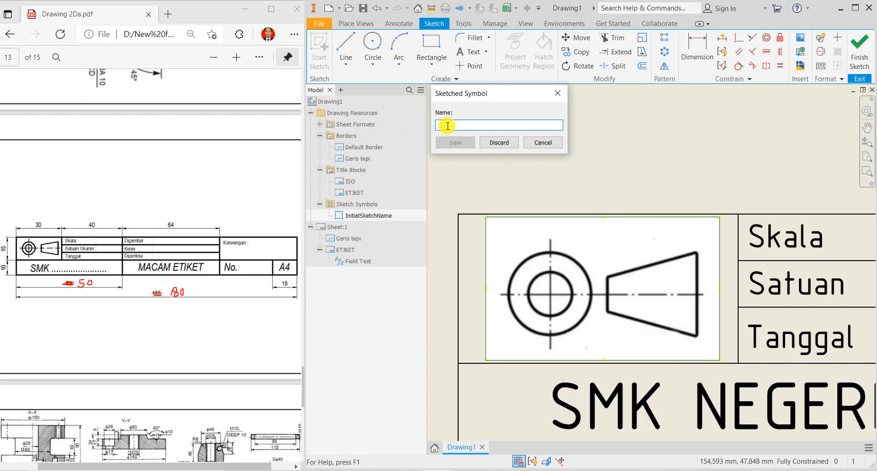
text(SIMBOL PROYEKSI)
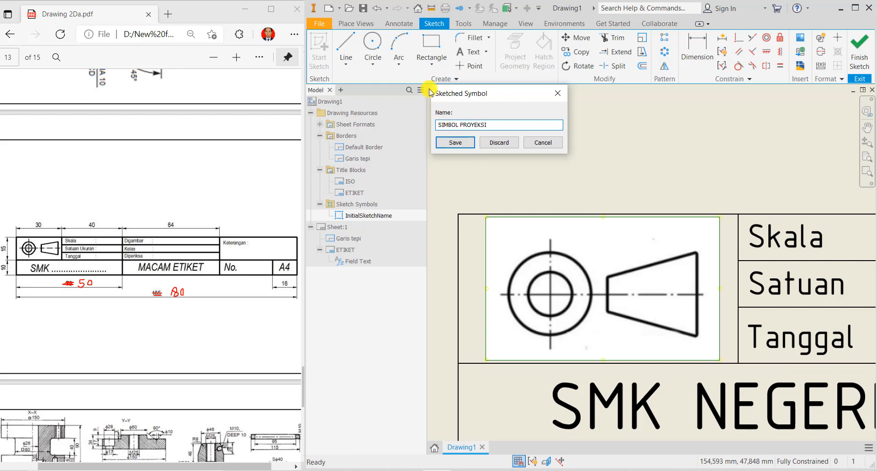
click(457, 143)
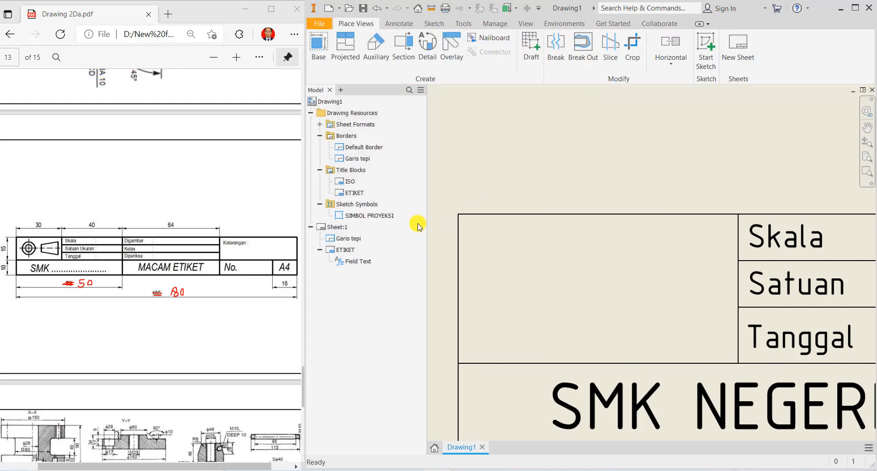
- Insert one SIMBOL PROYEKSI symbol into the title block's left box
right_click(359, 218)
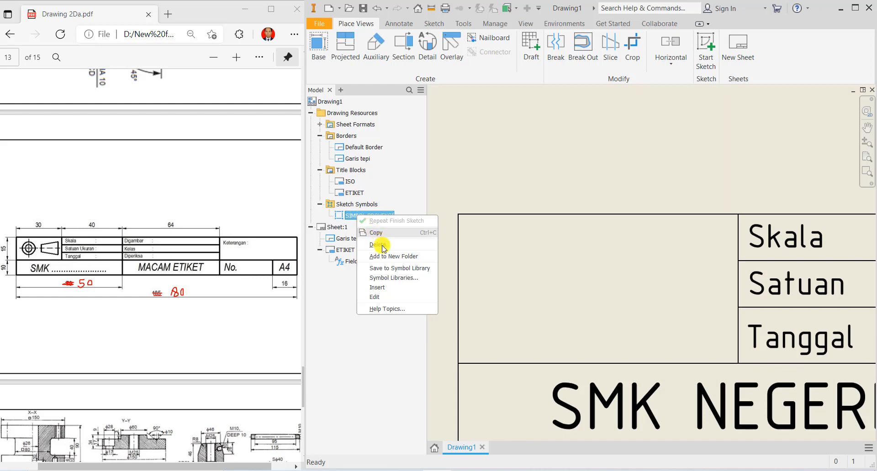
click(386, 288)
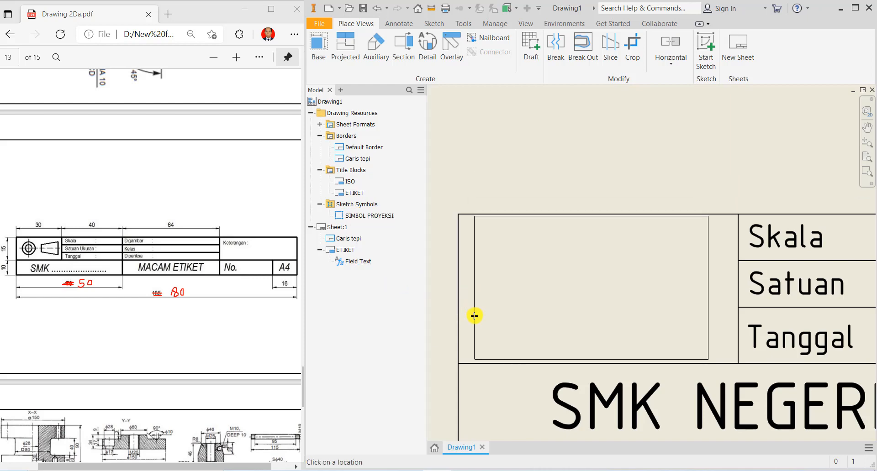
click(474, 315)
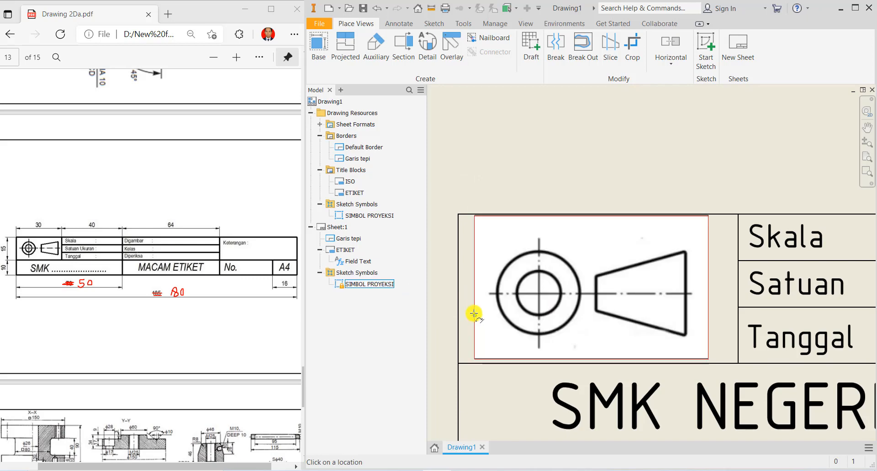
right_click(465, 170)
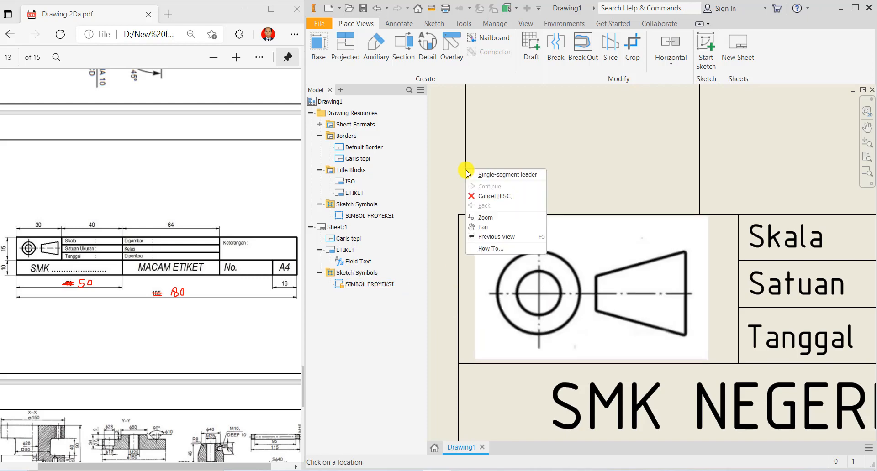
click(490, 197)
scroll(562, 231, down, 5)
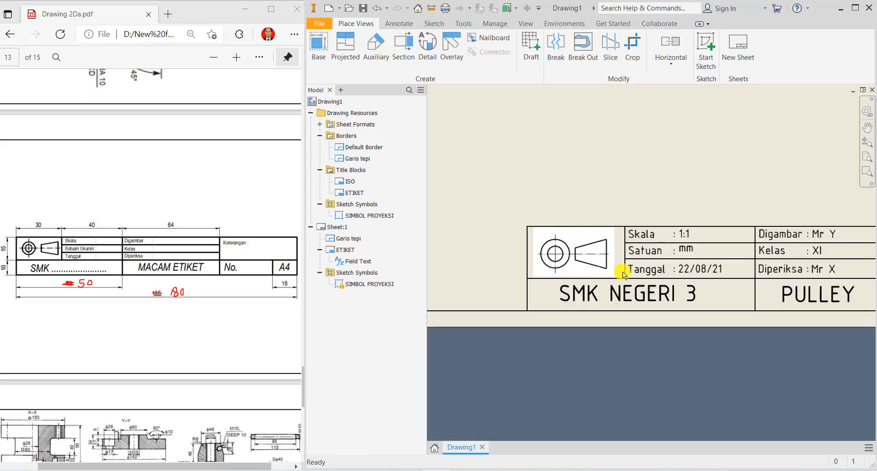
scroll(623, 272, down, 2)
scroll(623, 272, down, 3)
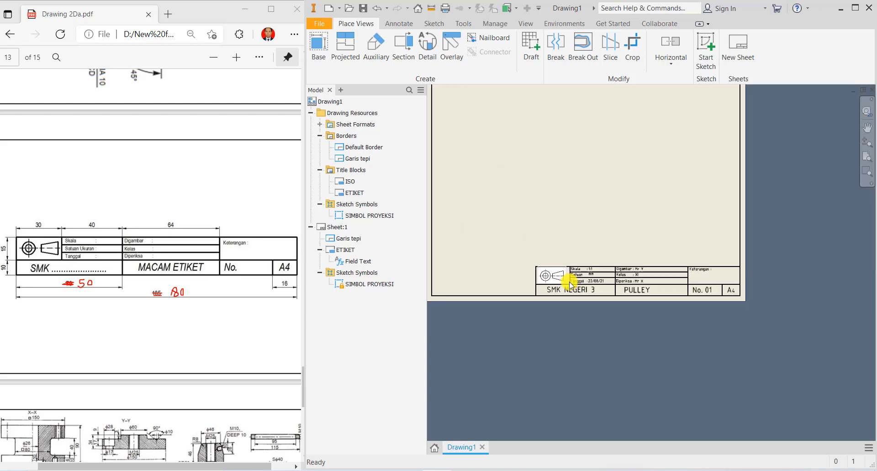
scroll(561, 293, up, 3)
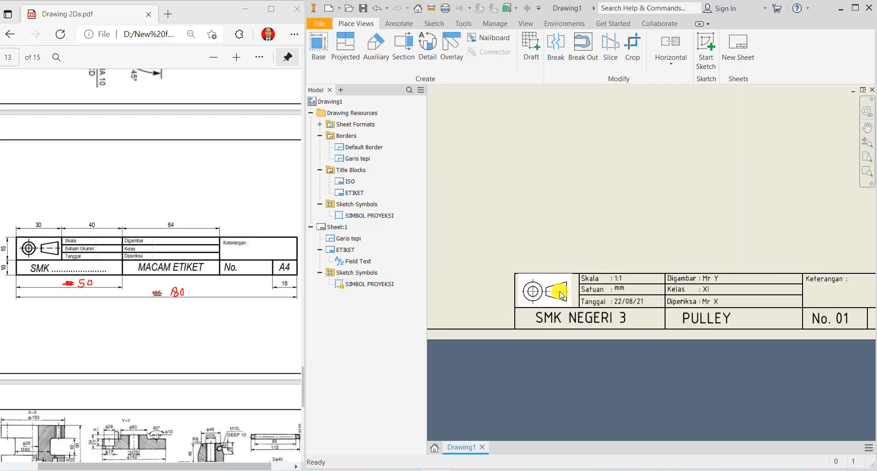
scroll(561, 295, up, 2)
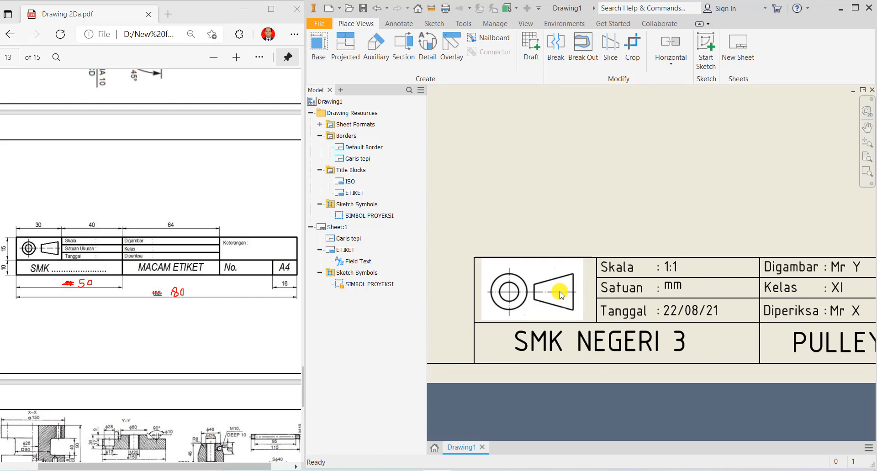
scroll(561, 295, down, 1)
scroll(562, 295, down, 5)
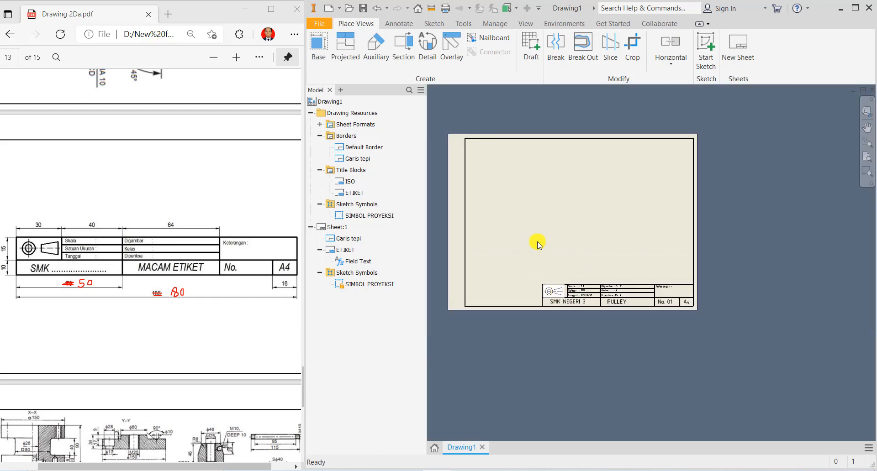
scroll(494, 183, up, 3)
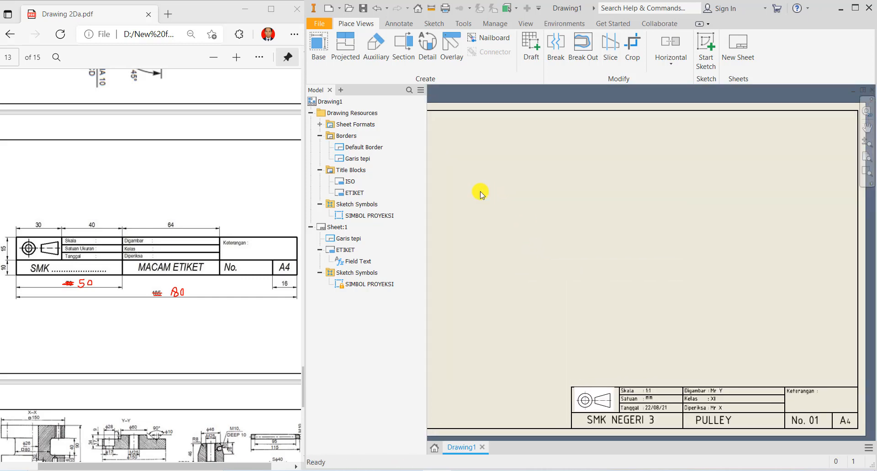
scroll(482, 194, down, 2)
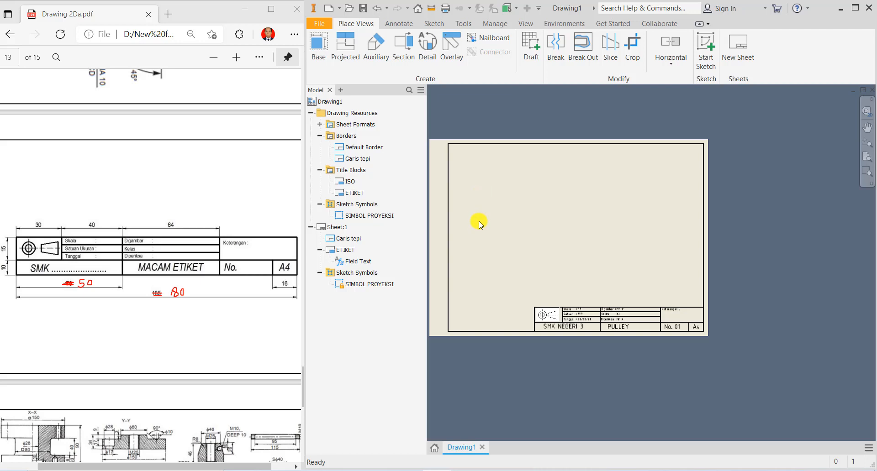
- Open the Styles Editor from Annotate and select Standard to list Default Standard (ISO)
click(398, 24)
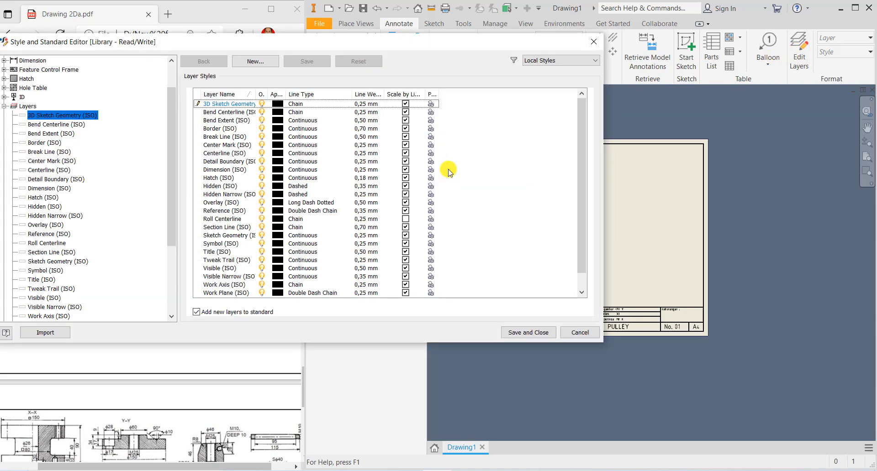
scroll(172, 151, up, 2)
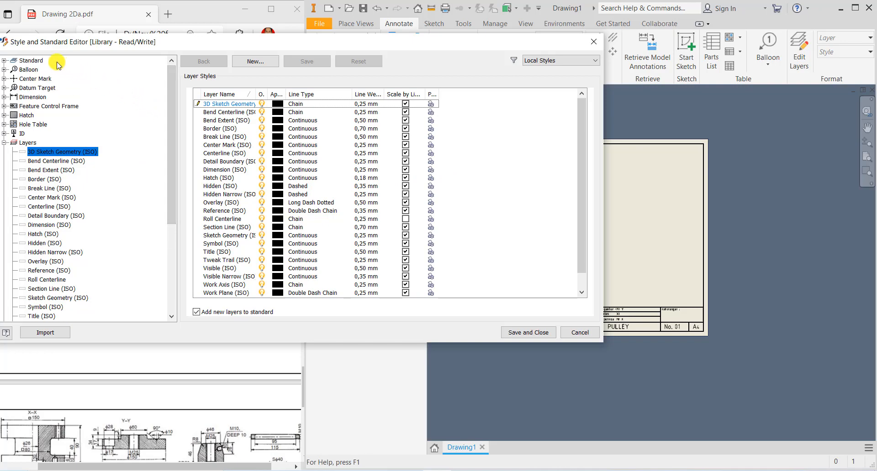
click(30, 61)
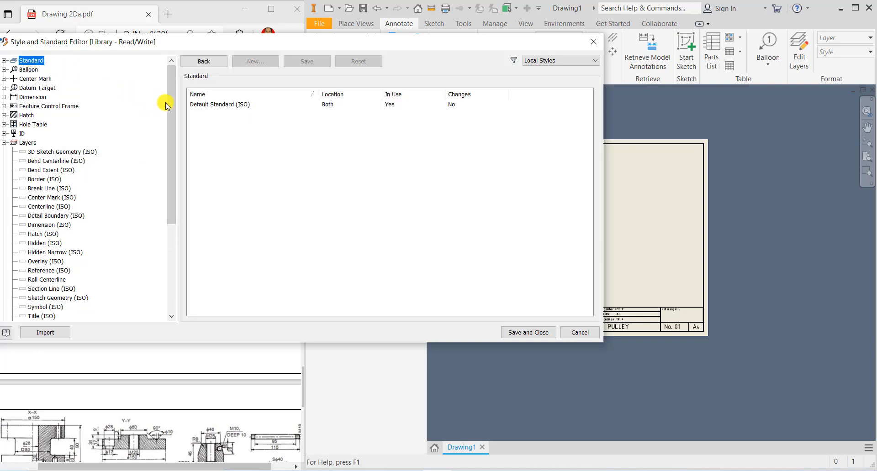
- Set Default Standard (ISO) to Third Angle projection and save the standard
double_click(210, 105)
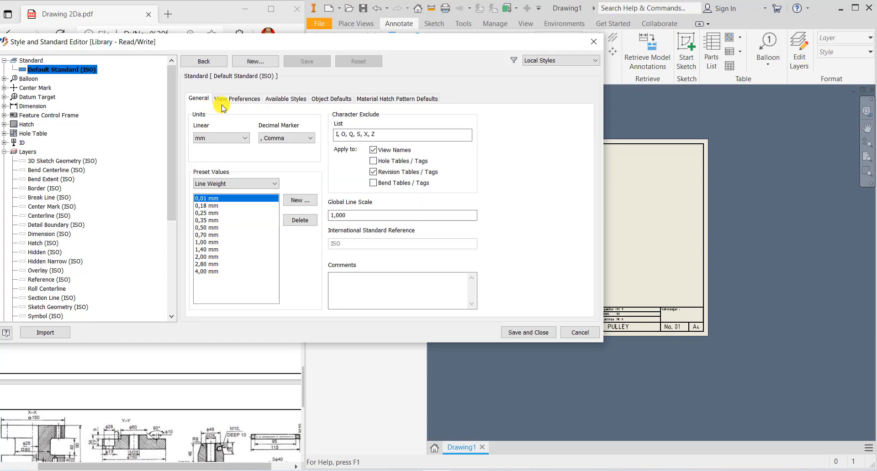
click(239, 99)
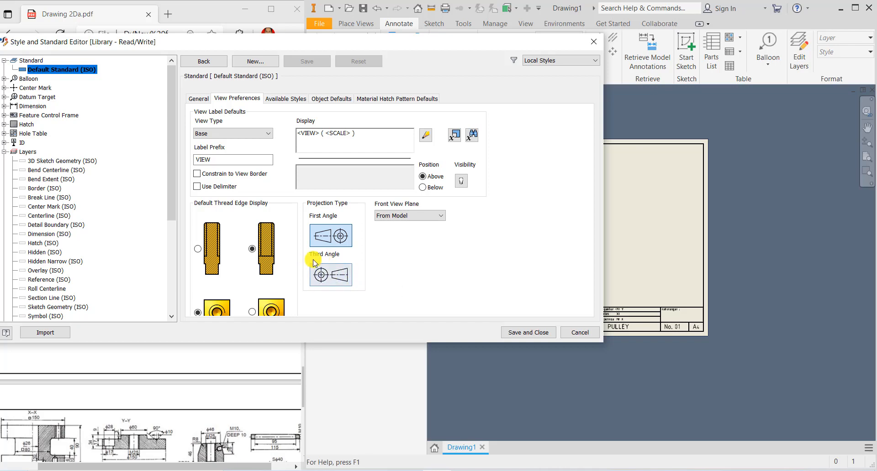
click(326, 272)
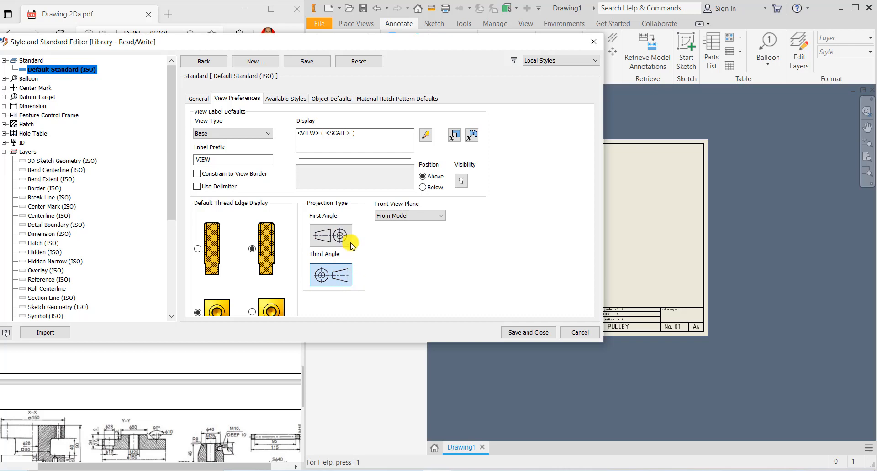
click(304, 63)
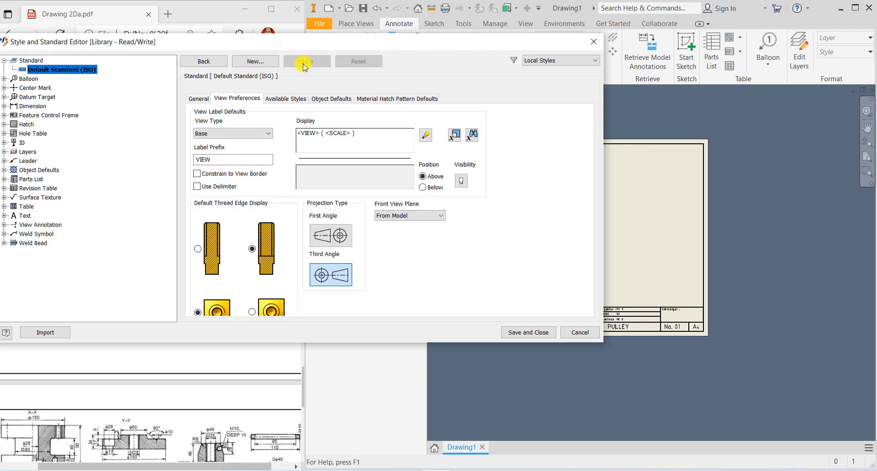
- In the Default (ISO) dimension style, keep linear precision 2,12 and set angular precision to 0
click(36, 107)
double_click(199, 142)
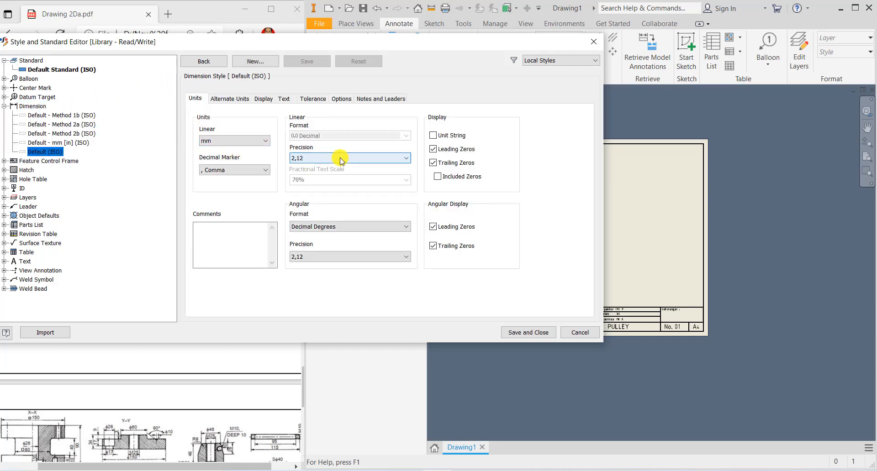
click(330, 160)
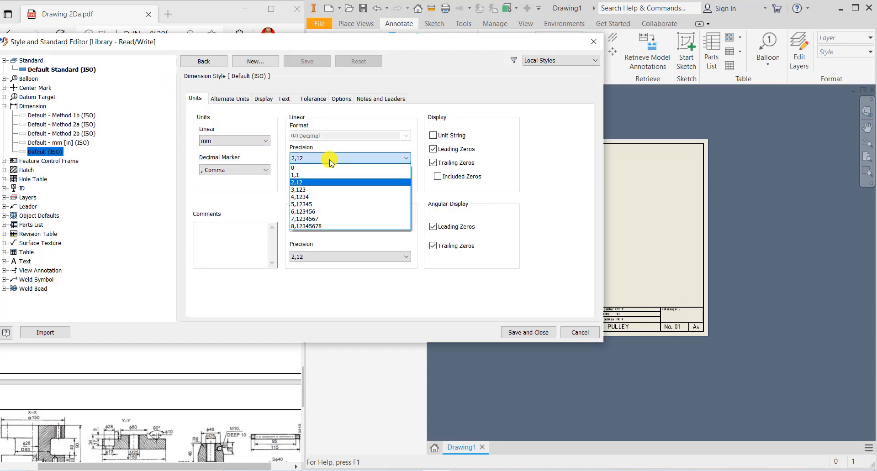
click(330, 160)
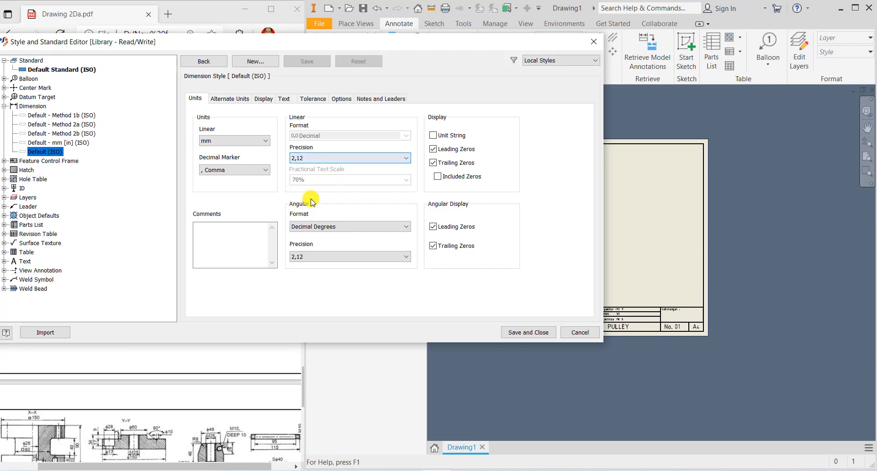
click(316, 257)
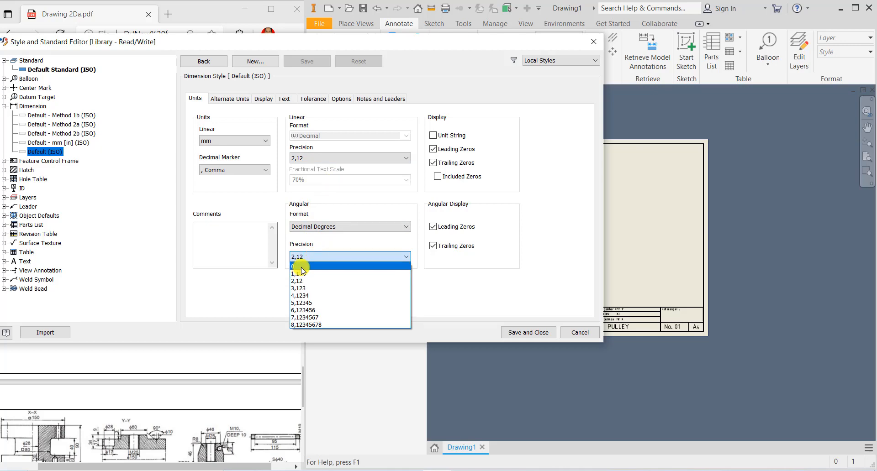
click(304, 266)
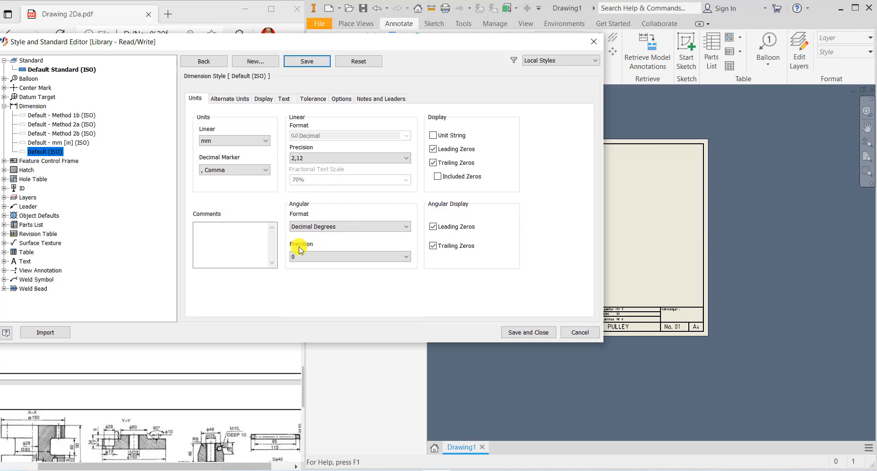
click(242, 101)
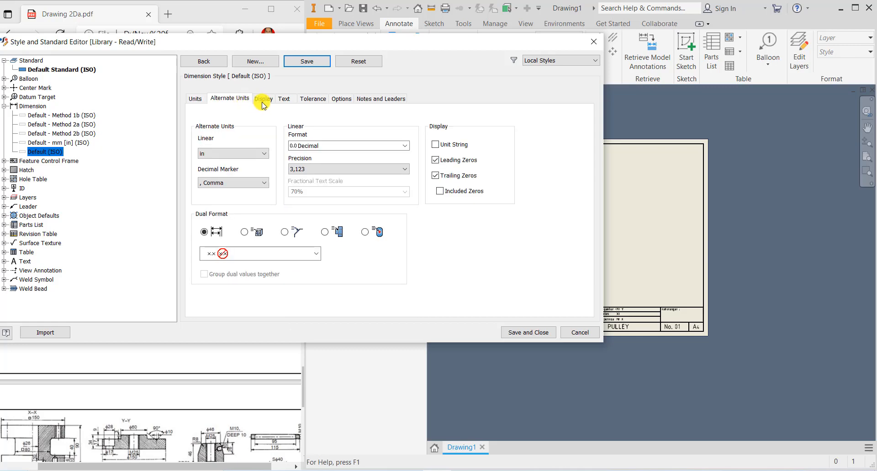
- Set extension and origin offset to 1,00 mm and change the arrowhead Size (X) to 3
click(264, 100)
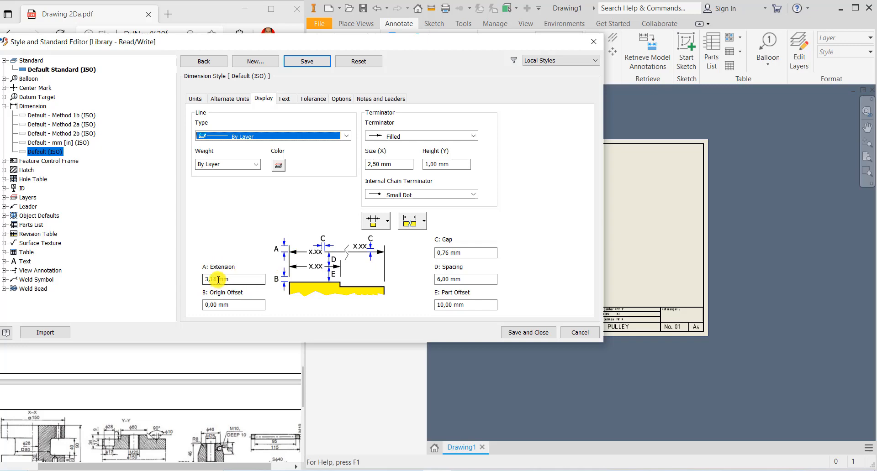
drag(218, 280, 204, 279)
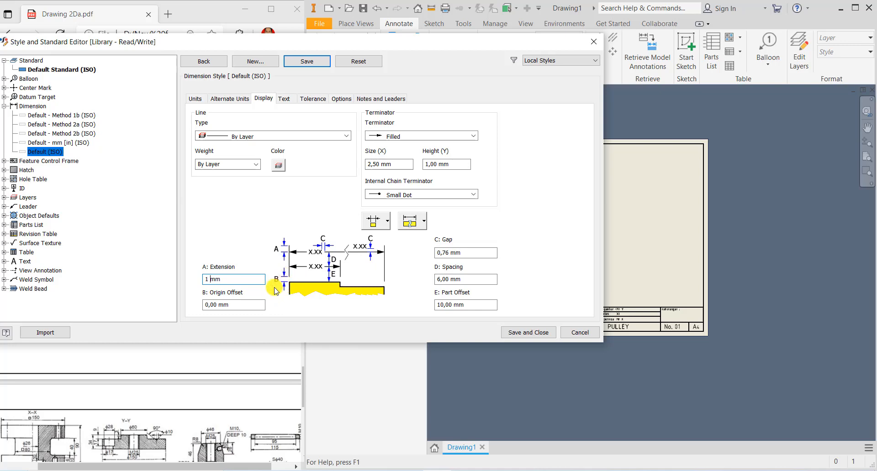
drag(216, 305, 191, 305)
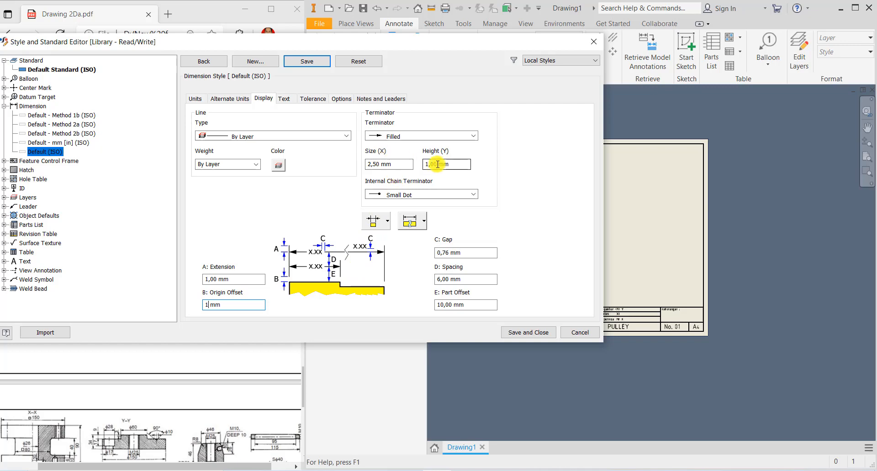
double_click(363, 164)
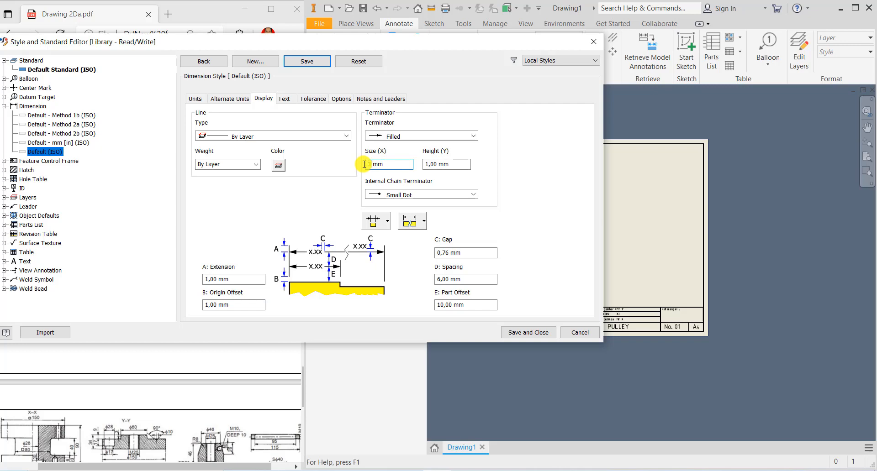
text(3)
click(285, 100)
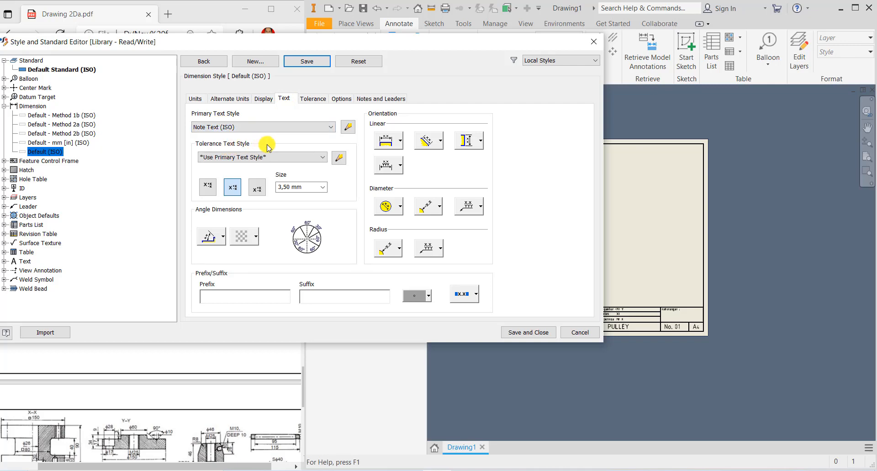
- Set the Note Text (ISO) font to ISOCPEUR, keep its height at 3,50 mm, and save
click(347, 129)
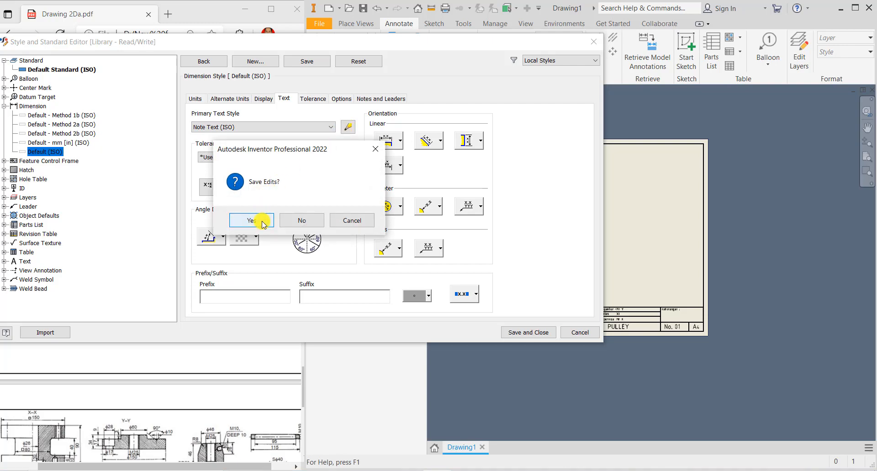
click(252, 221)
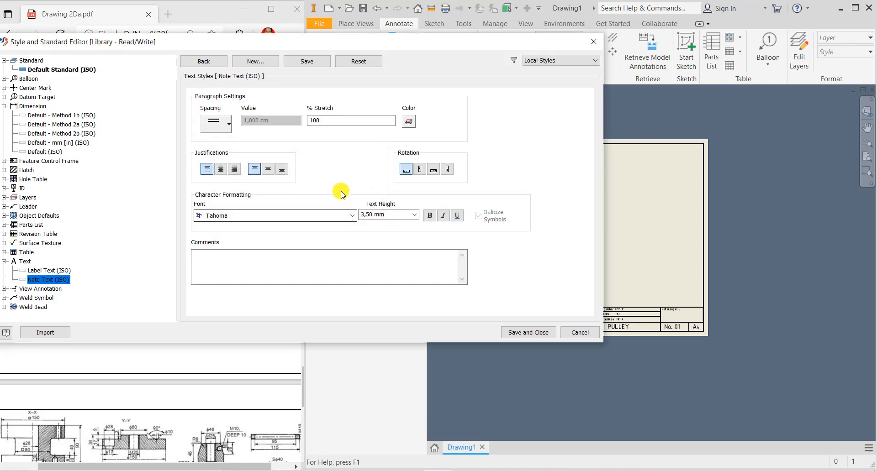
click(351, 216)
scroll(335, 295, up, 3)
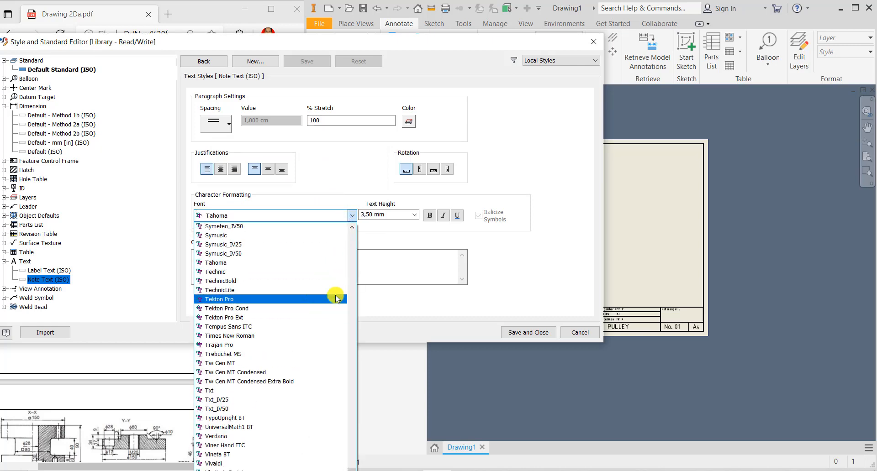
scroll(336, 298, up, 20)
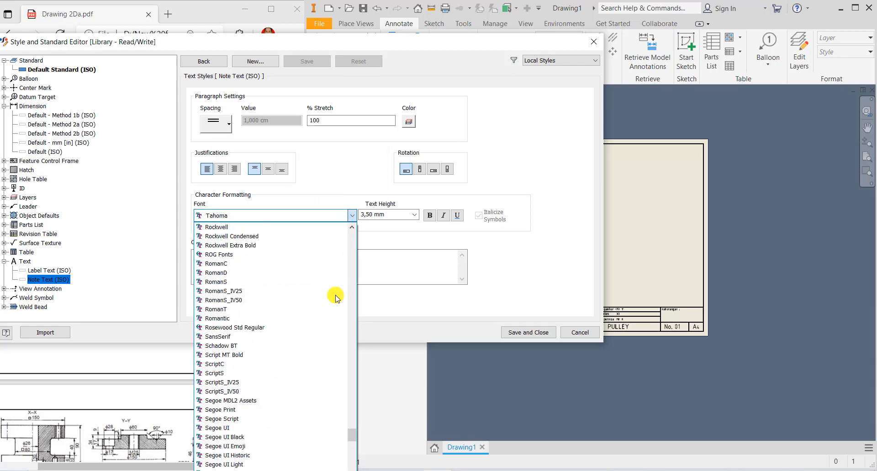
scroll(336, 297, up, 18)
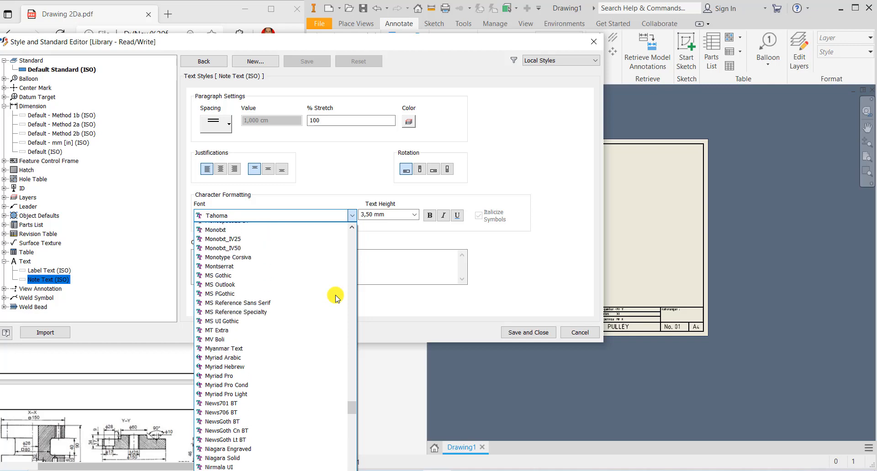
scroll(336, 298, up, 20)
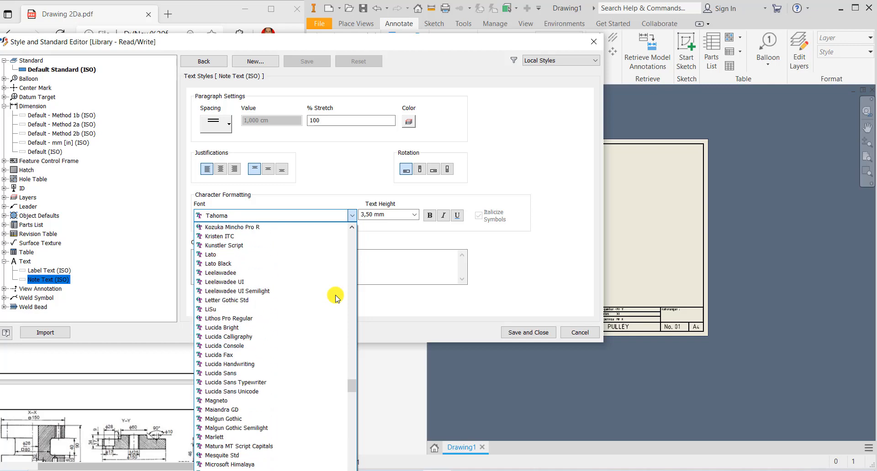
scroll(336, 297, up, 12)
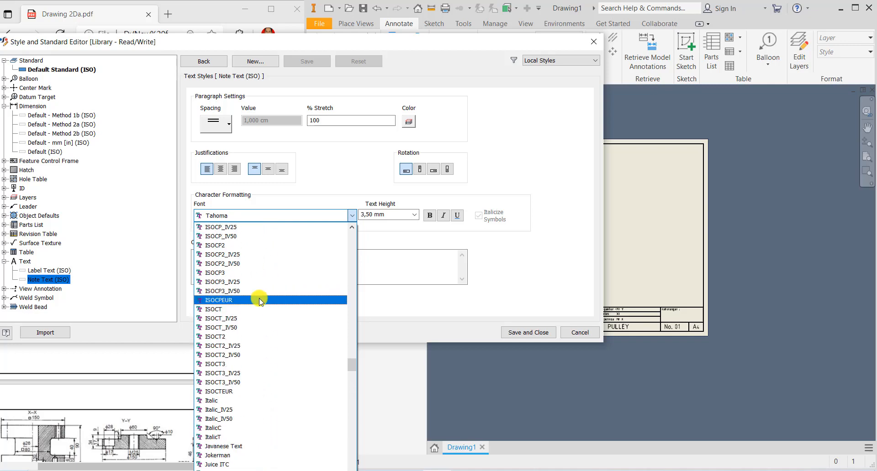
click(239, 300)
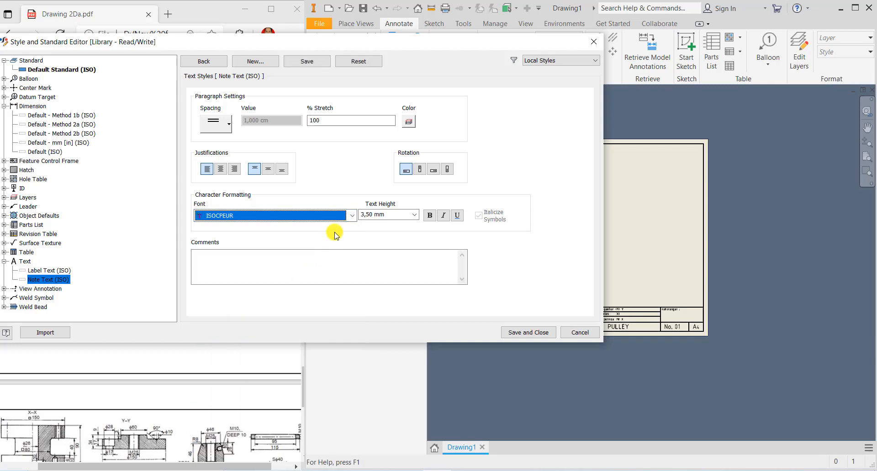
click(414, 214)
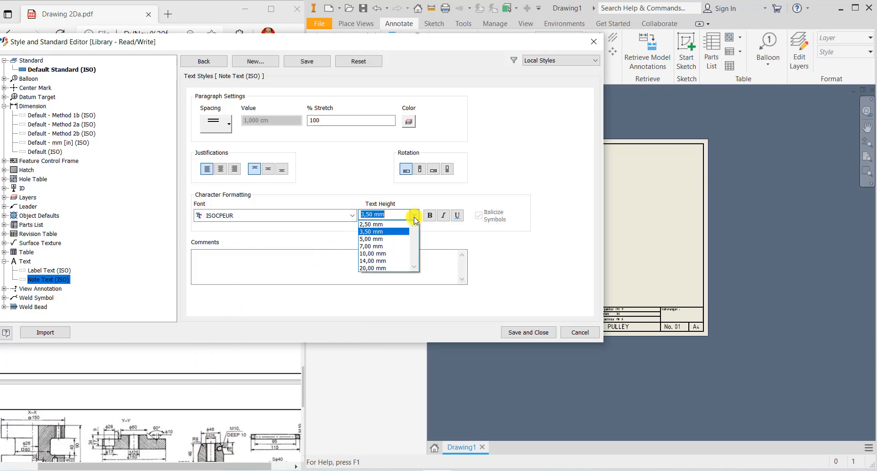
click(385, 239)
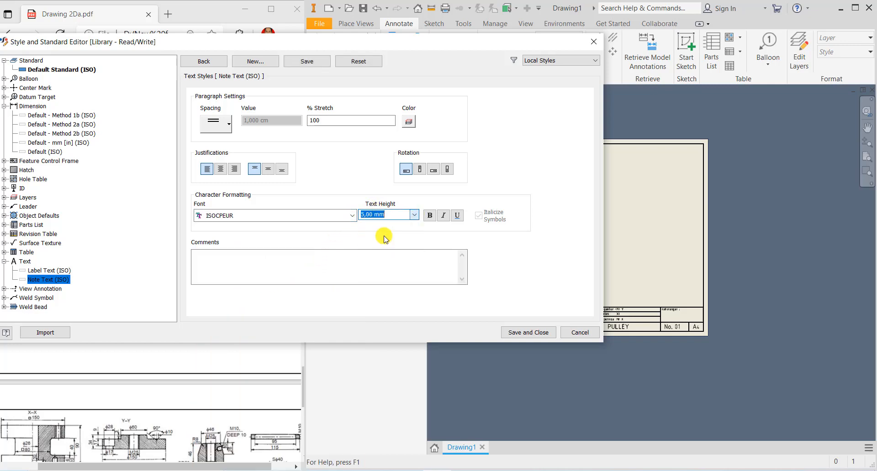
click(414, 216)
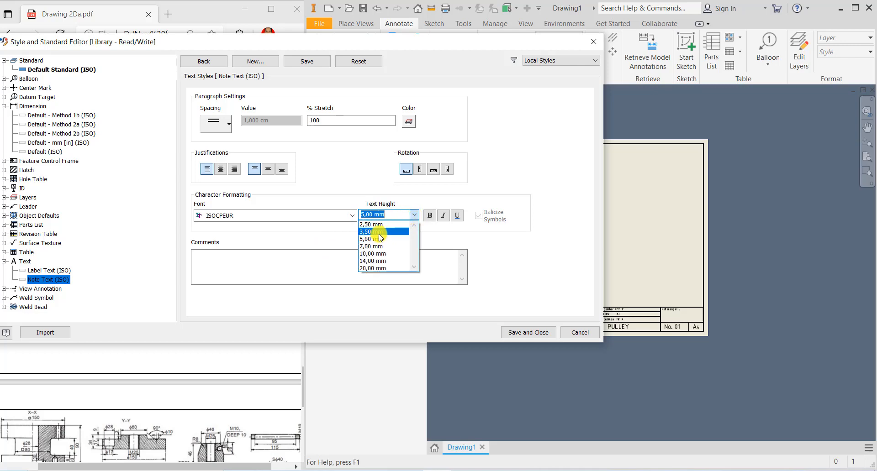
click(379, 232)
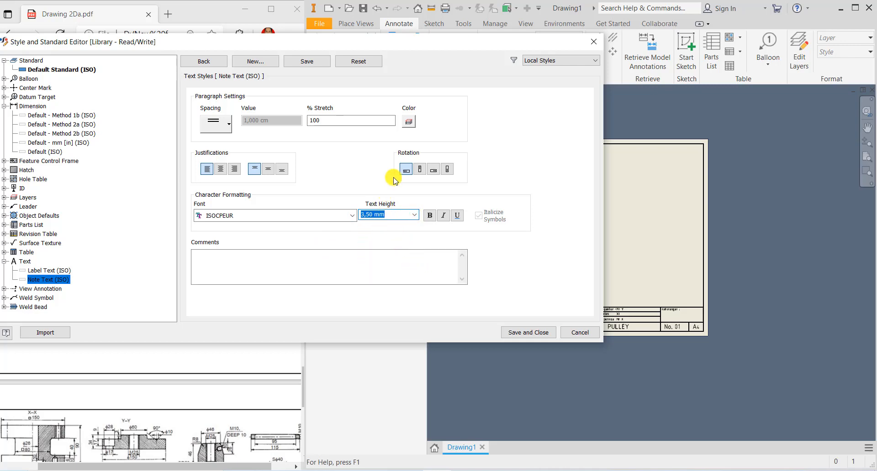
click(307, 61)
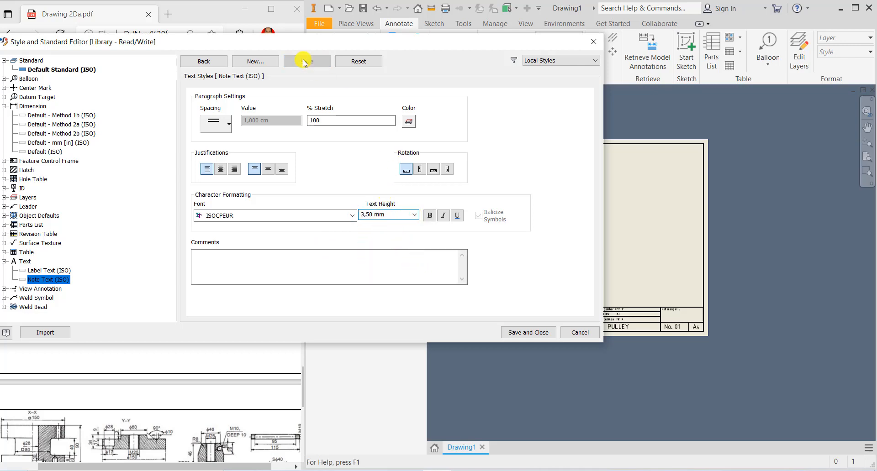
click(204, 61)
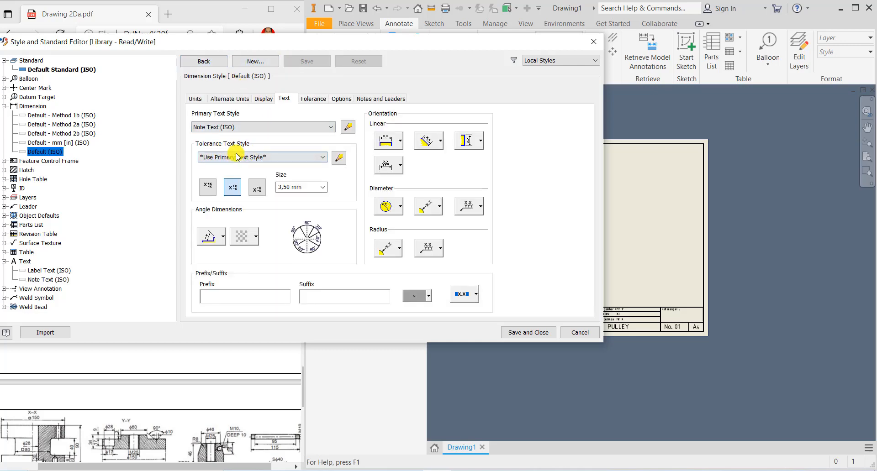
- Change the tolerance note text height to 2,50 mm and save that style
click(340, 158)
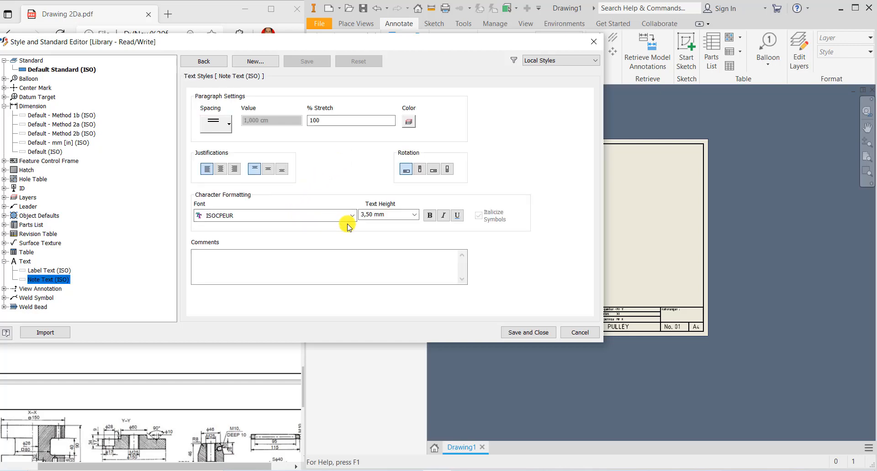
click(415, 215)
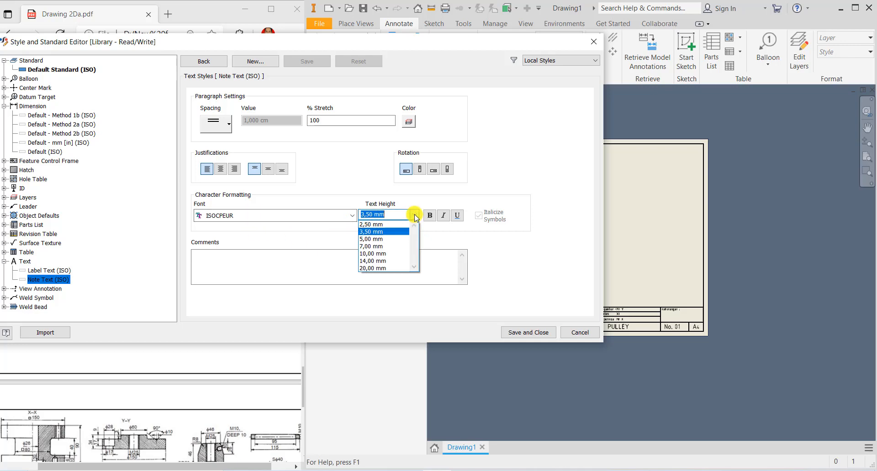
click(385, 224)
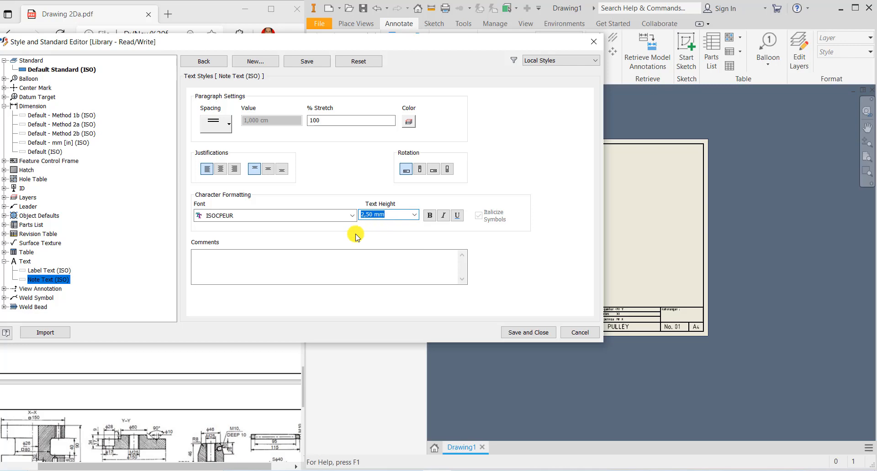
click(308, 64)
click(211, 62)
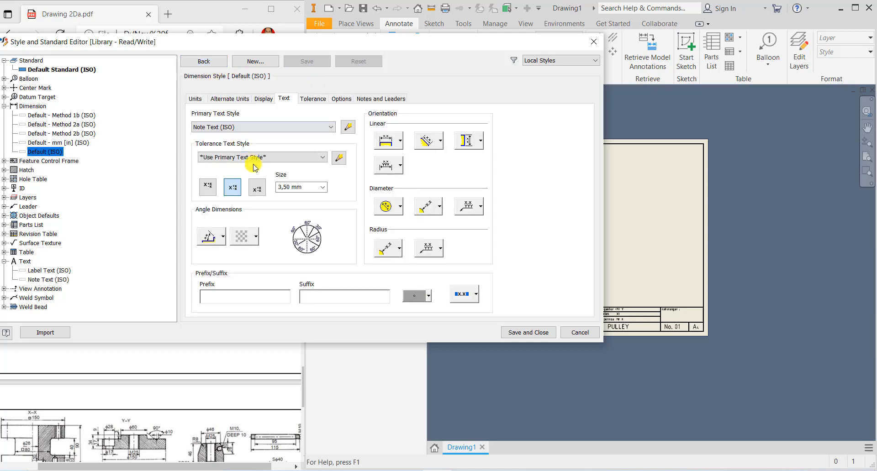
- Set the Default (ISO) dimension text size to 2,50 mm, save, and close the editor
click(323, 187)
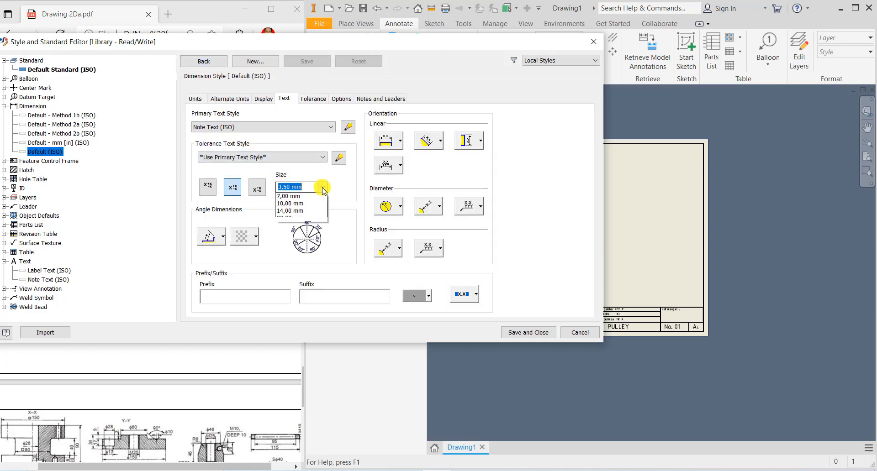
click(302, 192)
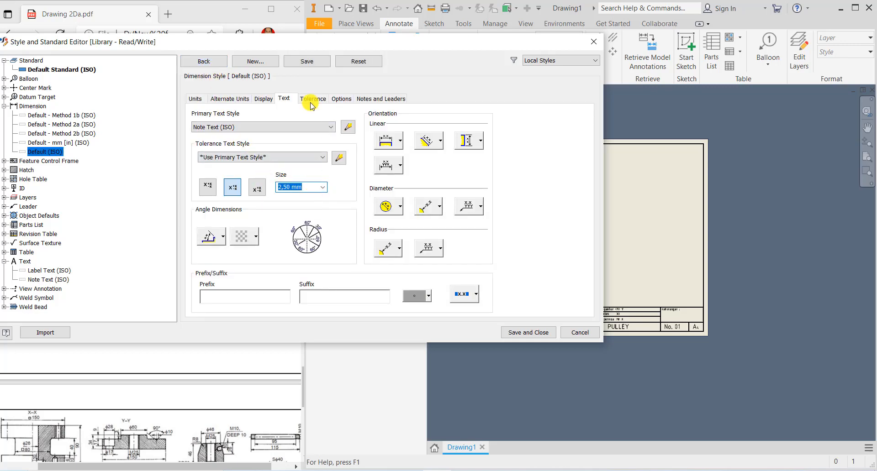
click(301, 61)
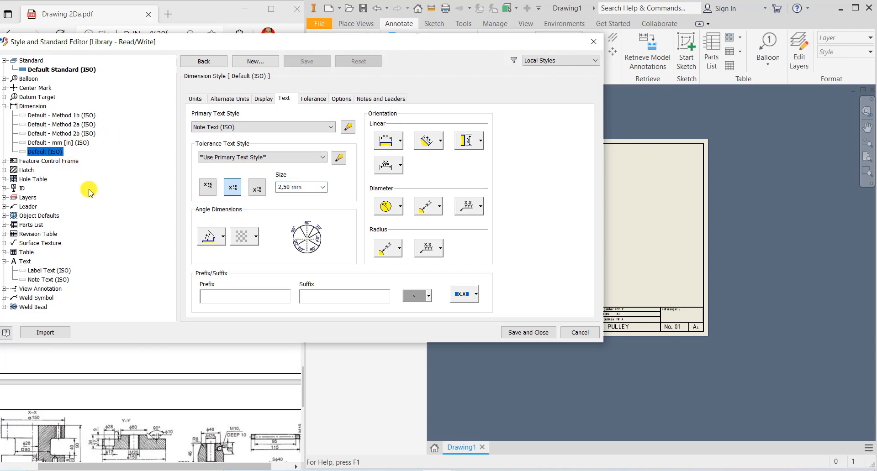
click(528, 333)
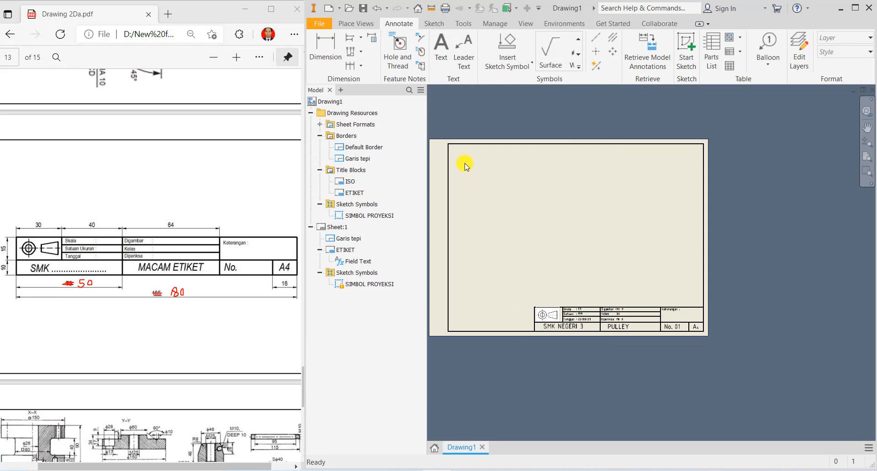
- Start a new base view from the sheet's shortcut menu
middle_drag(487, 172, 521, 179)
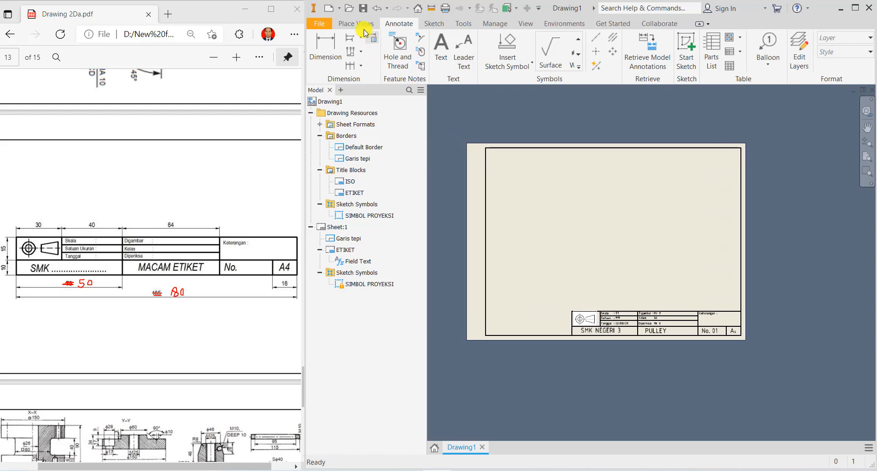
click(345, 24)
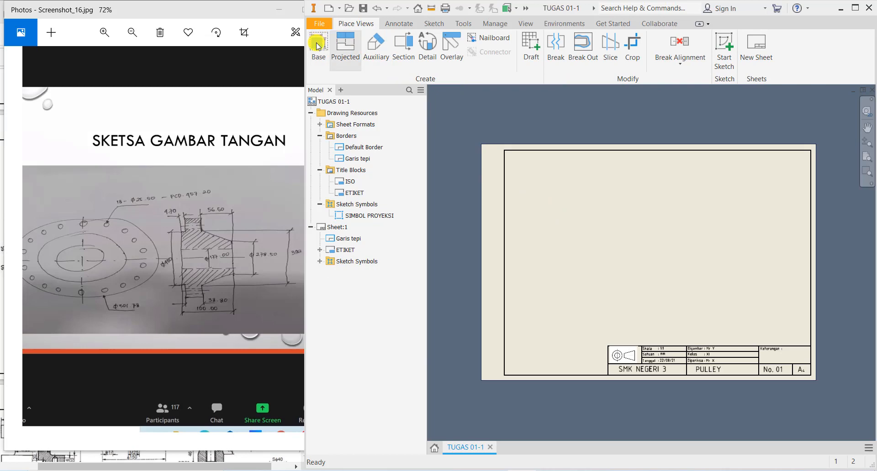
right_click(573, 197)
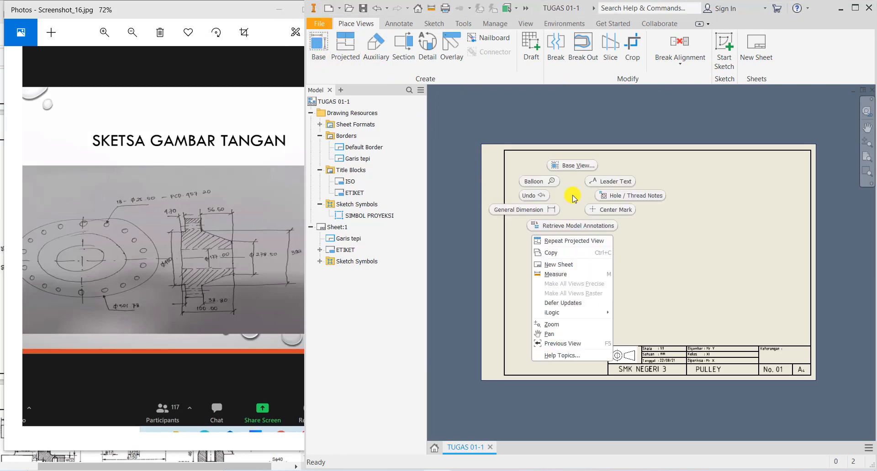
click(565, 166)
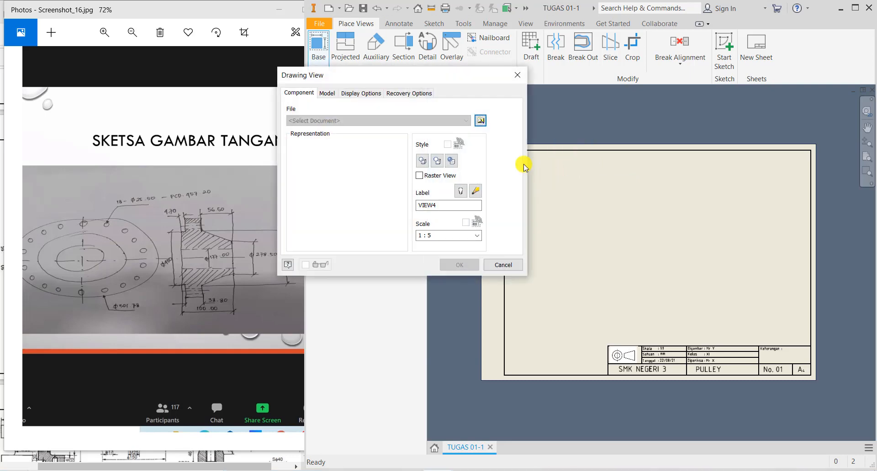
drag(432, 81, 565, 95)
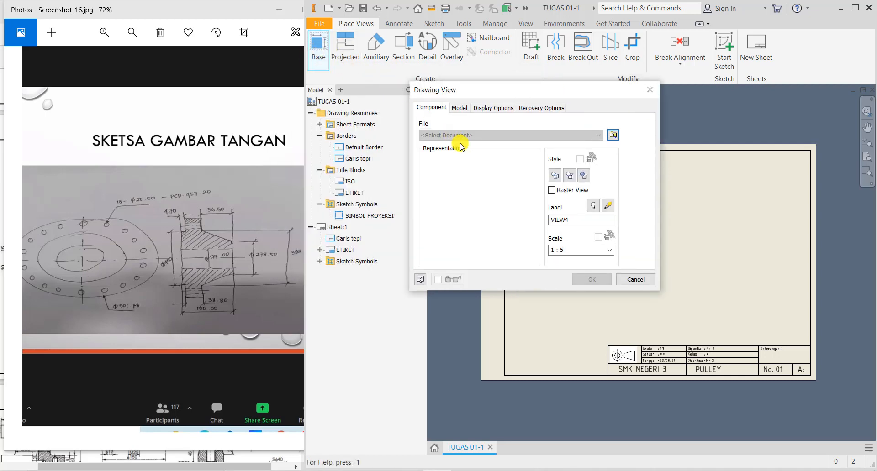
- Load TUGAS 01 from the 2021_KKG folder as the base view's part
click(614, 137)
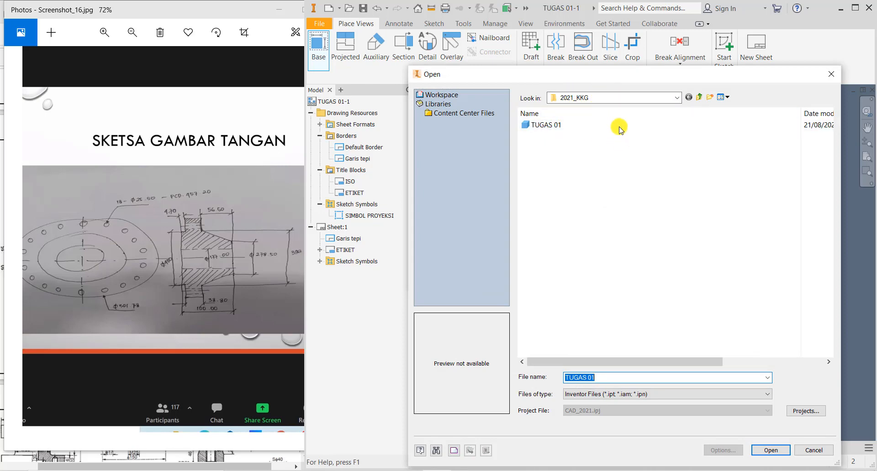
click(676, 98)
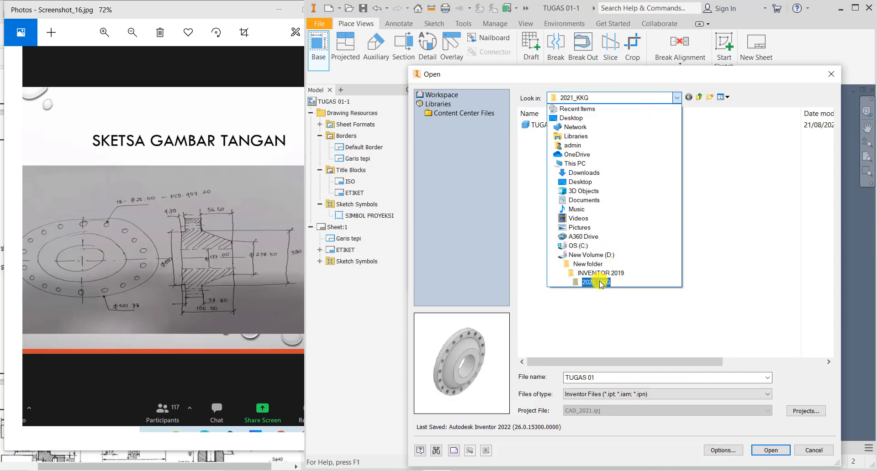
click(597, 282)
click(550, 125)
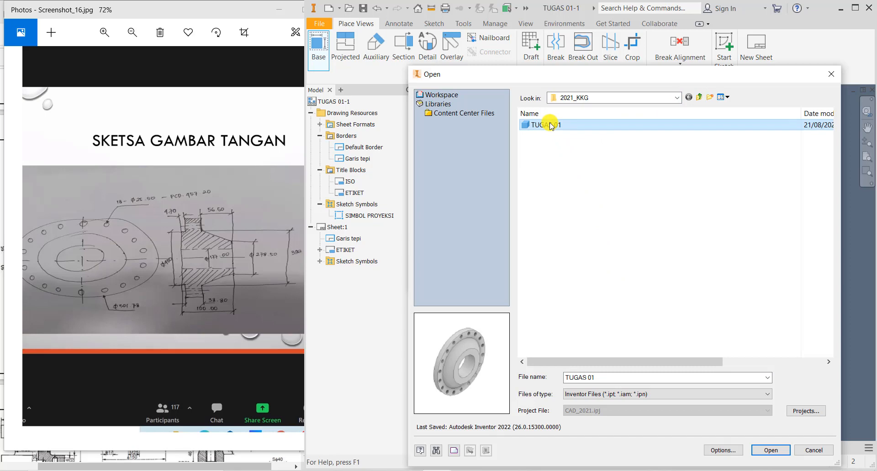
click(767, 449)
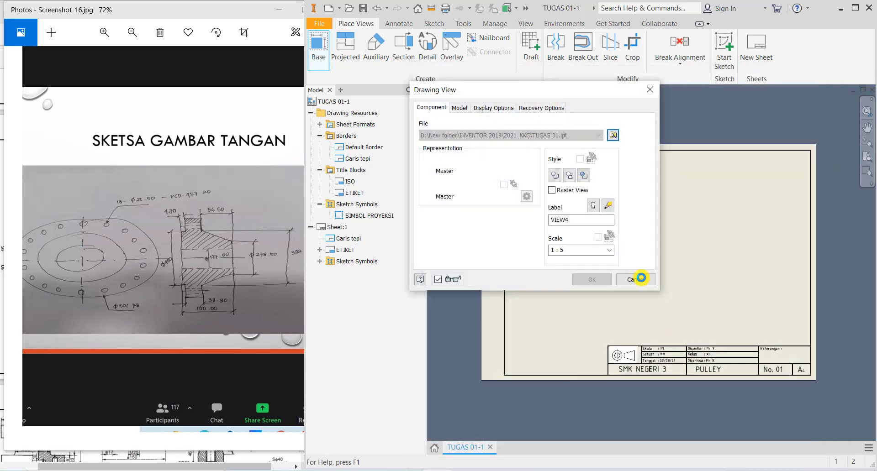
- Orient the base view to the pulley's circular LEFT face and place it on the sheet
drag(585, 91, 457, 78)
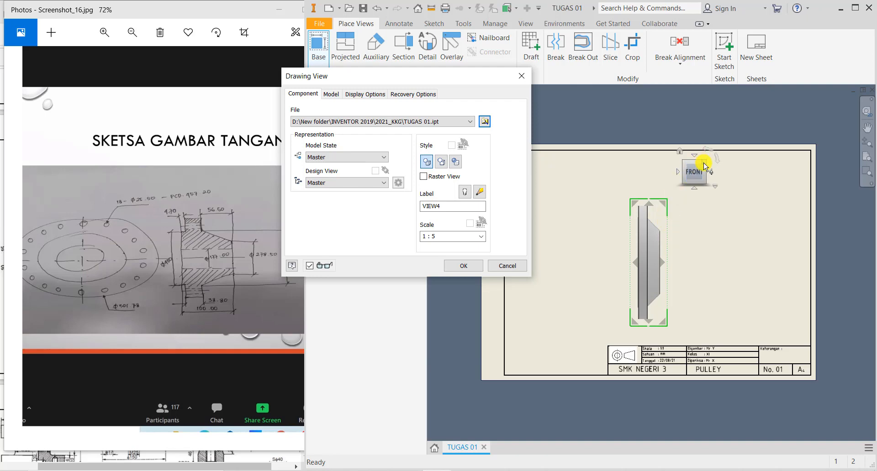
click(711, 172)
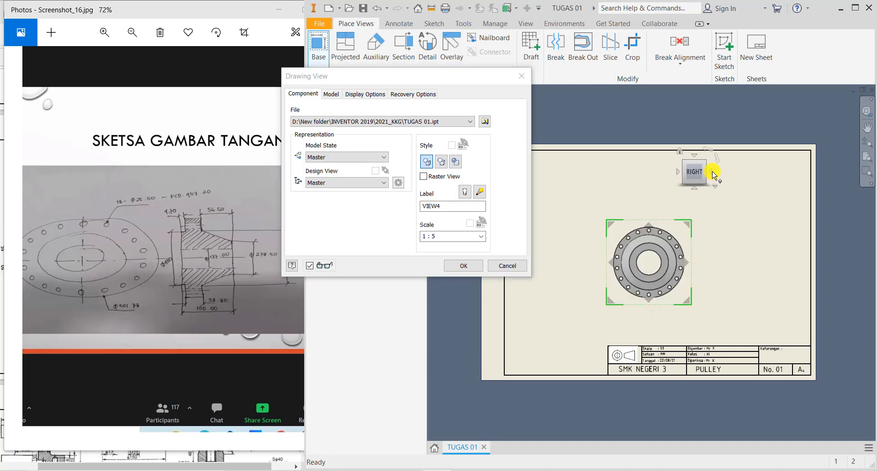
click(712, 173)
click(712, 173)
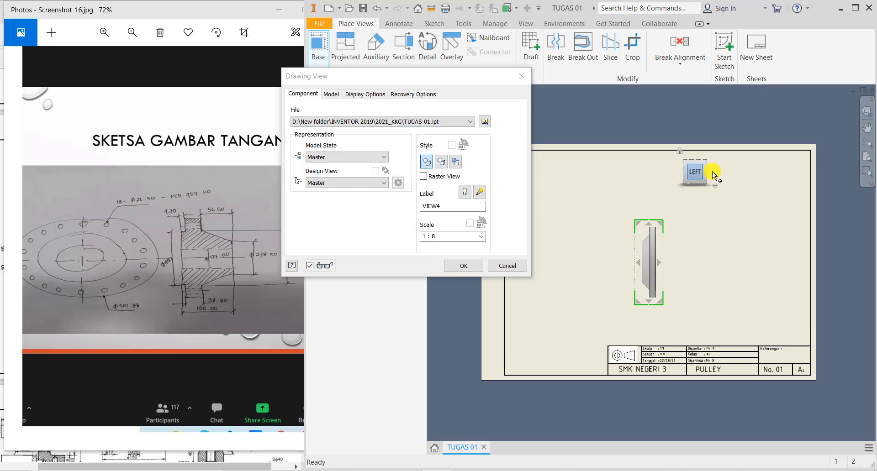
click(712, 174)
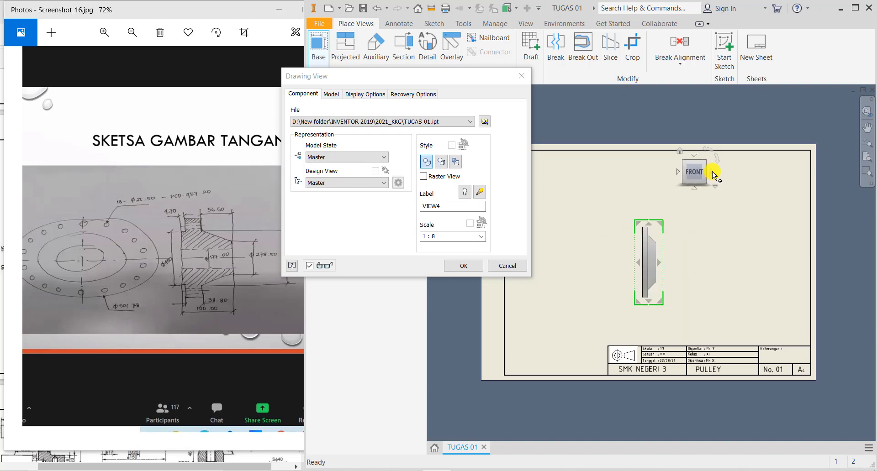
click(712, 173)
click(712, 173)
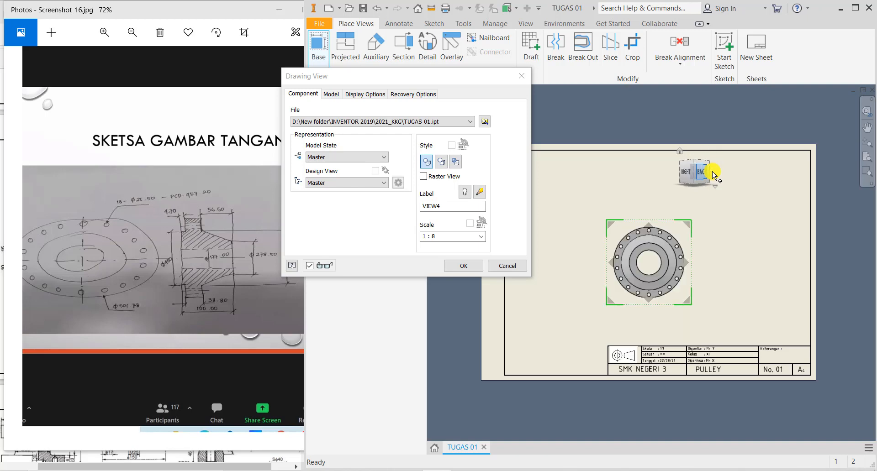
click(713, 174)
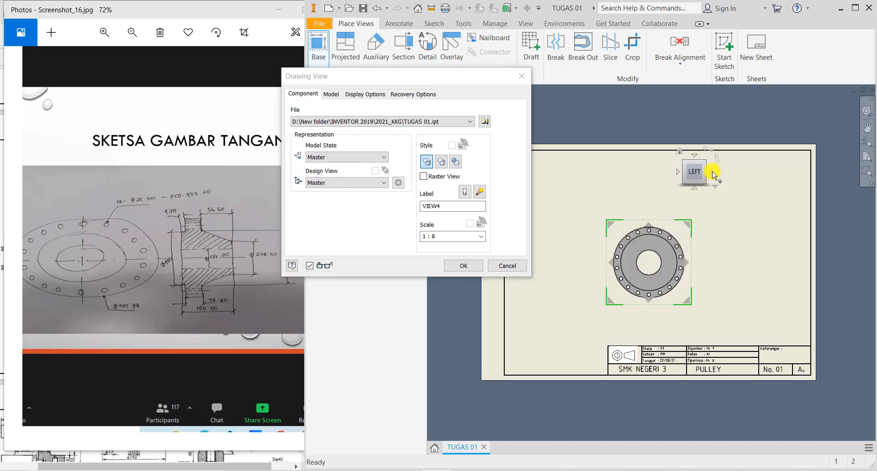
click(712, 174)
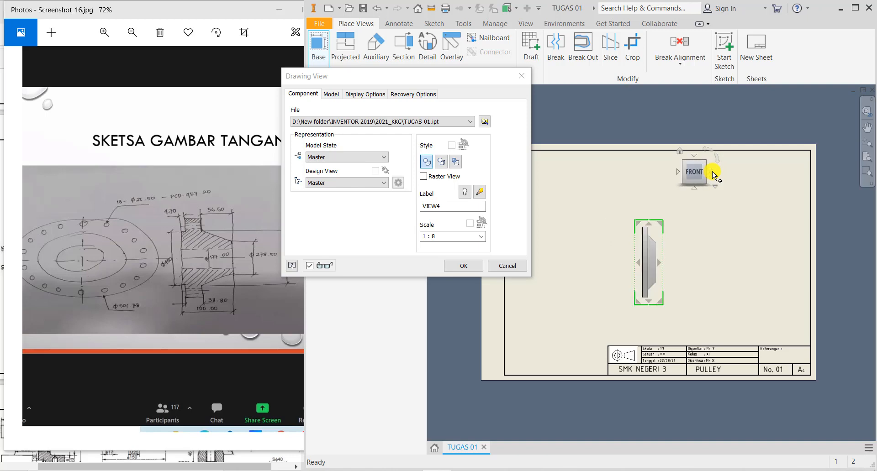
click(677, 172)
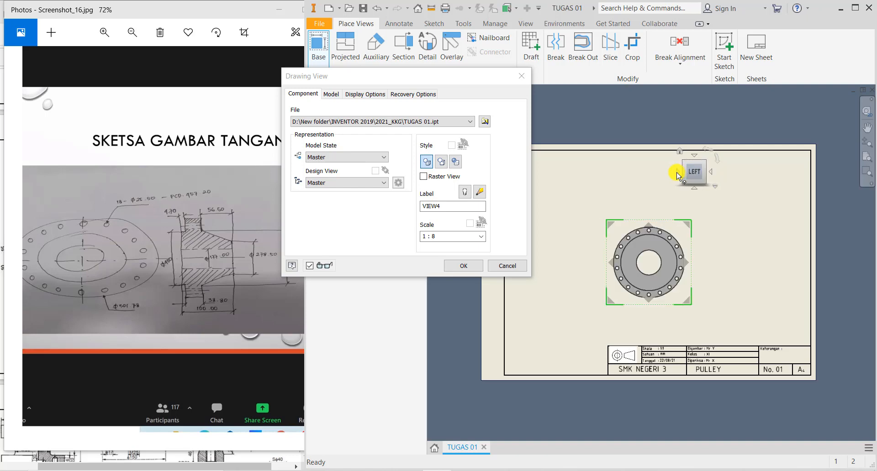
click(462, 268)
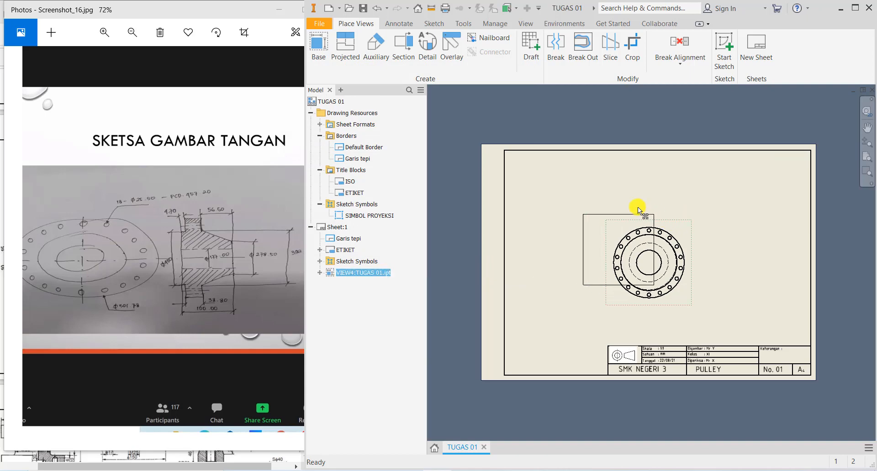
- Reposition the placed view and change its scale to 1 : 5
drag(638, 207, 630, 202)
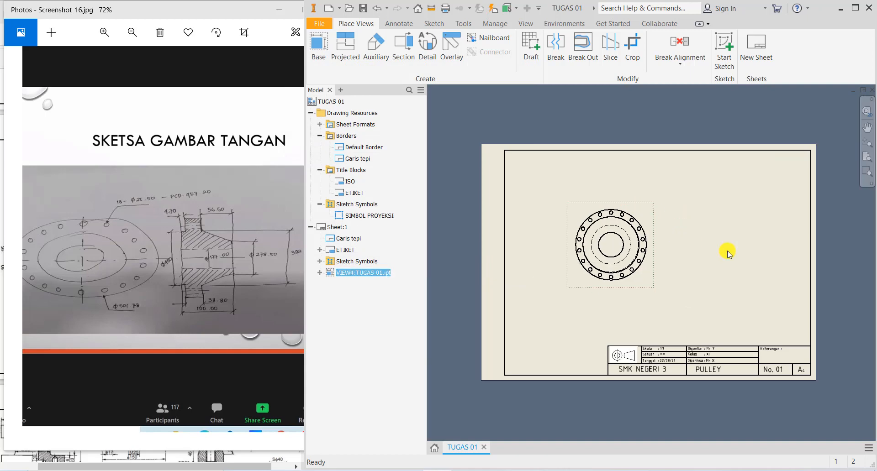
right_click(644, 208)
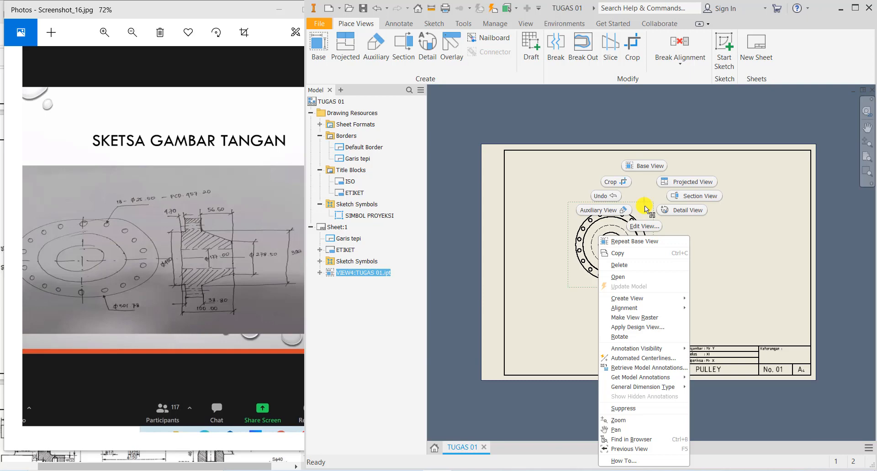
click(645, 226)
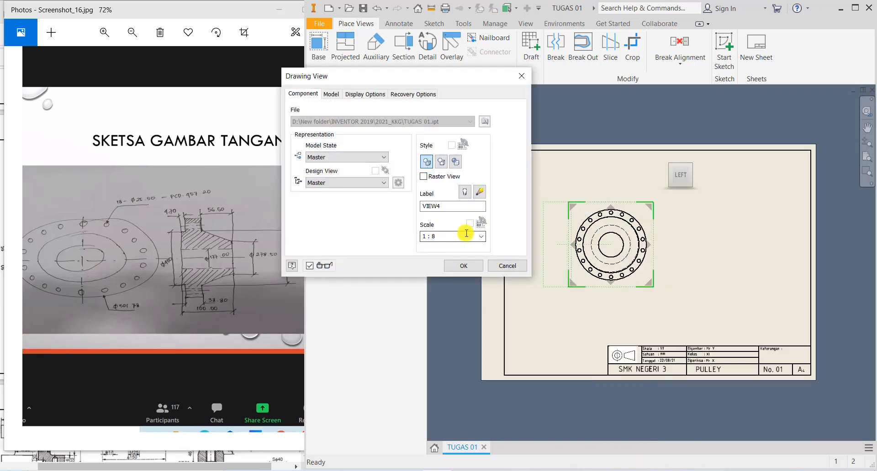
click(481, 237)
click(455, 246)
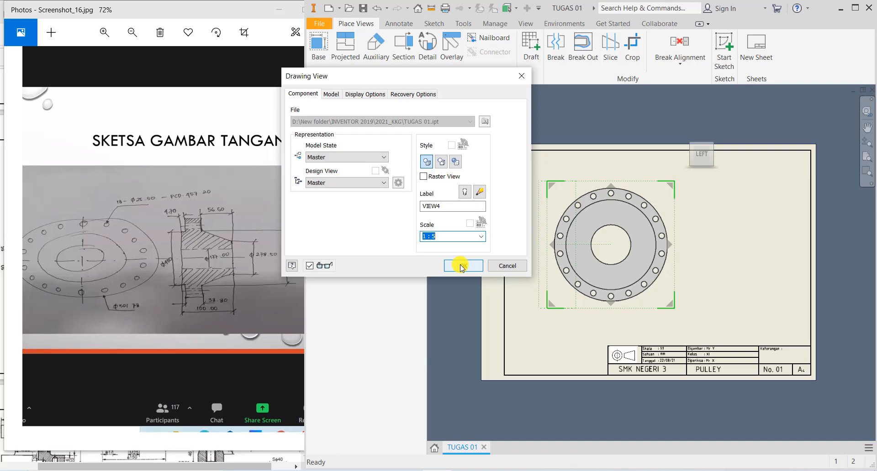
click(461, 267)
mouse_move(676, 293)
mouse_down()
mouse_move(677, 304)
mouse_move(676, 293)
mouse_up()
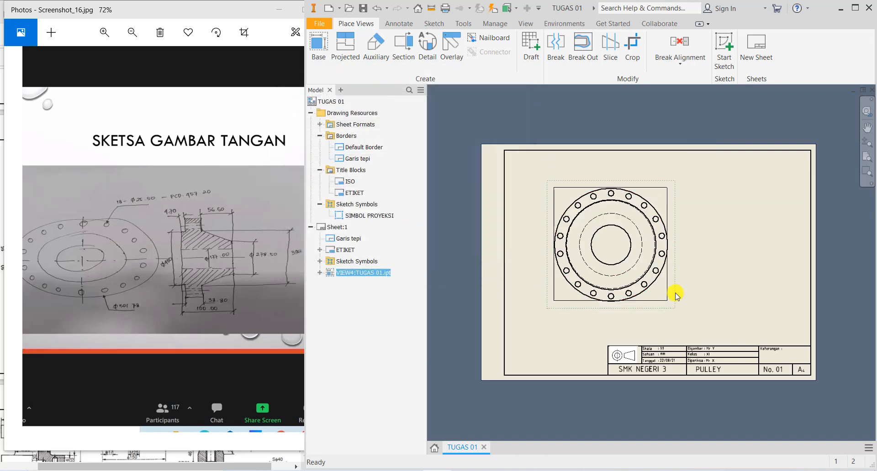
right_click(663, 198)
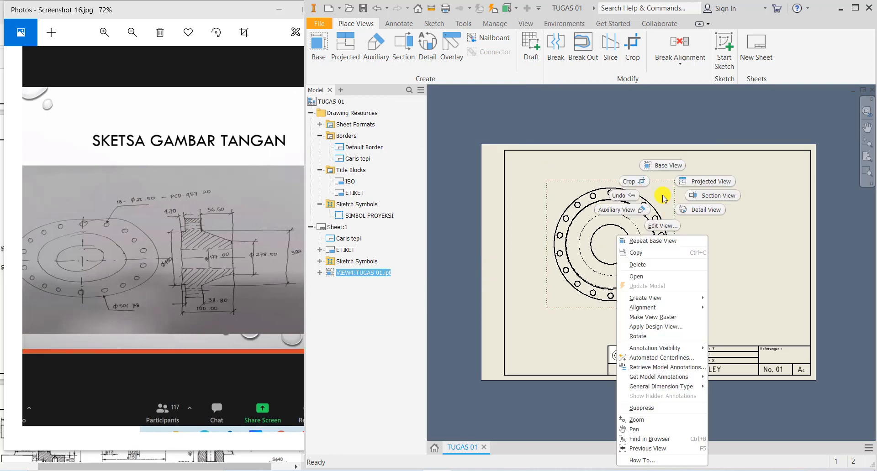
click(704, 183)
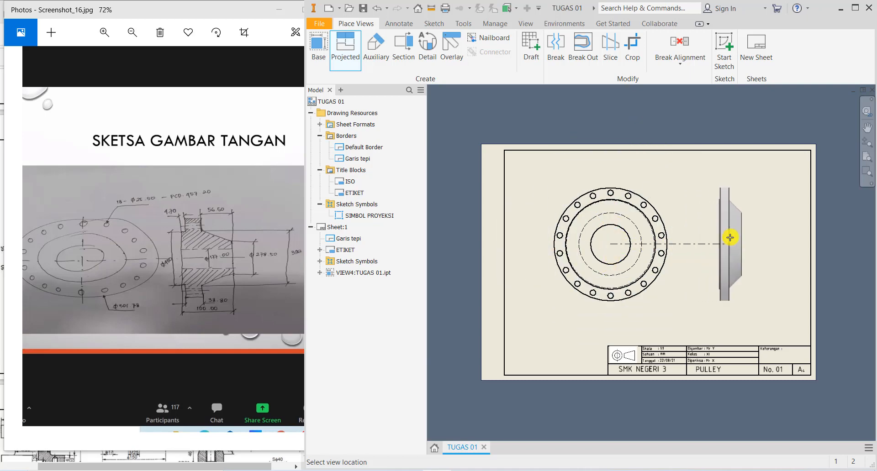
click(710, 238)
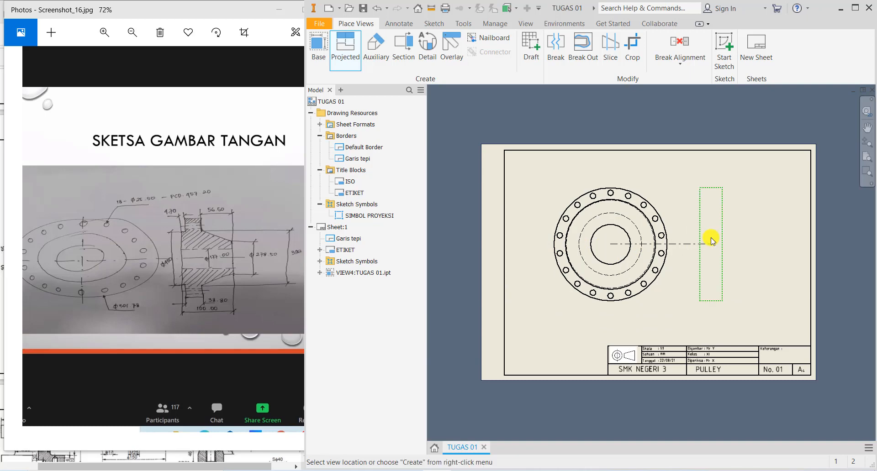
right_click(711, 239)
click(737, 238)
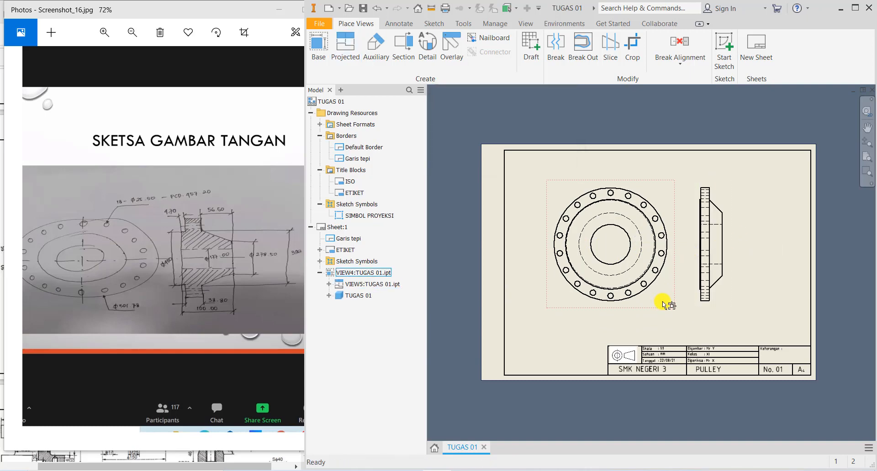
click(663, 304)
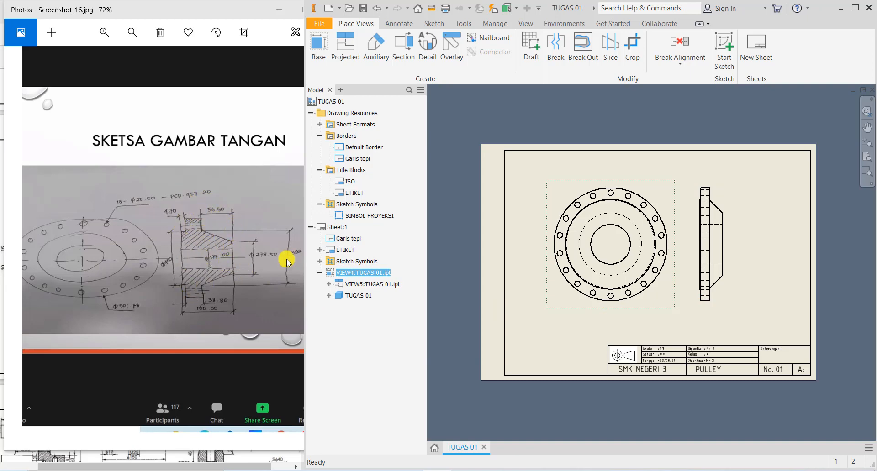
click(721, 185)
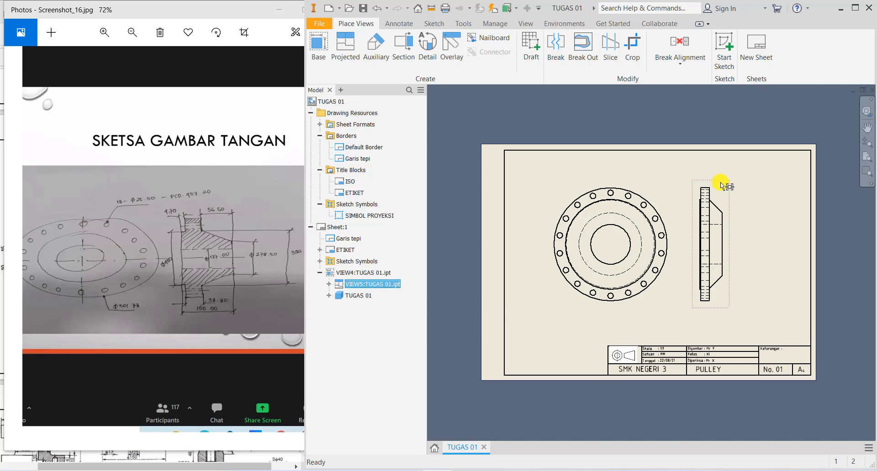
key(Delete)
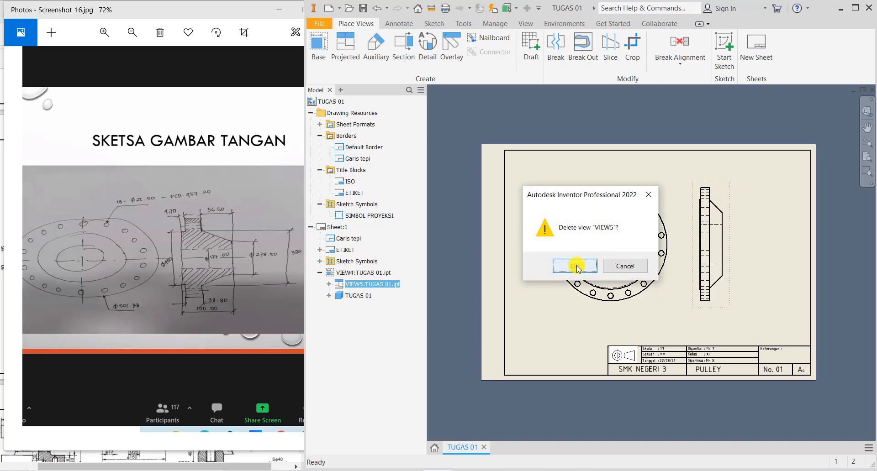
click(518, 262)
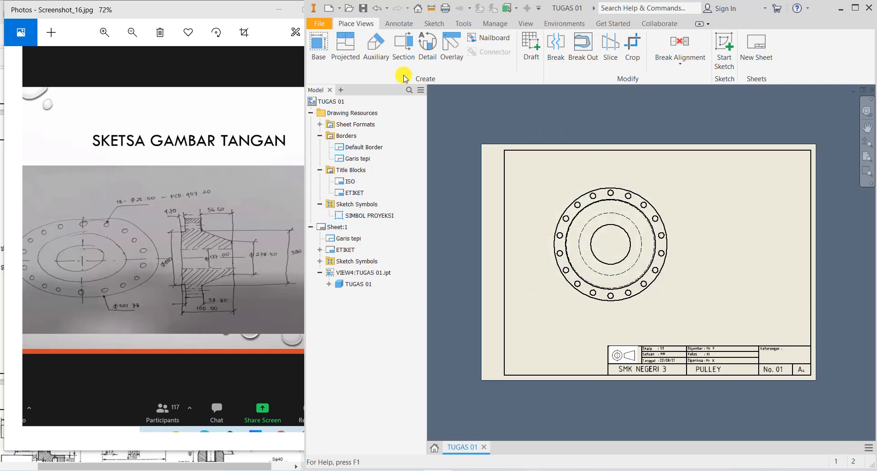
- Cut a vertical section line through the front view and place section B-B to its right
click(404, 50)
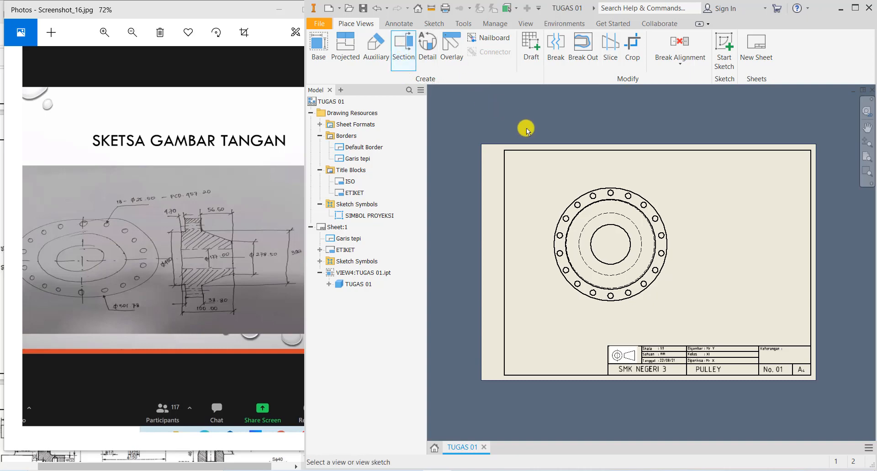
click(629, 182)
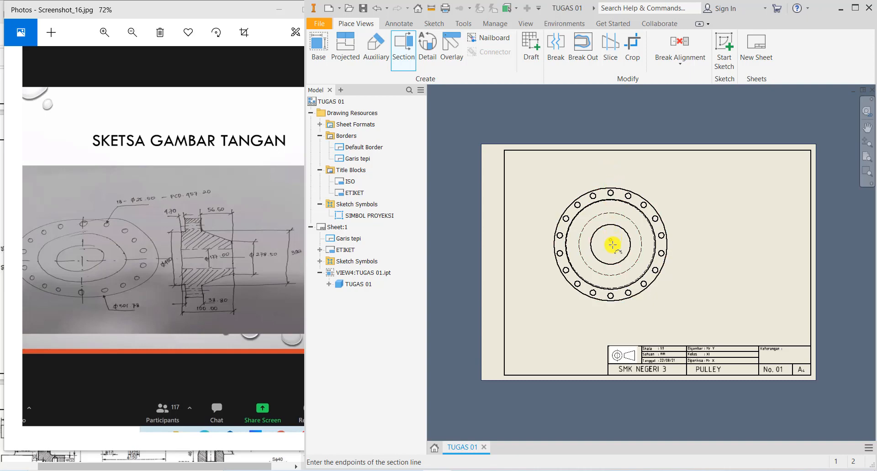
click(611, 175)
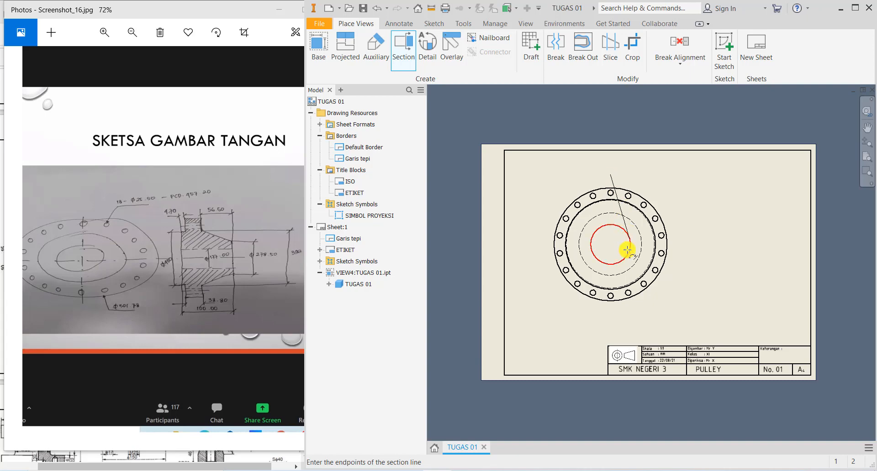
click(610, 311)
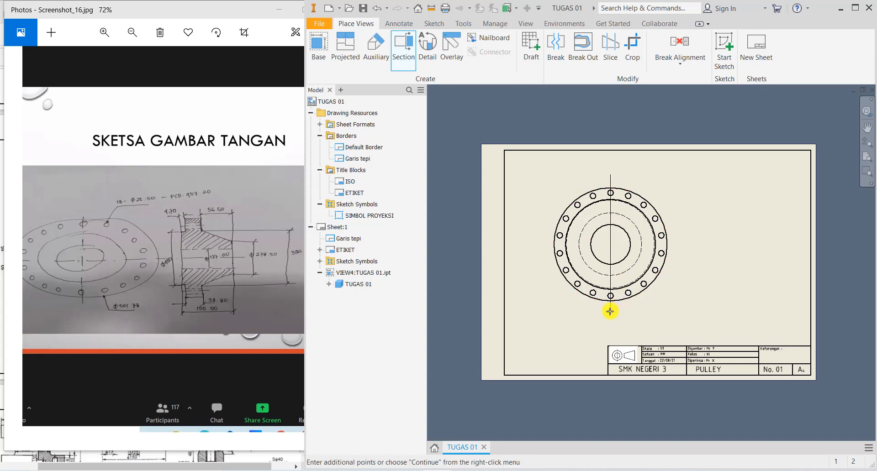
right_click(610, 311)
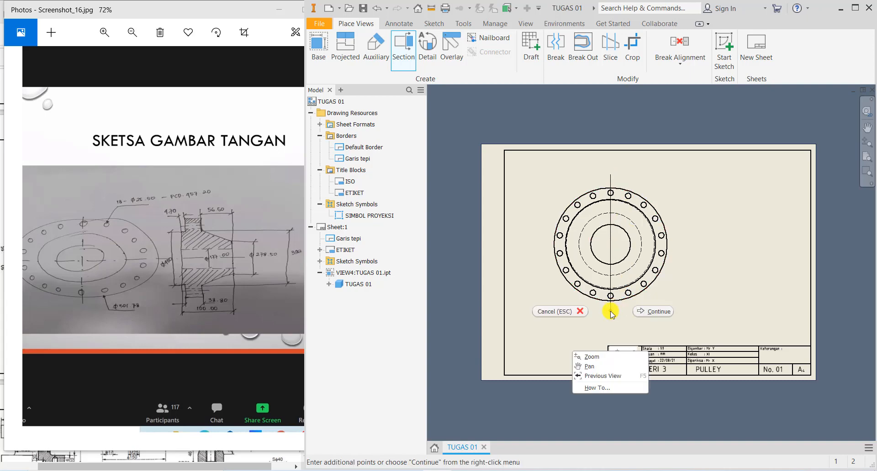
click(642, 312)
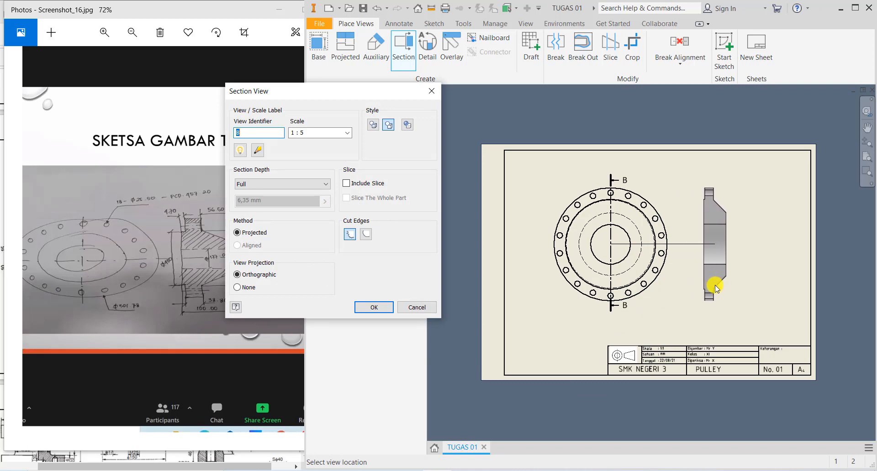
click(715, 288)
- Nudge the front view down and the B-B (1:5) label up, framing both views
right_click(603, 310)
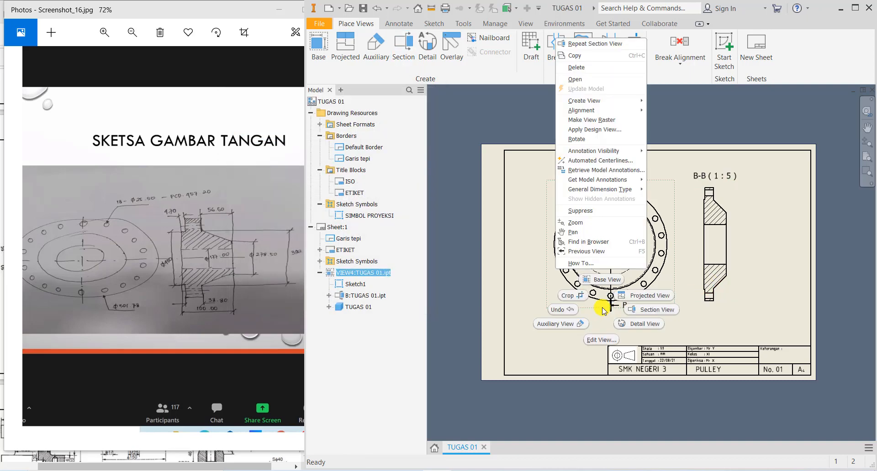
click(734, 315)
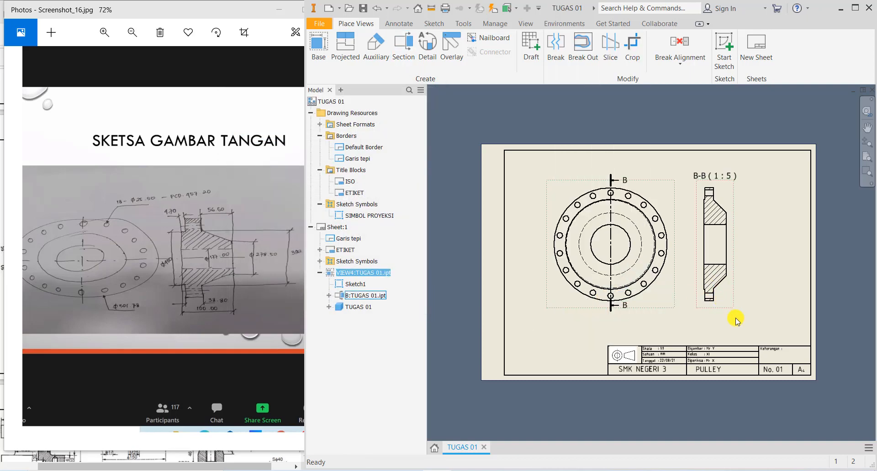
drag(661, 308, 662, 315)
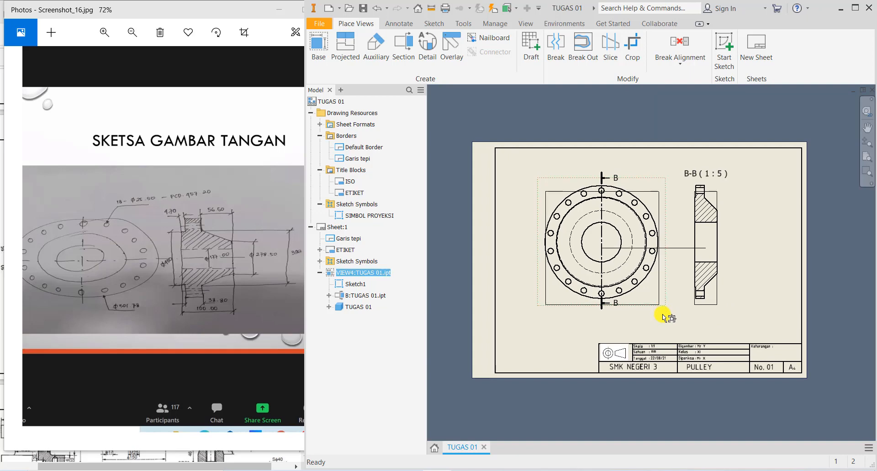
mouse_move(697, 181)
mouse_down()
mouse_move(691, 173)
mouse_move(699, 176)
mouse_up()
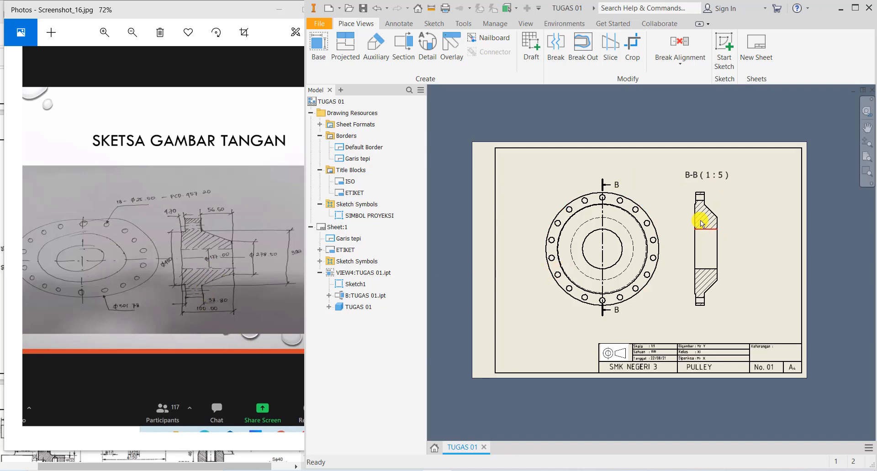
scroll(696, 198, up, 3)
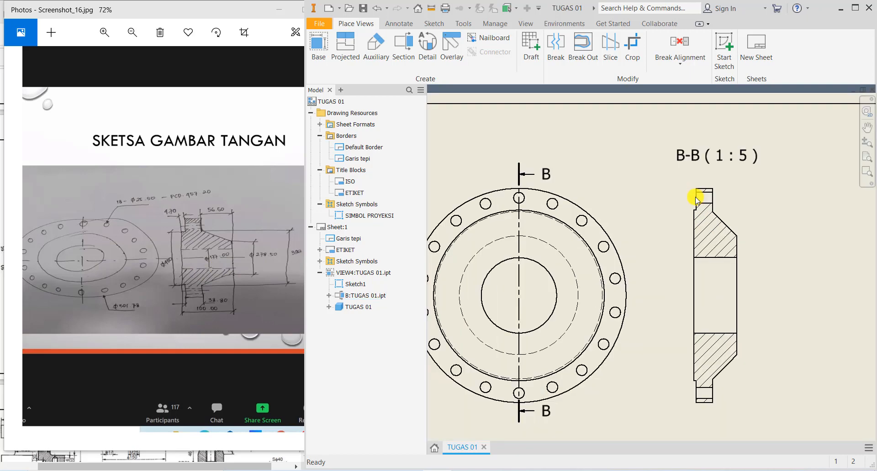
middle_drag(695, 198, 720, 186)
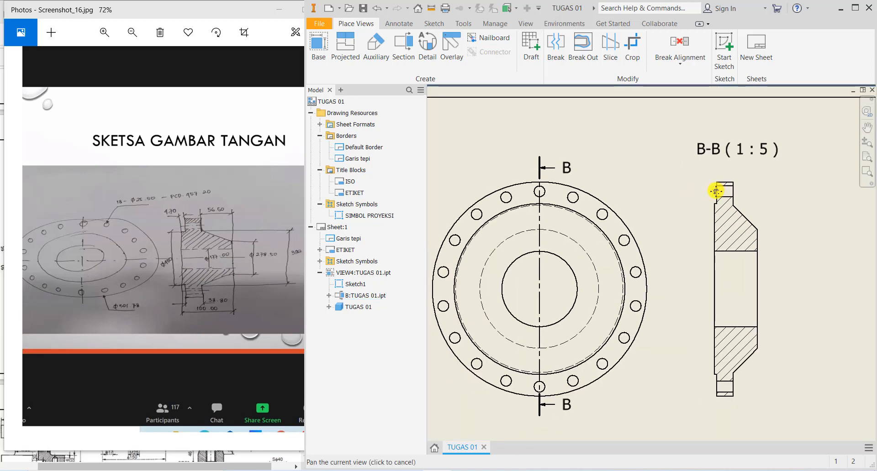
- Add bisector centerlines through the lower and upper bolt holes in section B-B
click(395, 24)
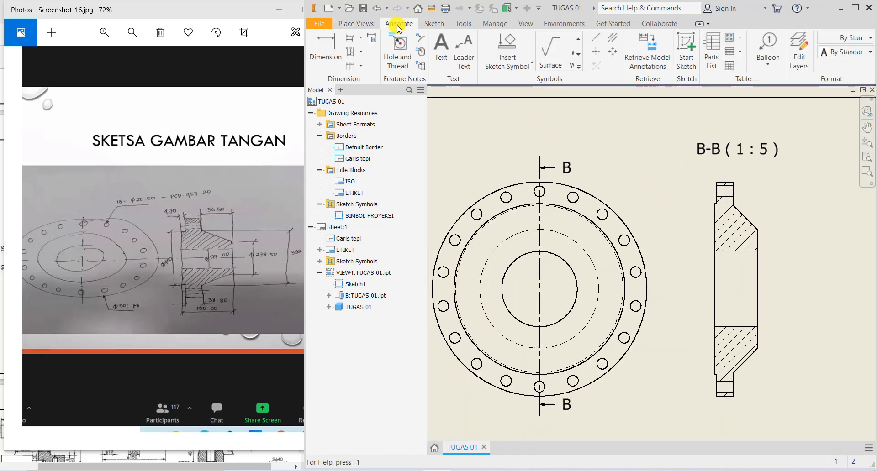
click(614, 37)
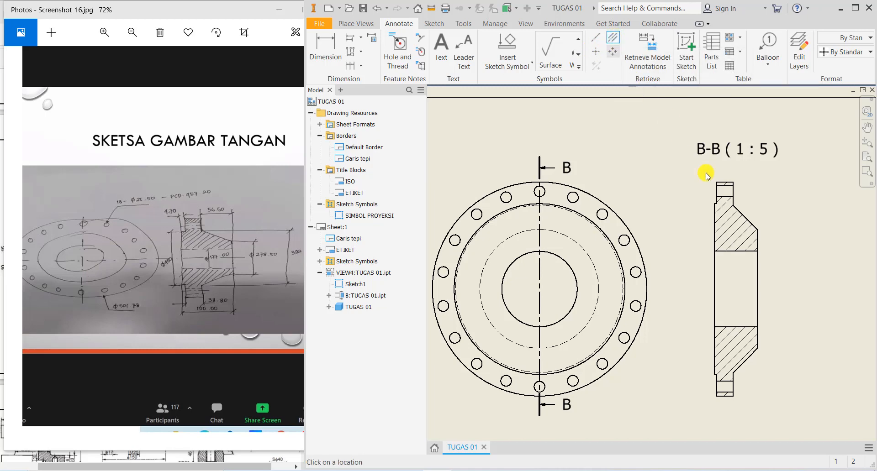
scroll(730, 201, up, 5)
scroll(731, 201, down, 6)
scroll(730, 201, down, 3)
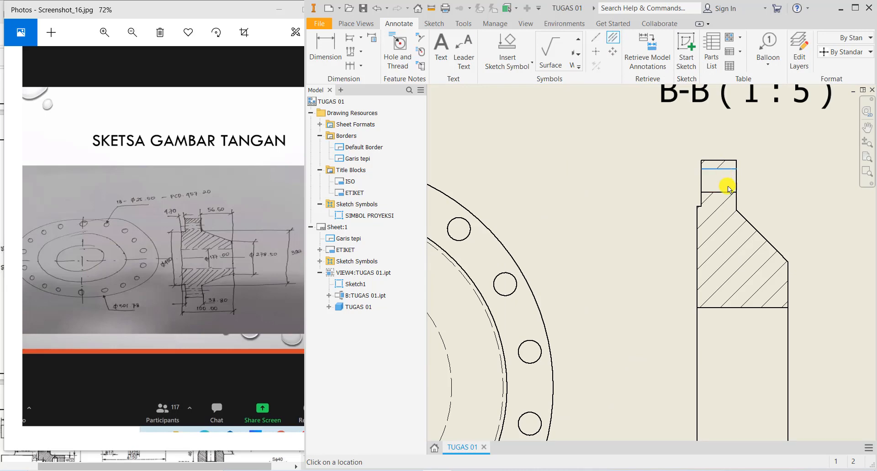
scroll(724, 185, up, 5)
scroll(747, 337, down, 5)
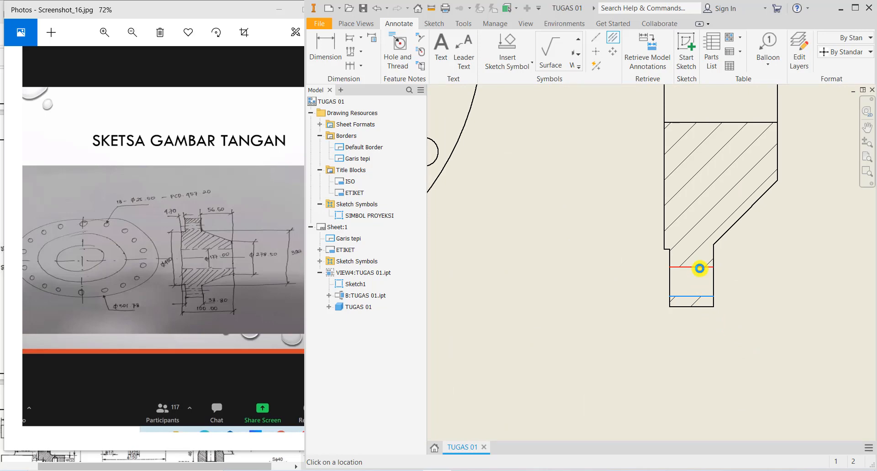
click(699, 267)
scroll(724, 272, up, 3)
scroll(736, 302, down, 2)
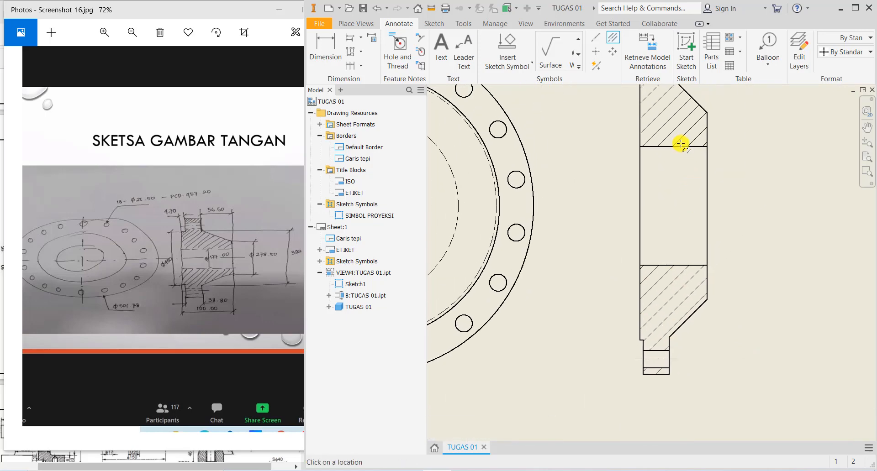
click(679, 147)
scroll(695, 265, up, 3)
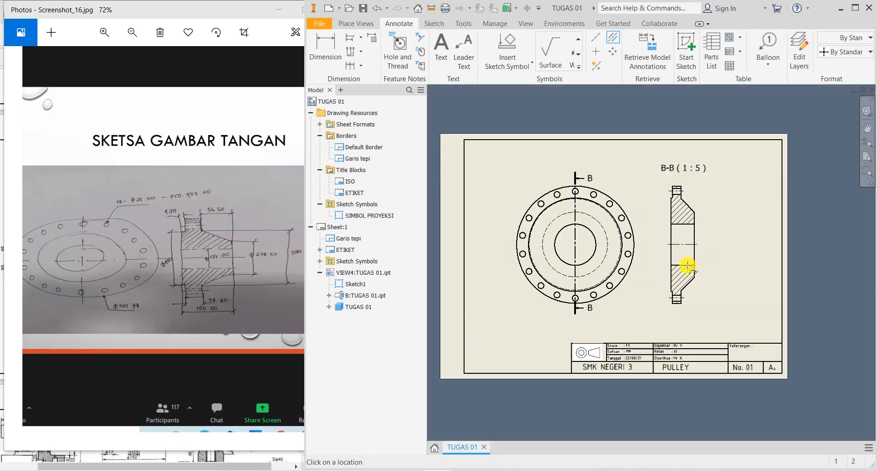
scroll(550, 230, down, 2)
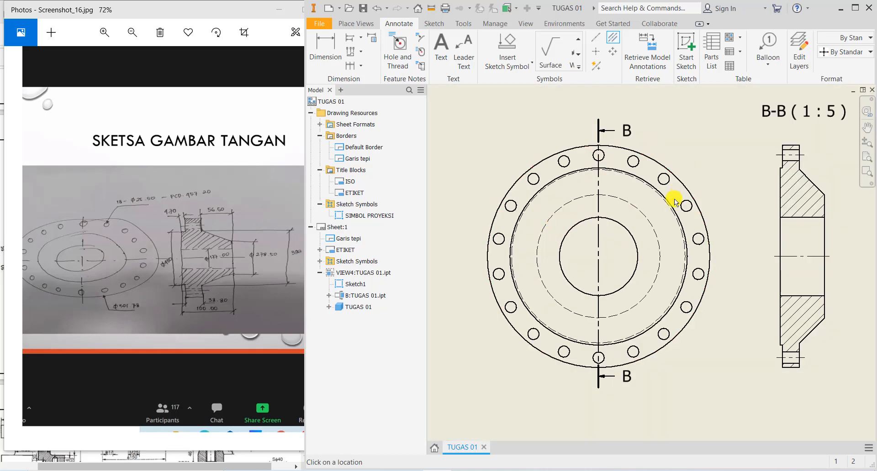
- Place a centre mark on the front view's outer flange circle
click(597, 54)
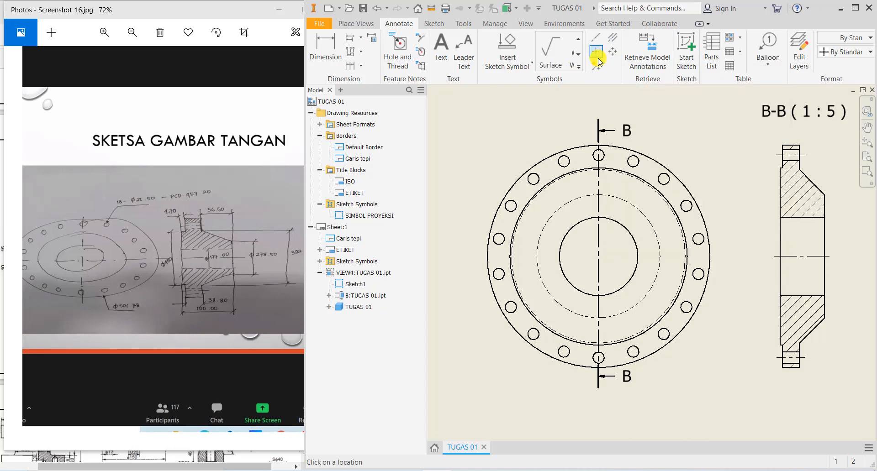
click(653, 159)
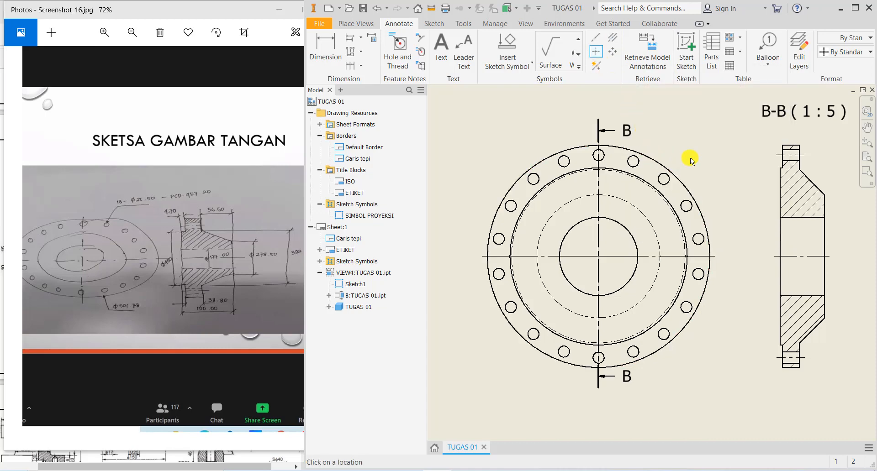
right_click(700, 152)
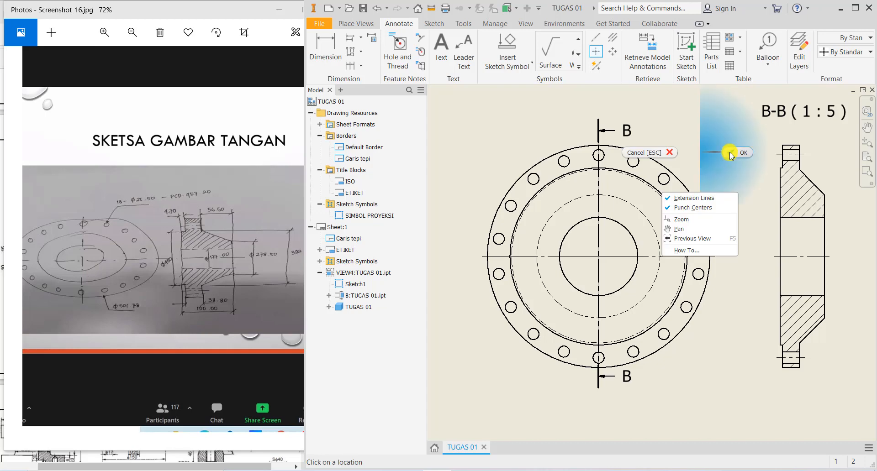
click(730, 152)
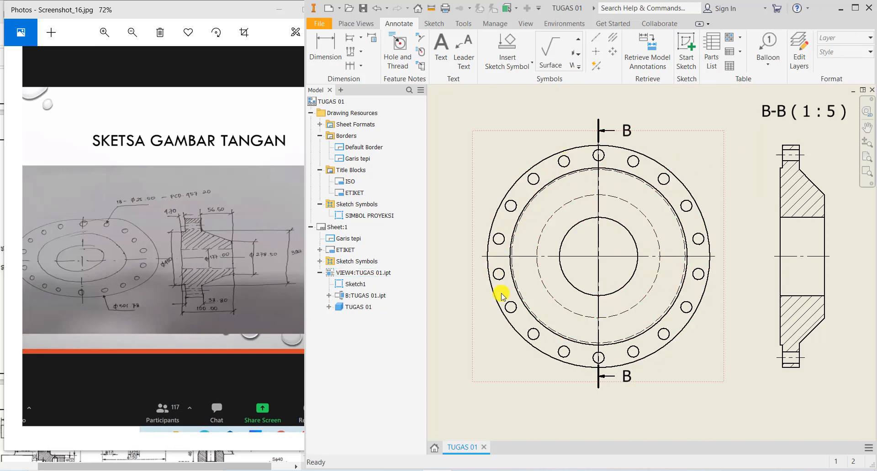
- Create a centred-pattern bolt-circle centerline around the flange centre through the top, left, bottom and right bolt holes
click(614, 53)
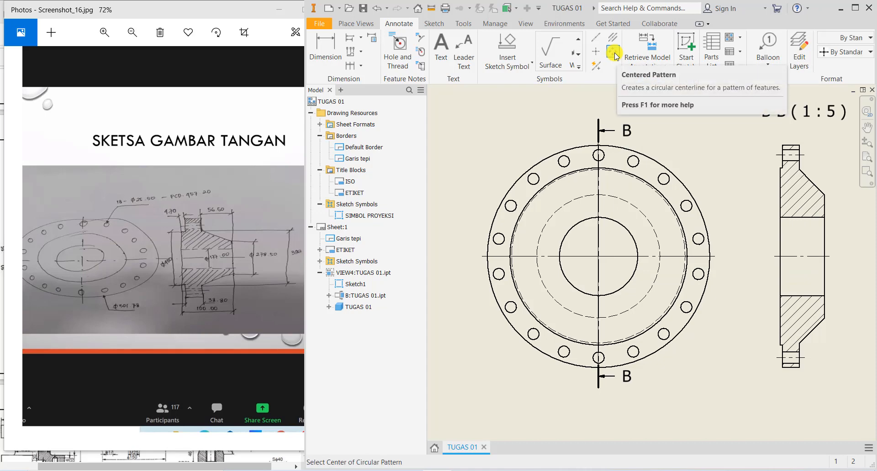
click(598, 257)
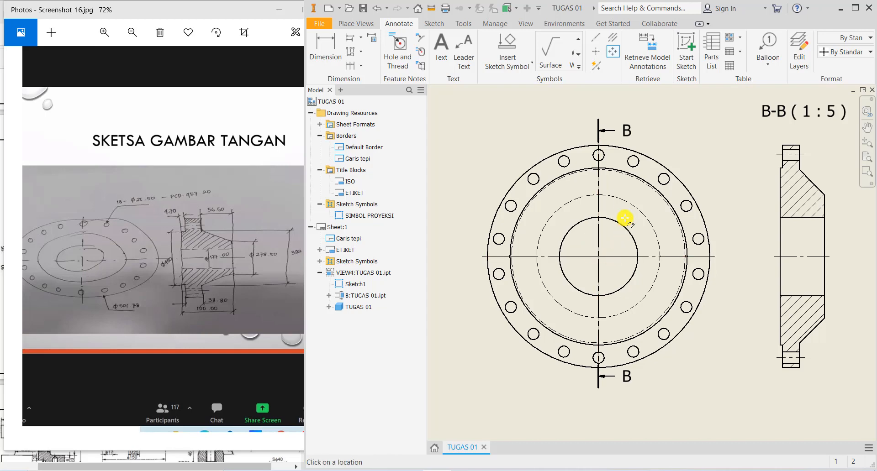
click(598, 156)
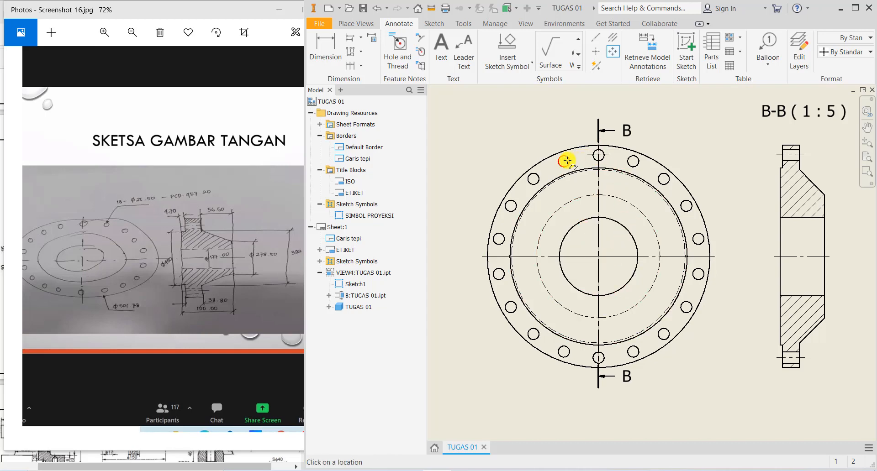
click(564, 161)
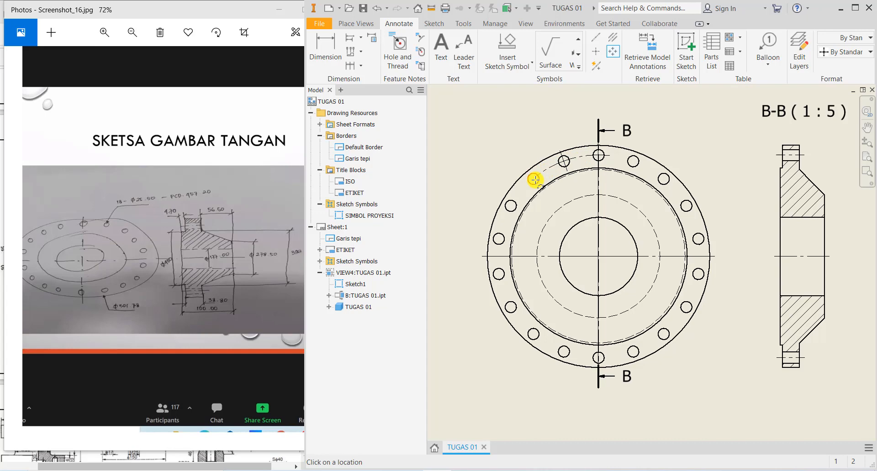
click(510, 206)
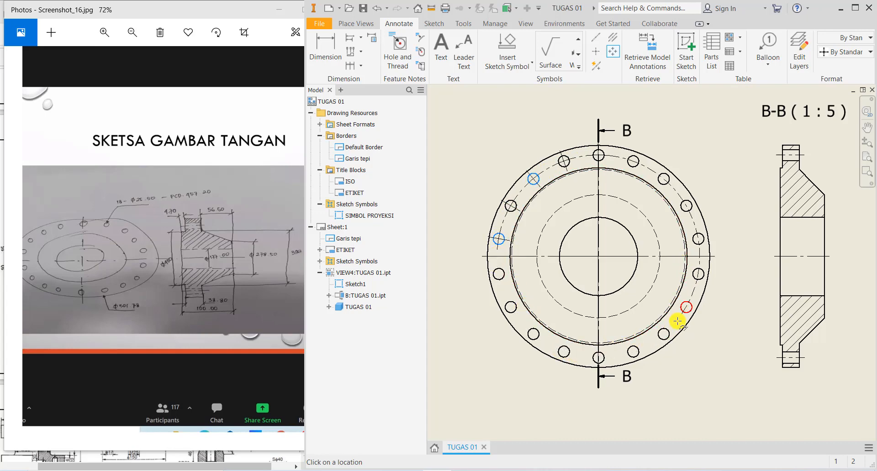
click(599, 358)
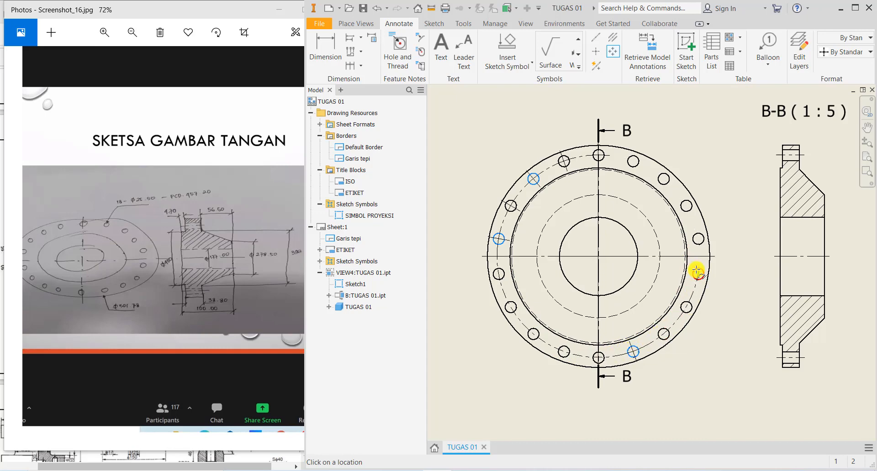
click(686, 206)
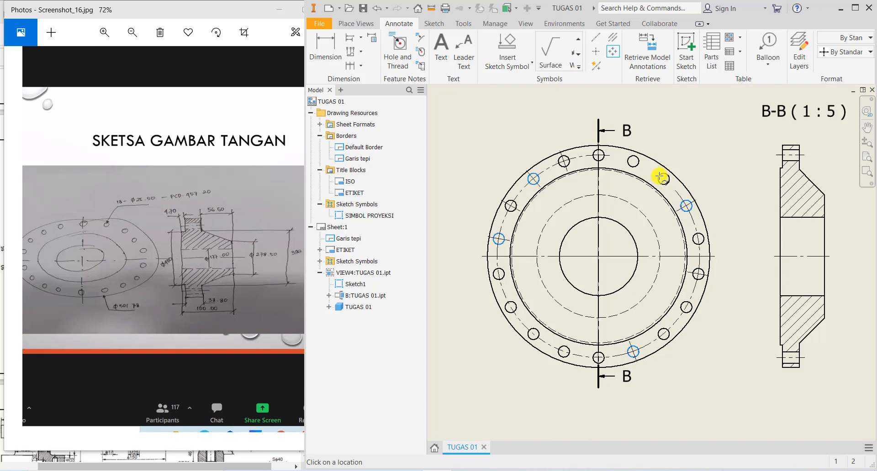
click(600, 156)
right_click(623, 159)
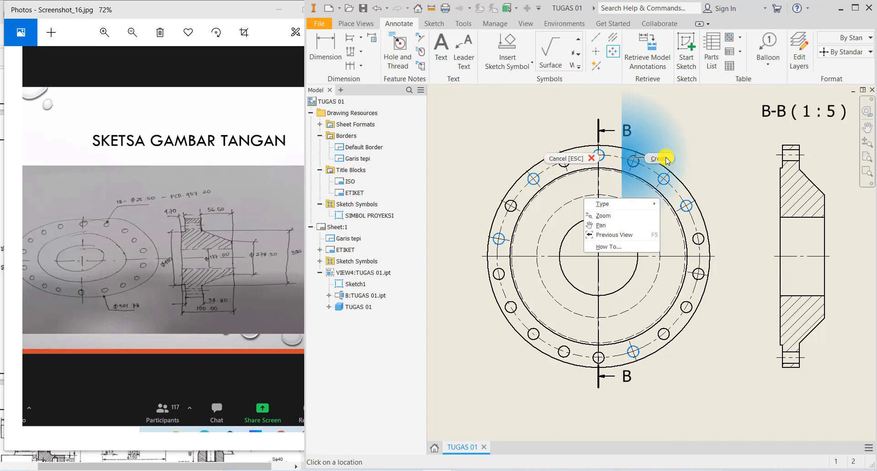
click(663, 159)
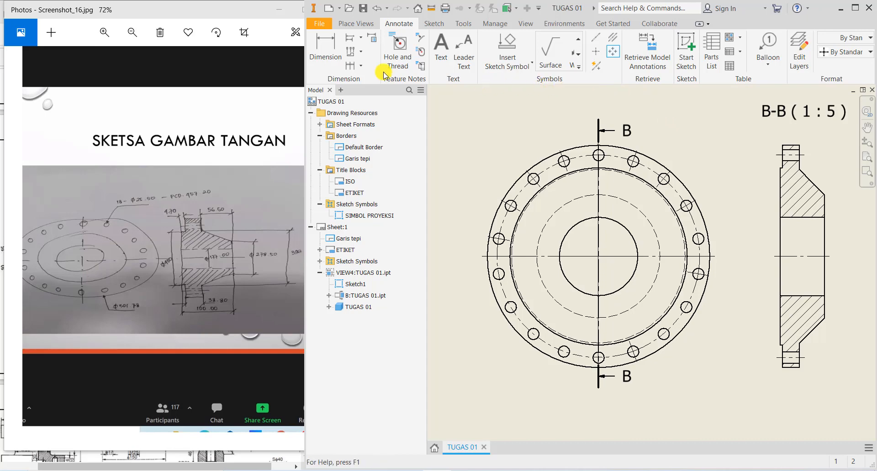
- Dimension the outer flange circle as Ø501,78 using a single line and leader from centre
click(323, 54)
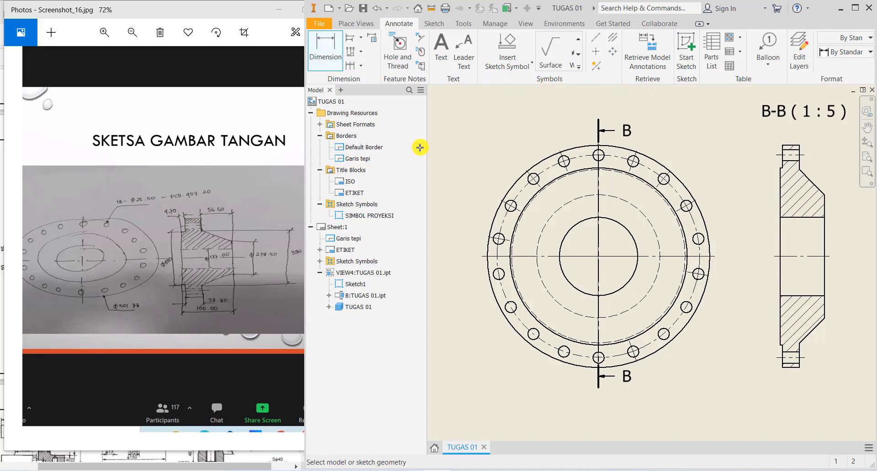
click(496, 215)
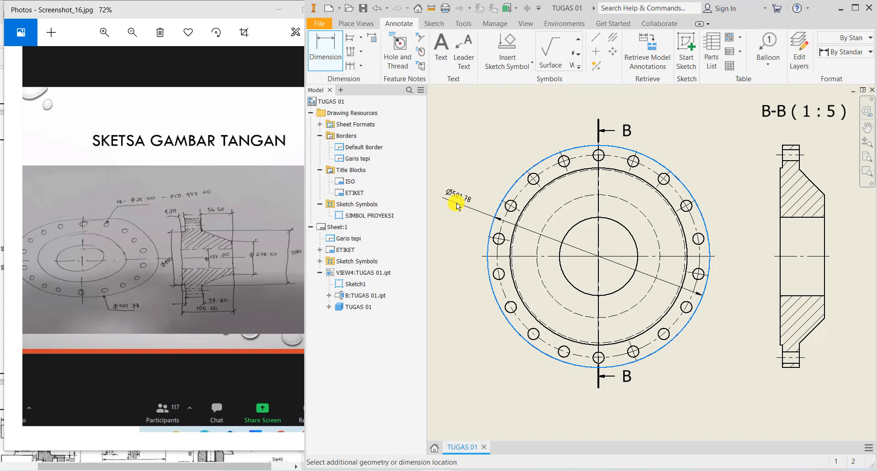
right_click(456, 205)
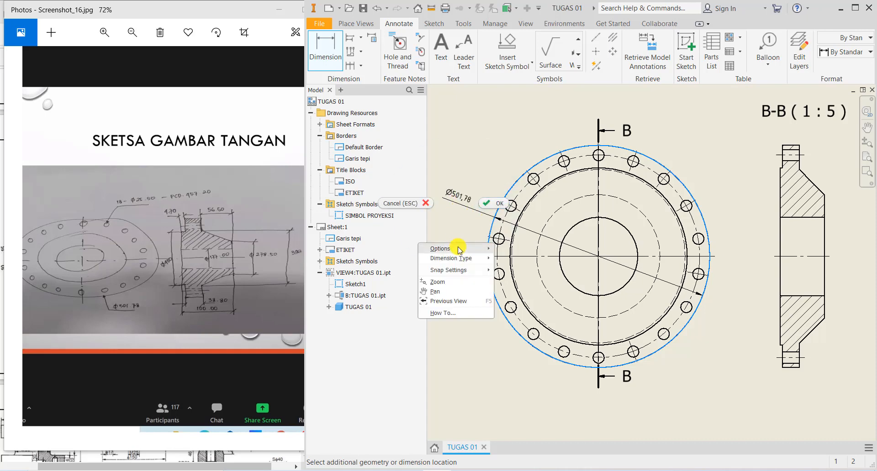
mouse_move(459, 248)
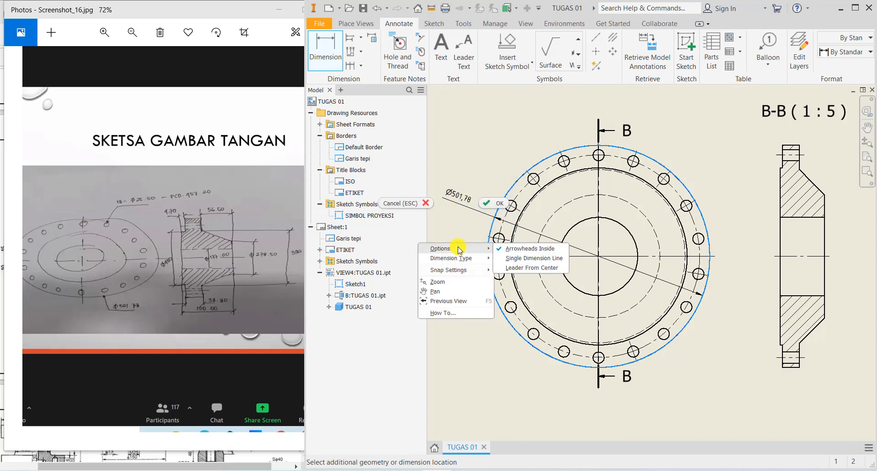
click(498, 263)
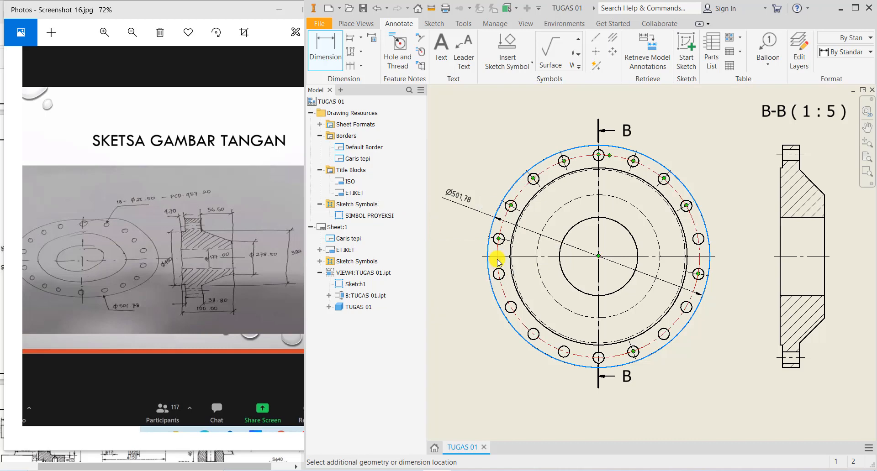
right_click(450, 207)
mouse_move(470, 249)
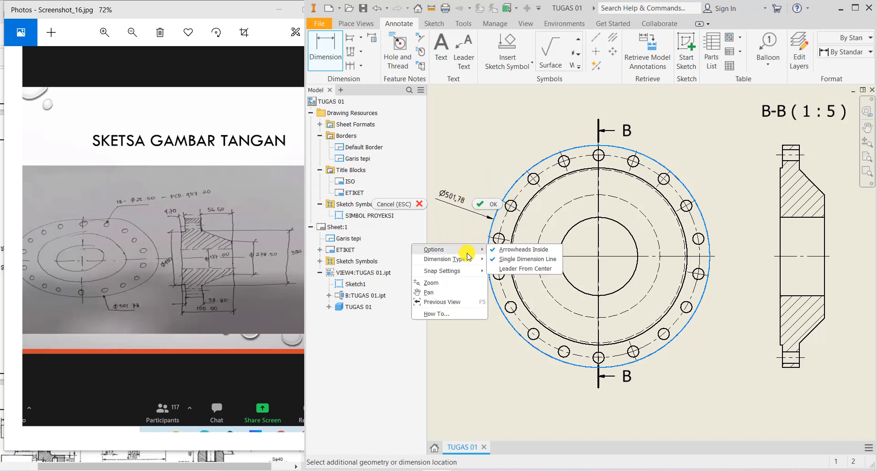
click(514, 269)
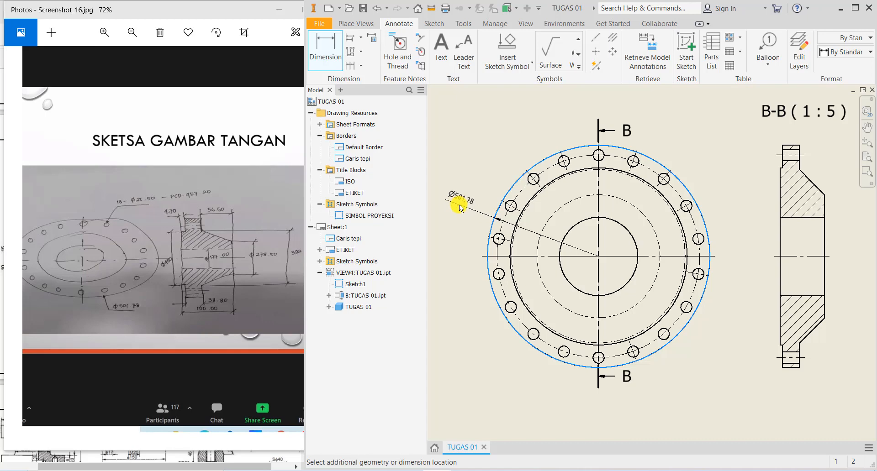
click(459, 205)
right_click(459, 205)
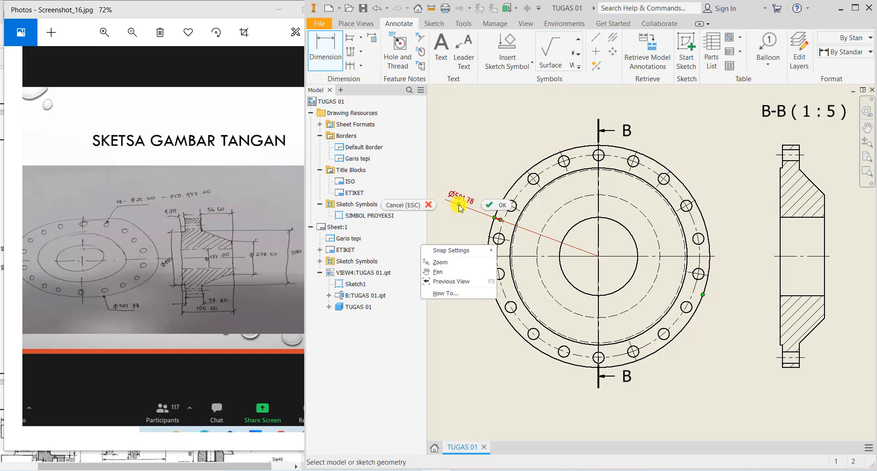
click(496, 205)
middle_drag(618, 307, 598, 279)
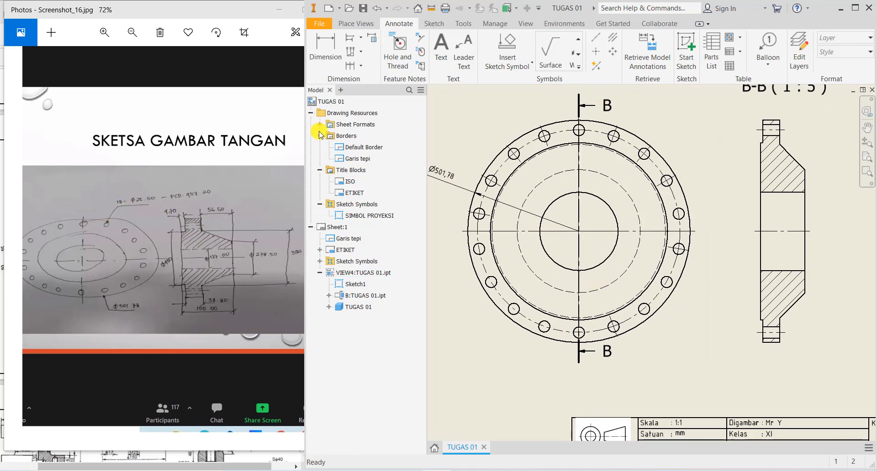
- Attach a leader note to a top bolt hole and insert the Ø symbol into its text
click(460, 59)
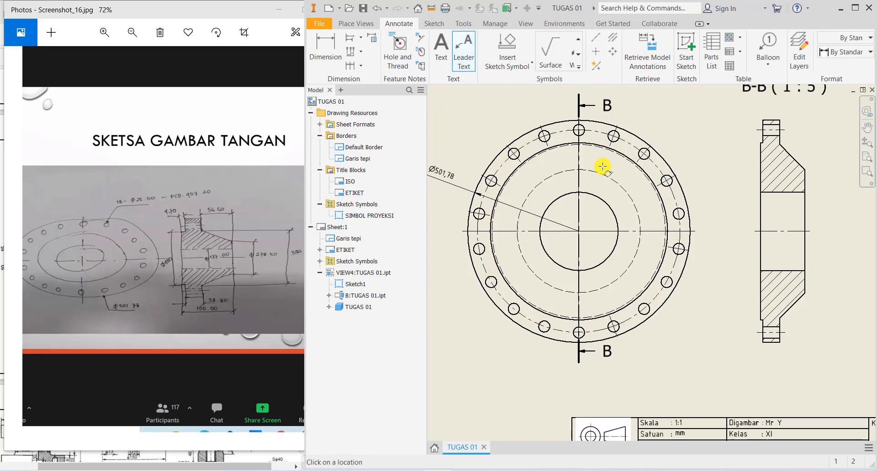
middle_drag(603, 167, 561, 219)
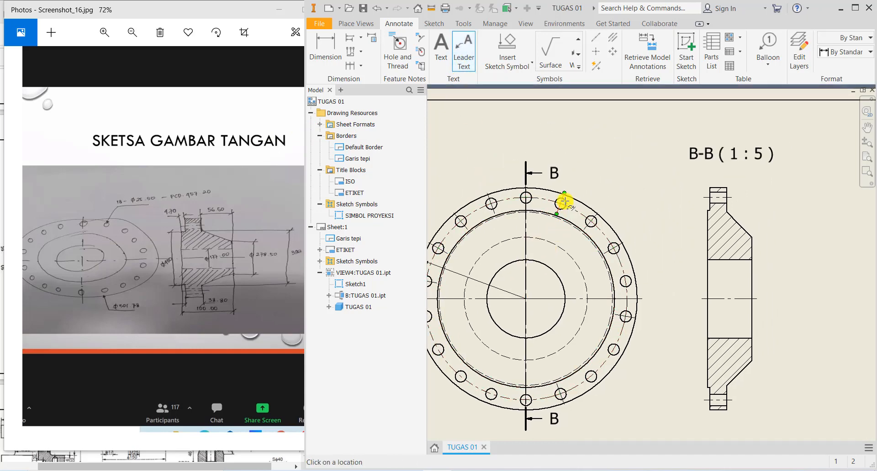
scroll(565, 201, up, 3)
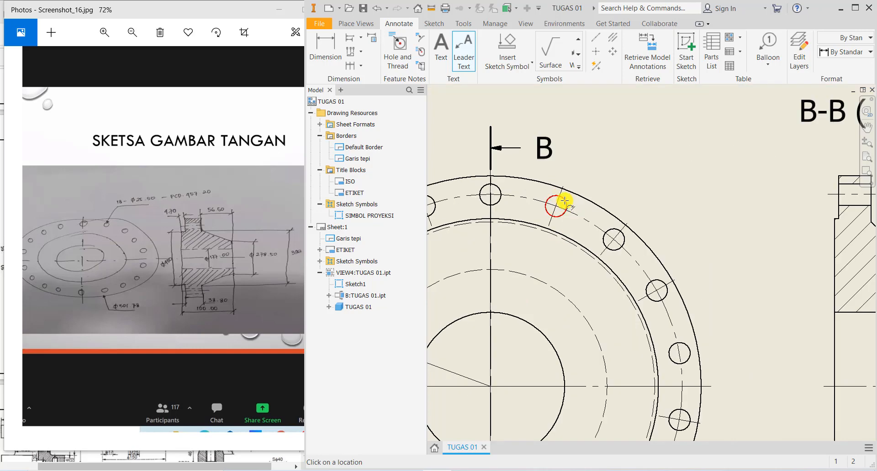
click(565, 201)
right_click(614, 140)
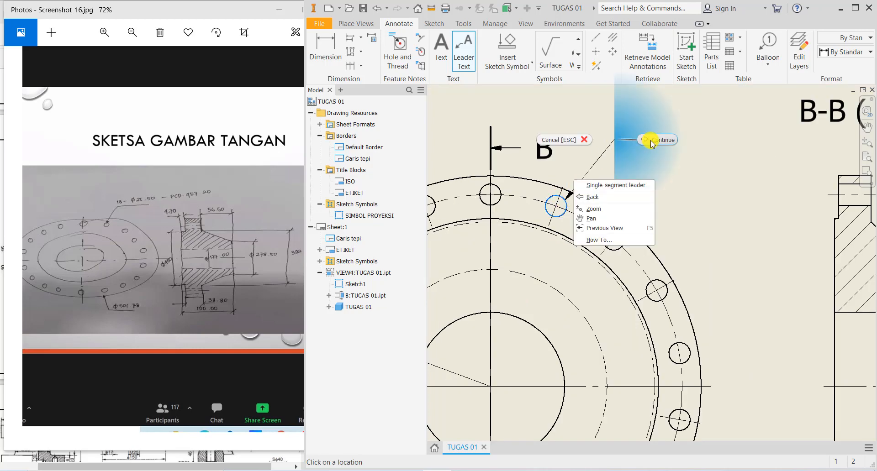
click(651, 140)
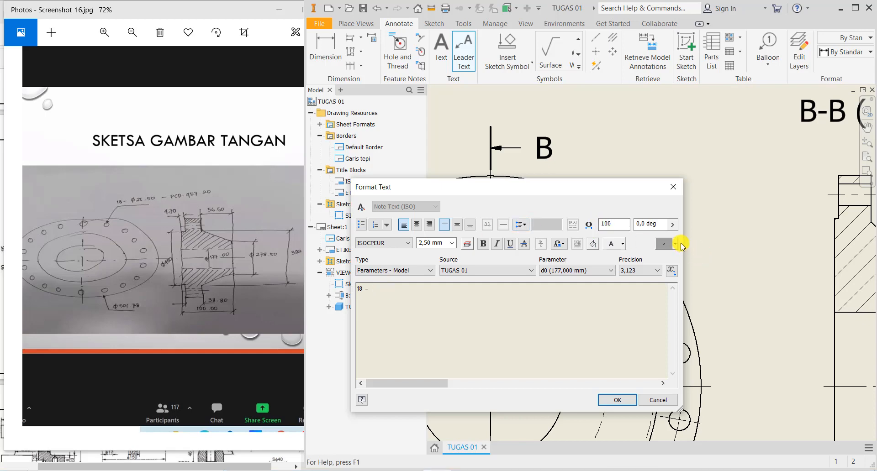
click(675, 244)
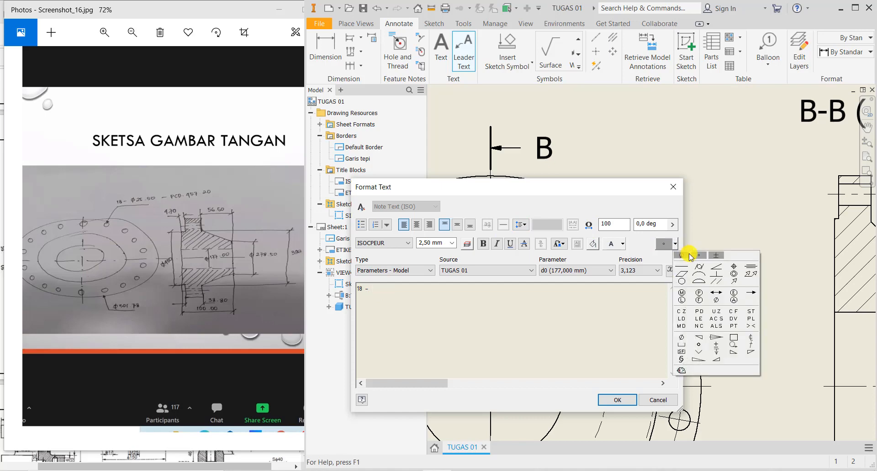
click(684, 257)
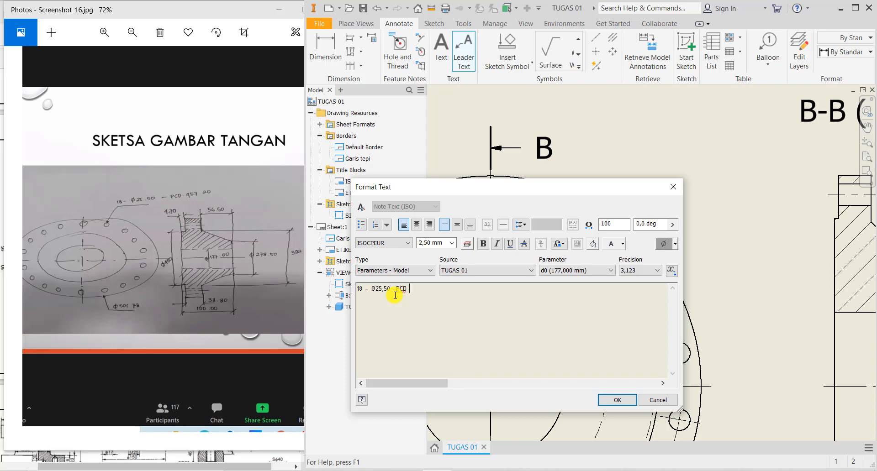
- Finish the '18 - Ø25,50 - PCD 457,20' leader note and reattach its leader to a bolt hole's rim
text(7,20)
click(617, 400)
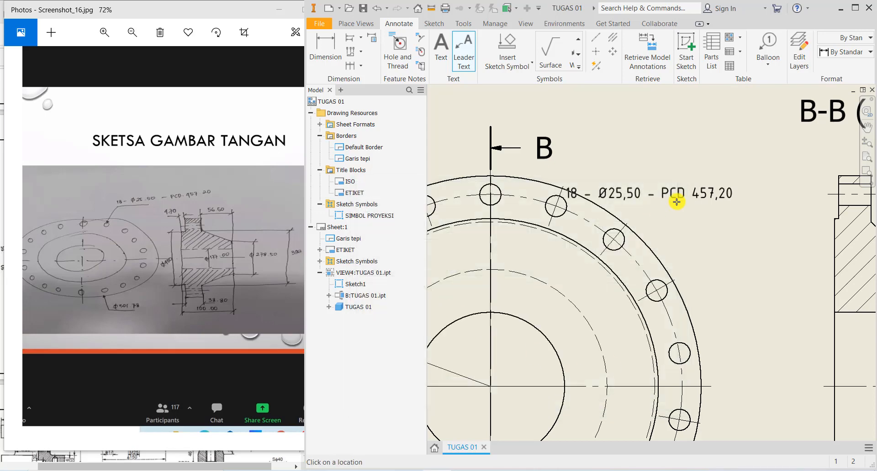
right_click(651, 212)
click(628, 194)
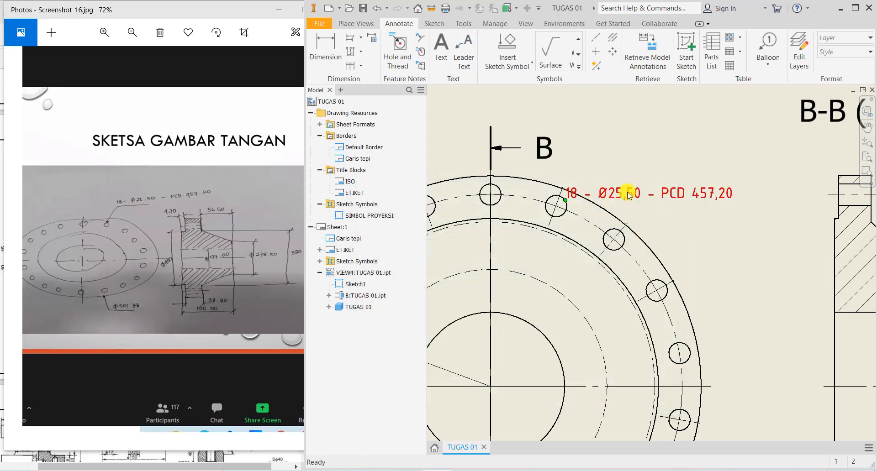
click(629, 195)
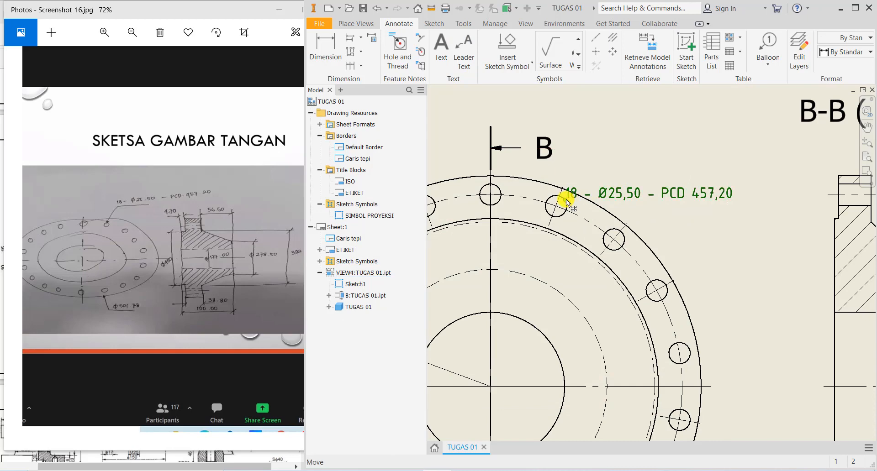
drag(566, 199, 580, 167)
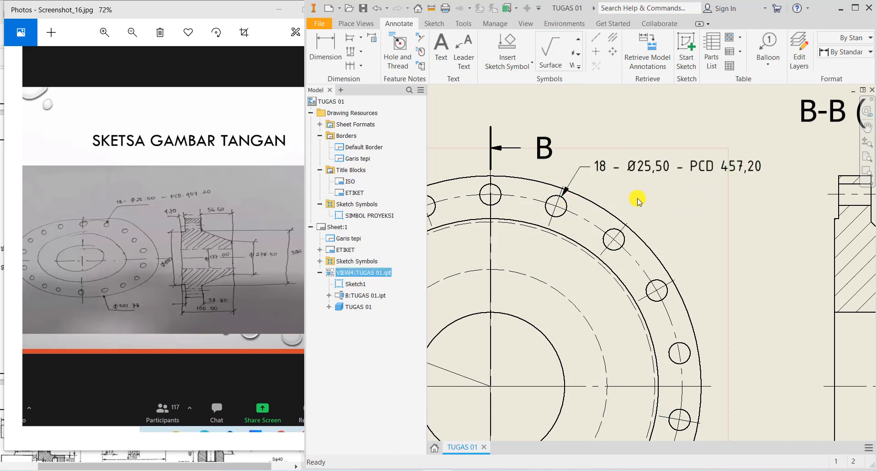
- Move the B-B section view further to the right on the sheet
scroll(683, 249, up, 3)
scroll(579, 178, down, 2)
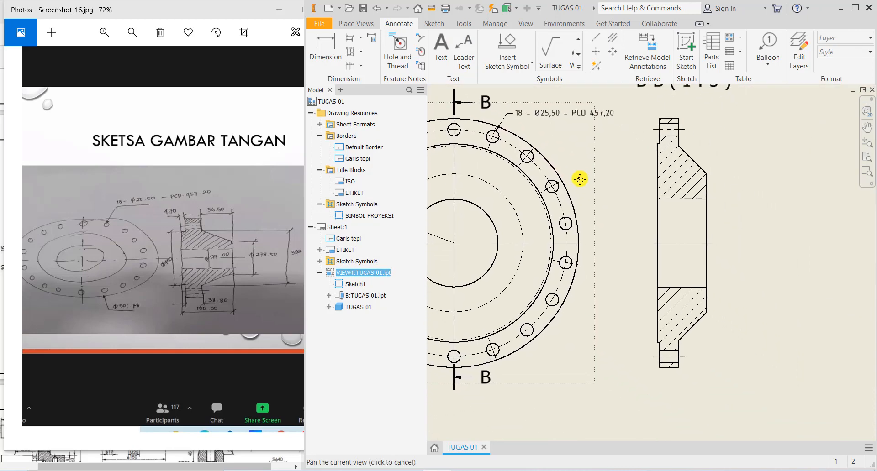
mouse_move(599, 197)
middle_down()
mouse_move(532, 197)
mouse_move(524, 208)
middle_up()
drag(640, 248, 676, 250)
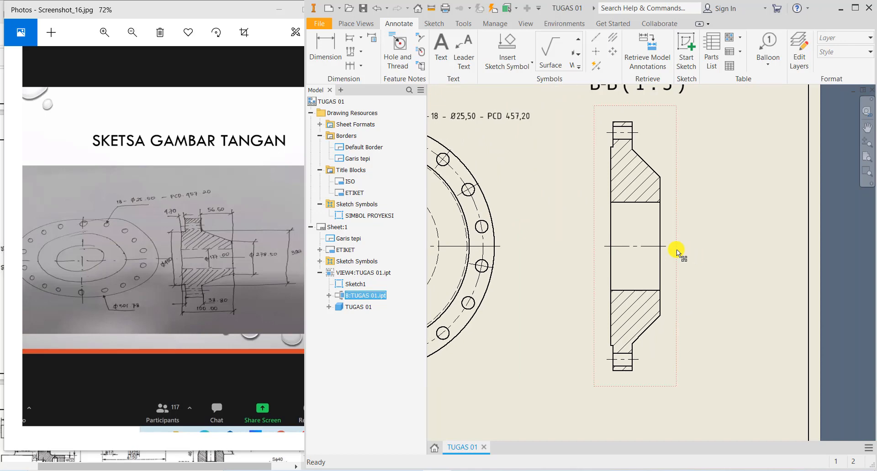
- Dimension section B-B with the 400,00 height on the left and the 4,78 top step width
click(331, 49)
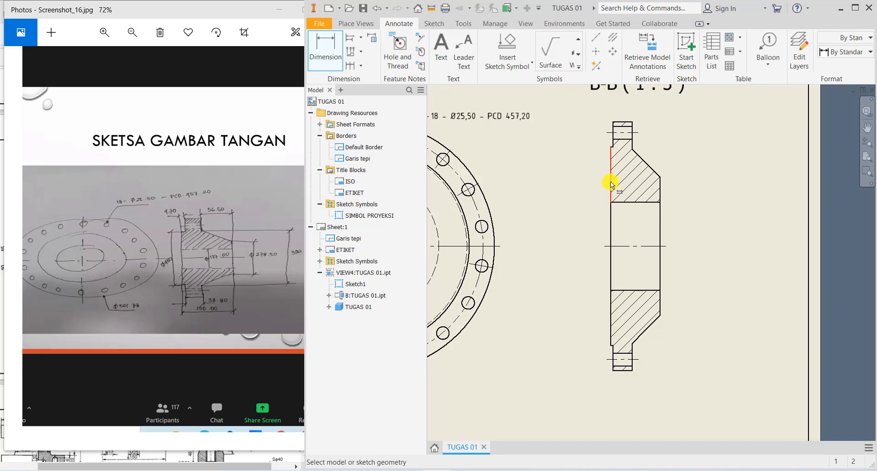
click(610, 151)
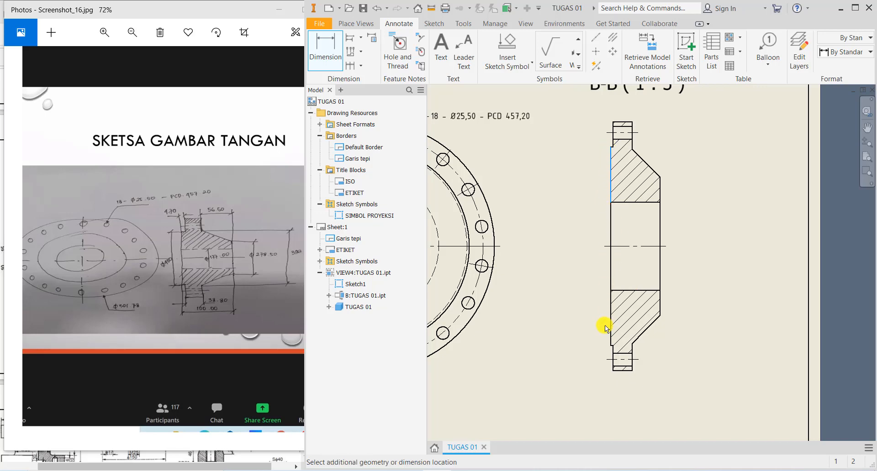
click(586, 298)
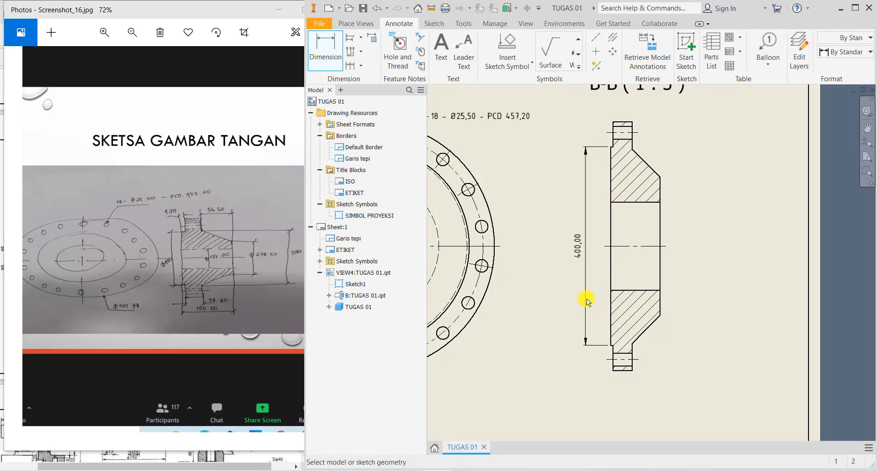
scroll(610, 128, up, 5)
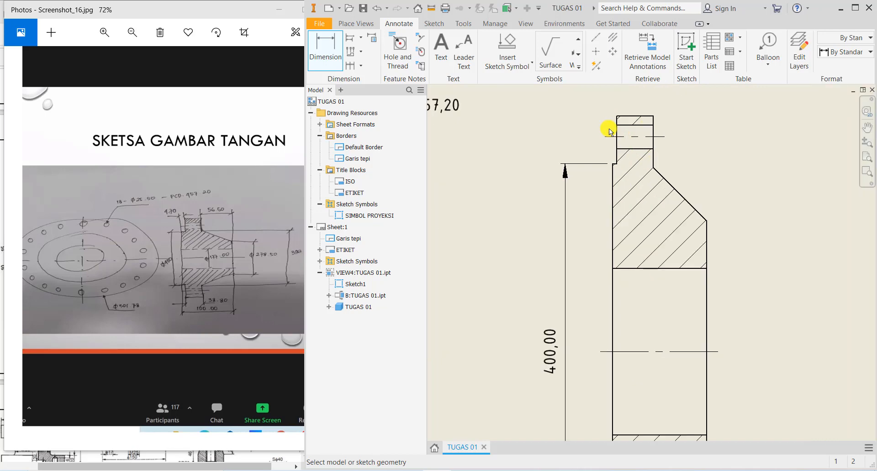
click(653, 260)
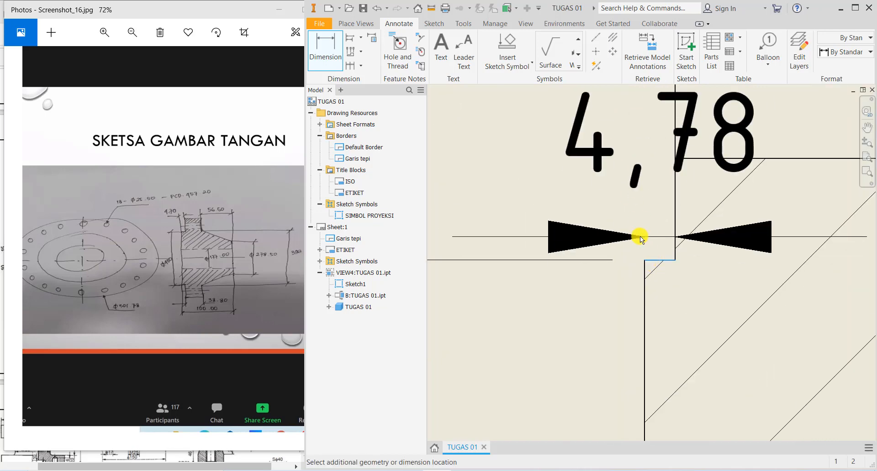
scroll(640, 237, down, 4)
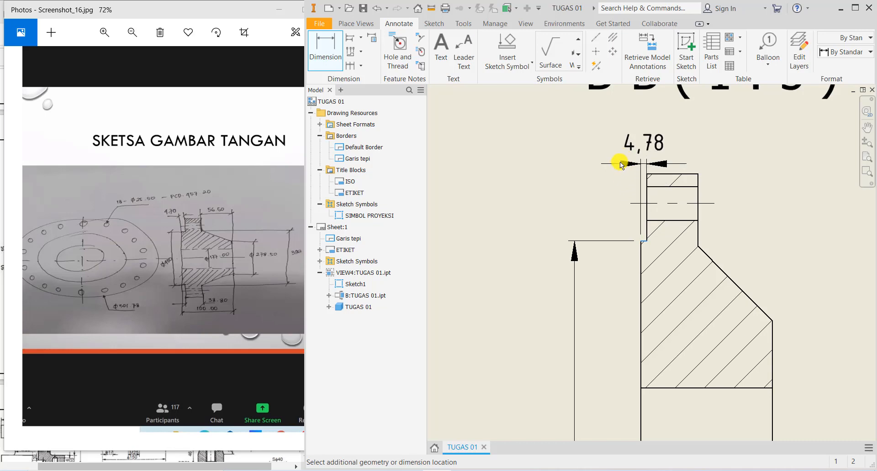
click(614, 150)
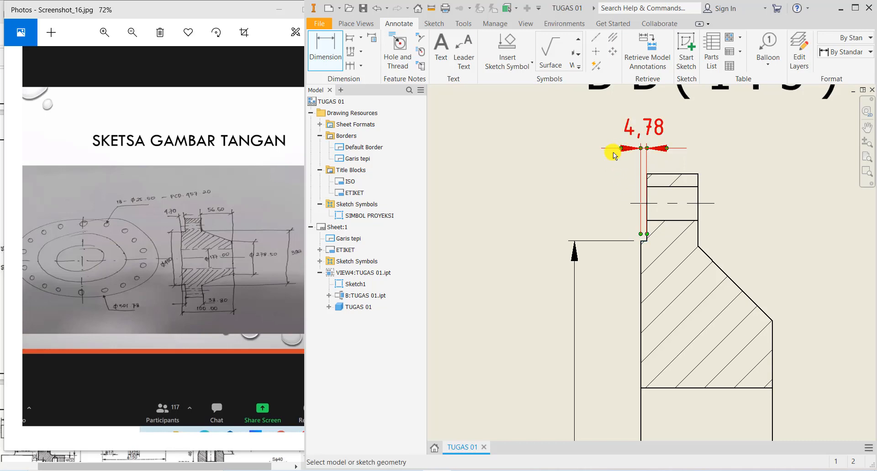
right_click(612, 153)
click(642, 153)
- Add the 56,42 width dimension above the section, from the sloped edge to the right corner
middle_drag(695, 232, 578, 212)
click(325, 45)
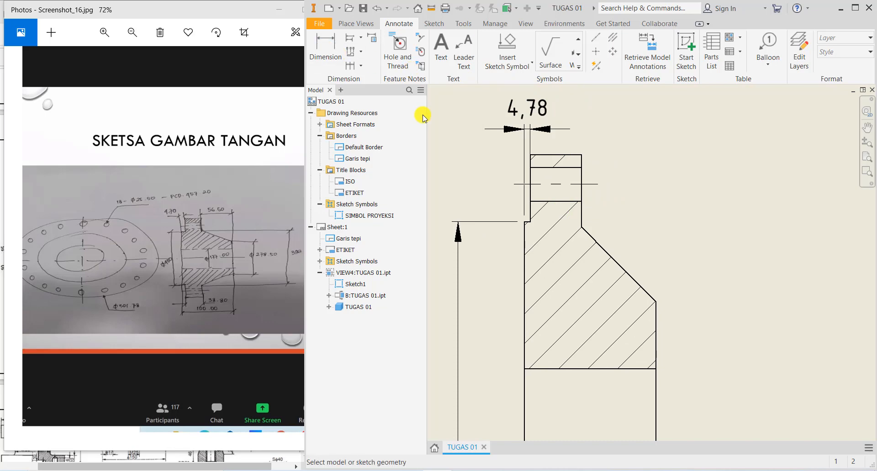
click(582, 229)
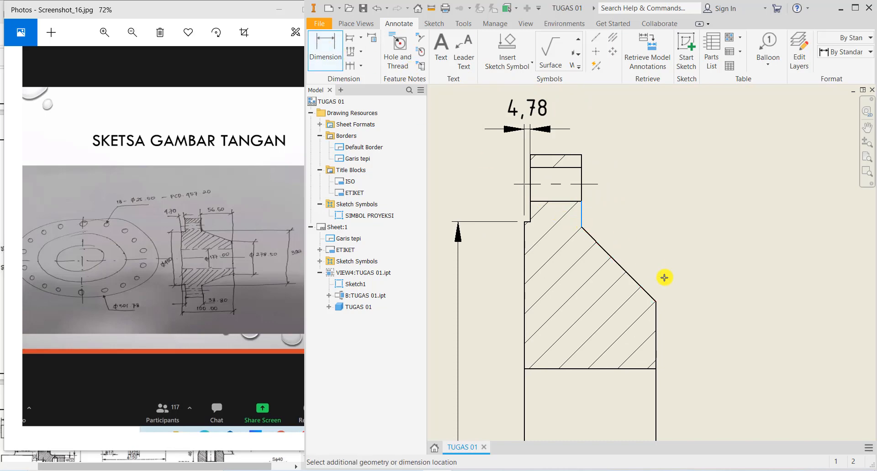
click(660, 303)
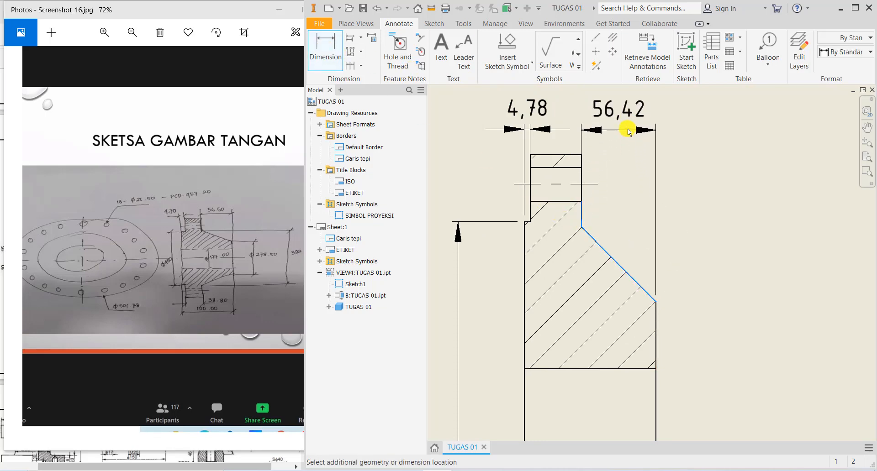
click(623, 127)
scroll(679, 206, down, 3)
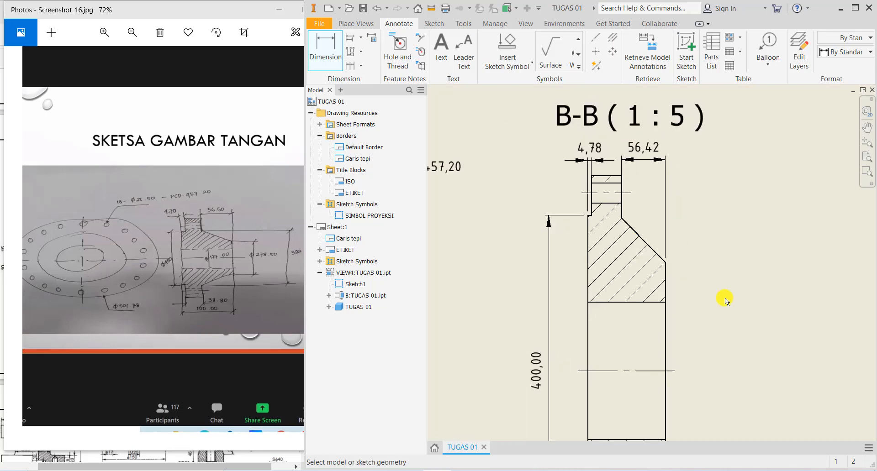
middle_drag(724, 297, 617, 214)
middle_drag(618, 272, 594, 251)
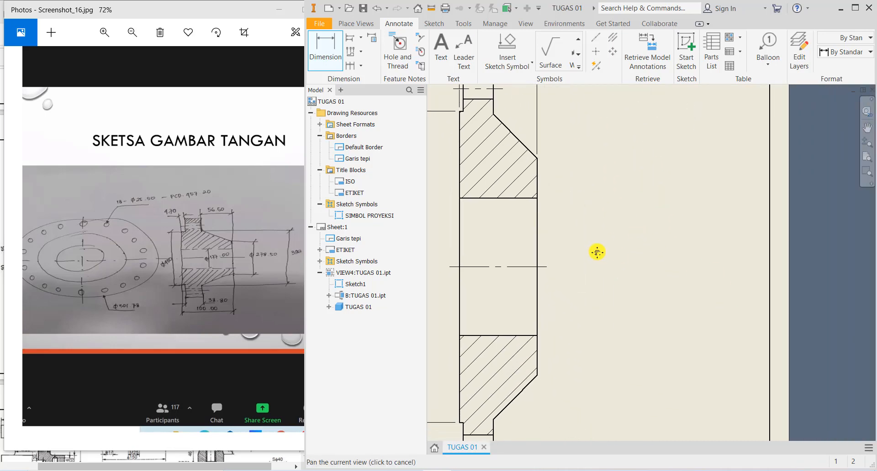
- Place 278,50, bore Ø177,00 and overall 392,00 dimensions right of section B-B, then shift 278,50 closer
click(537, 159)
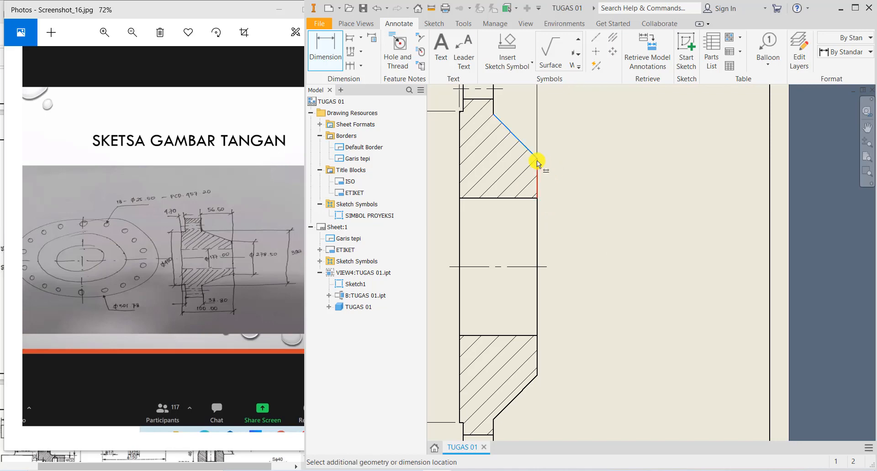
click(539, 377)
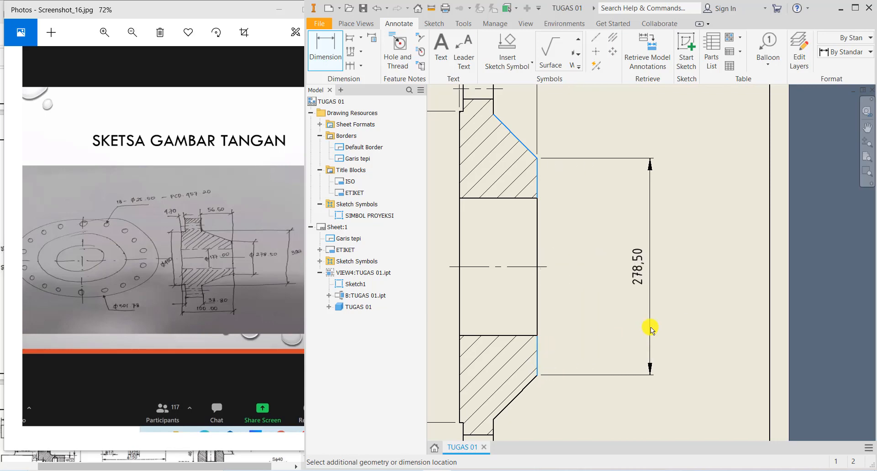
click(646, 327)
click(538, 294)
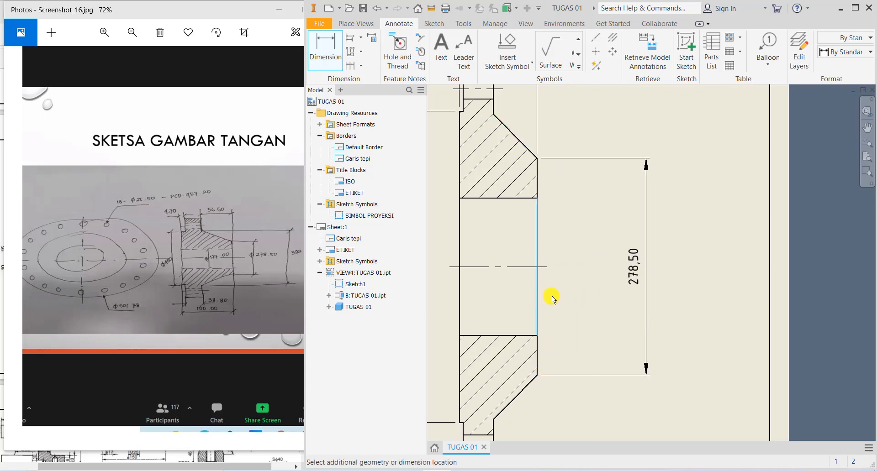
click(583, 296)
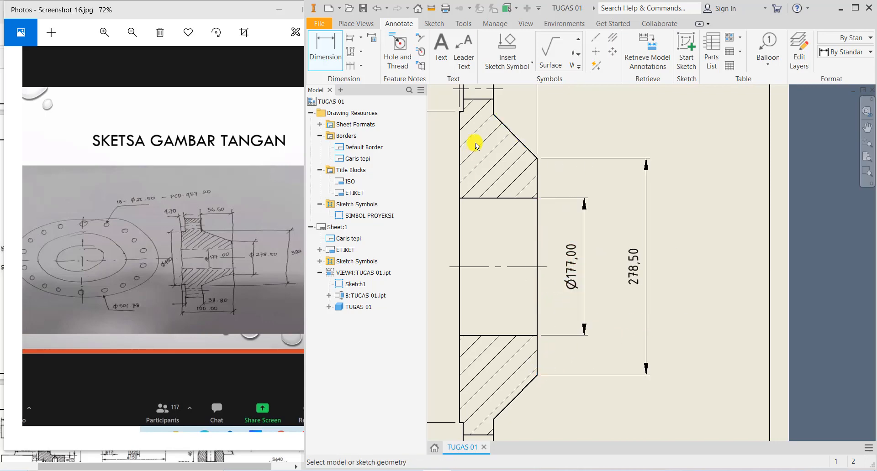
click(492, 114)
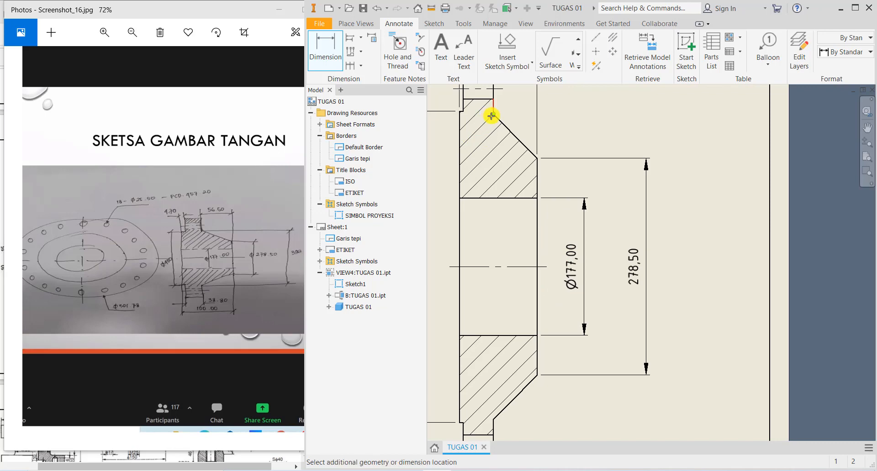
click(498, 419)
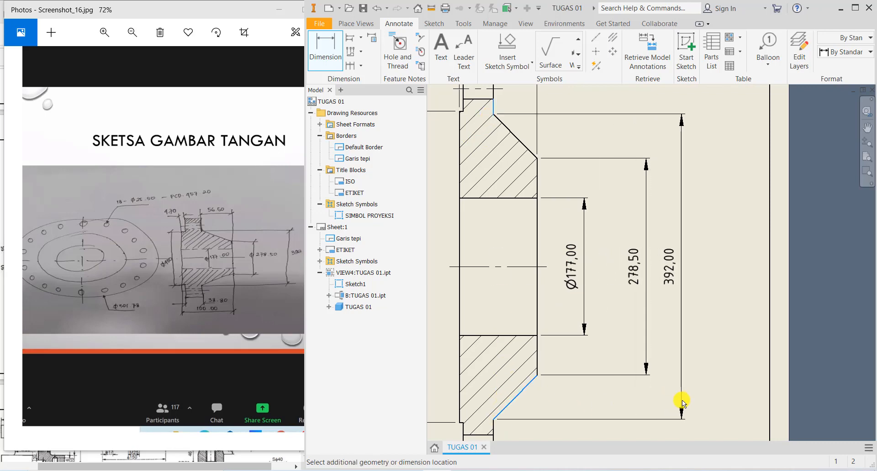
click(682, 400)
key(Escape)
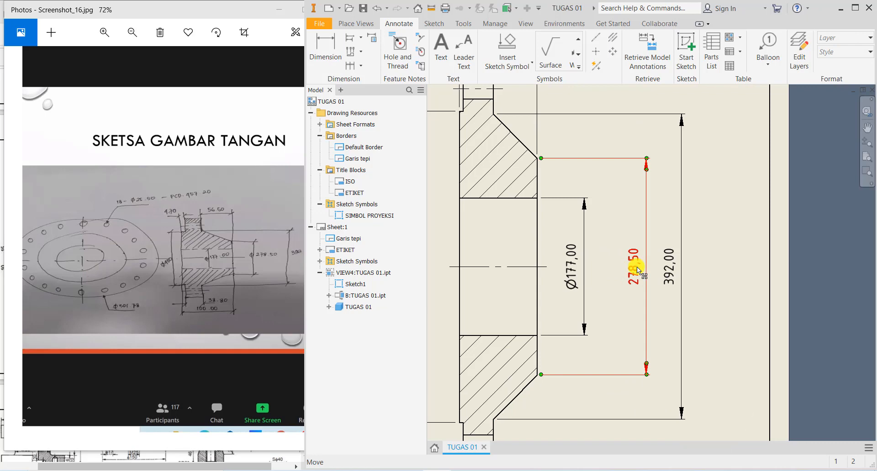
mouse_move(637, 267)
mouse_down()
mouse_move(622, 266)
mouse_move(659, 272)
mouse_up()
- Dimension the 100,00 overall width below section B-B
scroll(687, 299, down, 2)
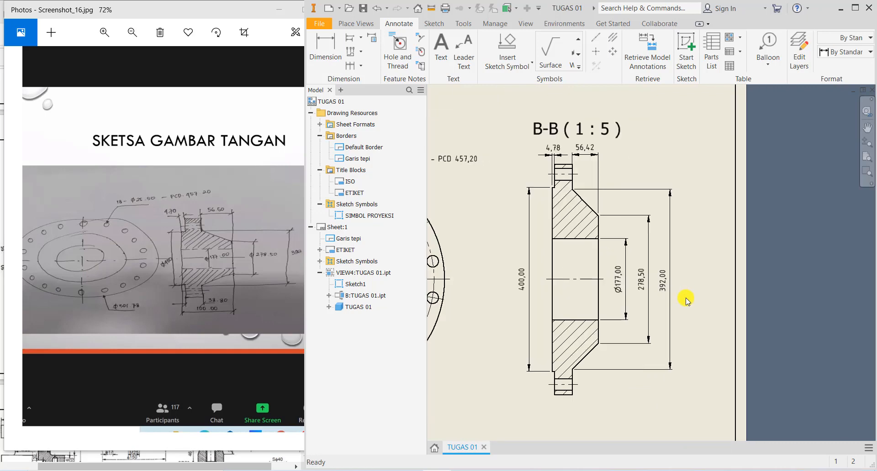
mouse_move(689, 330)
middle_down()
mouse_move(672, 317)
mouse_move(666, 285)
middle_up()
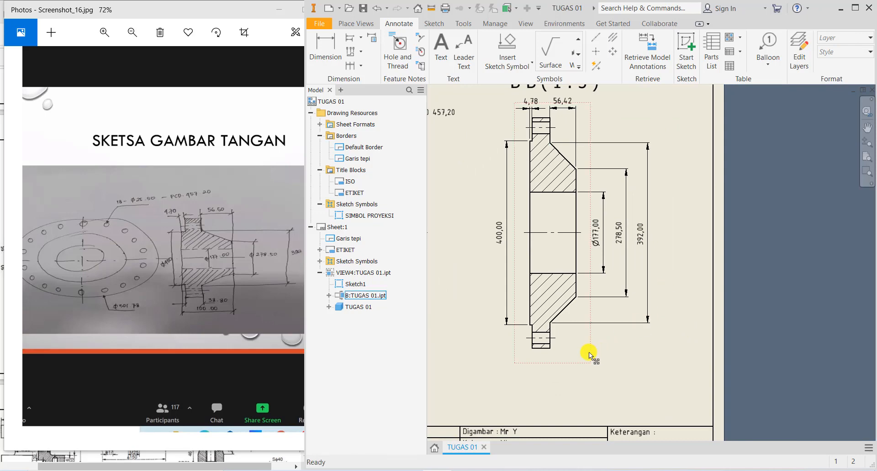
scroll(540, 353, up, 3)
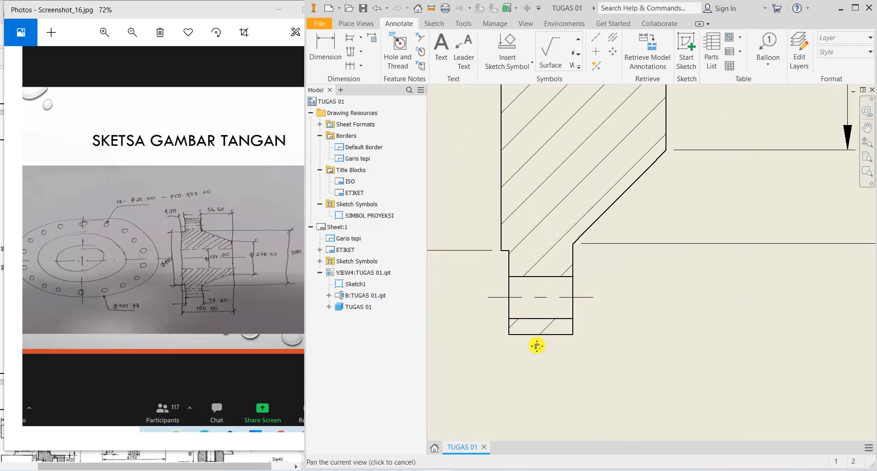
click(327, 66)
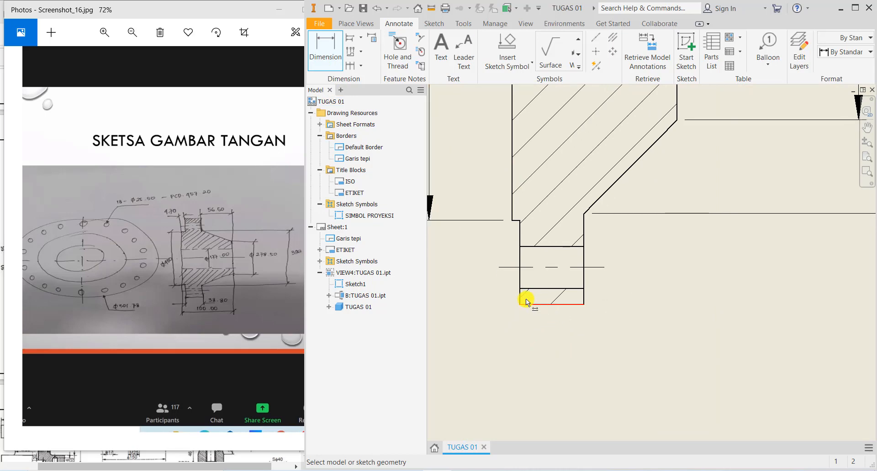
click(511, 221)
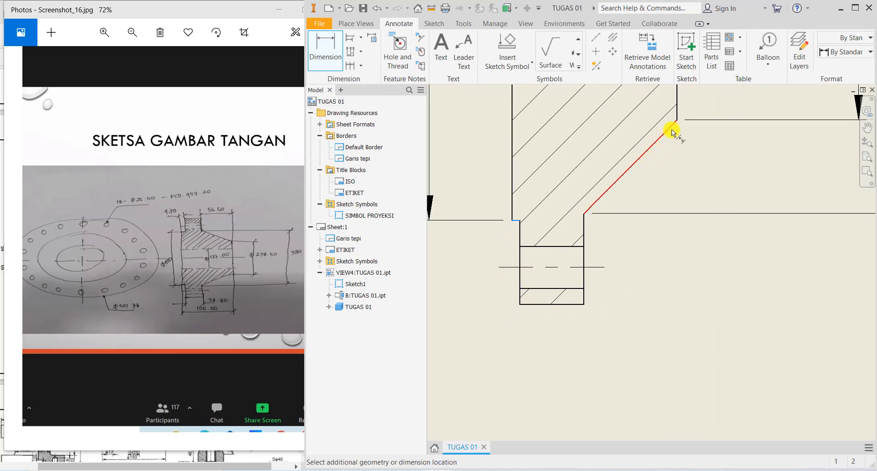
click(676, 118)
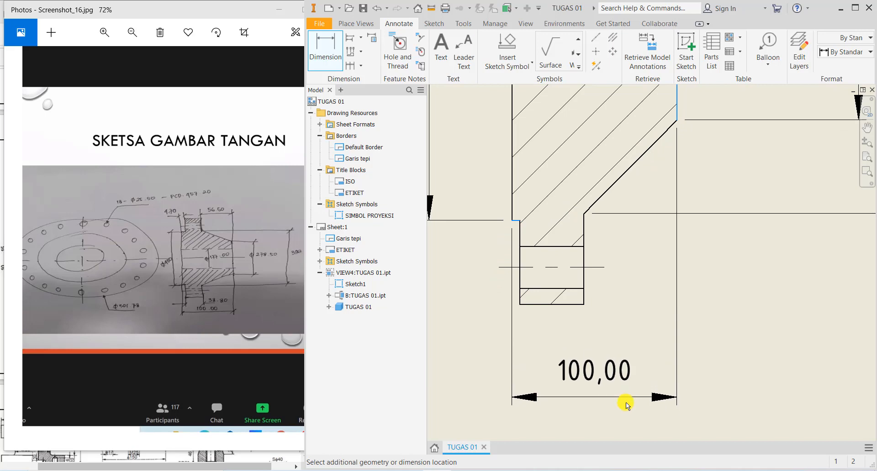
click(625, 402)
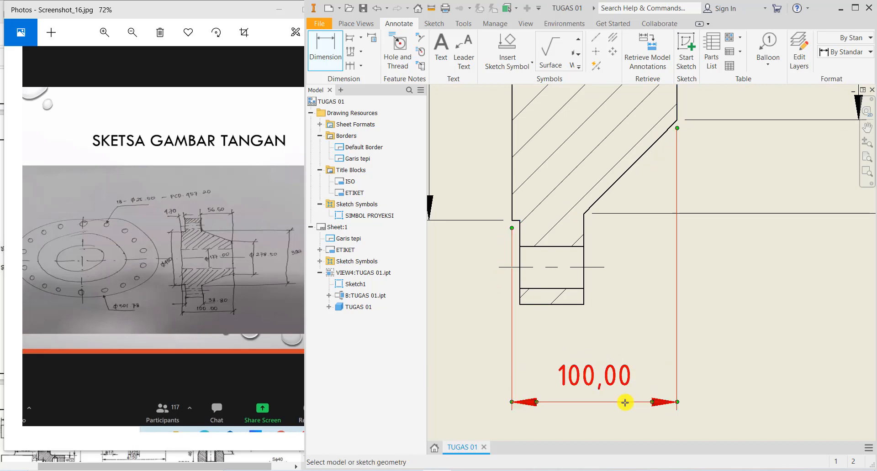
- Add the 38,80 rim width dimension and move it above the 100,00 dimension
click(571, 304)
click(574, 351)
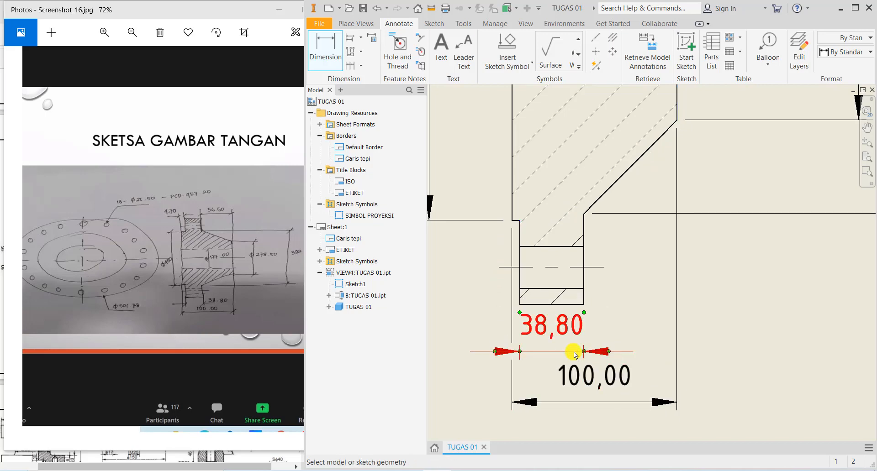
key(Escape)
mouse_move(542, 323)
mouse_down()
mouse_move(590, 327)
mouse_move(628, 347)
mouse_up()
scroll(701, 352, up, 2)
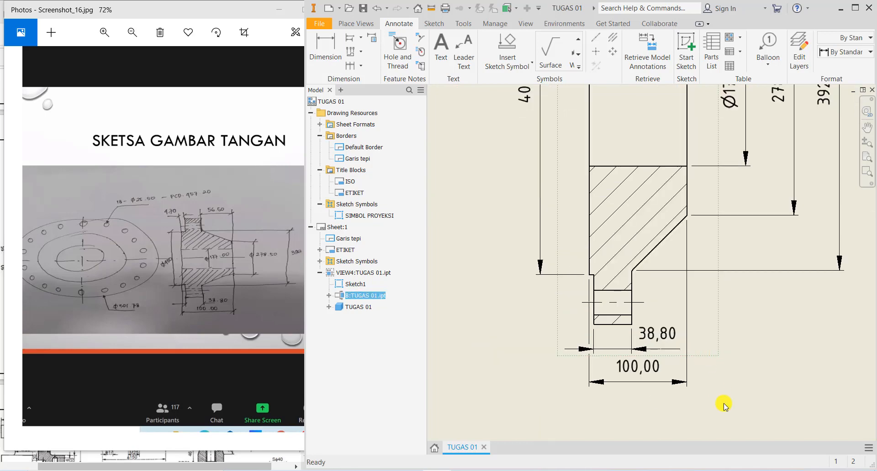
scroll(728, 347, up, 5)
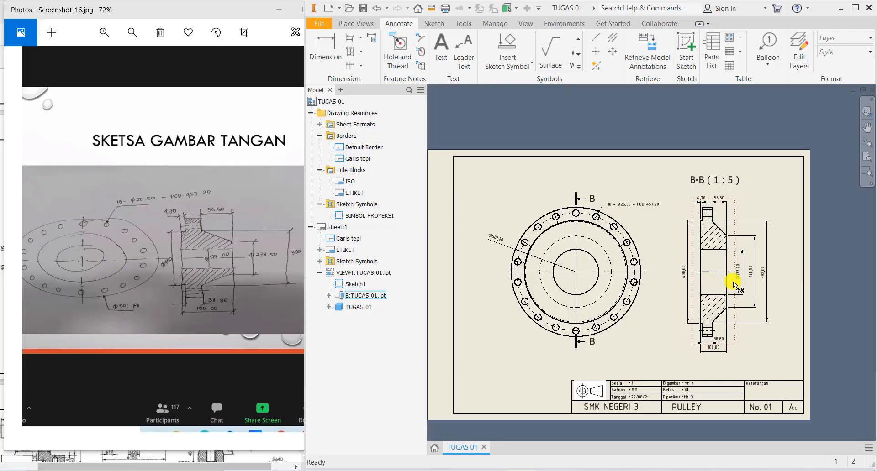
scroll(733, 282, down, 4)
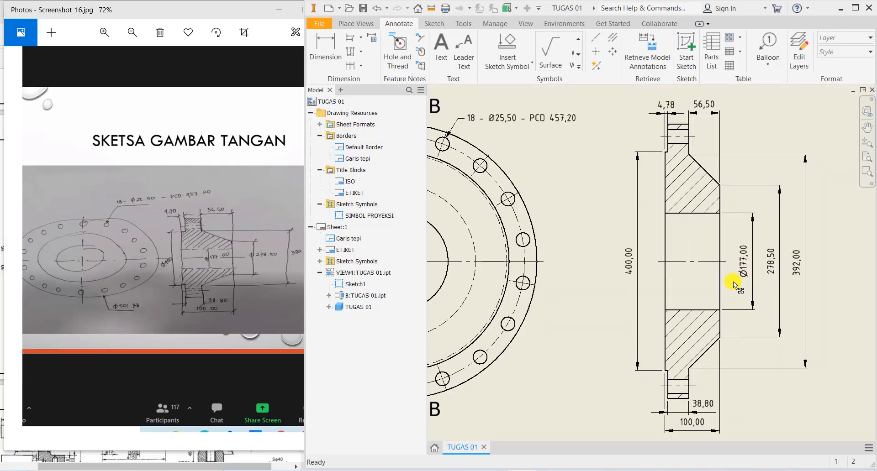
middle_drag(733, 281, 660, 281)
scroll(597, 262, down, 3)
middle_drag(588, 268, 580, 269)
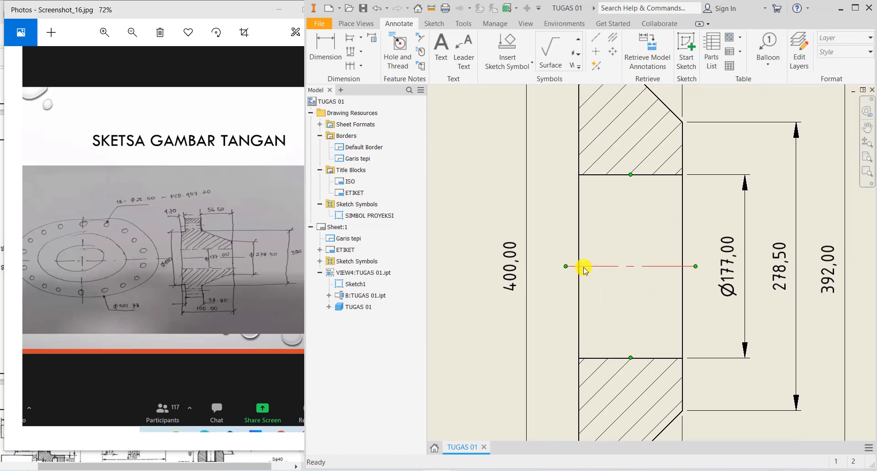
- Edit the left 400,00 dimension's text to add a diameter symbol so it reads Ø400,00
scroll(515, 273, up, 1)
click(517, 273)
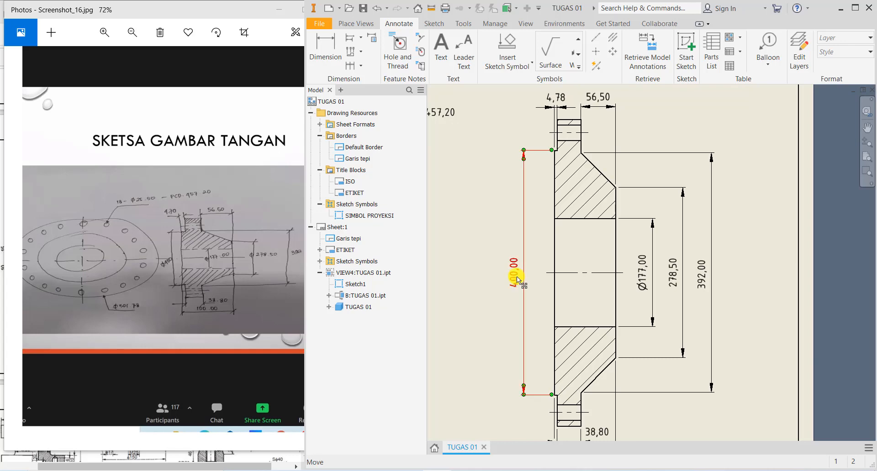
double_click(516, 280)
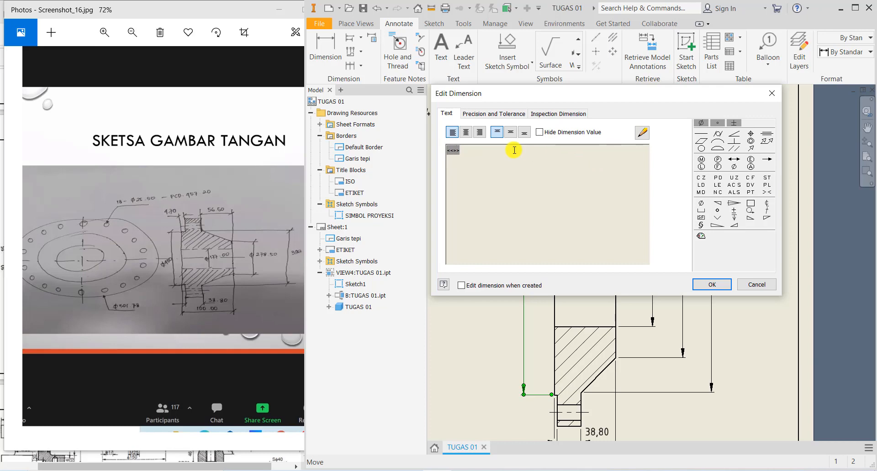
click(703, 127)
click(703, 127)
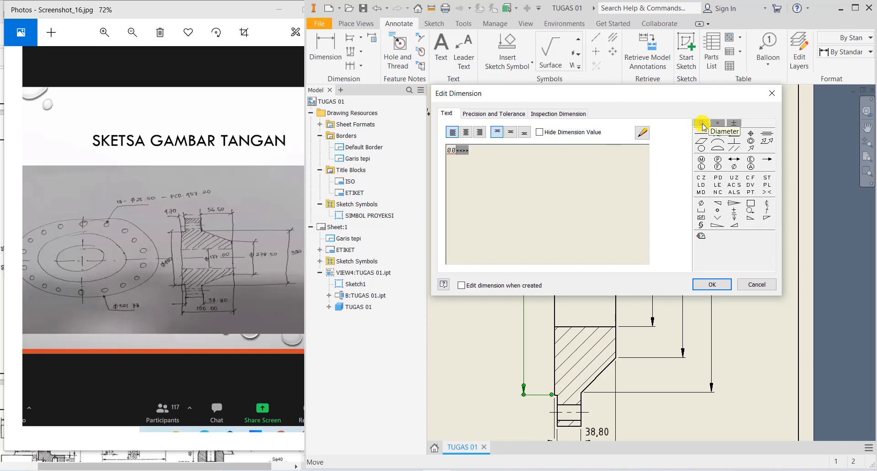
key(BackSpace)
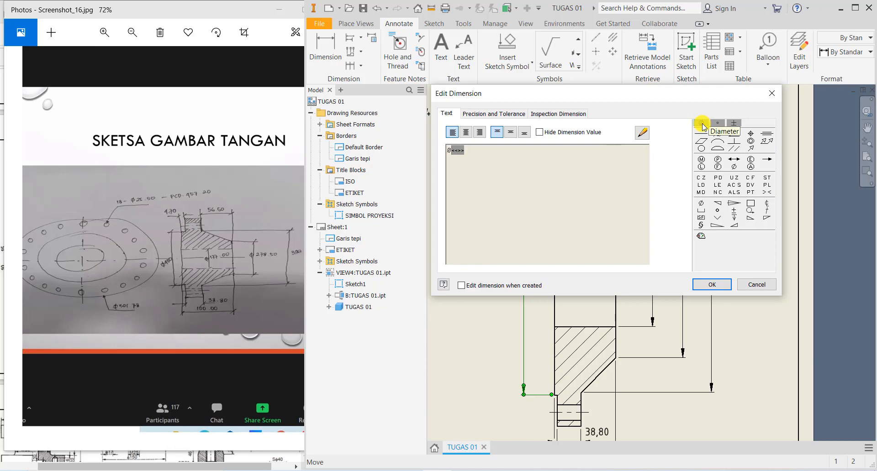
click(711, 284)
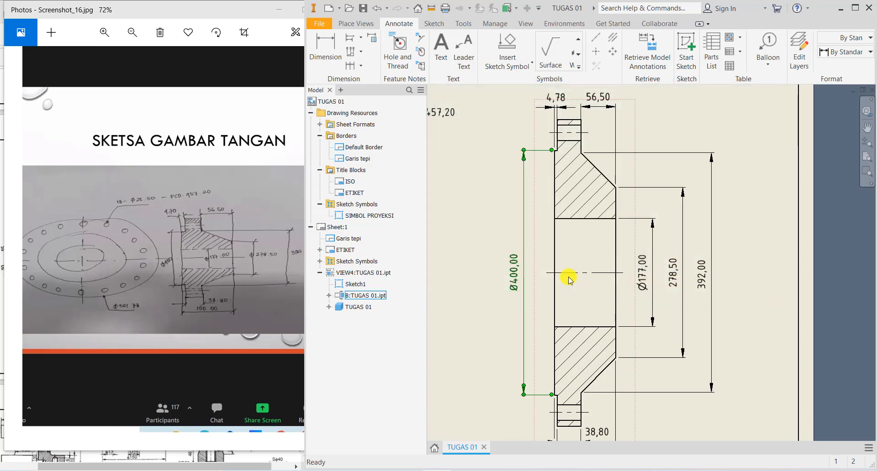
click(516, 289)
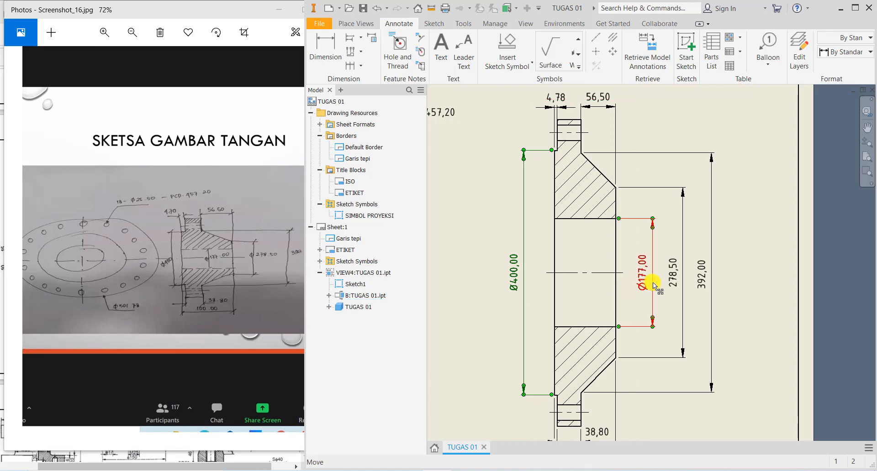
- Insert a Ø symbol before the 278,50 and 392,00 dimension values on the section's right
click(675, 284)
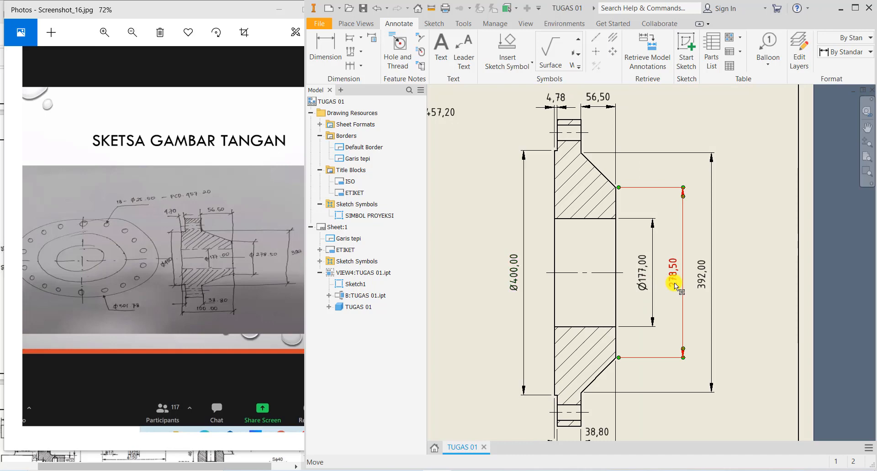
double_click(675, 284)
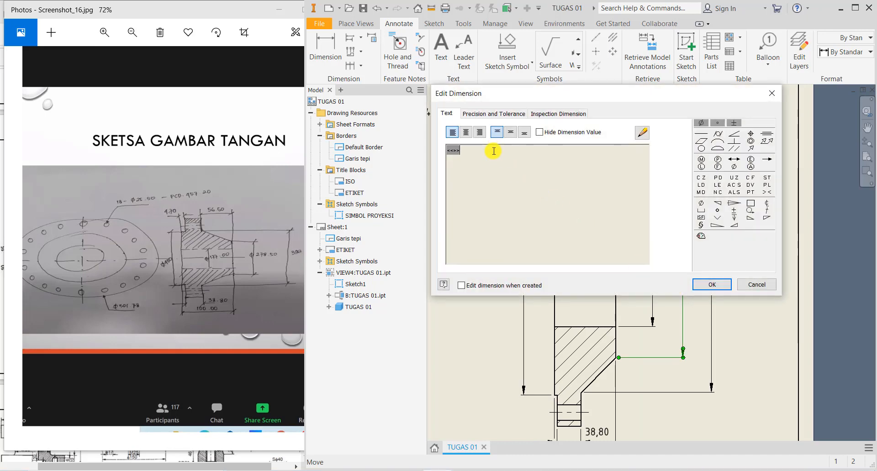
click(700, 122)
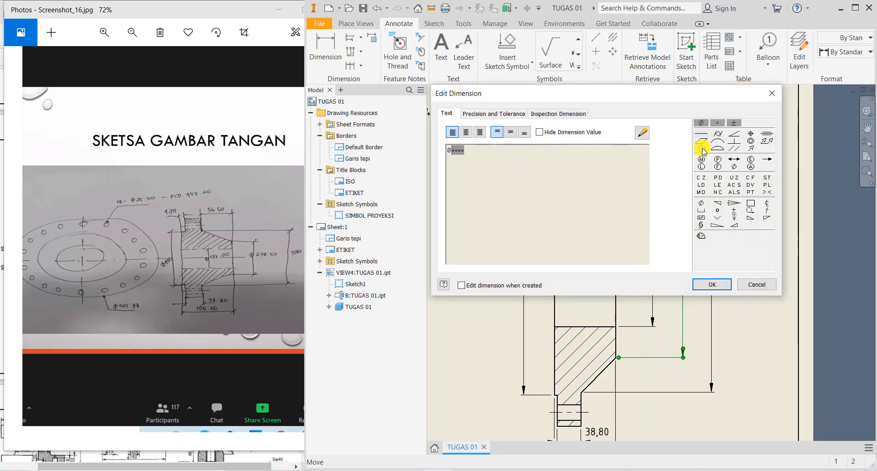
click(711, 279)
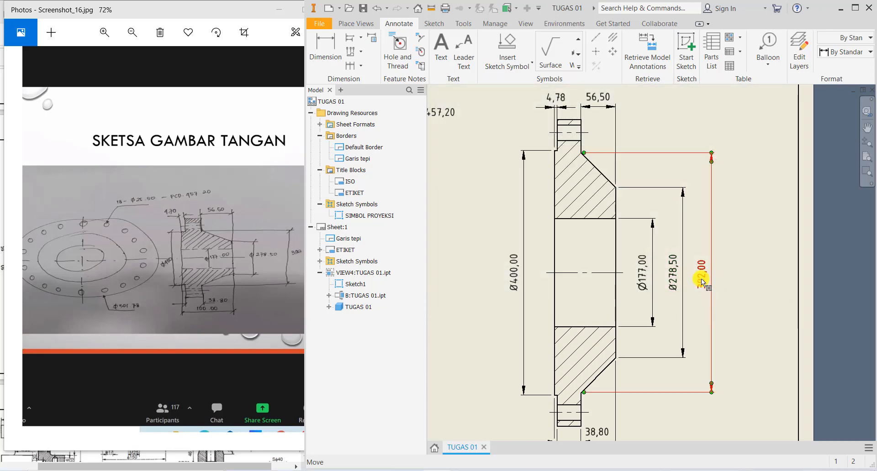
double_click(701, 278)
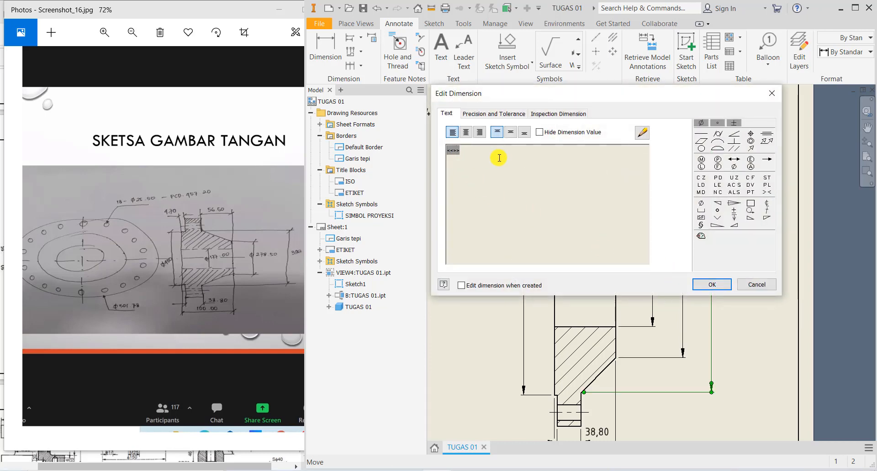
click(701, 122)
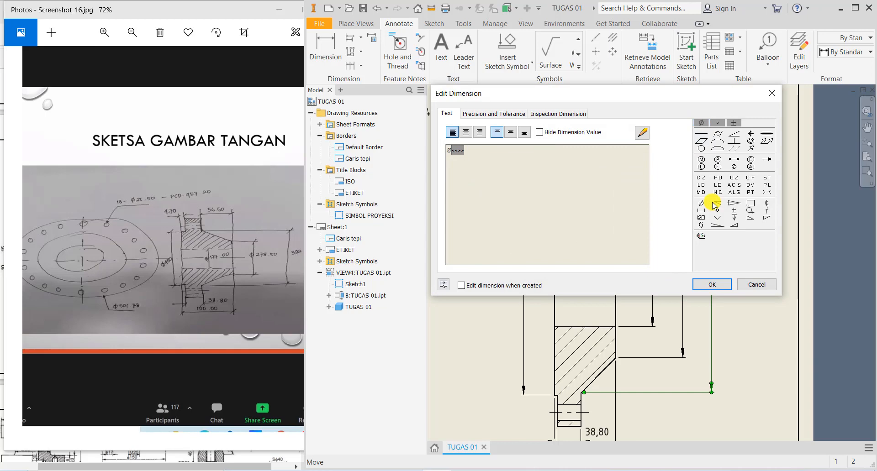
click(711, 284)
scroll(739, 275, up, 2)
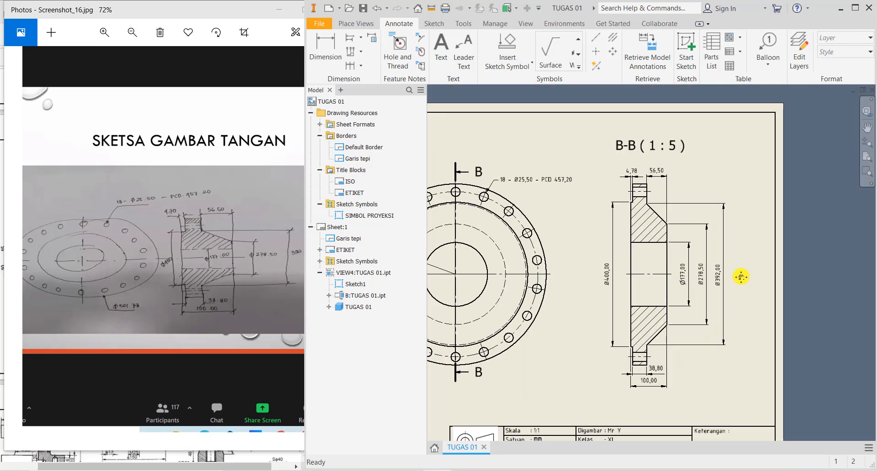
middle_drag(740, 277, 802, 256)
mouse_move(683, 348)
middle_down()
mouse_move(711, 319)
mouse_move(699, 329)
middle_up()
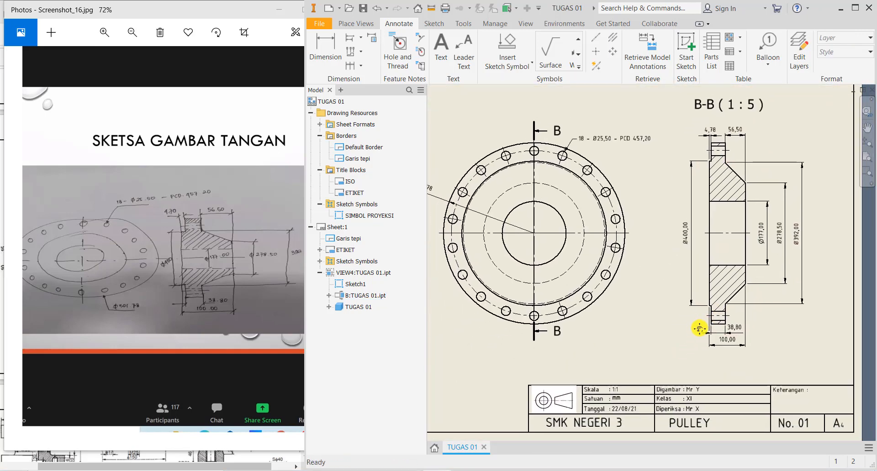
mouse_move(644, 276)
middle_down()
mouse_move(672, 287)
mouse_move(631, 283)
middle_up()
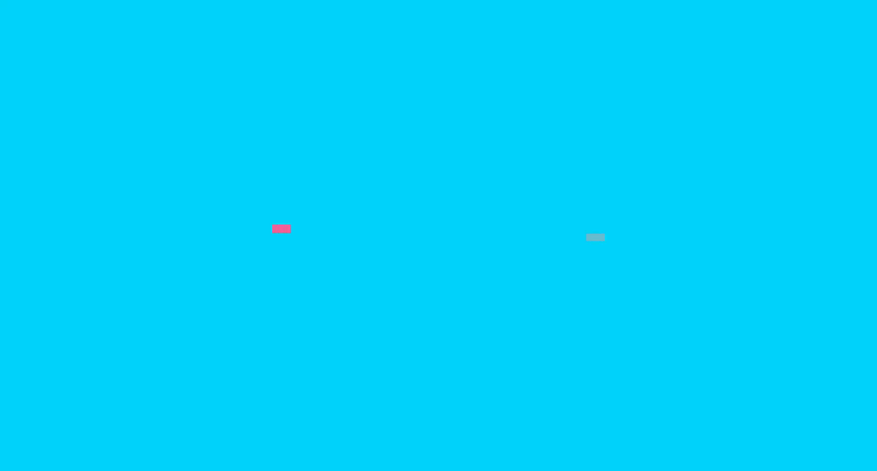